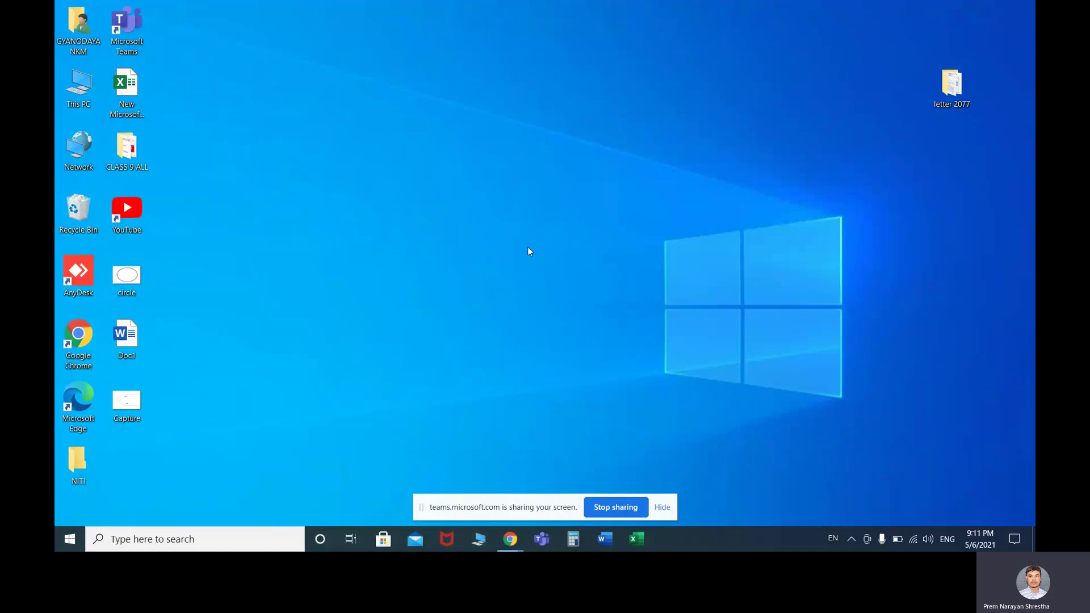
Refresh the desktop from its right-click menu
{"action": "right_click", "coordinate": [545, 166]}
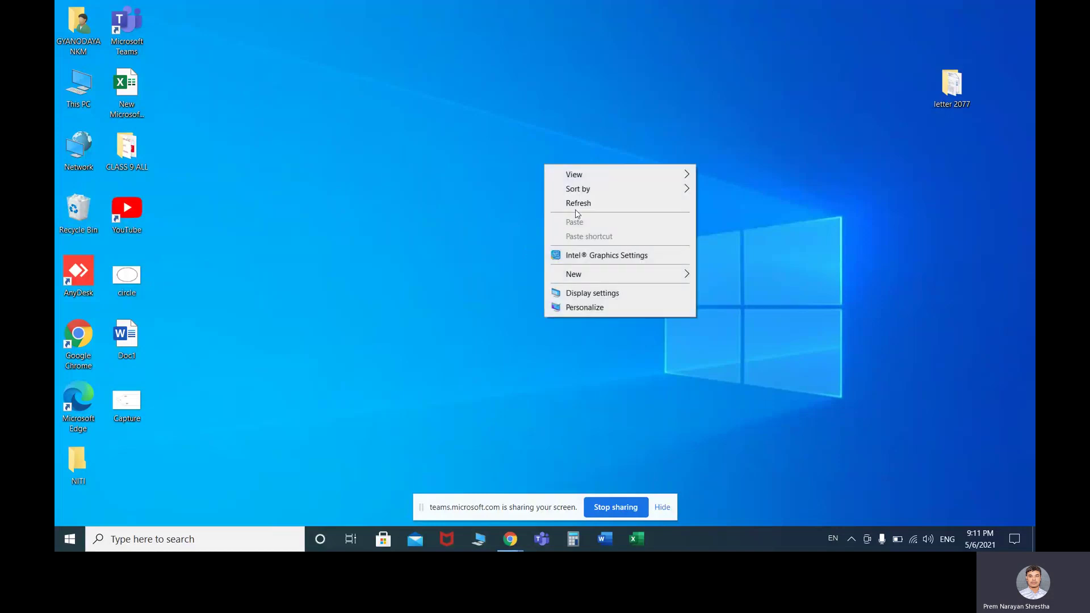
{"action": "left_click", "coordinate": [580, 205]}
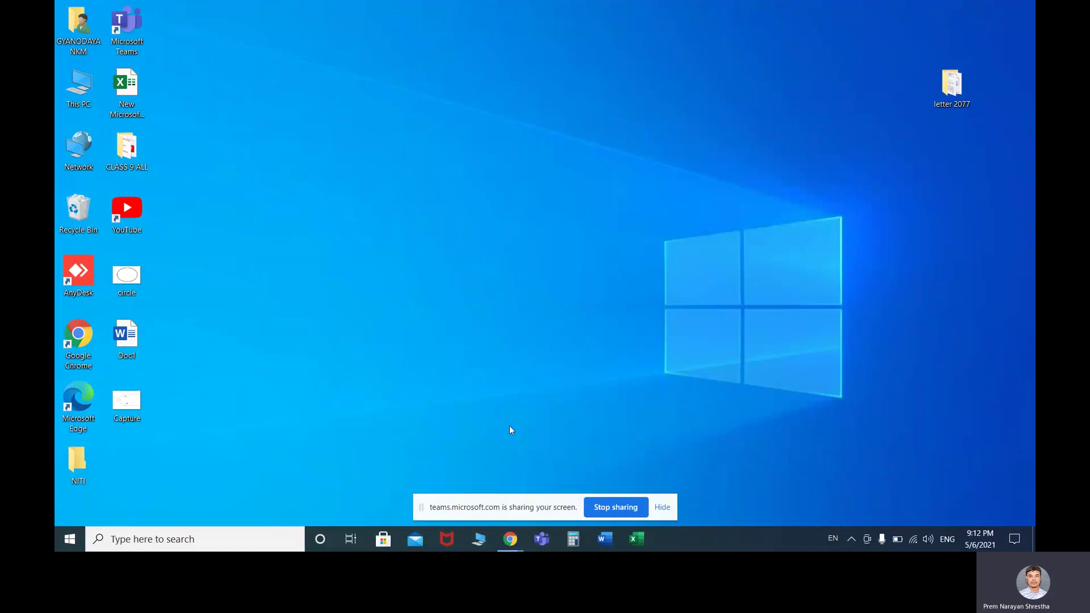
{"action": "mouse_move", "coordinate": [514, 536]}
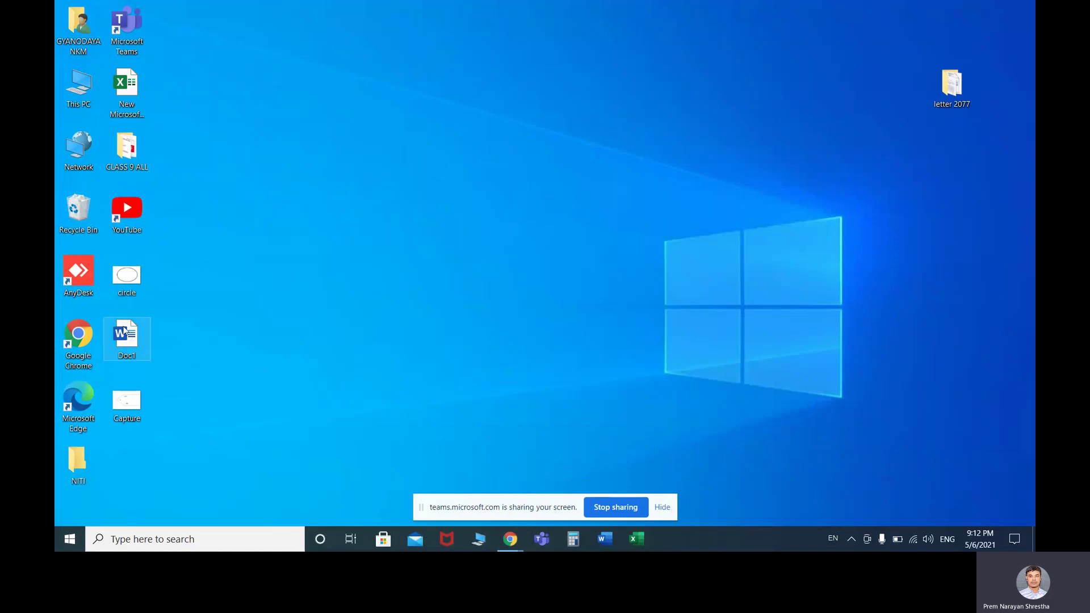
Launch Chrome, maximize its window, and go to Gmail
{"action": "double_click", "coordinate": [84, 337]}
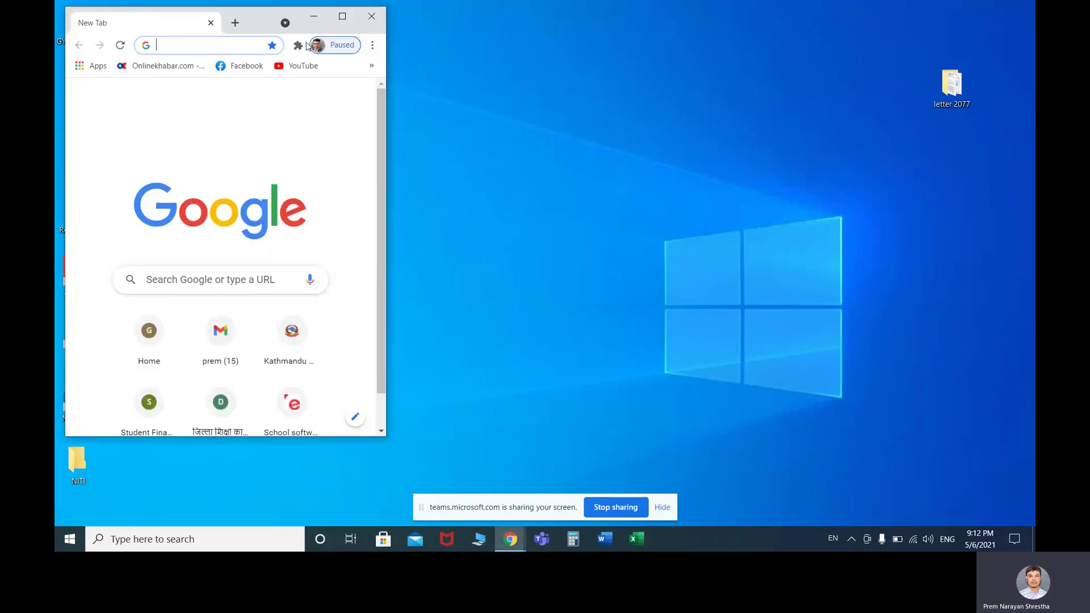
{"action": "left_click", "coordinate": [341, 17]}
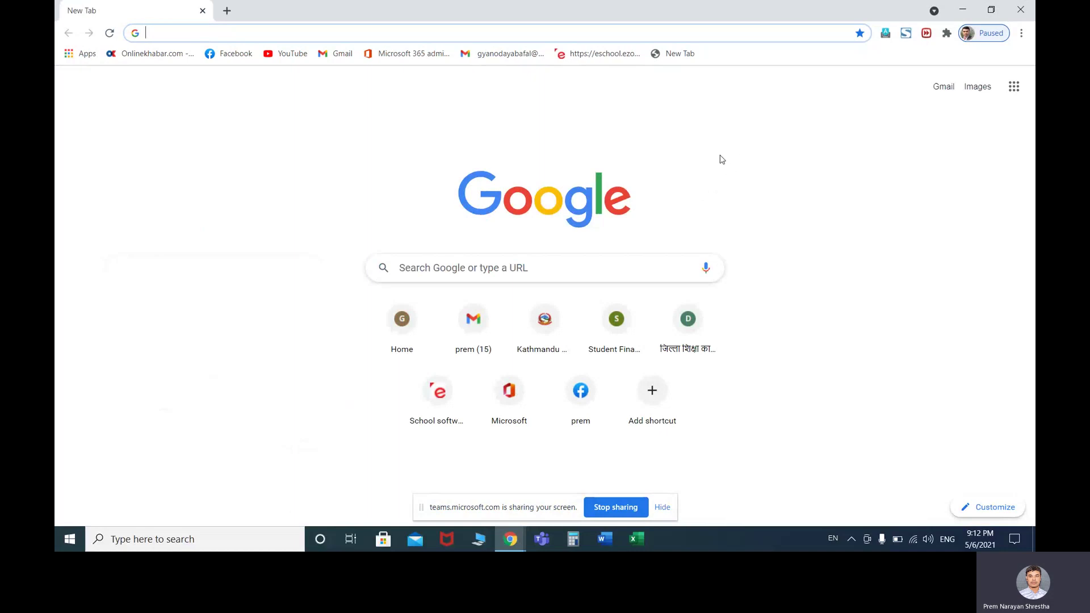
{"action": "left_click", "coordinate": [793, 138]}
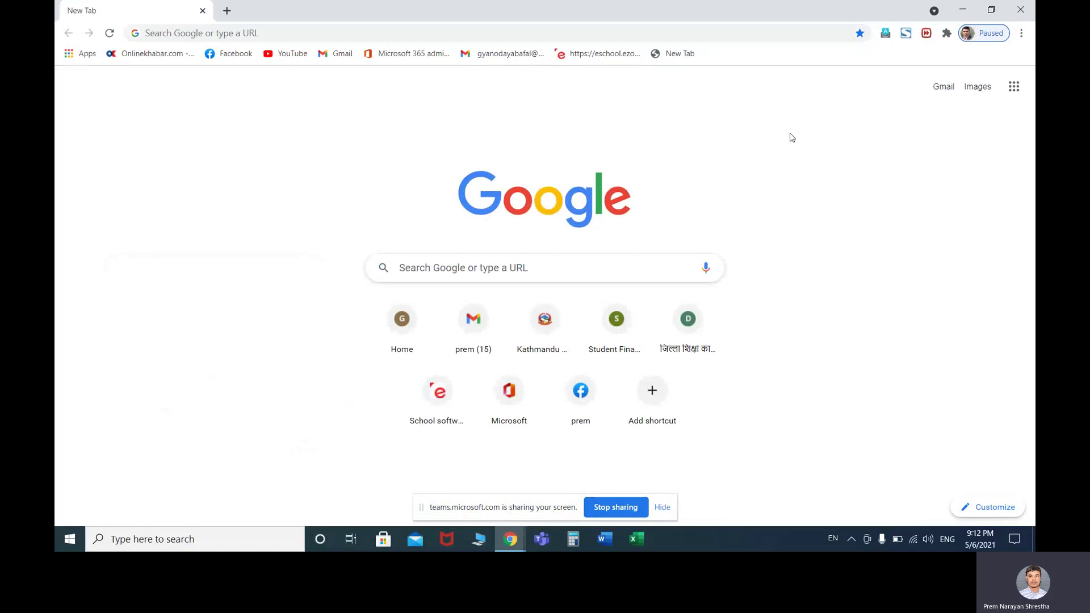
{"action": "left_click", "coordinate": [944, 89]}
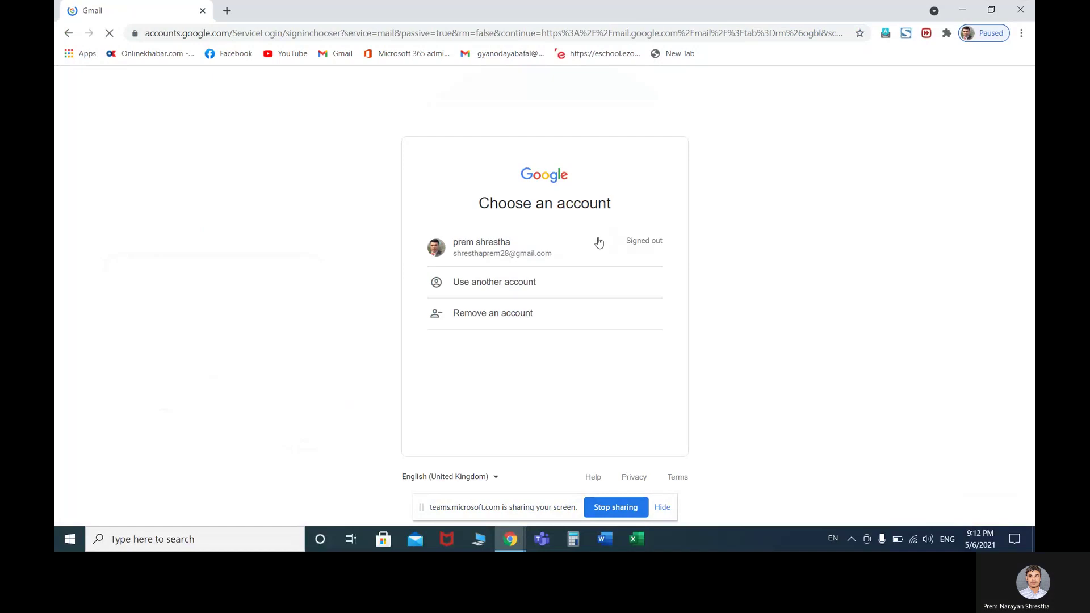
Sign in to Gmail with the saved Google account and its password
{"action": "left_click", "coordinate": [545, 253]}
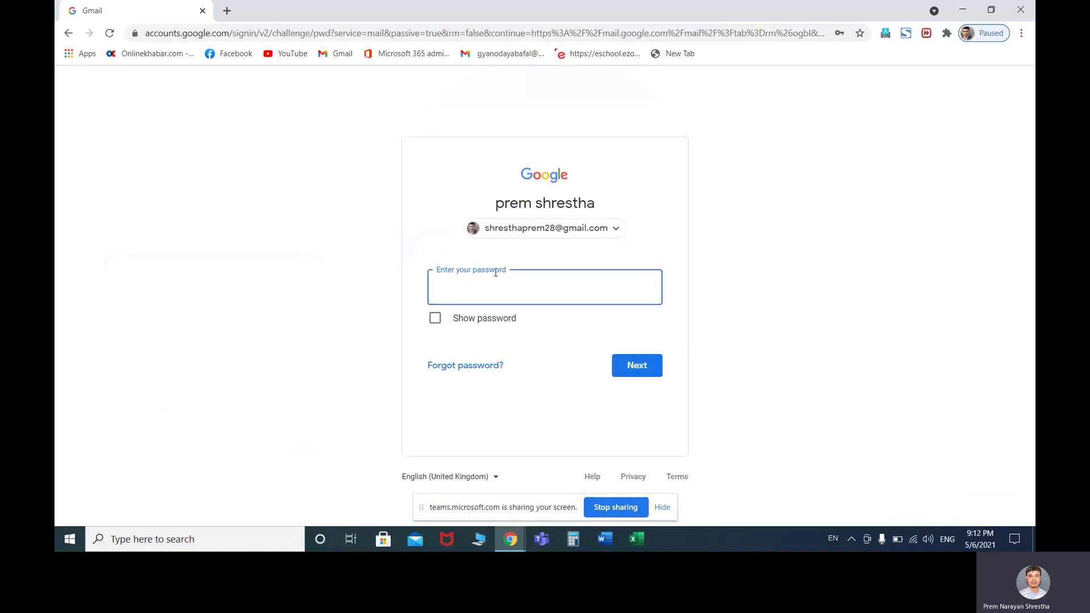
{"action": "left_click", "coordinate": [505, 286]}
{"action": "type", "text": "••••••••••••"}
{"action": "left_click", "coordinate": [640, 365]}
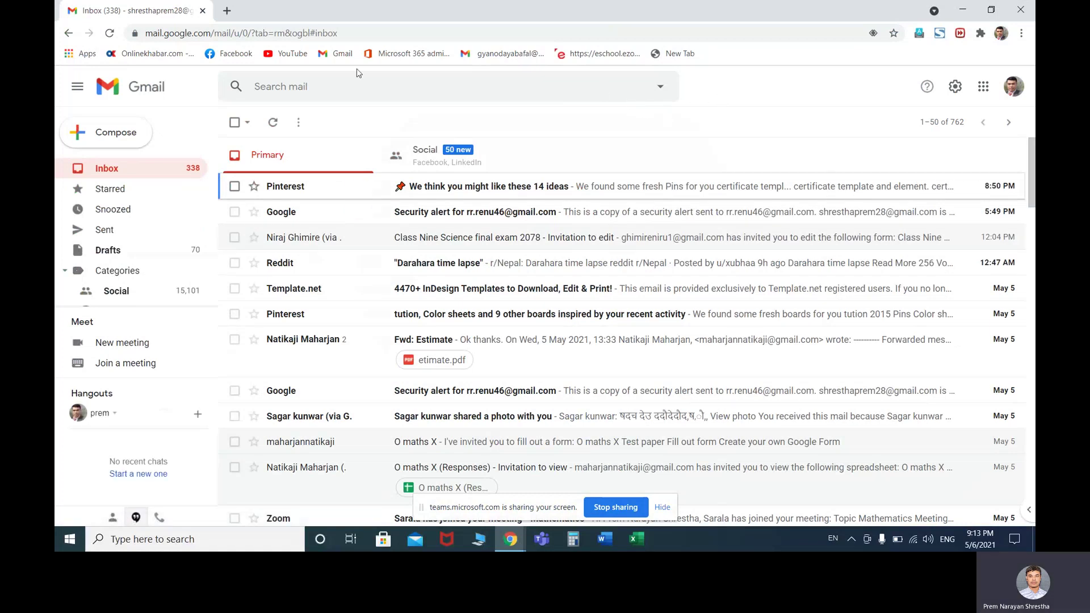
{"action": "left_click", "coordinate": [338, 35]}
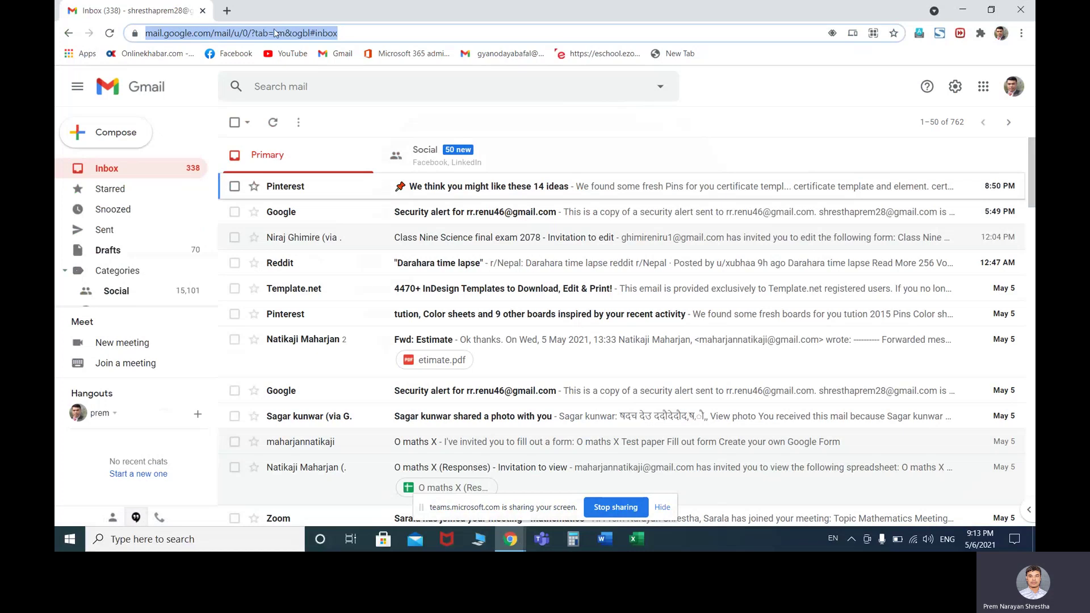
Load form.google.com in a new tab, then return to the Gmail tab
{"action": "left_click", "coordinate": [226, 10]}
{"action": "left_click", "coordinate": [287, 35]}
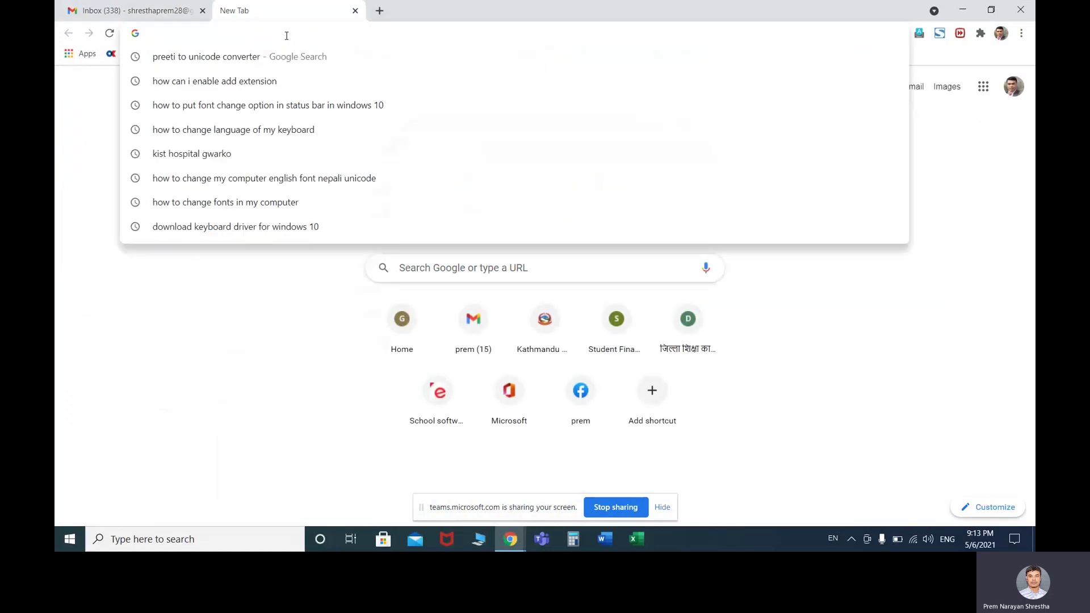
{"action": "type", "text": "form."}
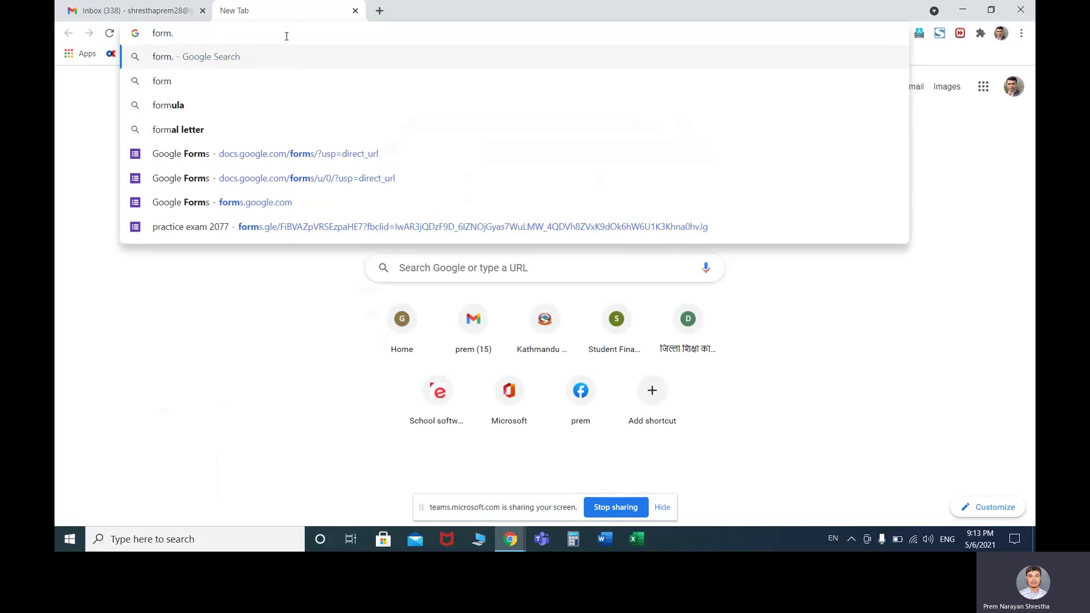
{"action": "type", "text": "google"}
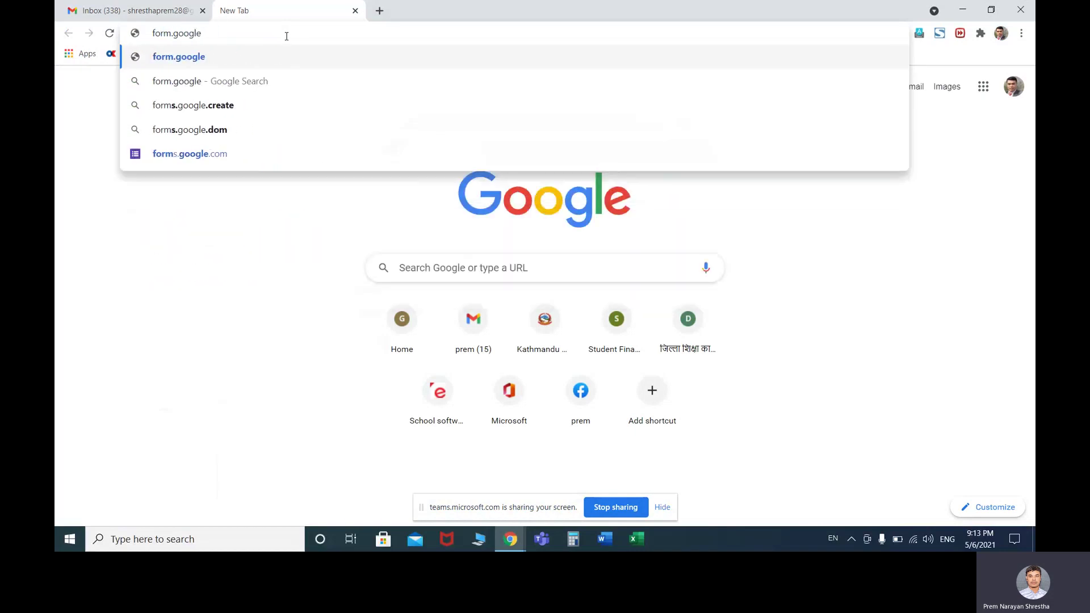
{"action": "type", "text": ".com"}
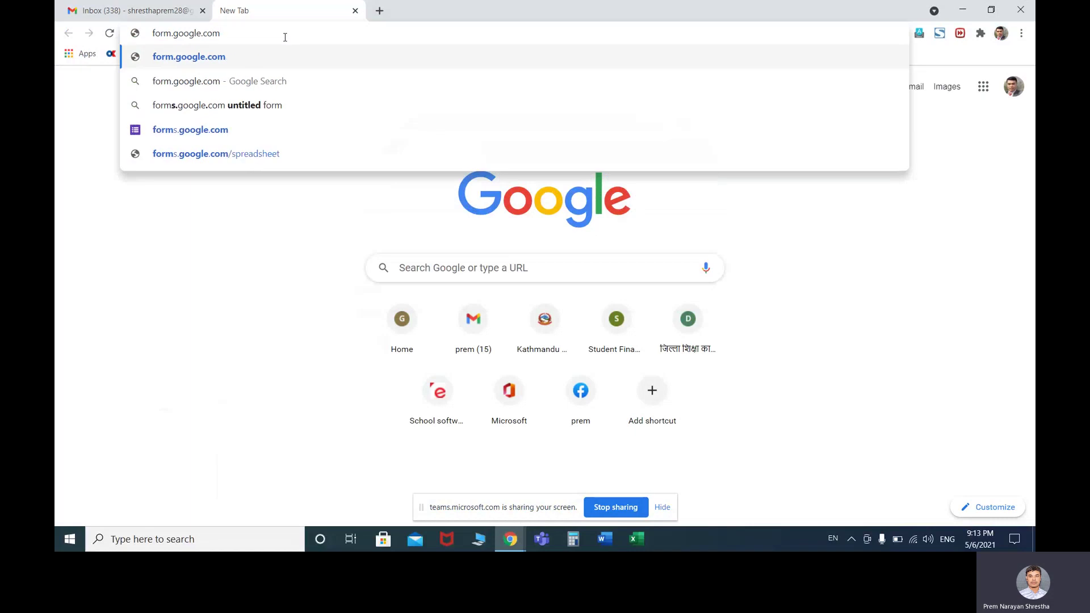
{"action": "key", "text": "Return"}
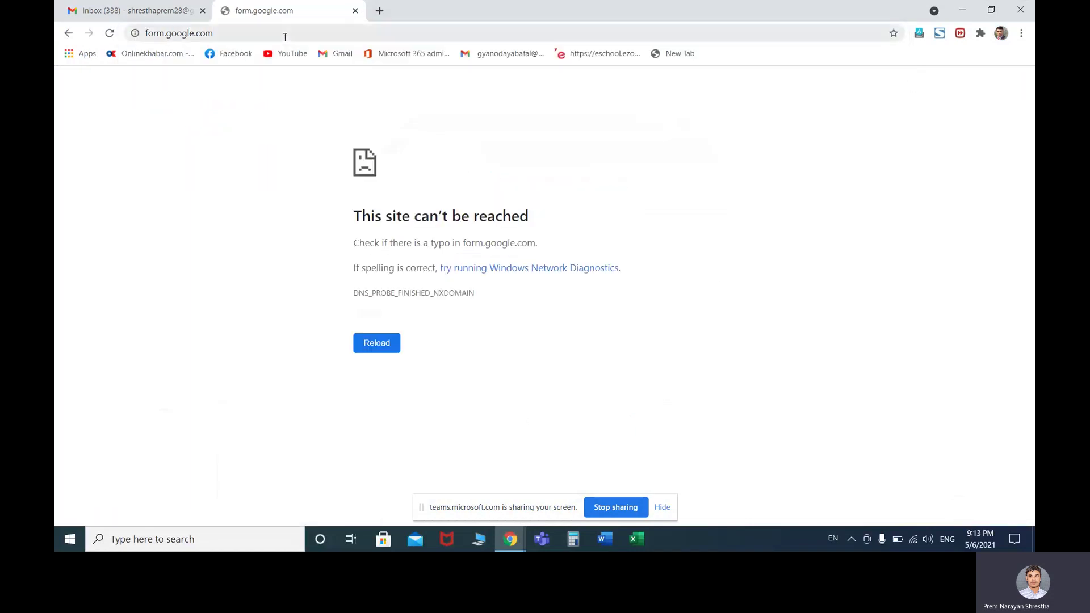
{"action": "left_click", "coordinate": [182, 11]}
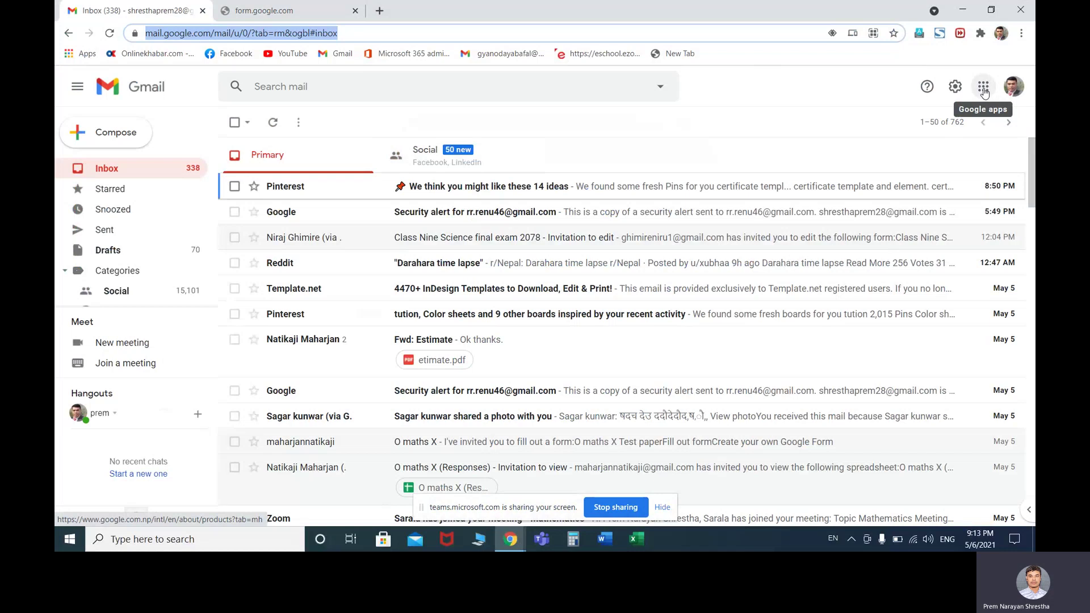
Launch Google Forms from the Google apps grid in Gmail
{"action": "left_click", "coordinate": [984, 88]}
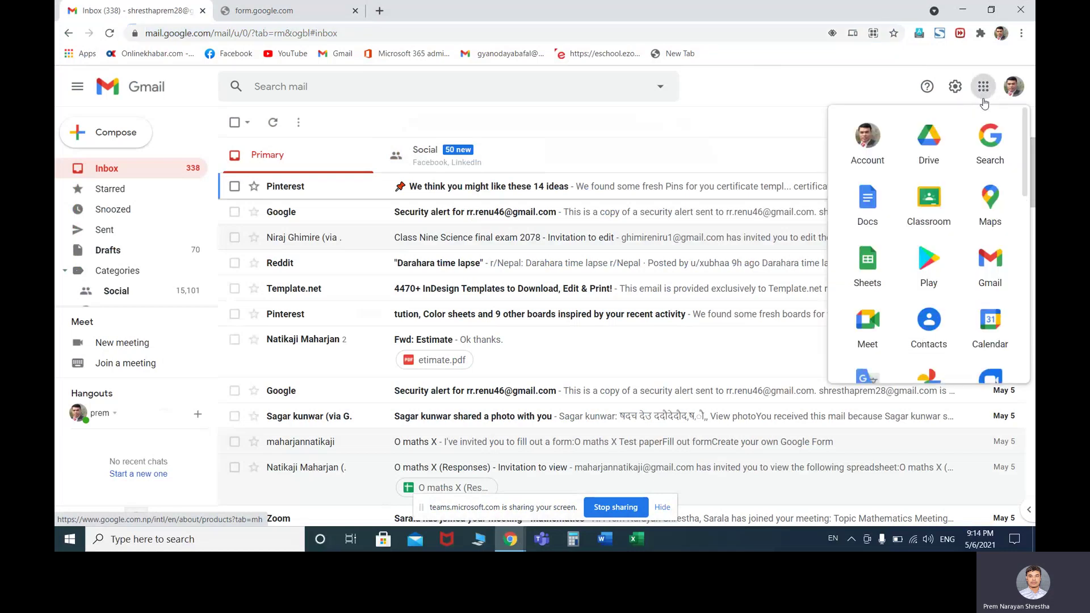
{"action": "left_click_drag", "start_coordinate": [1024, 155], "coordinate": [1022, 323]}
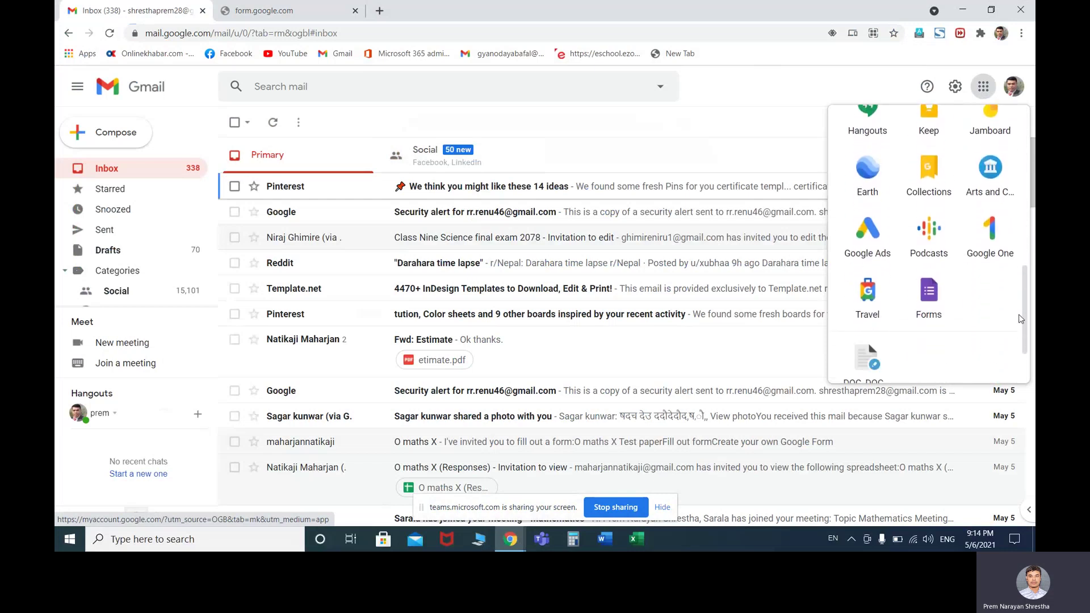
{"action": "left_click", "coordinate": [929, 295]}
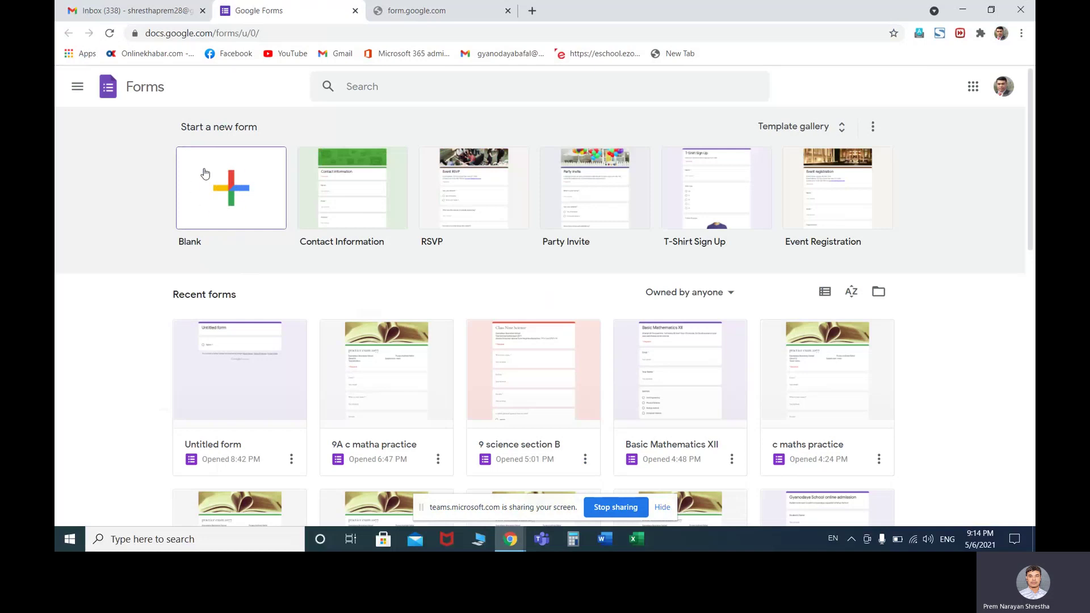
Create a blank form and select its 'Untitled form' name for renaming
{"action": "left_click", "coordinate": [243, 195]}
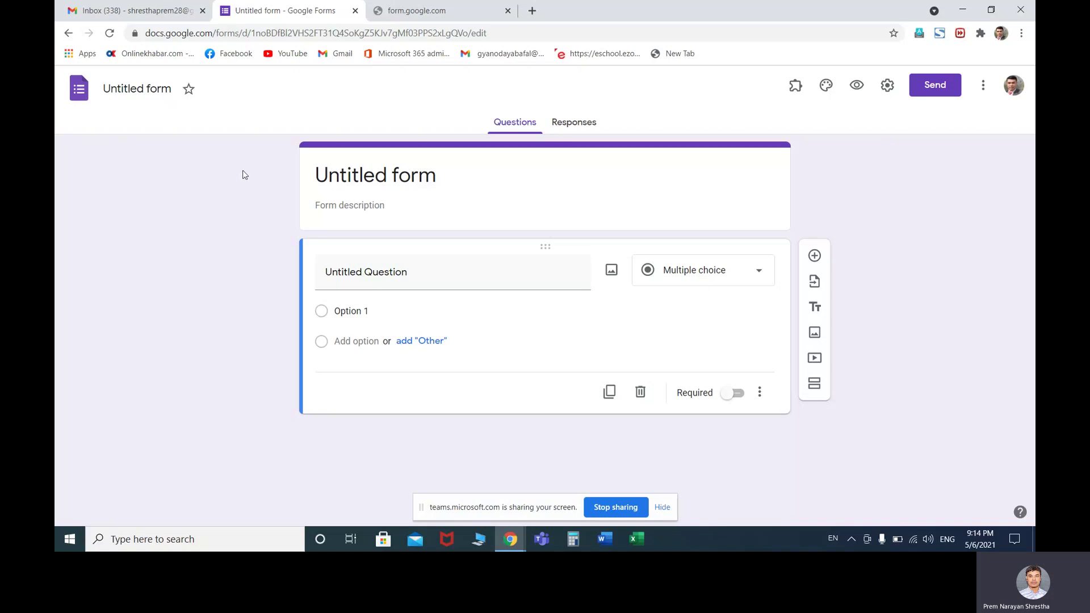
{"action": "left_click", "coordinate": [167, 91]}
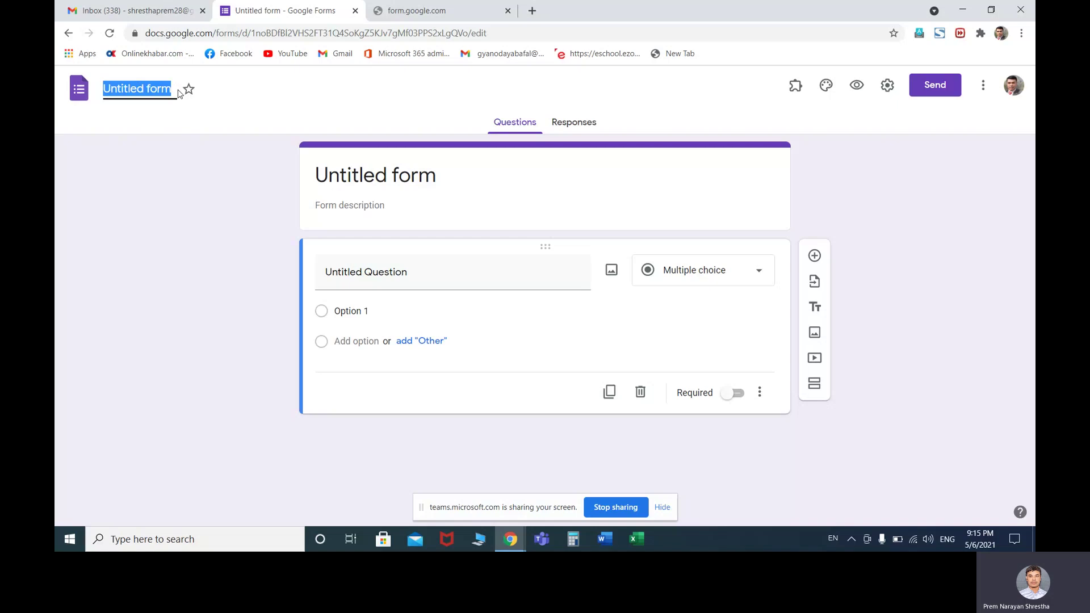
Rename the form file to 'Mathematics' with a capital M
{"action": "type", "text": "math"}
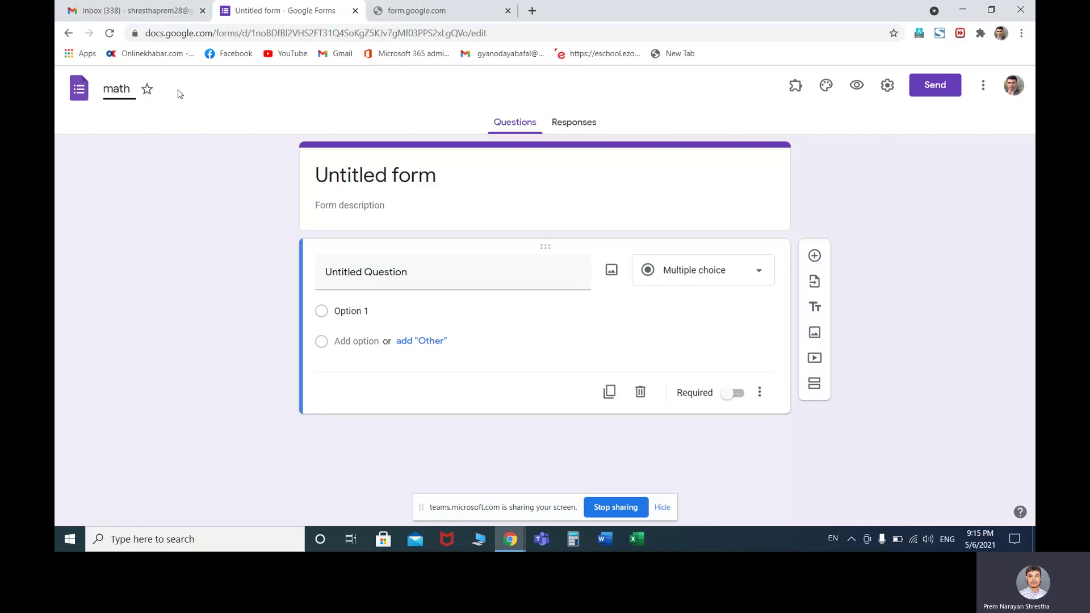
{"action": "type", "text": "ematics"}
{"action": "left_click", "coordinate": [115, 92]}
{"action": "key", "text": "BackSpace"}
{"action": "type", "text": "M"}
Title the form 'Mathematics' and give it the description 'Here includes the question of maths'
{"action": "left_click", "coordinate": [347, 170]}
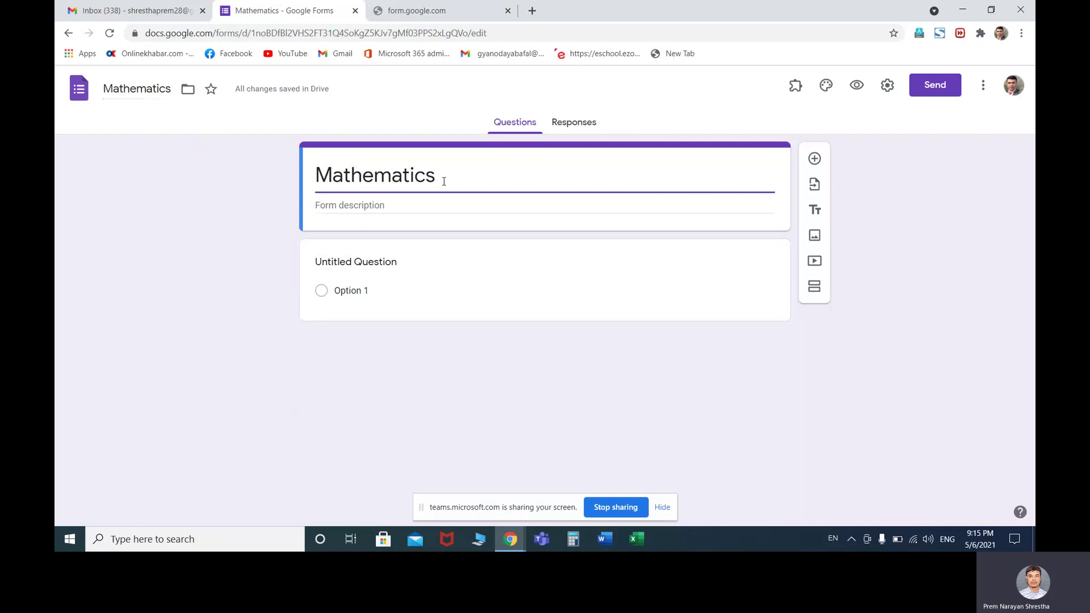
{"action": "left_click", "coordinate": [394, 205]}
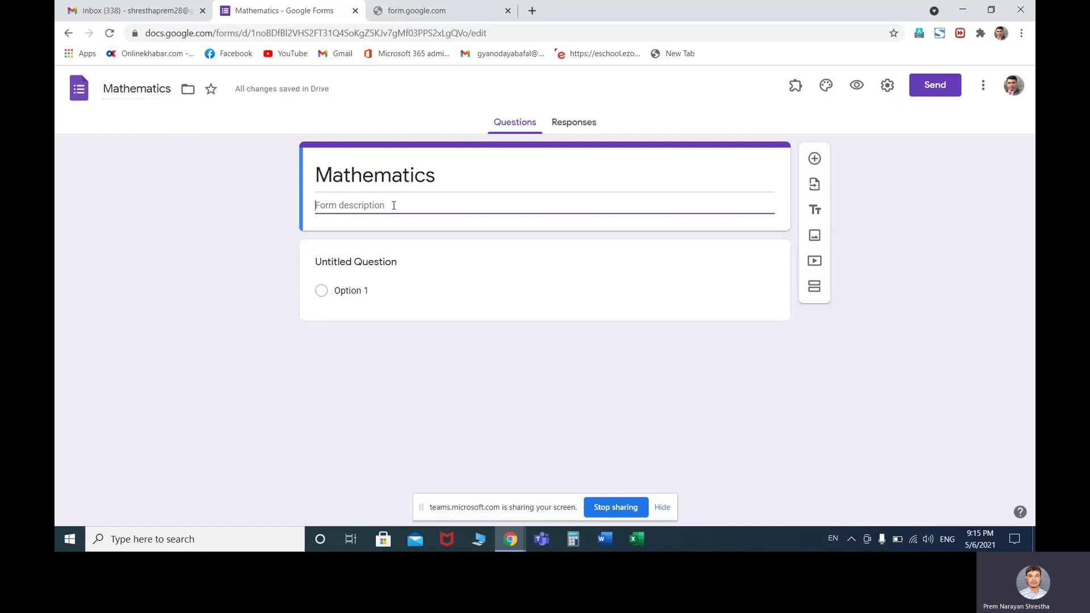
{"action": "type", "text": "Here a"}
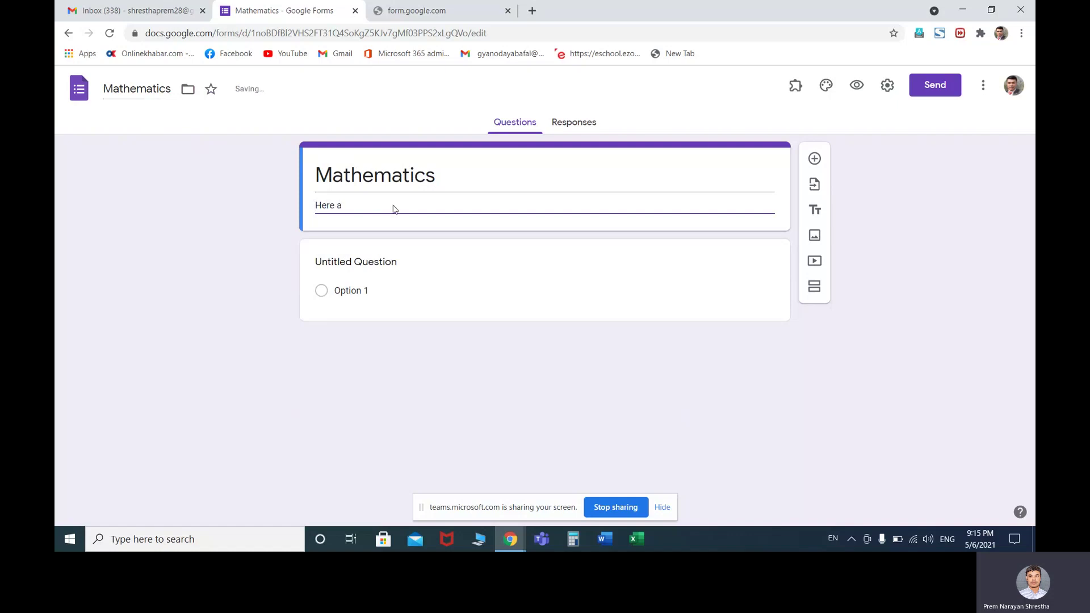
{"action": "key", "text": "BackSpace"}
{"action": "type", "text": "includes the question of maths and sc"}
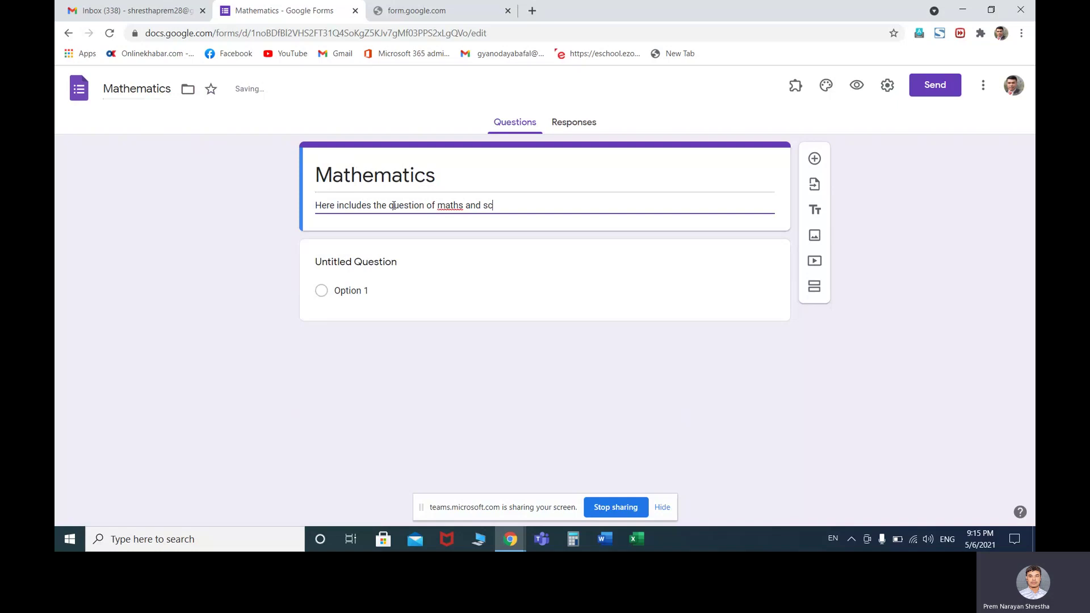
{"action": "type", "text": "iec"}
{"action": "key", "text": "BackSpace"}
{"action": "key", "text": "BackSpace"}
{"action": "key", "text": "BackSpace"}
{"action": "key", "text": "BackSpace"}
{"action": "key", "text": "BackSpace"}
{"action": "key", "text": "BackSpace"}
{"action": "key", "text": "BackSpace"}
{"action": "key", "text": "BackSpace"}
{"action": "key", "text": "BackSpace"}
{"action": "left_click", "coordinate": [466, 237]}
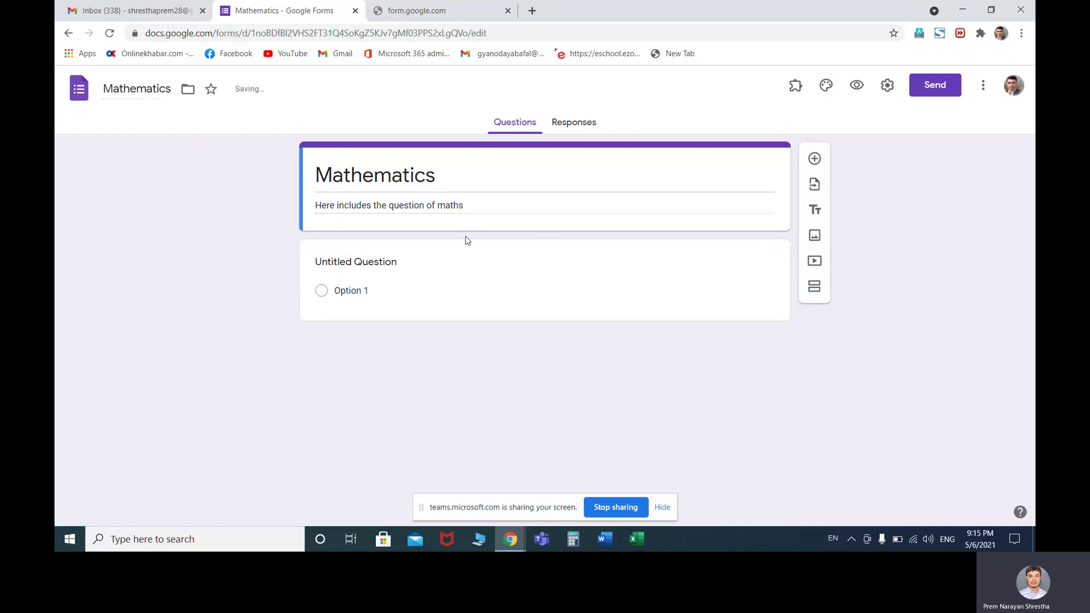
{"action": "triple_click", "coordinate": [477, 206]}
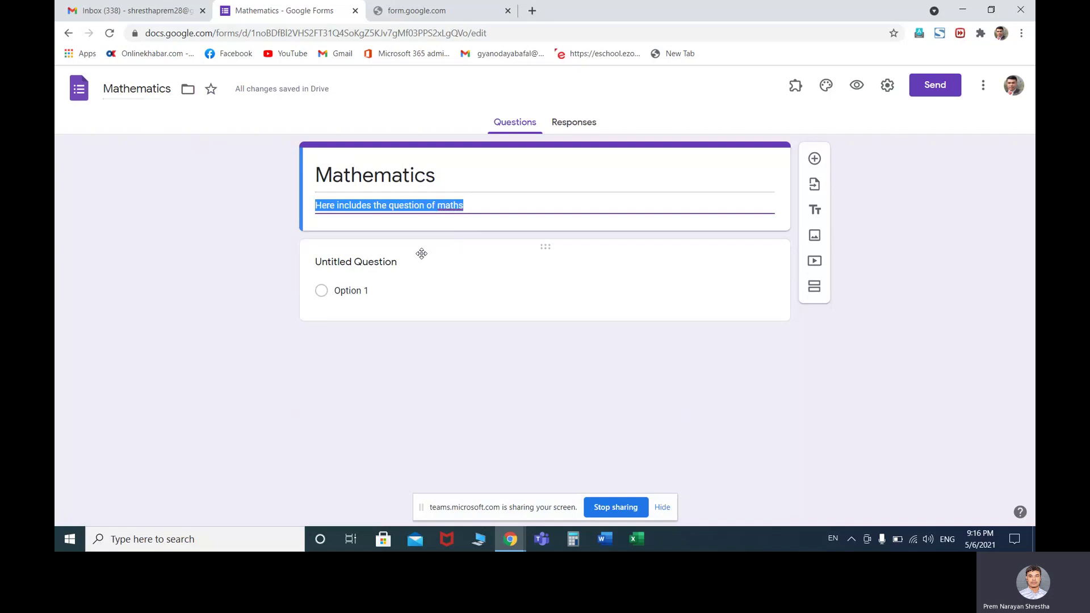
{"action": "left_click", "coordinate": [421, 253]}
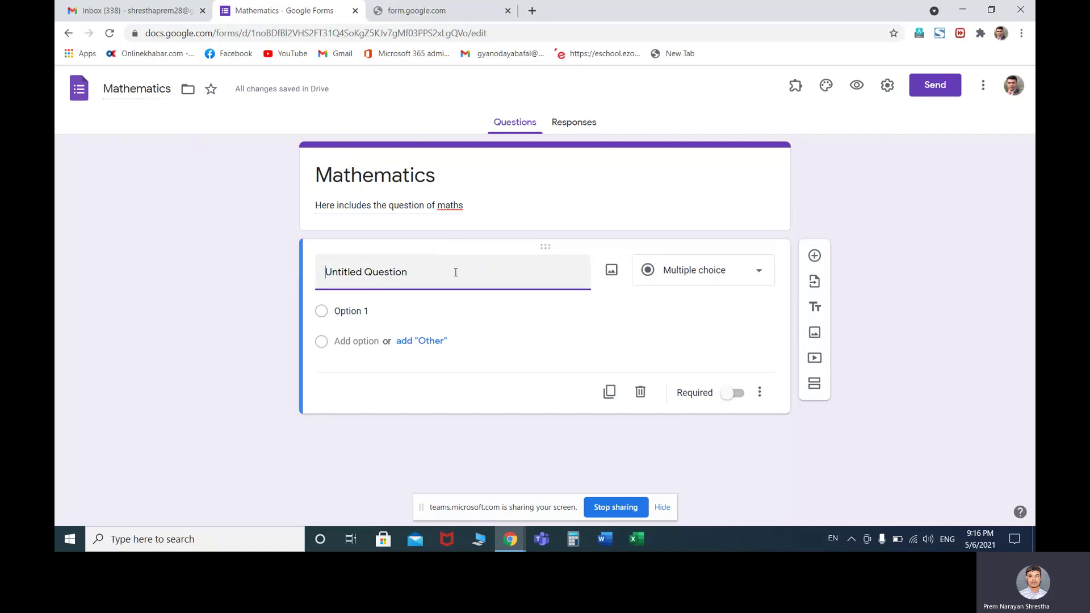
Title the first question 'What is your name?' and select the title text
{"action": "type", "text": "What"}
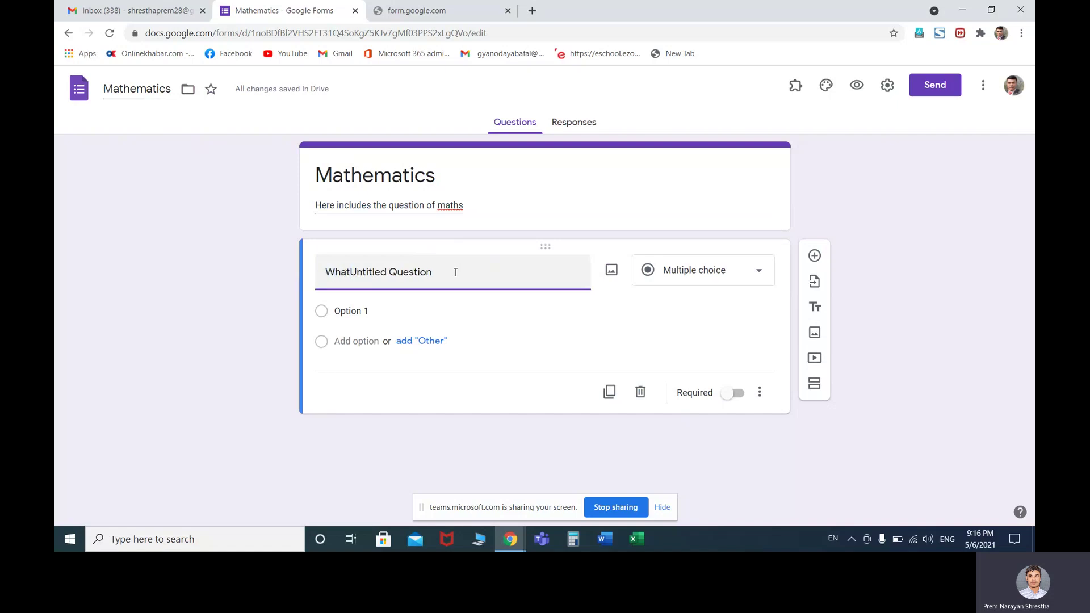
{"action": "type", "text": " is y"}
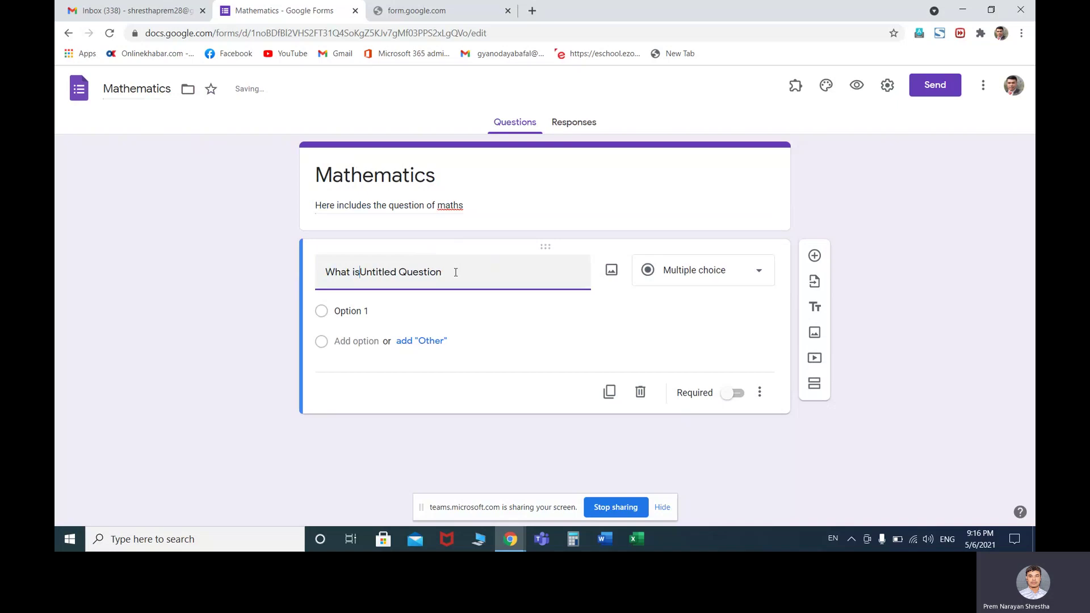
{"action": "type", "text": "or"}
{"action": "key", "text": "BackSpace"}
{"action": "type", "text": "ur name?"}
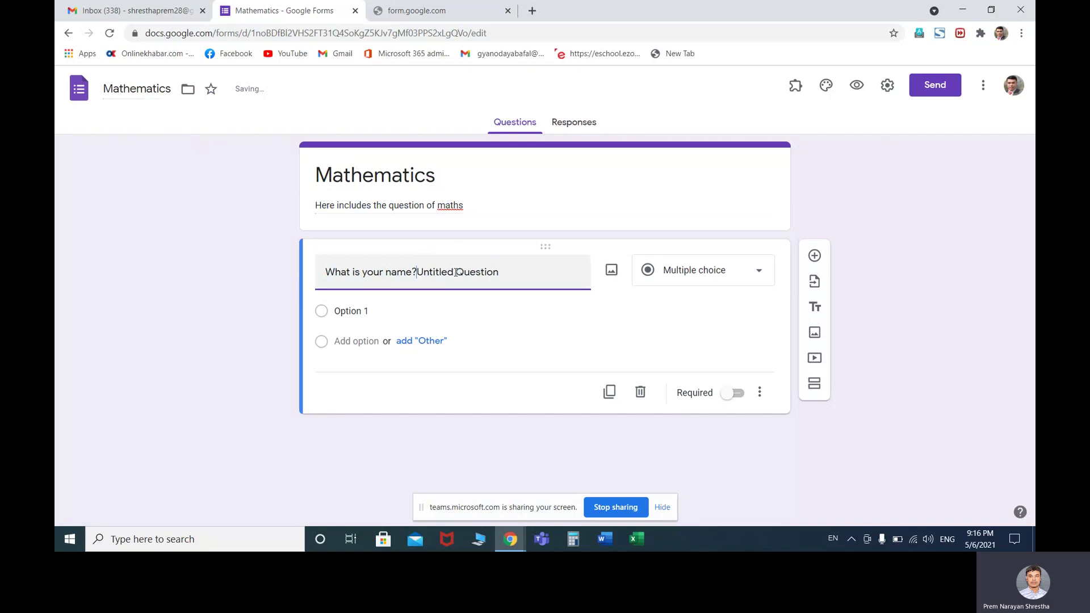
{"action": "key", "text": "Delete"}
{"action": "key", "text": "Delete"}
{"action": "key", "text": "Delete"}
{"action": "key", "text": "Delete"}
{"action": "key", "text": "Delete"}
{"action": "key", "text": "Delete"}
{"action": "key", "text": "Delete"}
{"action": "key", "text": "Delete"}
{"action": "key", "text": "Delete"}
{"action": "key", "text": "Delete"}
{"action": "key", "text": "Delete"}
{"action": "key", "text": "Delete"}
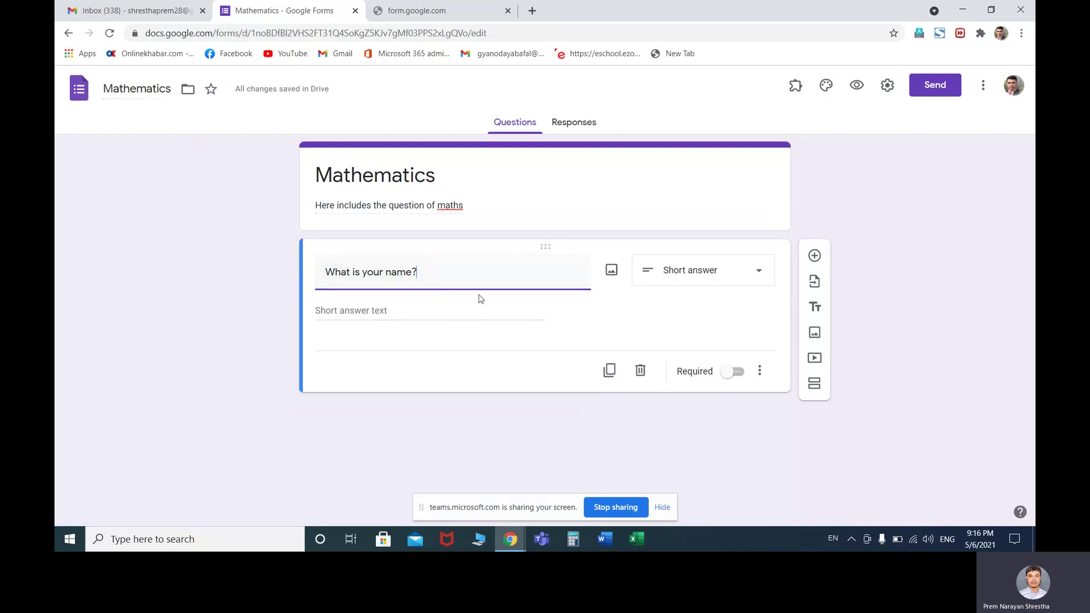
{"action": "left_click_drag", "start_coordinate": [425, 273], "coordinate": [331, 279]}
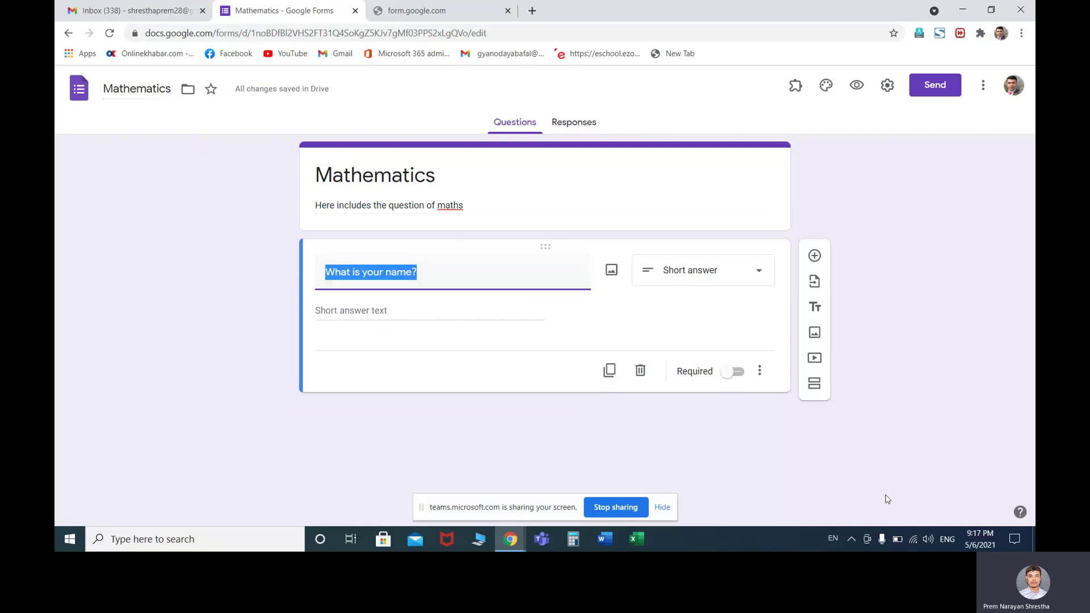
Switch typing to Nepali, retitle the question 'तिम्रो नाम के हो', and add a question
{"action": "left_click", "coordinate": [945, 539]}
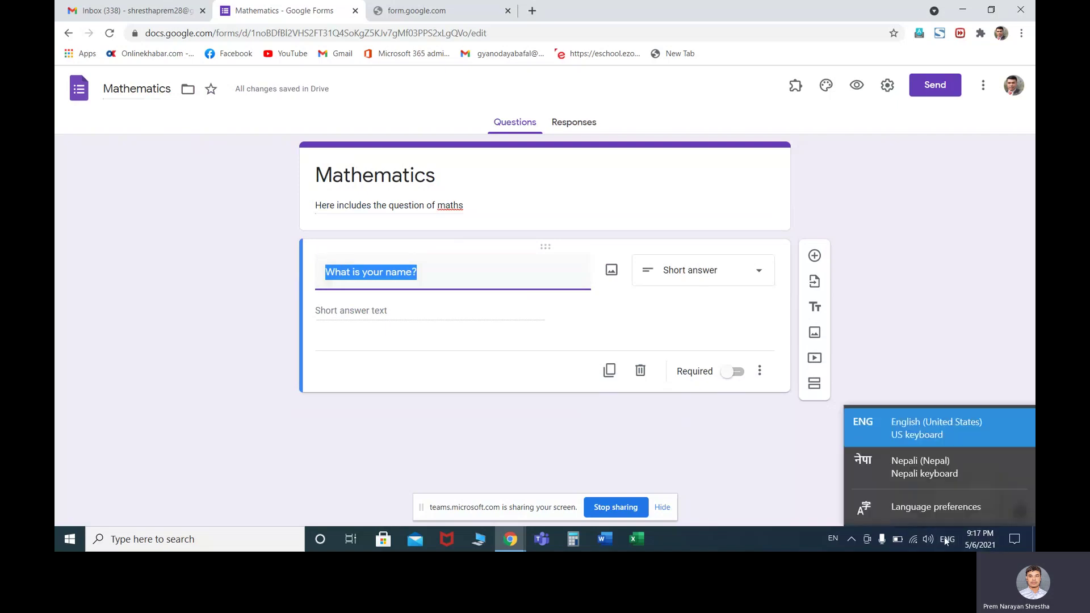
{"action": "left_click", "coordinate": [921, 475]}
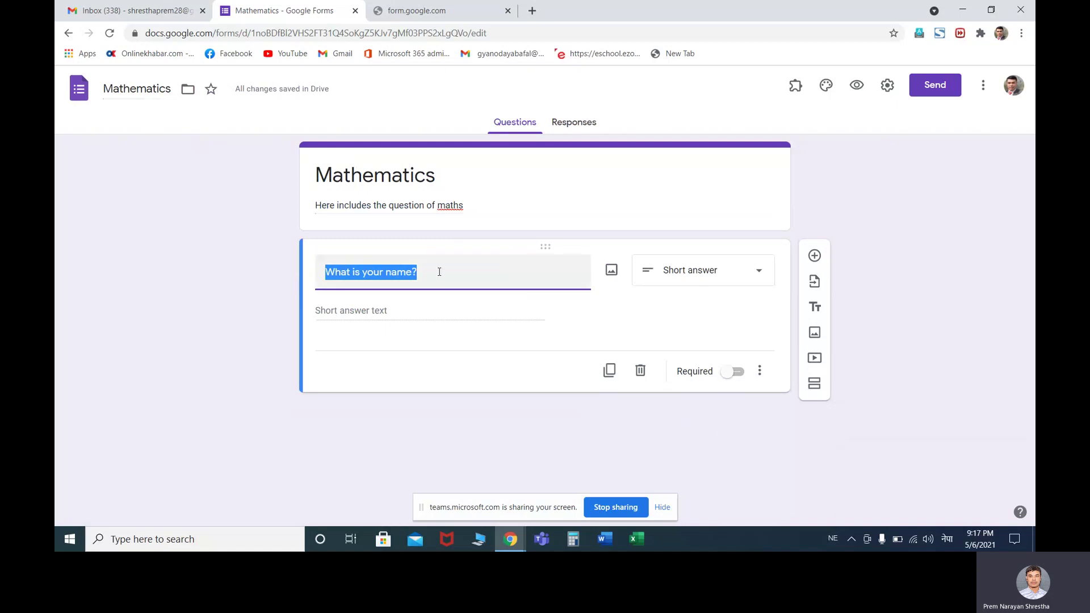
{"action": "type", "text": "ि"}
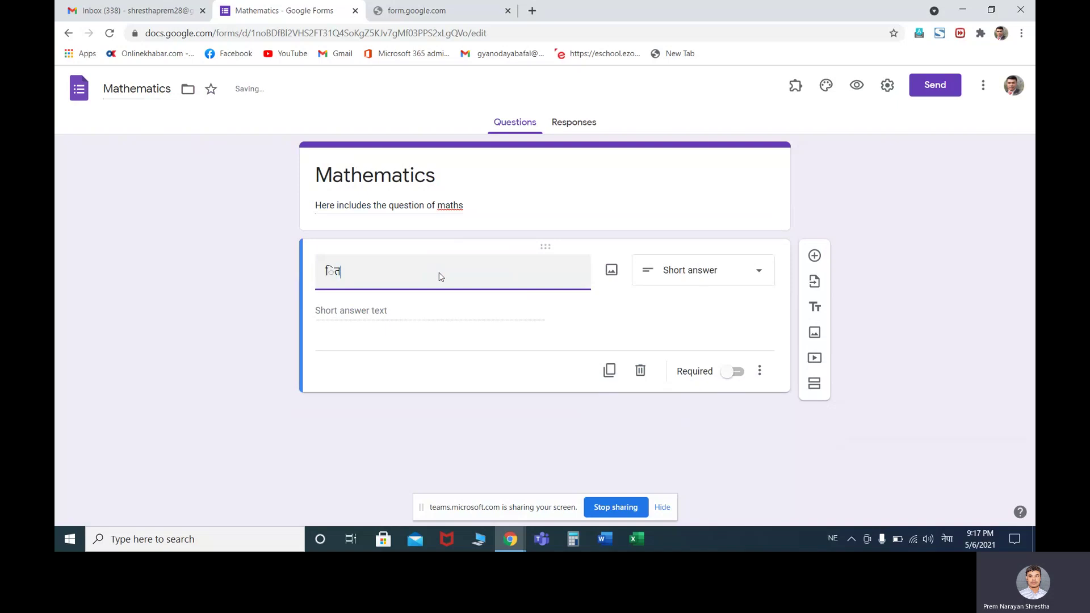
{"action": "key", "text": "BackSpace"}
{"action": "type", "text": "तिम्रम"}
{"action": "key", "text": "BackSpace"}
{"action": "type", "text": "ो नाम के हो ः"}
{"action": "key", "text": "BackSpace"}
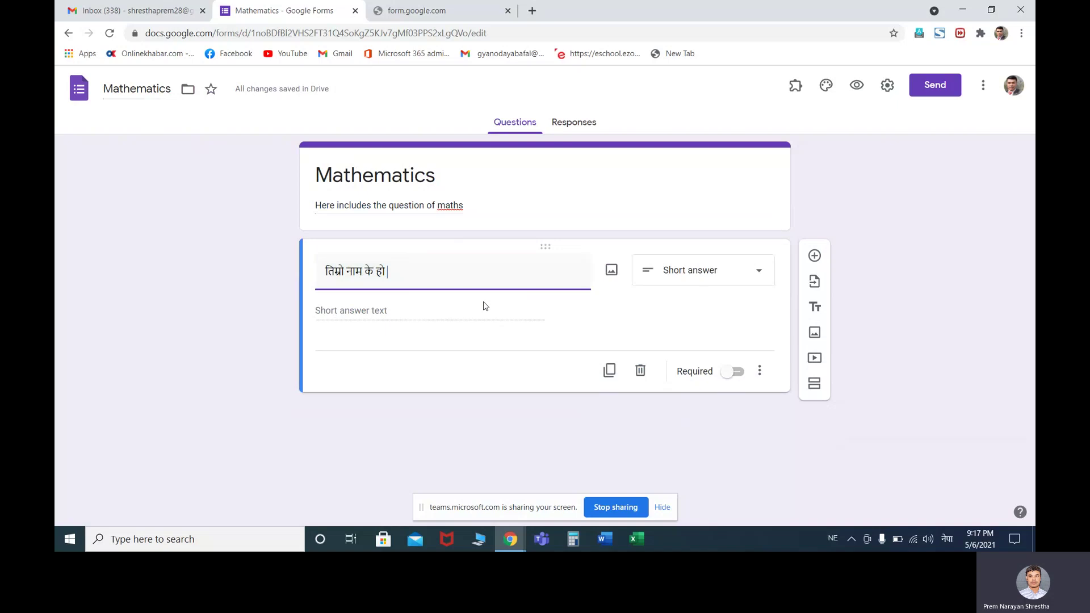
{"action": "left_click", "coordinate": [815, 259]}
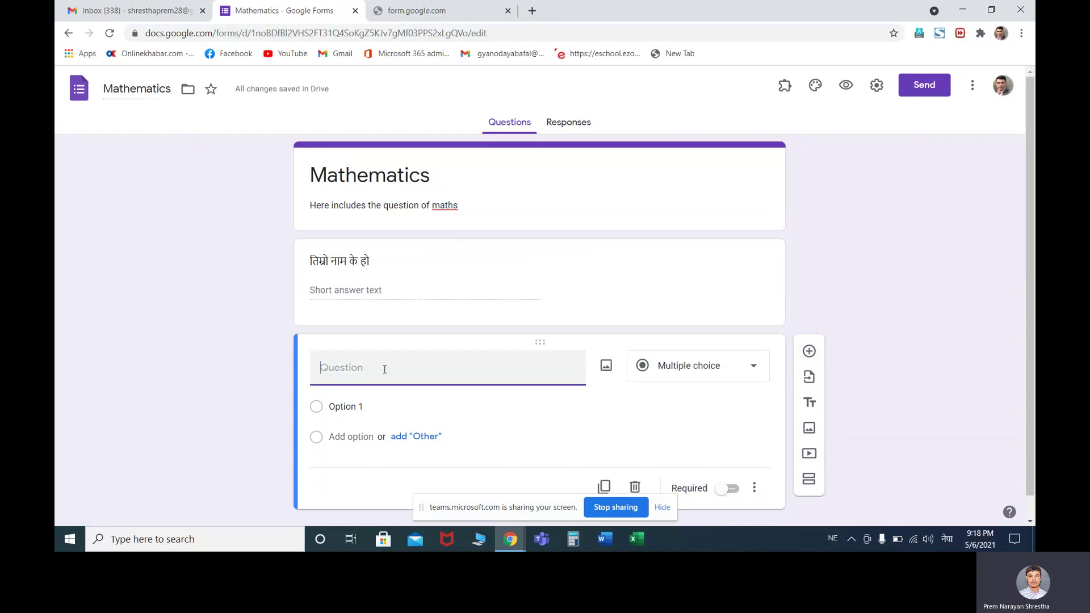
Back in English, make the second question a short-answer 'Class', then add another question
{"action": "left_click", "coordinate": [942, 544]}
{"action": "left_click", "coordinate": [915, 431]}
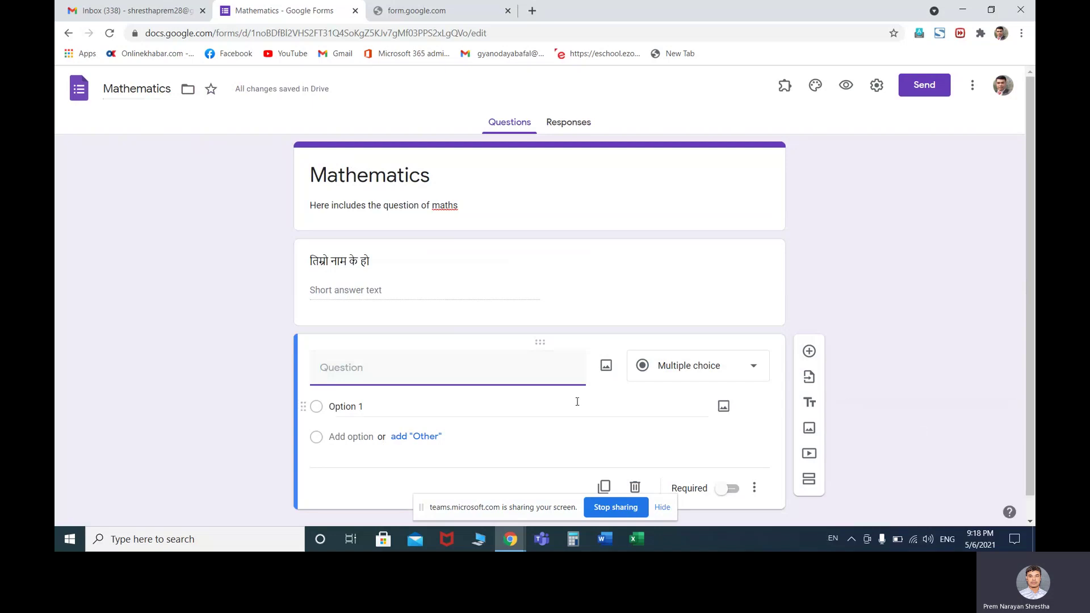
{"action": "type", "text": "Class"}
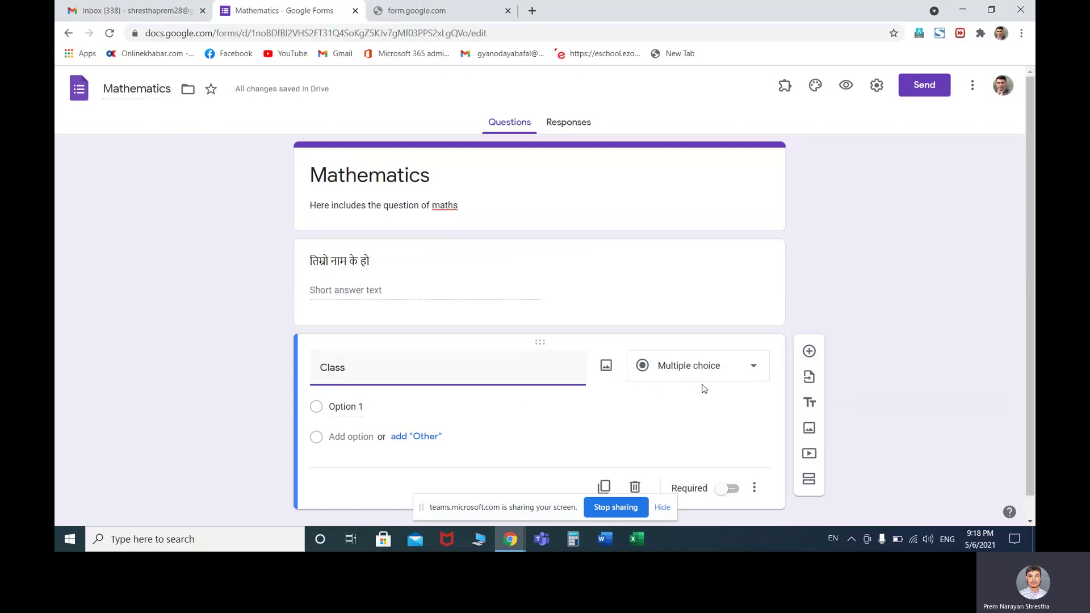
{"action": "left_click", "coordinate": [755, 373]}
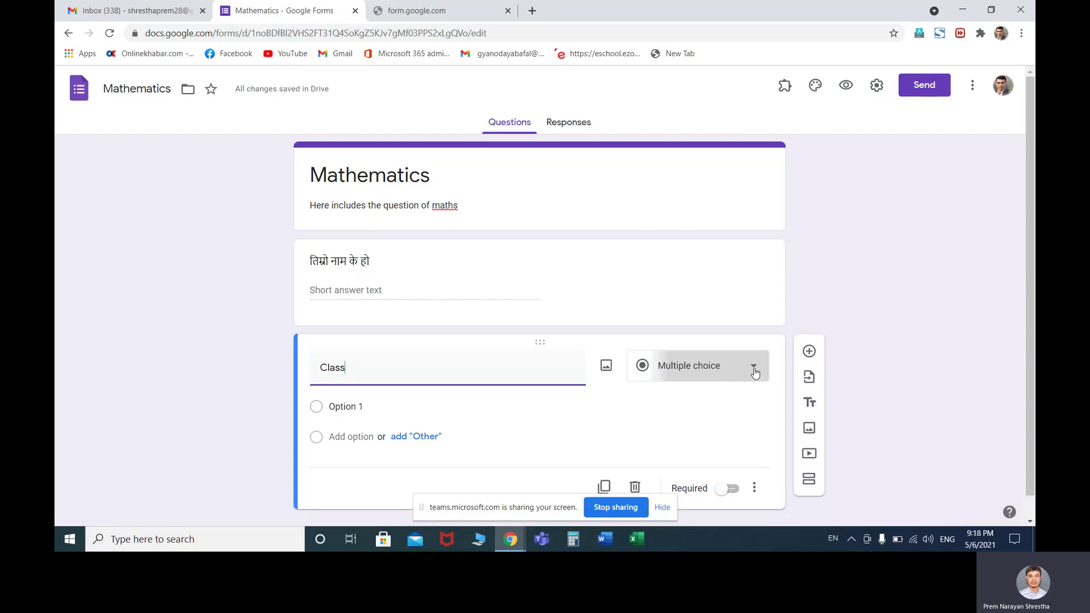
{"action": "left_click", "coordinate": [683, 151]}
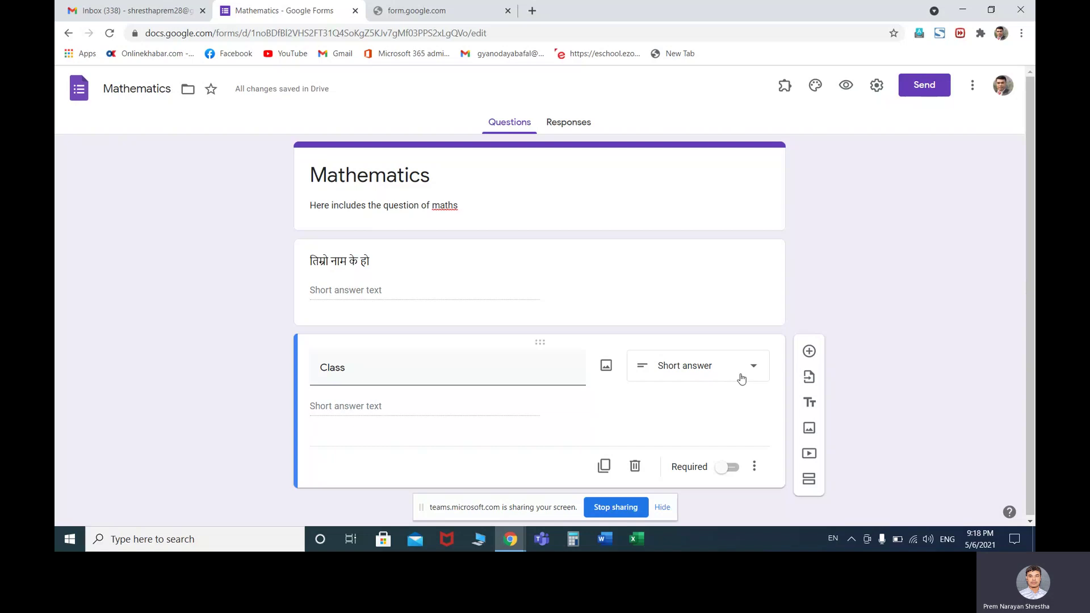
{"action": "left_click", "coordinate": [810, 352]}
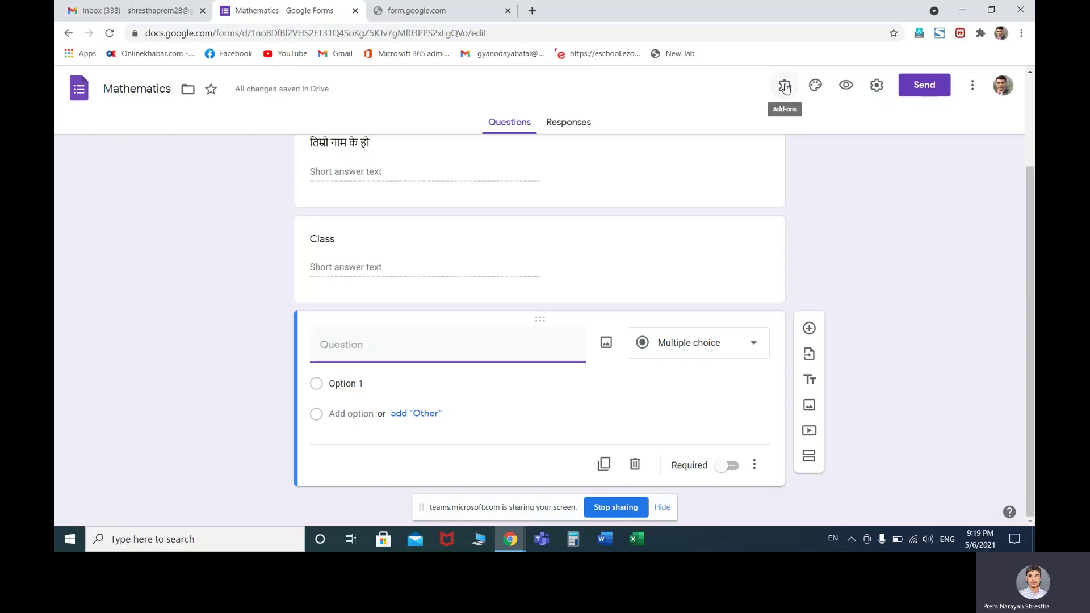
Check the installed add-ons, then open the Workspace Marketplace from the More menu
{"action": "left_click", "coordinate": [785, 86]}
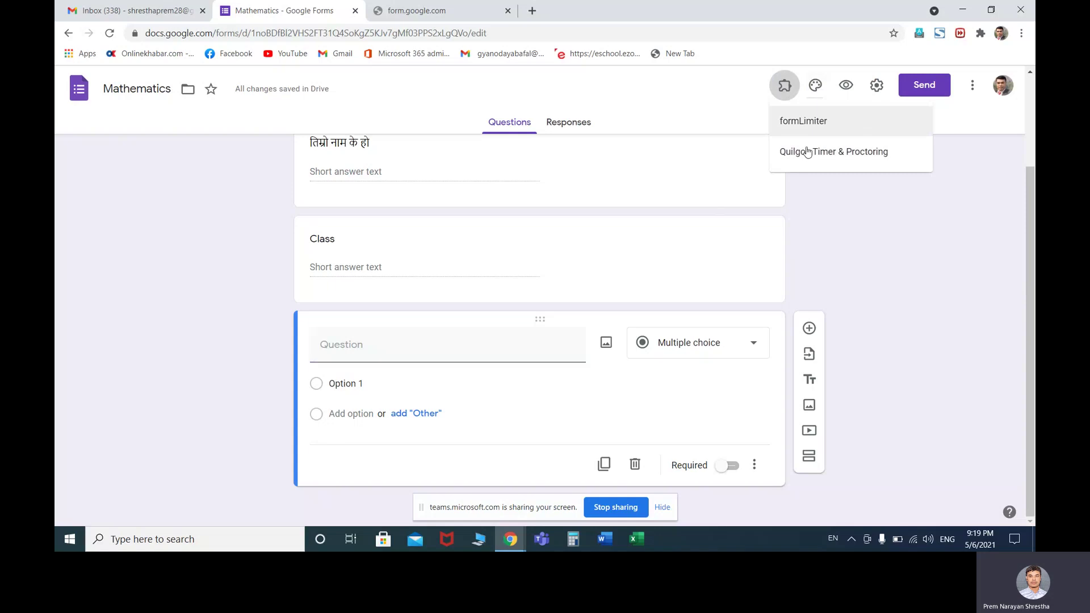
{"action": "left_click", "coordinate": [820, 203]}
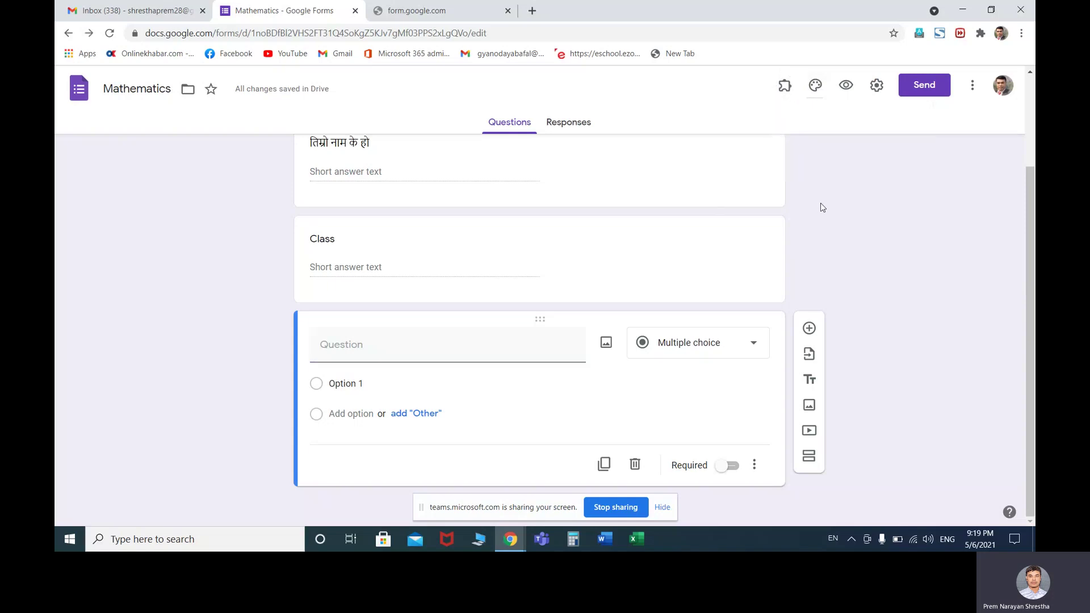
{"action": "left_click", "coordinate": [973, 90]}
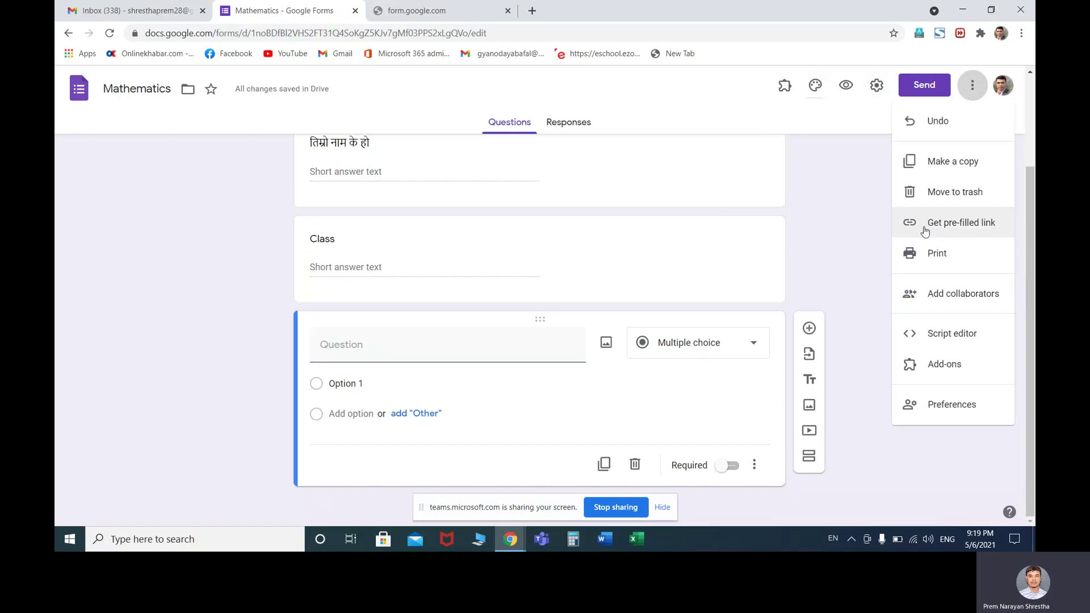
{"action": "left_click", "coordinate": [937, 366]}
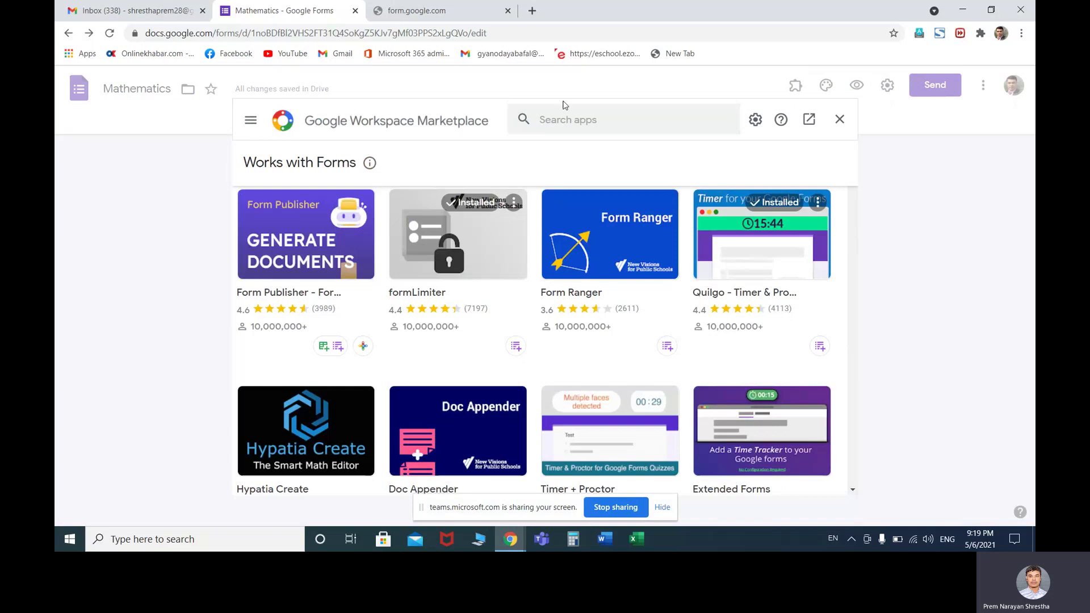
Search the Marketplace for 'hypatia create' and begin installing the Hypatia Create add-on
{"action": "left_click", "coordinate": [568, 120]}
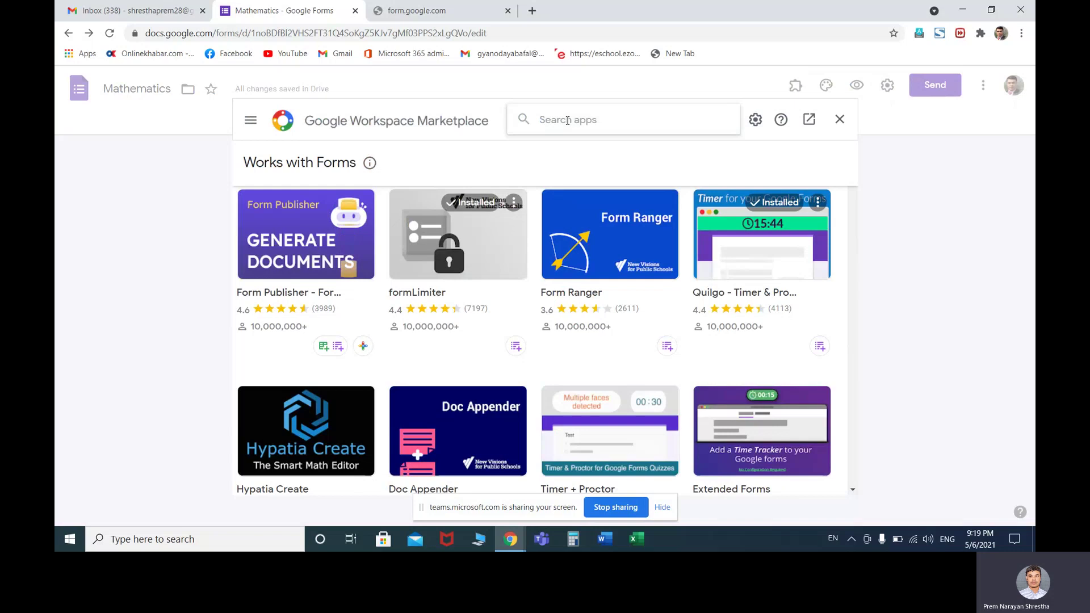
{"action": "type", "text": "h"}
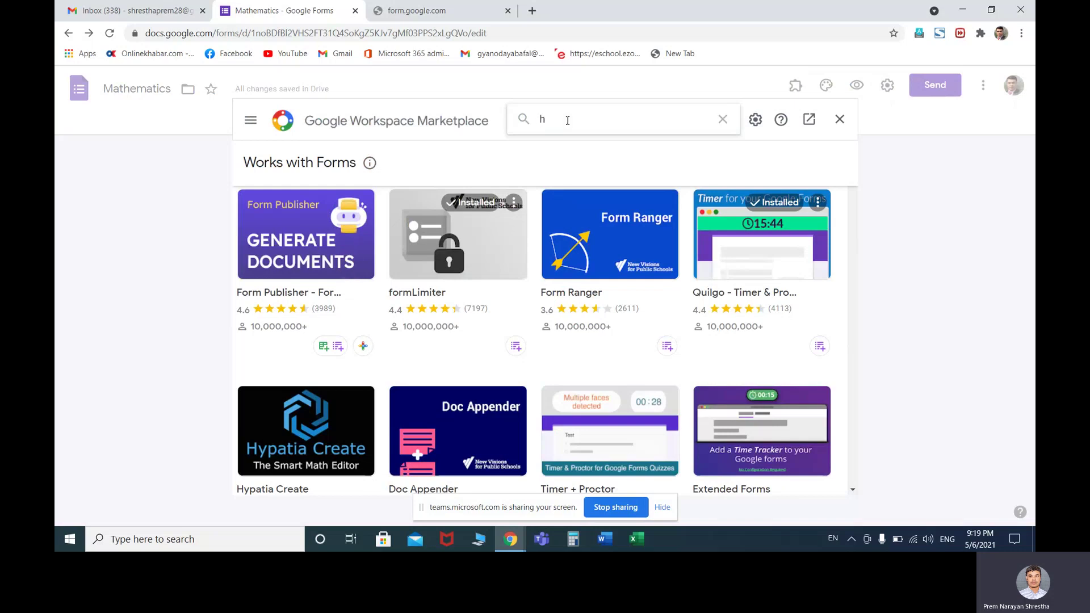
{"action": "type", "text": "ypa"}
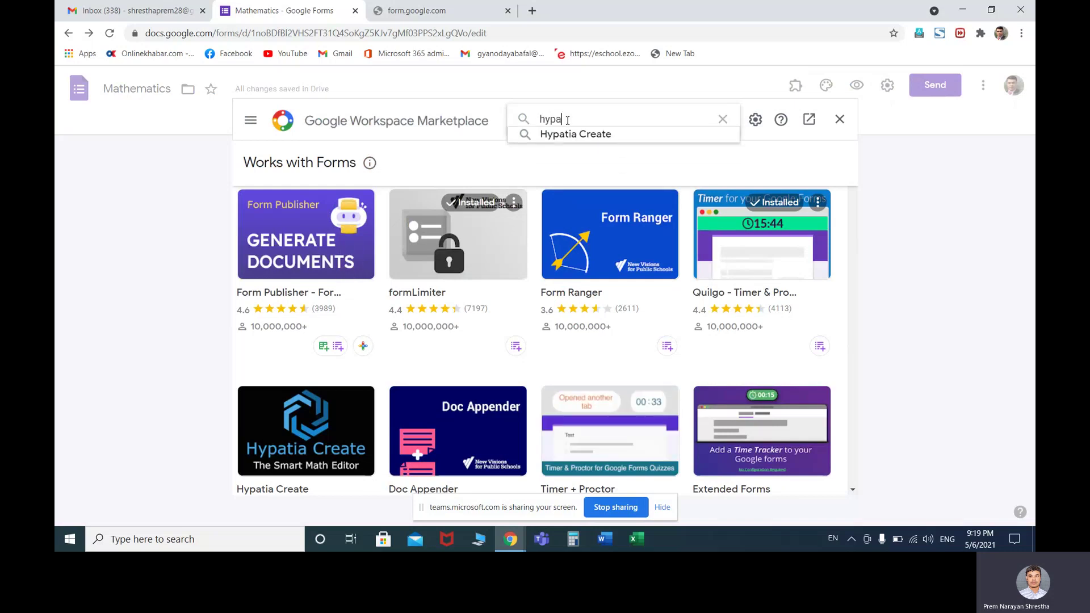
{"action": "type", "text": "tia create"}
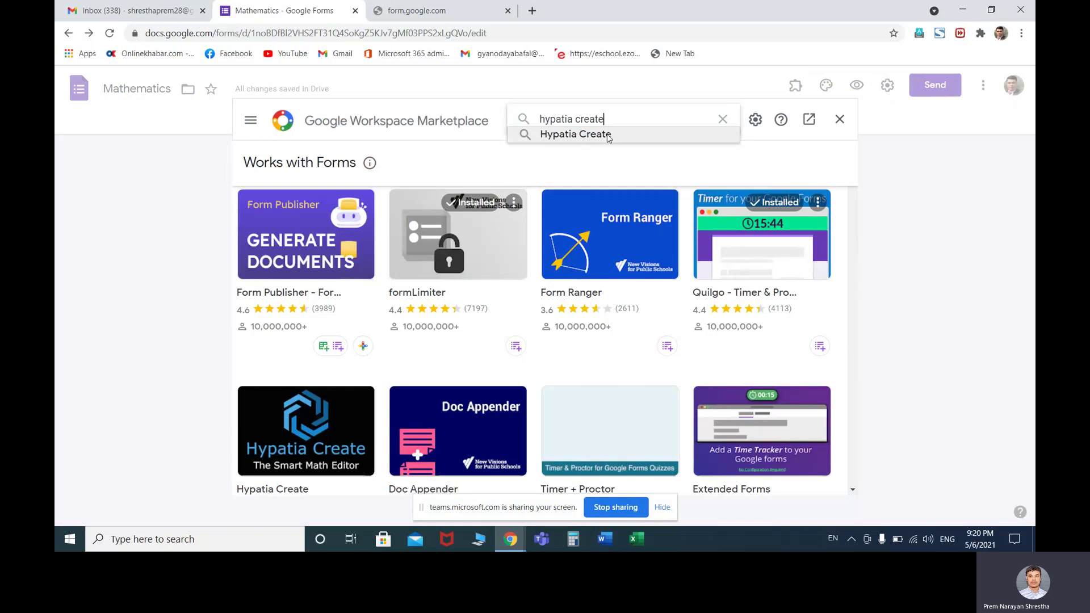
{"action": "left_click", "coordinate": [603, 135]}
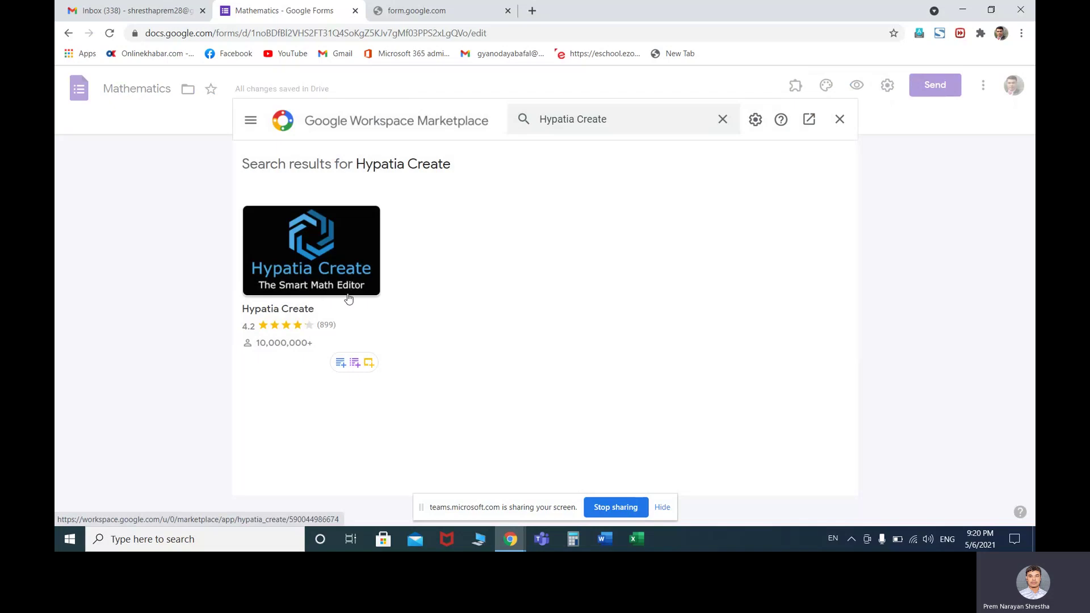
{"action": "left_click", "coordinate": [335, 257]}
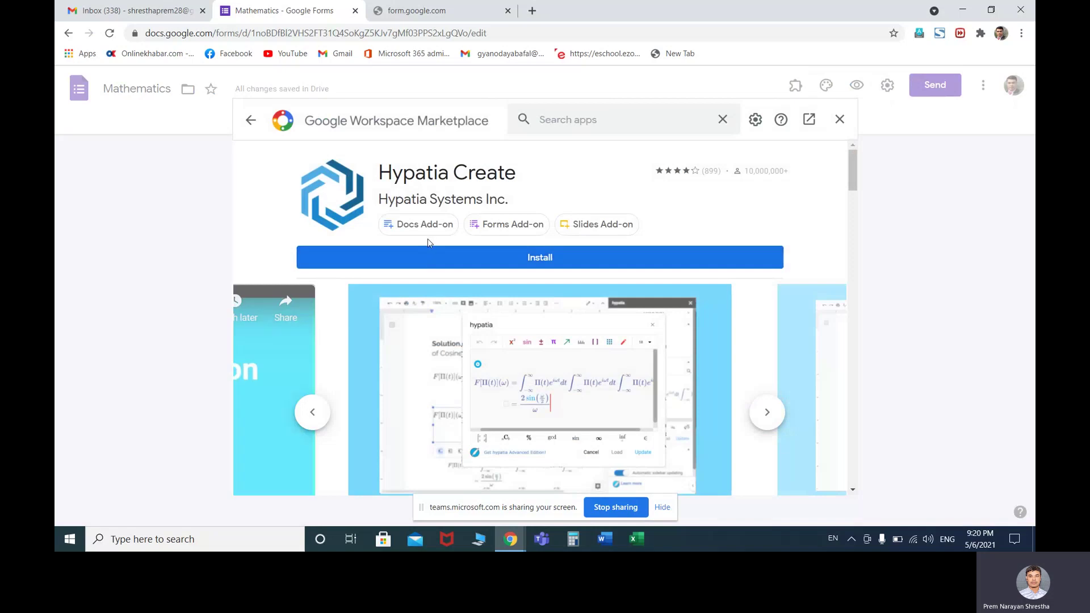
{"action": "left_click", "coordinate": [532, 259]}
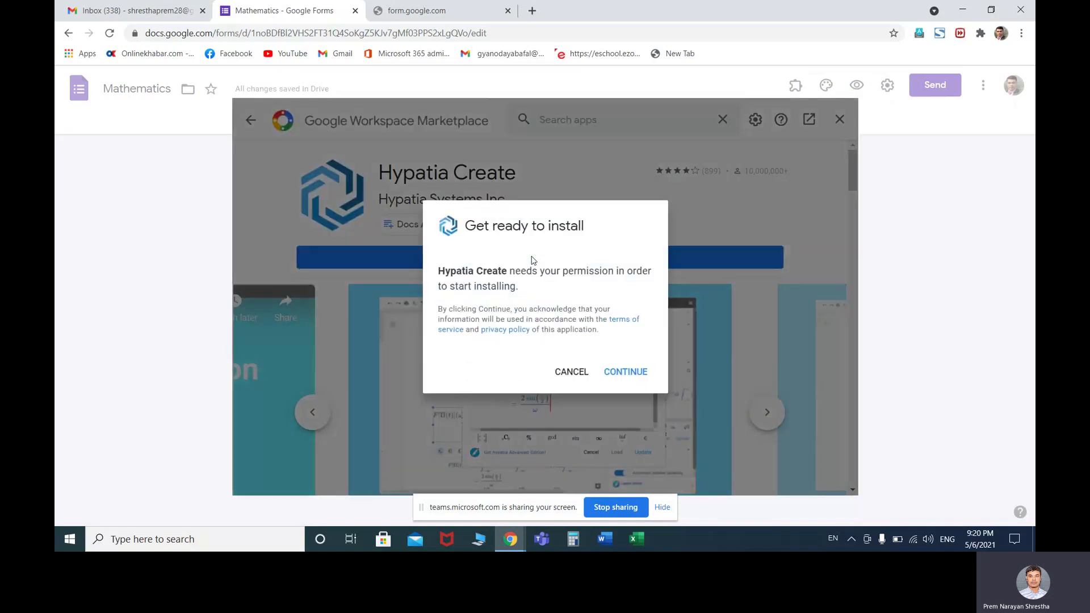
Install Hypatia Create, authorising it with the Google account and granting access
{"action": "left_click", "coordinate": [625, 373]}
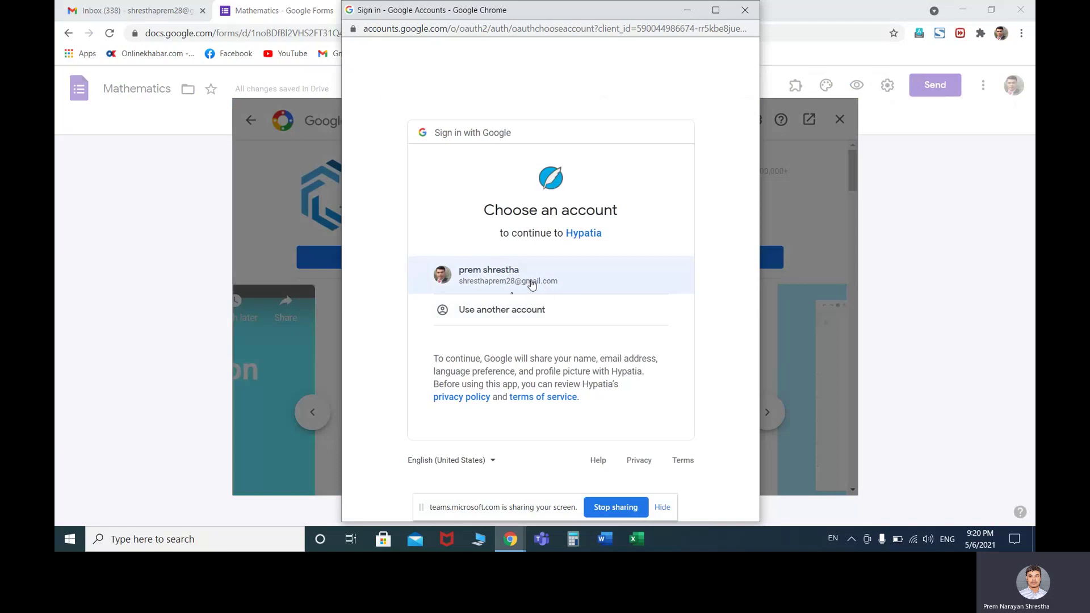
{"action": "left_click", "coordinate": [533, 280]}
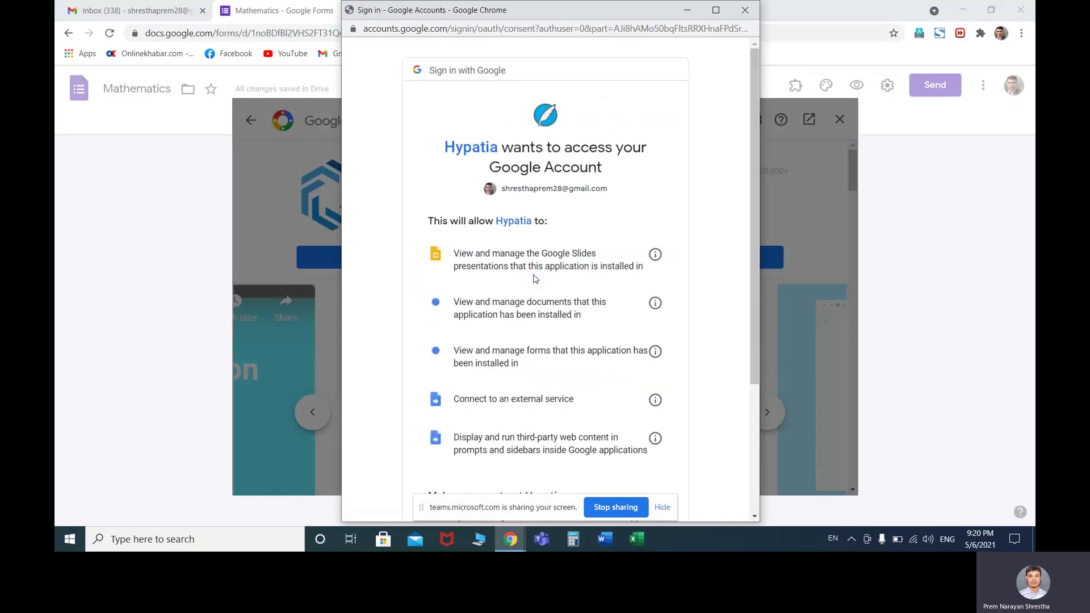
{"action": "scroll", "coordinate": [608, 333], "scroll_direction": "down", "scroll_amount": 3}
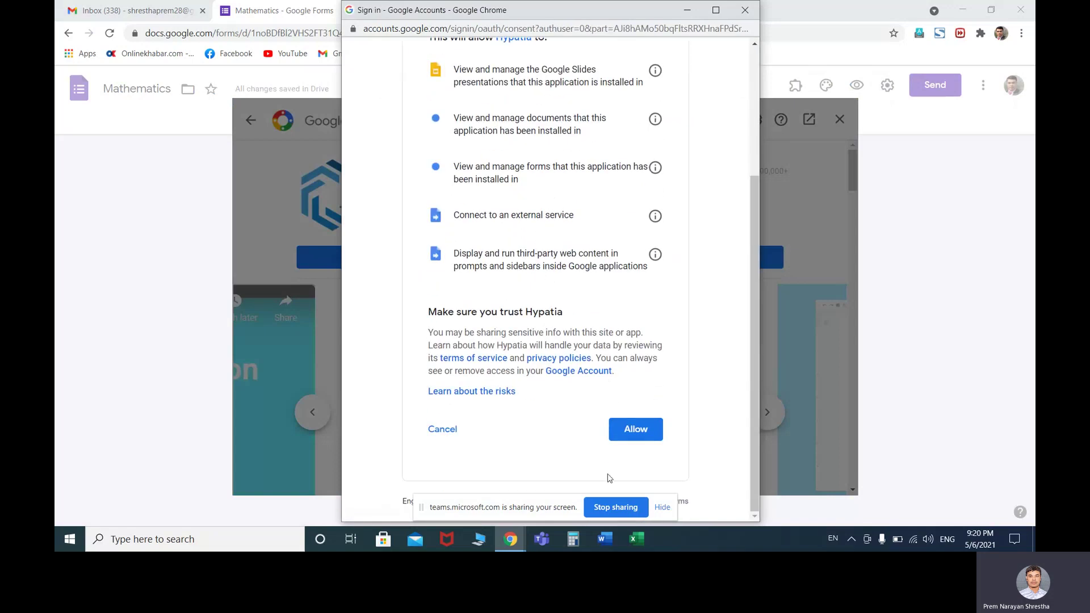
{"action": "left_click", "coordinate": [632, 432]}
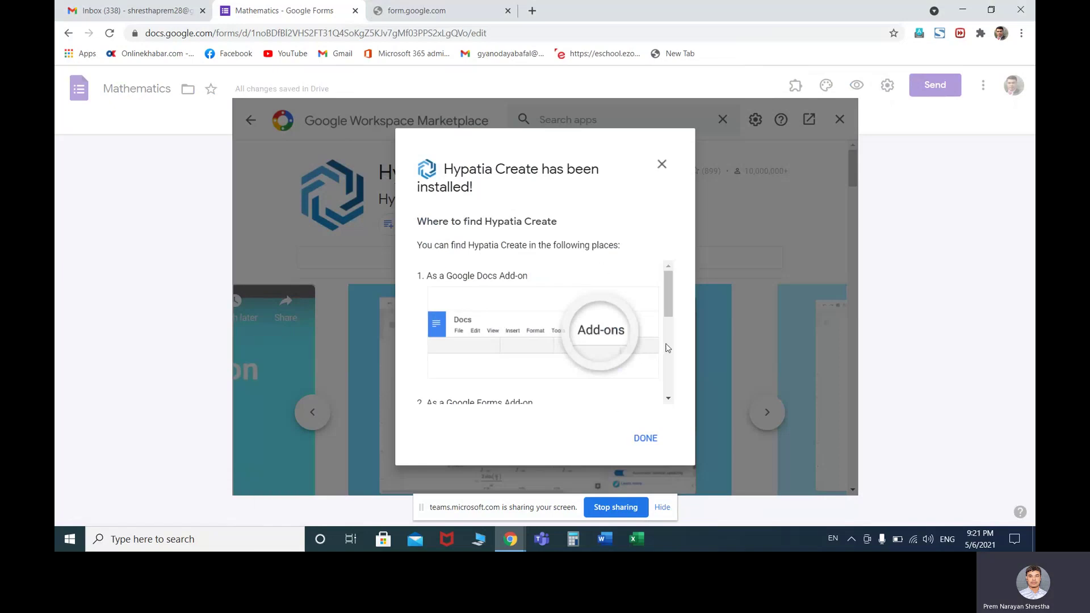
{"action": "left_click_drag", "start_coordinate": [668, 311], "coordinate": [667, 396]}
{"action": "left_click", "coordinate": [646, 439]}
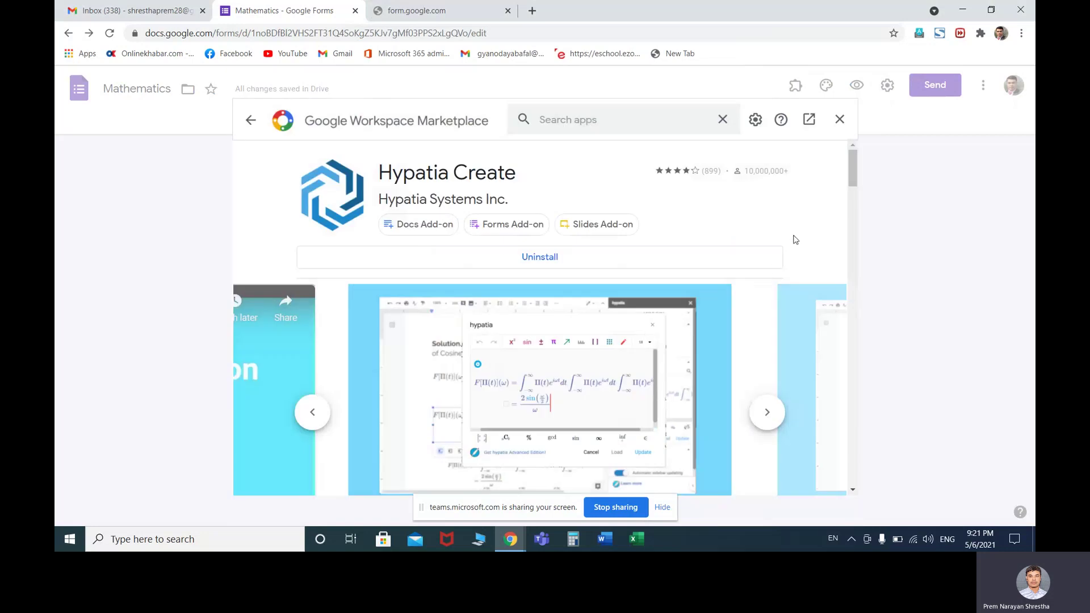
Close the Hypatia Create Marketplace listing and return to the top of the Mathematics form
{"action": "scroll", "coordinate": [741, 235], "scroll_direction": "down", "scroll_amount": 1}
{"action": "scroll", "coordinate": [739, 235], "scroll_direction": "down", "scroll_amount": 5}
{"action": "scroll", "coordinate": [739, 236], "scroll_direction": "up", "scroll_amount": 6}
{"action": "left_click", "coordinate": [839, 119]}
{"action": "scroll", "coordinate": [639, 219], "scroll_direction": "up", "scroll_amount": 3}
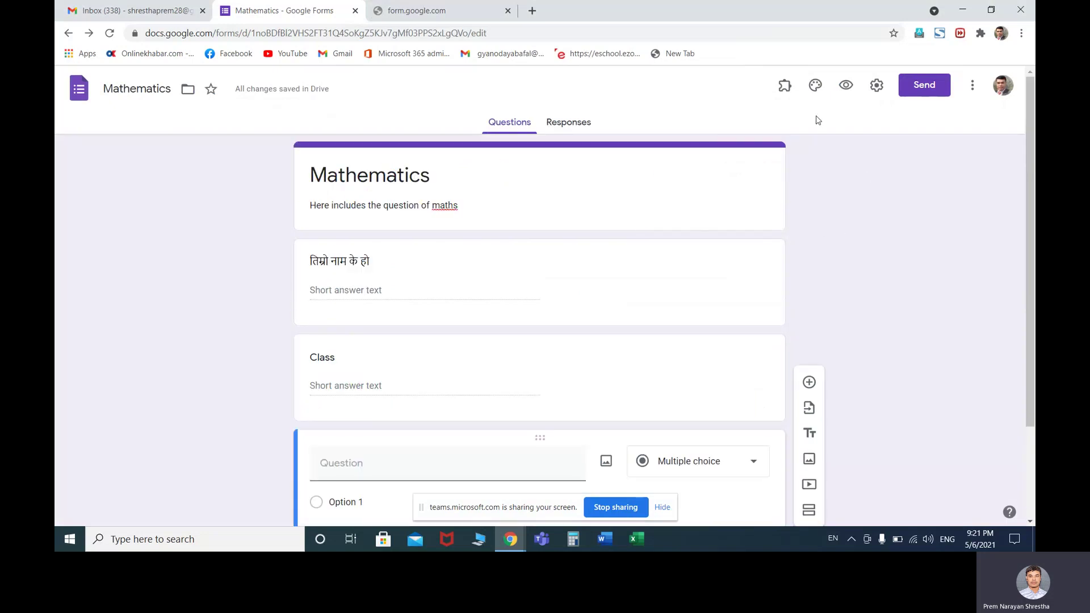
Title the blank question '1. which one is example of quardratic equation'
{"action": "left_click", "coordinate": [784, 88]}
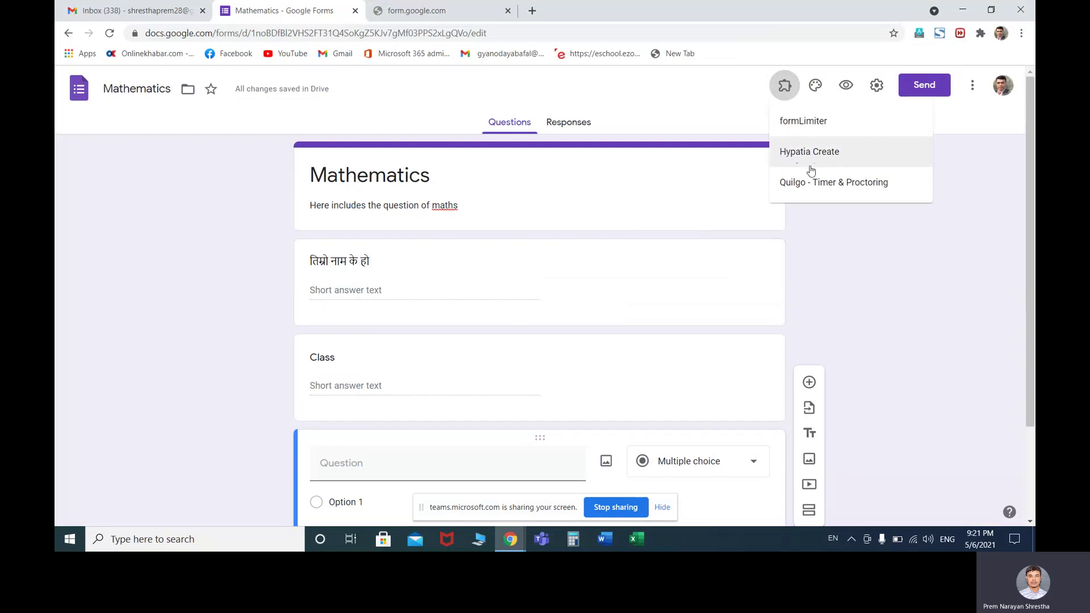
{"action": "left_click", "coordinate": [867, 269]}
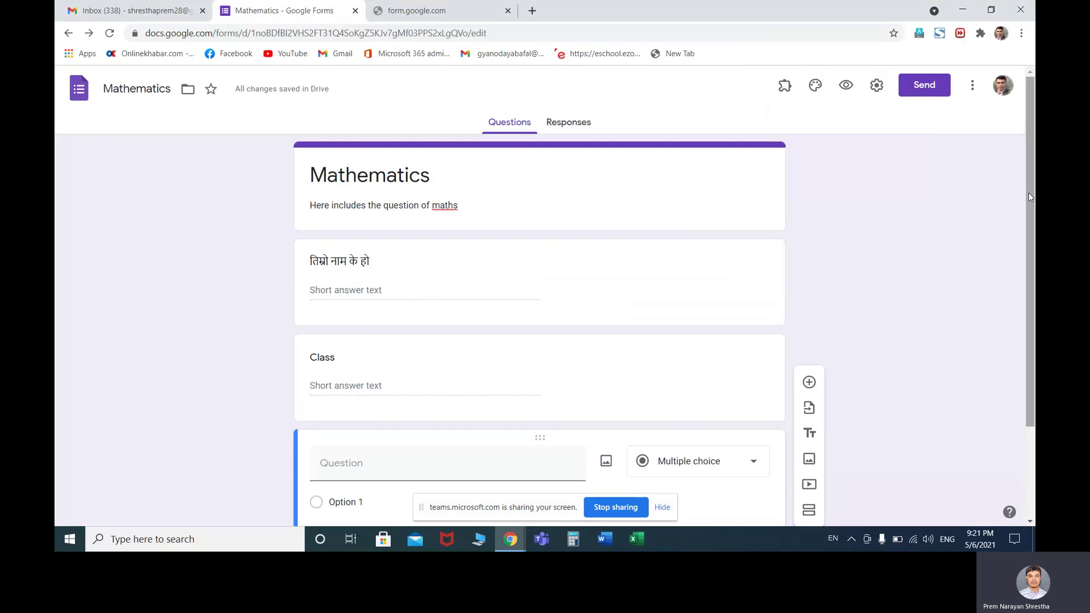
{"action": "left_click_drag", "start_coordinate": [1027, 191], "coordinate": [1031, 288]}
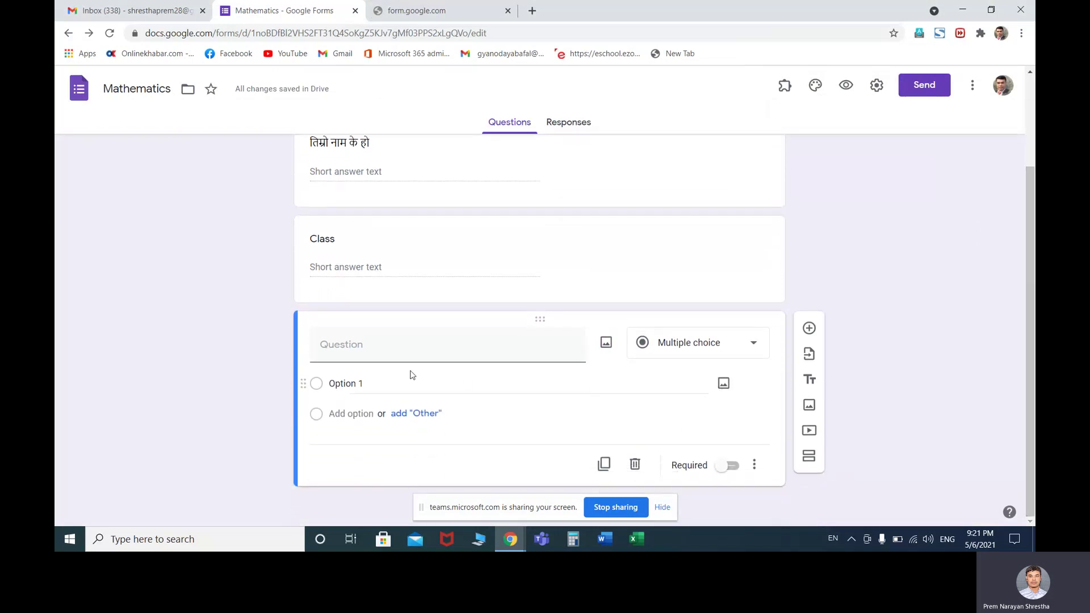
{"action": "left_click", "coordinate": [403, 348]}
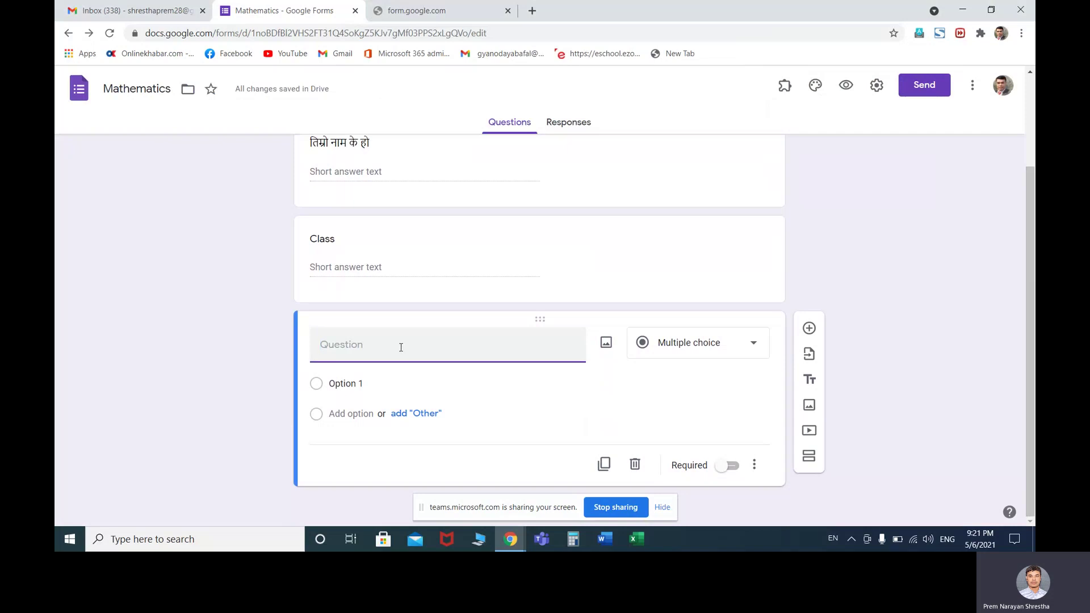
{"action": "type", "text": "1. wh"}
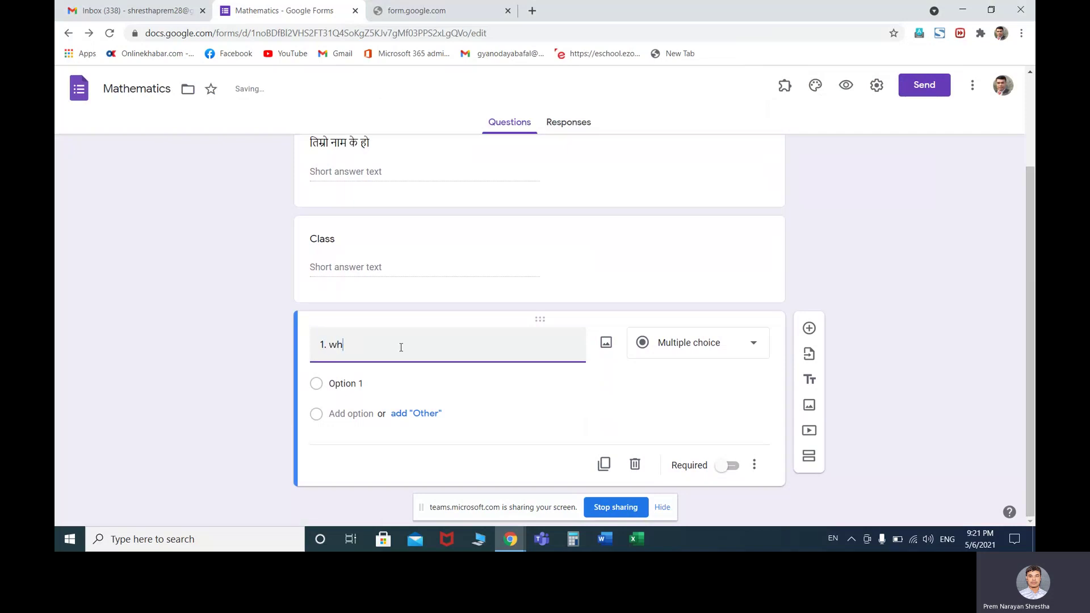
{"action": "type", "text": "ich one is e"}
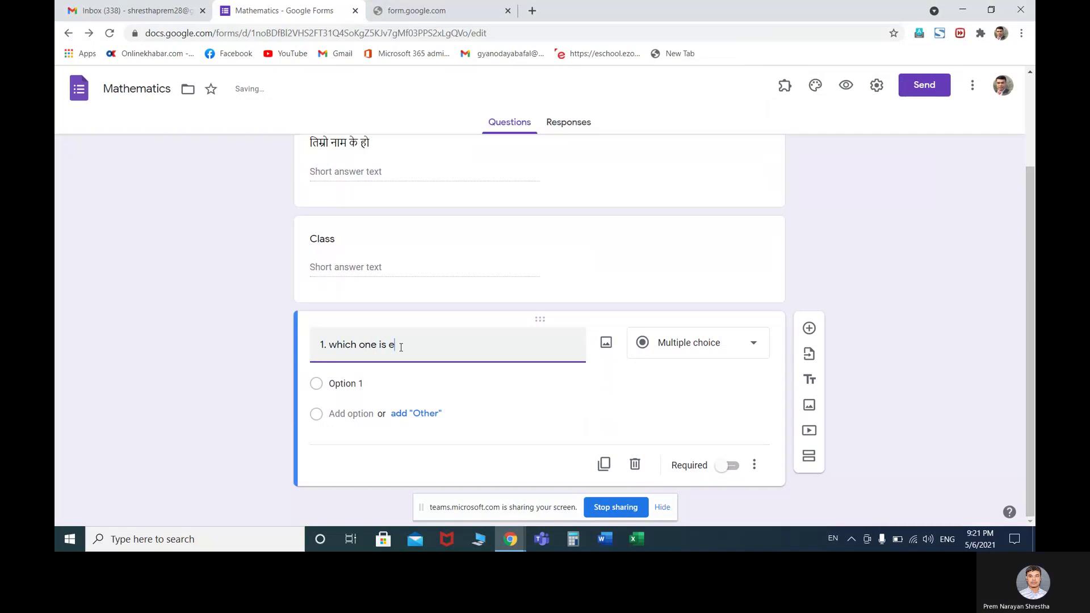
{"action": "type", "text": "xample "}
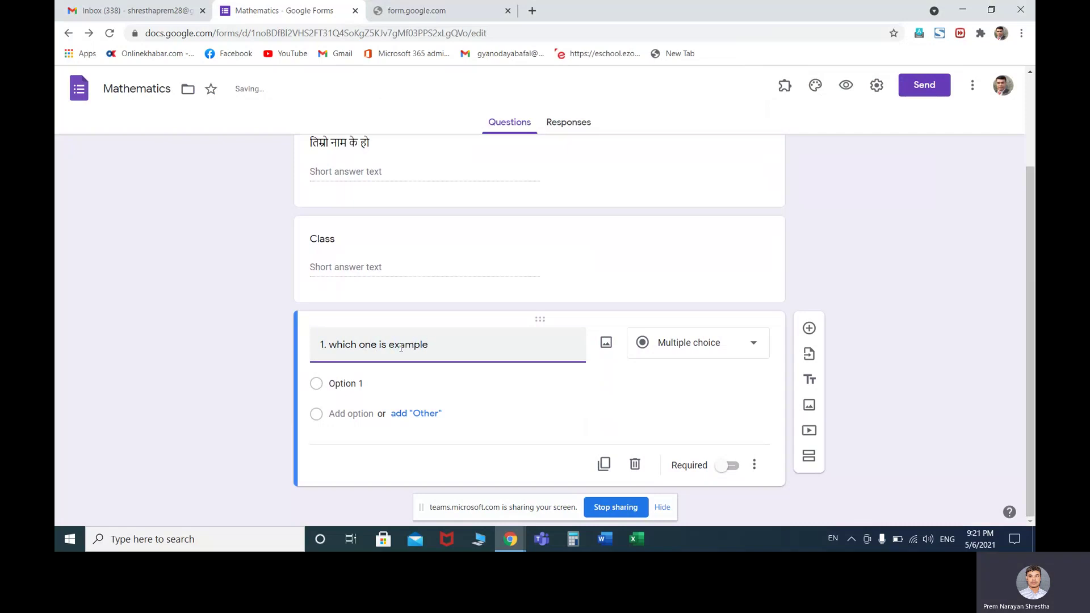
{"action": "type", "text": "of quardratic equation?"}
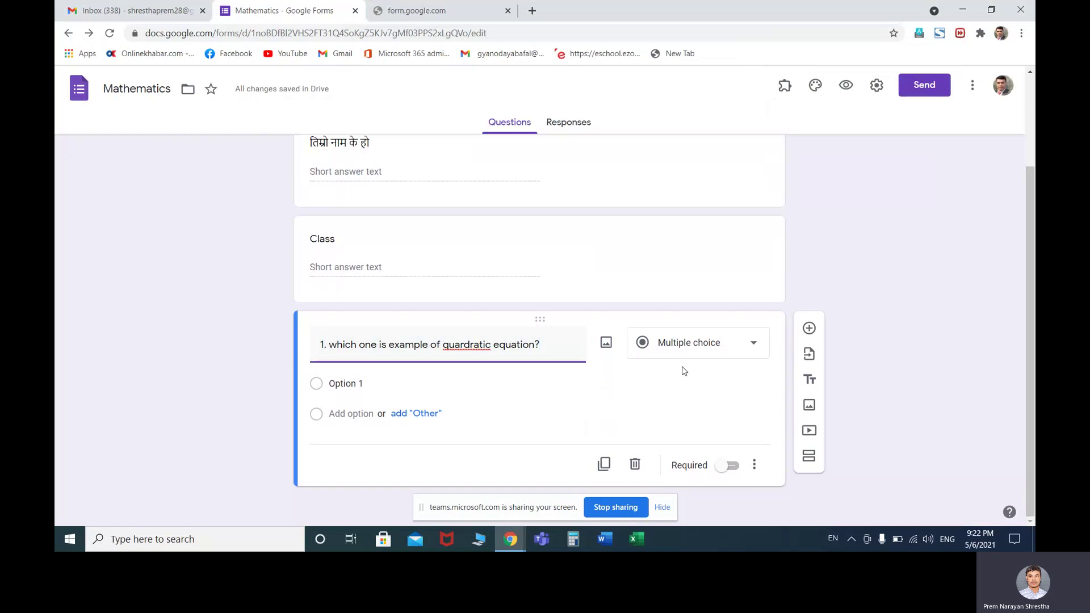
{"action": "left_click", "coordinate": [751, 349]}
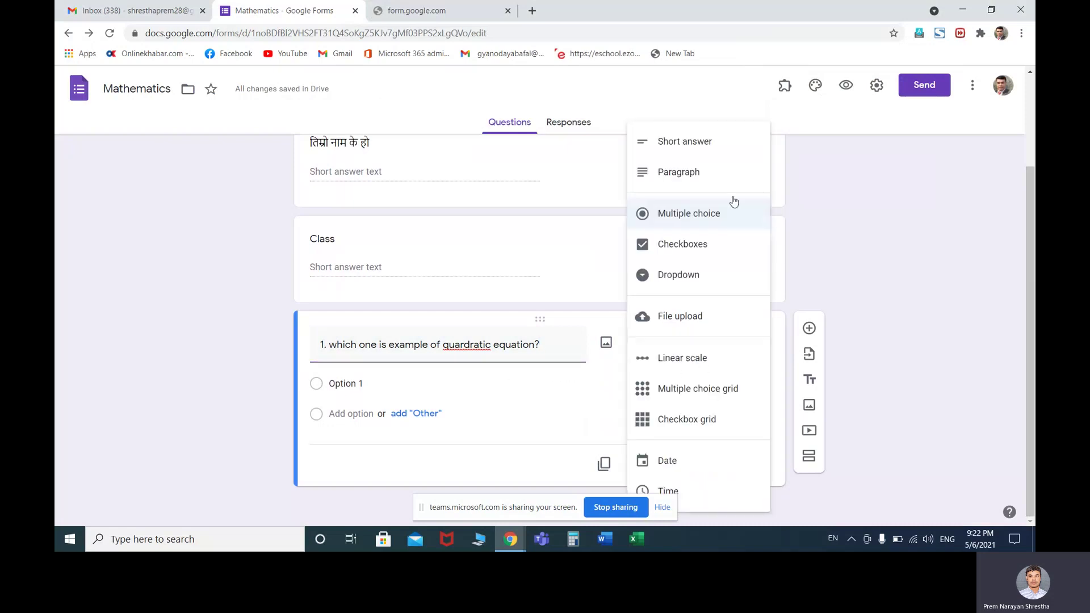
Keep the question multiple choice, set Option 1 to '3x+4=0' and add Option 2
{"action": "left_click", "coordinate": [716, 214]}
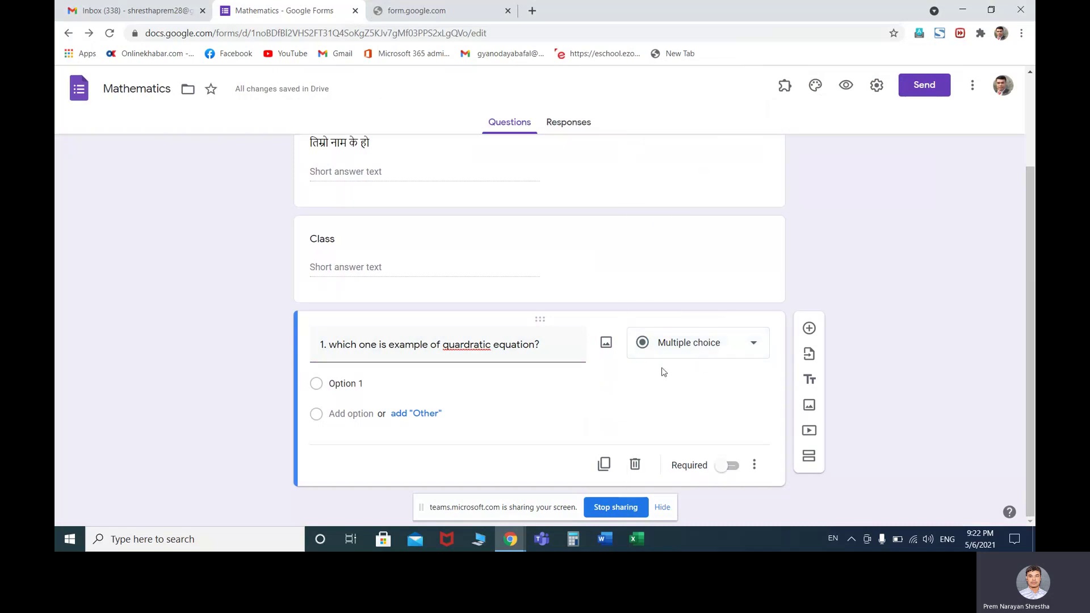
{"action": "left_click", "coordinate": [375, 385]}
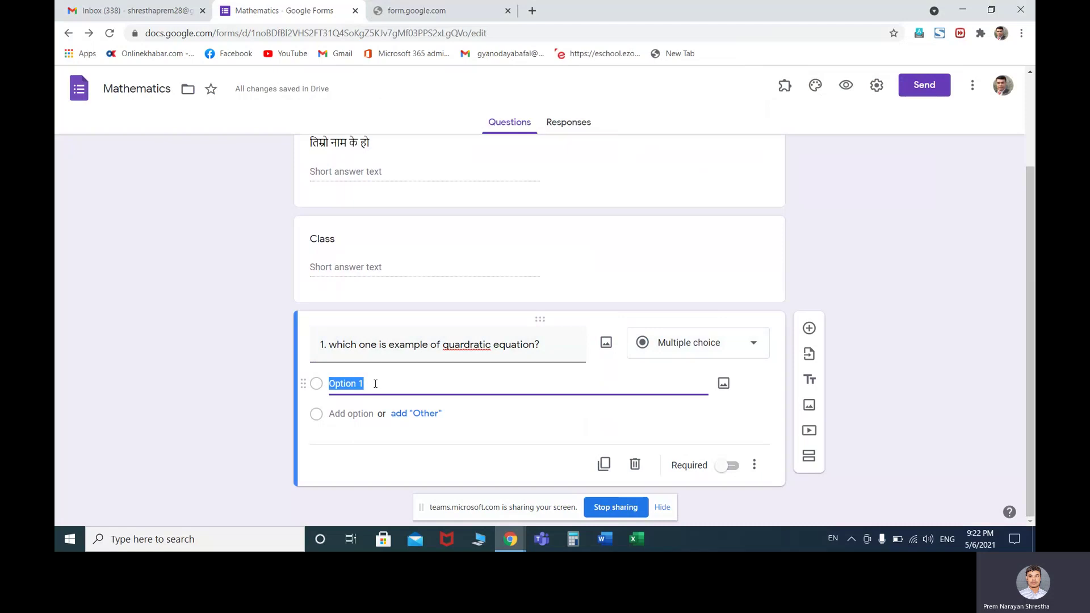
{"action": "type", "text": "3x"}
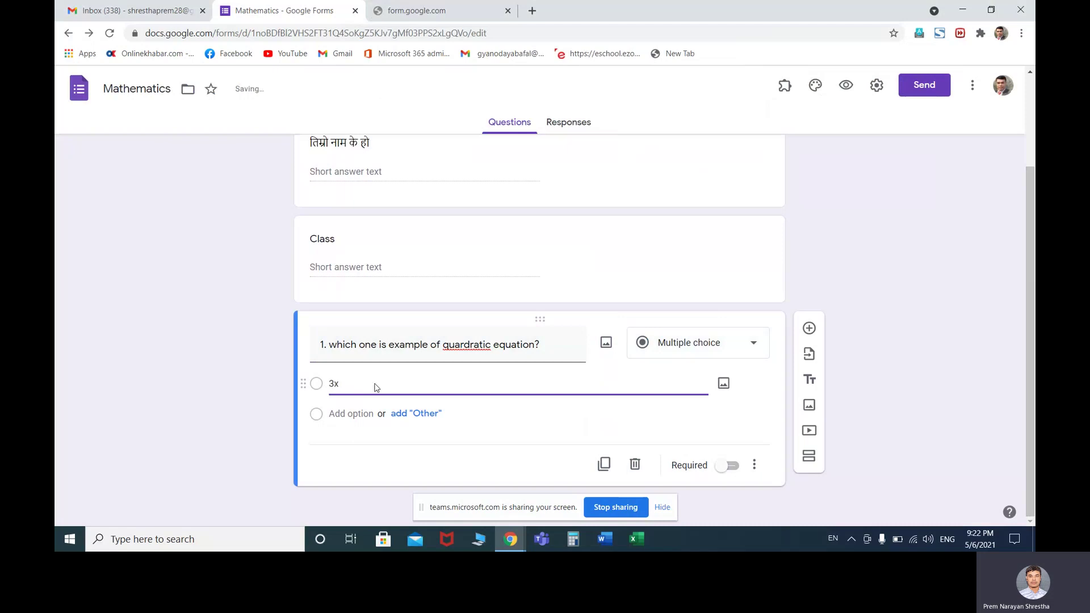
{"action": "key", "text": "BackSpace"}
{"action": "key", "text": "BackSpace"}
{"action": "type", "text": "3x+4=0"}
{"action": "key", "text": "Return"}
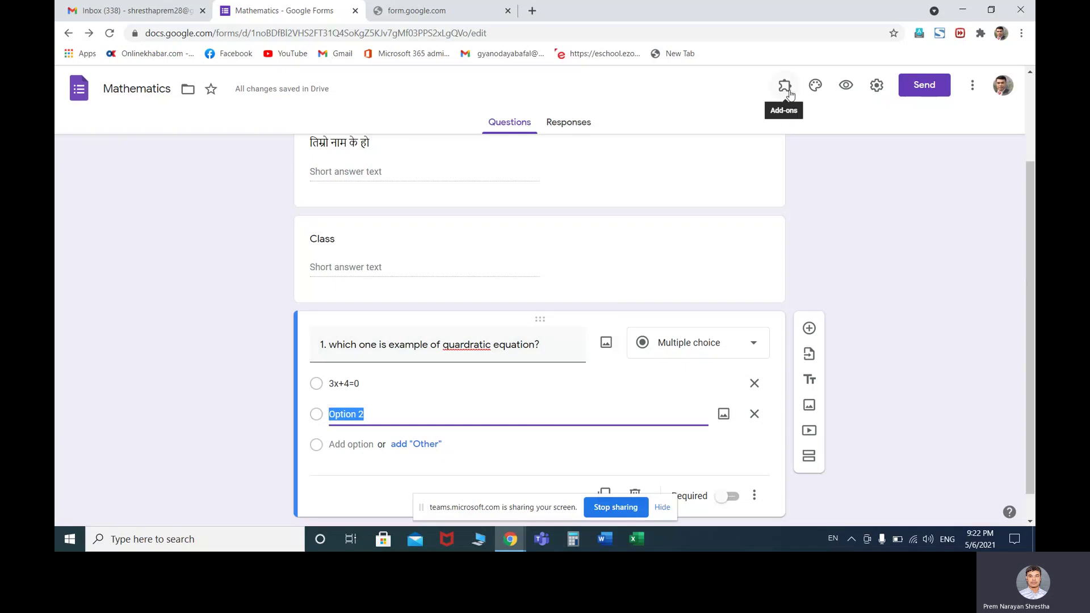
Launch Hypatia Create's Insert/Edit Math editor from the add-ons list
{"action": "left_click", "coordinate": [788, 91]}
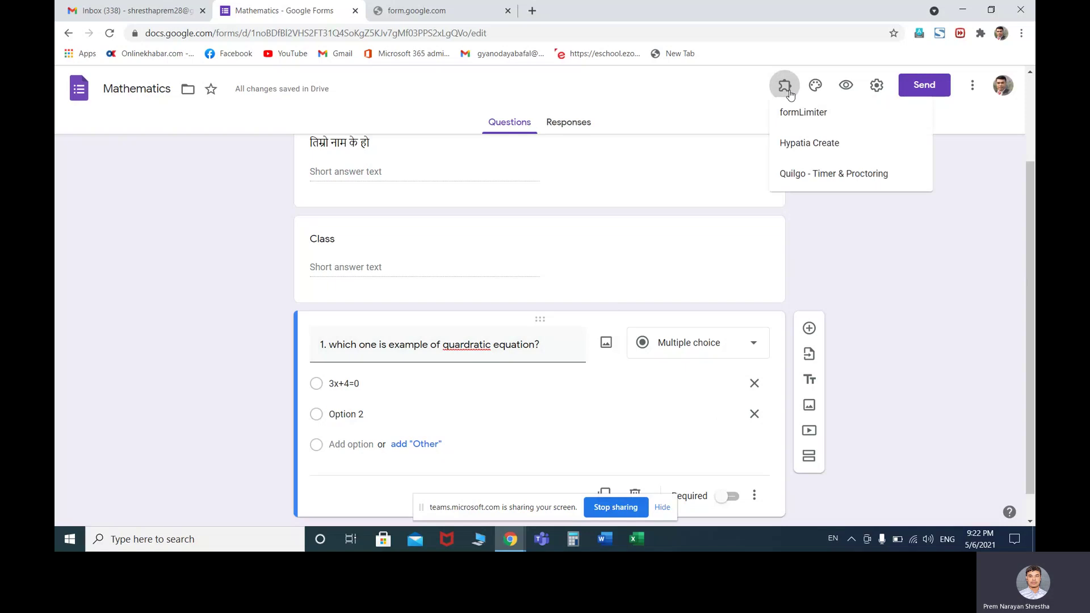
{"action": "left_click", "coordinate": [824, 154]}
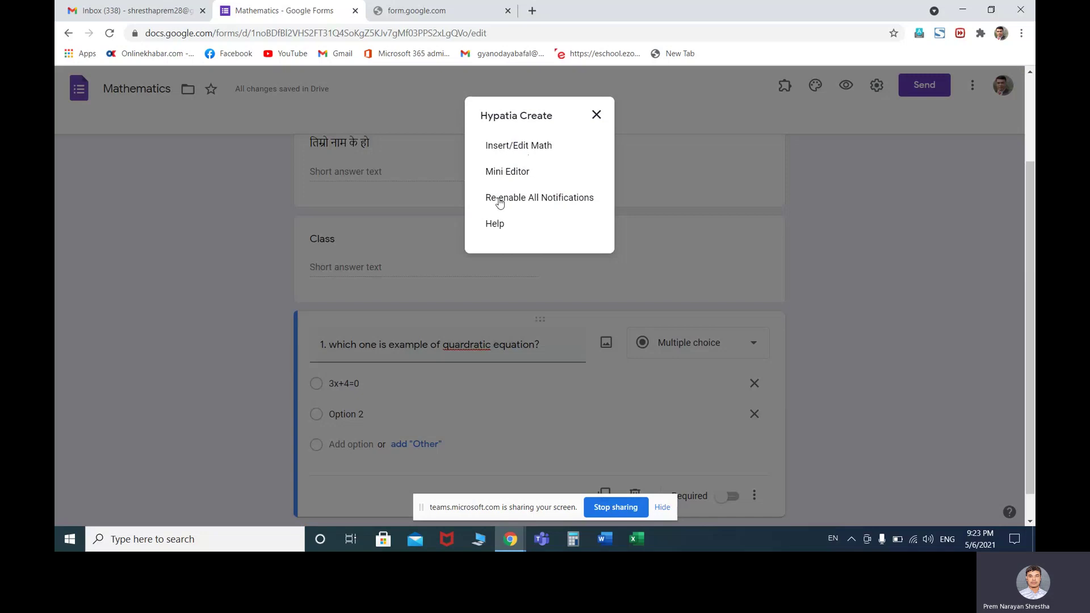
{"action": "left_click", "coordinate": [520, 150]}
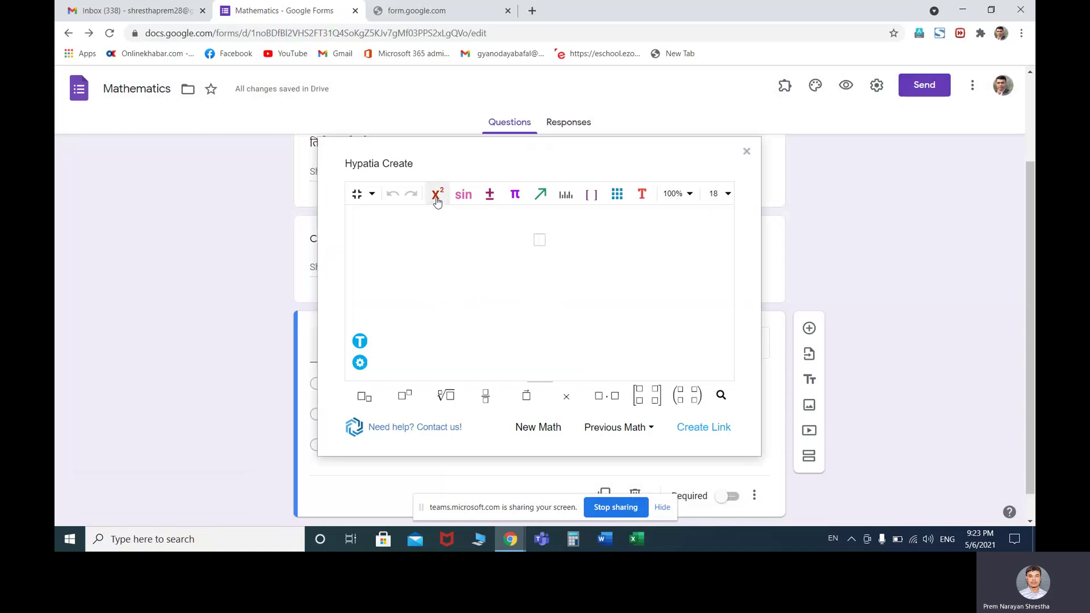
{"action": "left_click", "coordinate": [372, 195]}
{"action": "left_click", "coordinate": [469, 231]}
{"action": "left_click", "coordinate": [437, 195]}
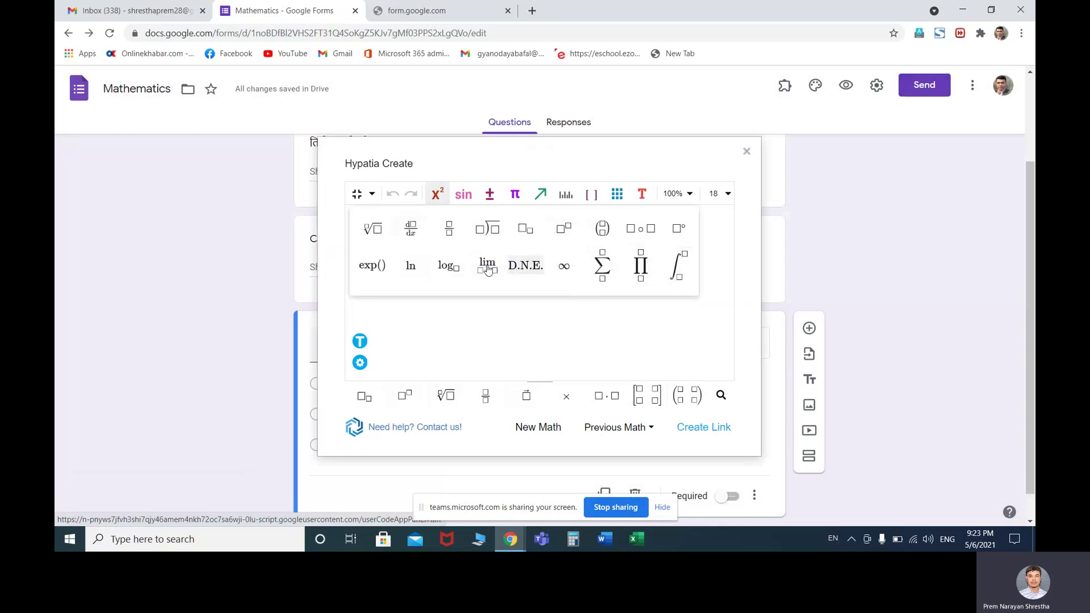
{"action": "left_click", "coordinate": [504, 316]}
{"action": "left_click", "coordinate": [515, 194]}
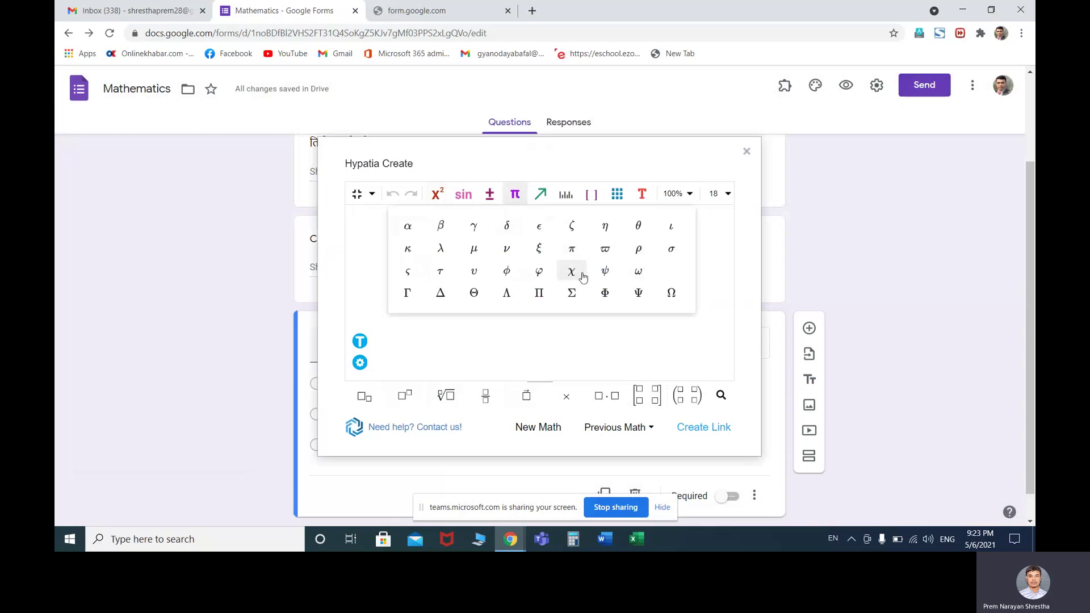
{"action": "left_click", "coordinate": [617, 195]}
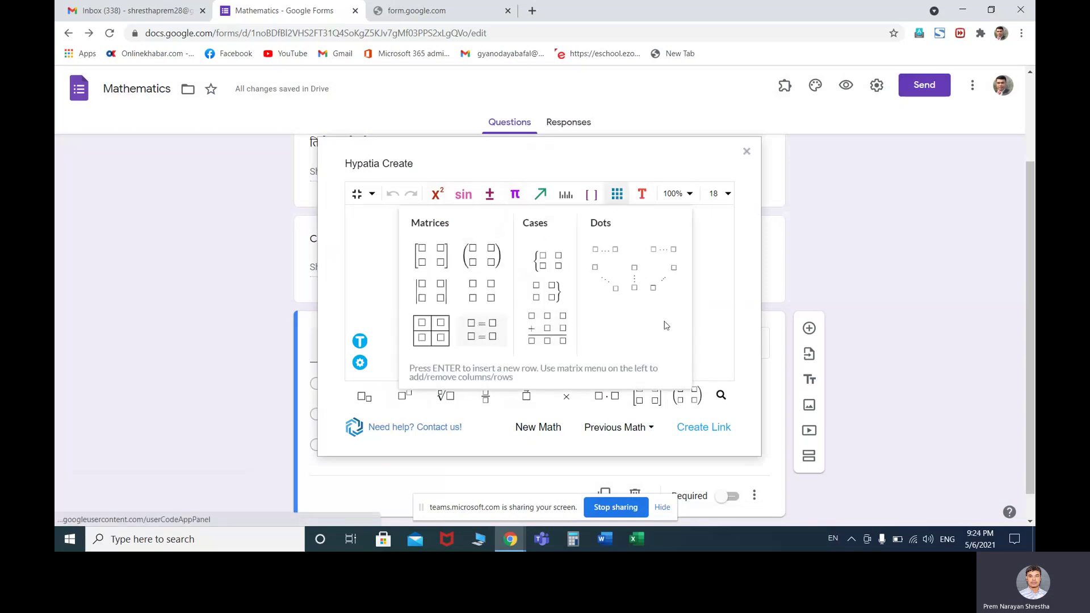
{"action": "left_click", "coordinate": [713, 307]}
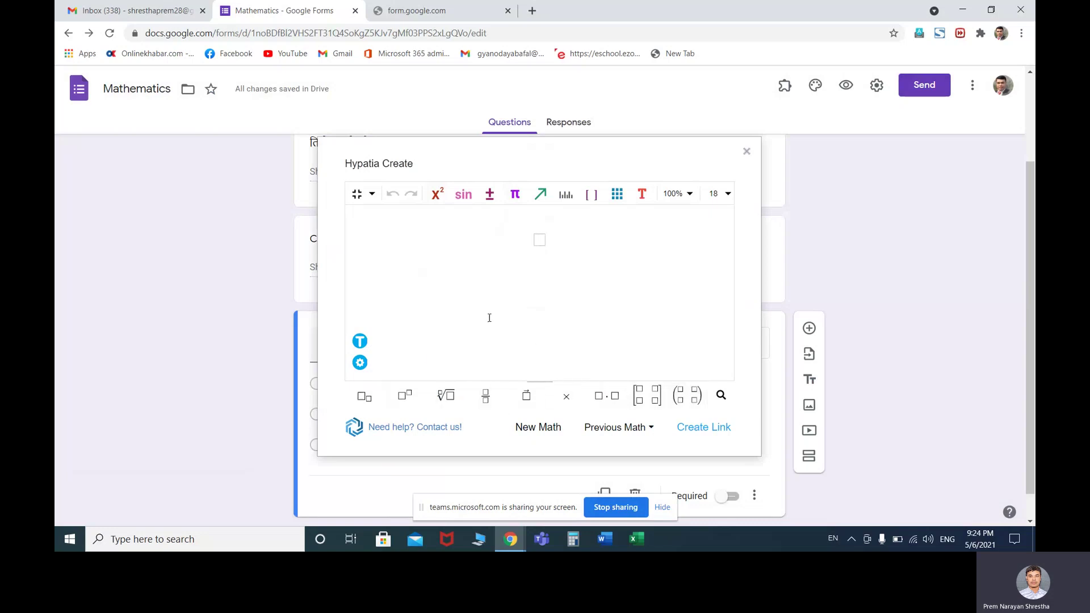
{"action": "left_click", "coordinate": [360, 362]}
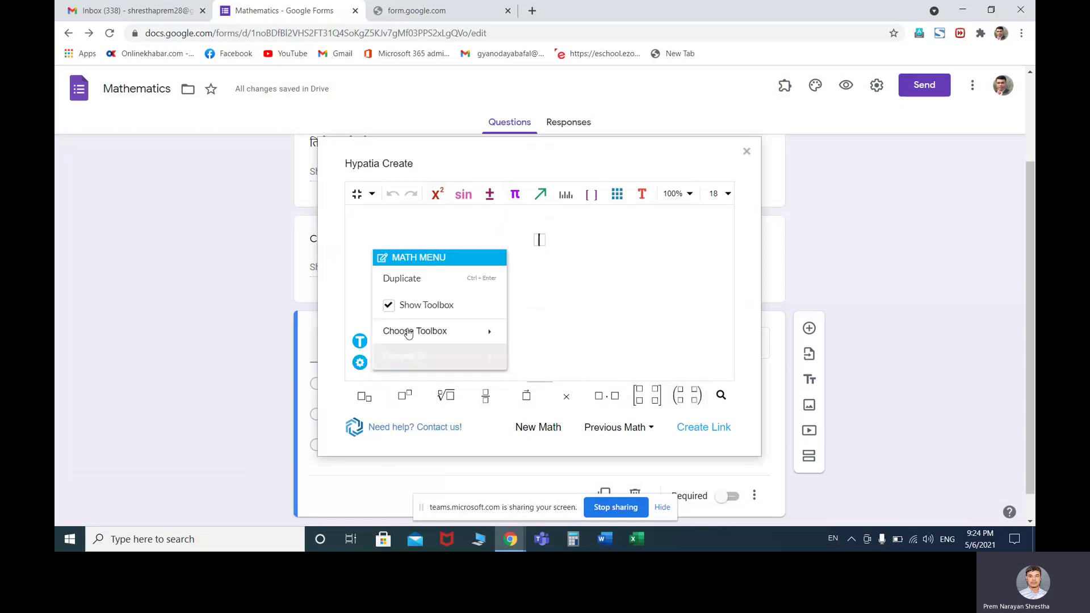
{"action": "mouse_move", "coordinate": [447, 335]}
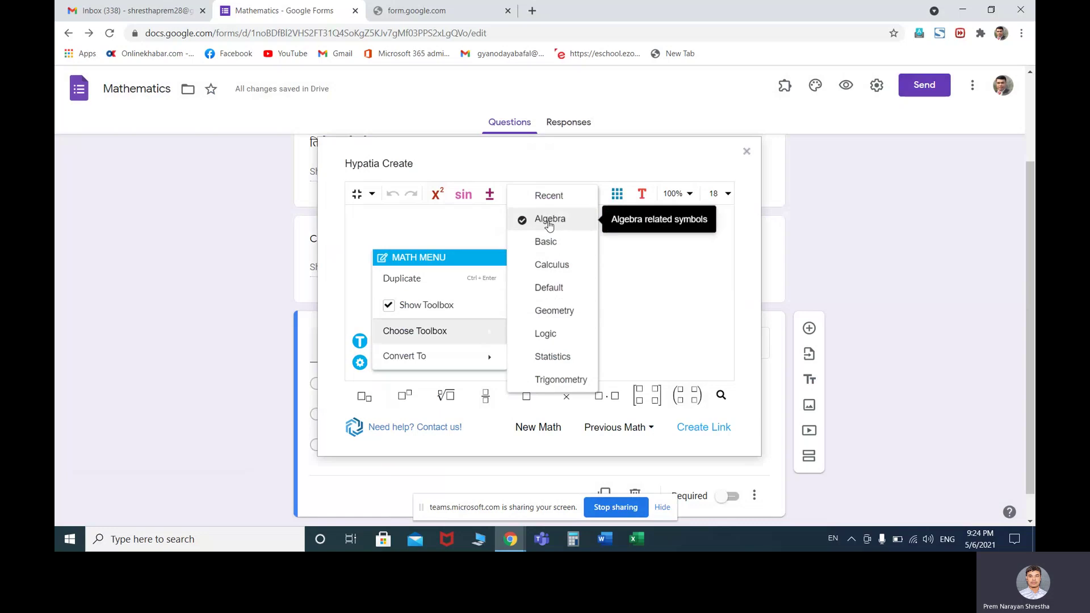
{"action": "left_click", "coordinate": [549, 222]}
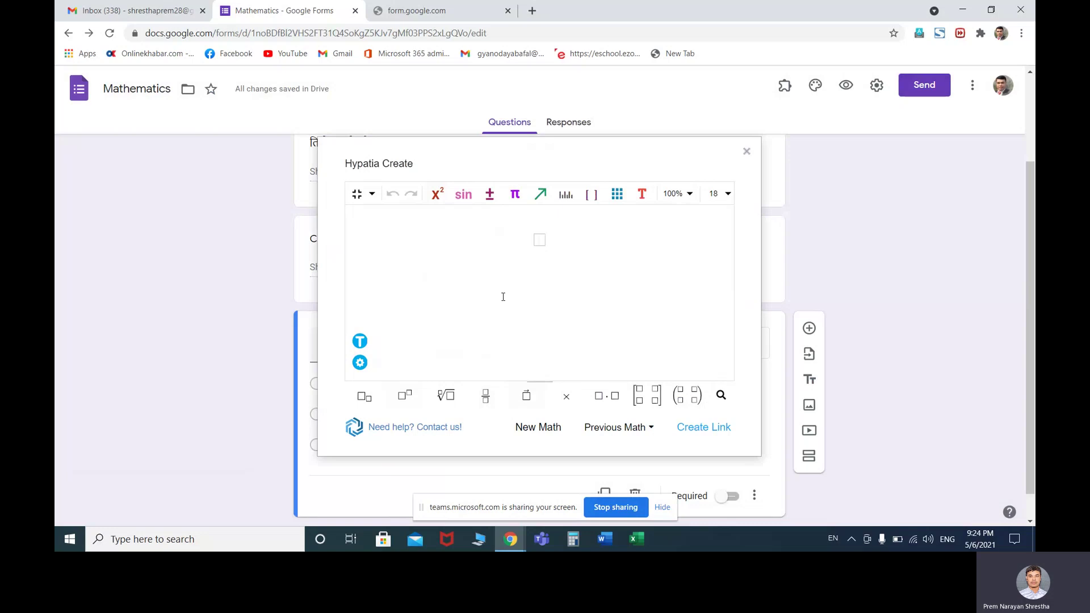
Build the equation 3x² + 5x + 2 = 0 using the superscript template
{"action": "left_click", "coordinate": [437, 195]}
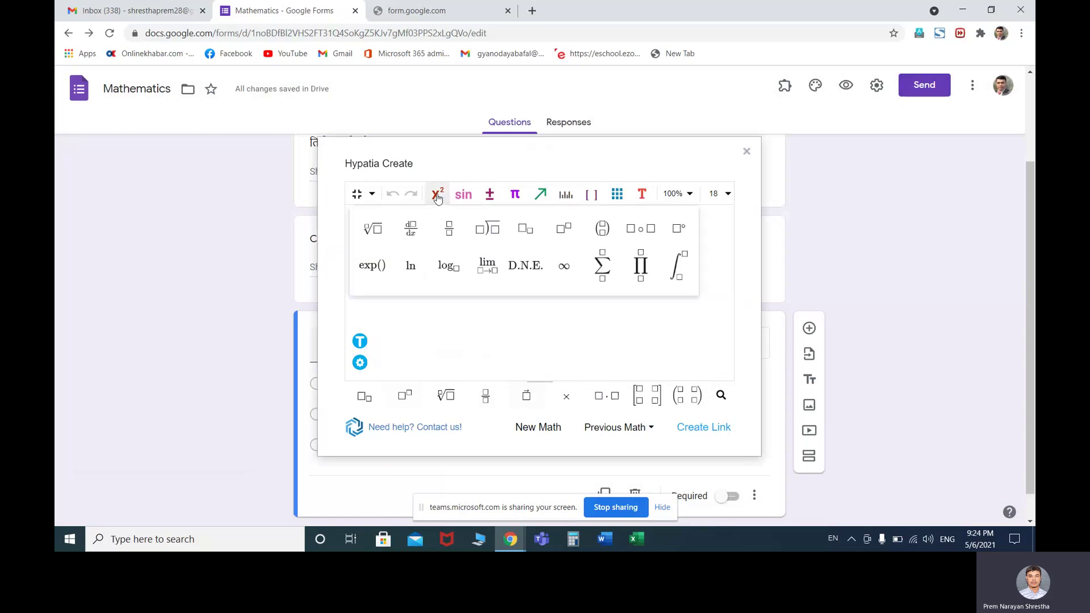
{"action": "left_click", "coordinate": [564, 228]}
{"action": "type", "text": "3x"}
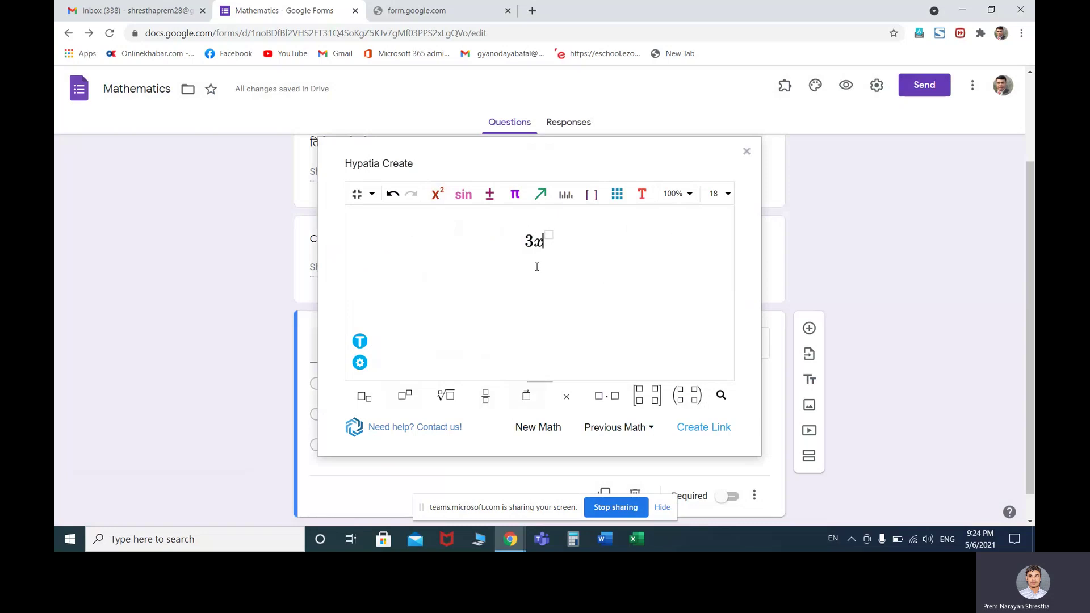
{"action": "key", "text": "Right"}
{"action": "type", "text": "2"}
{"action": "key", "text": "Right"}
{"action": "type", "text": "+ 5x + "}
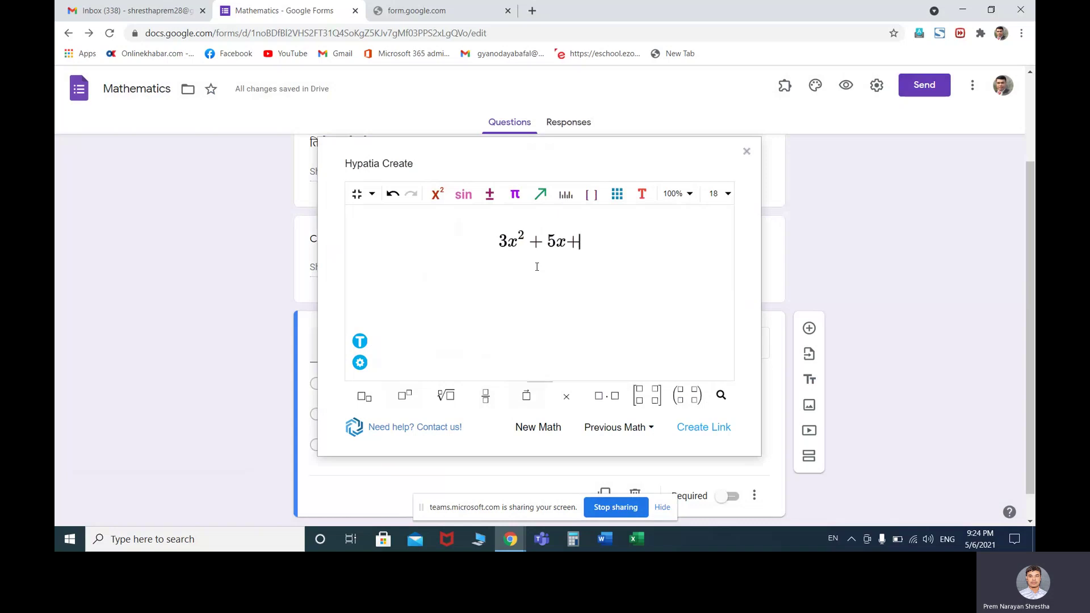
{"action": "type", "text": "2 = 0"}
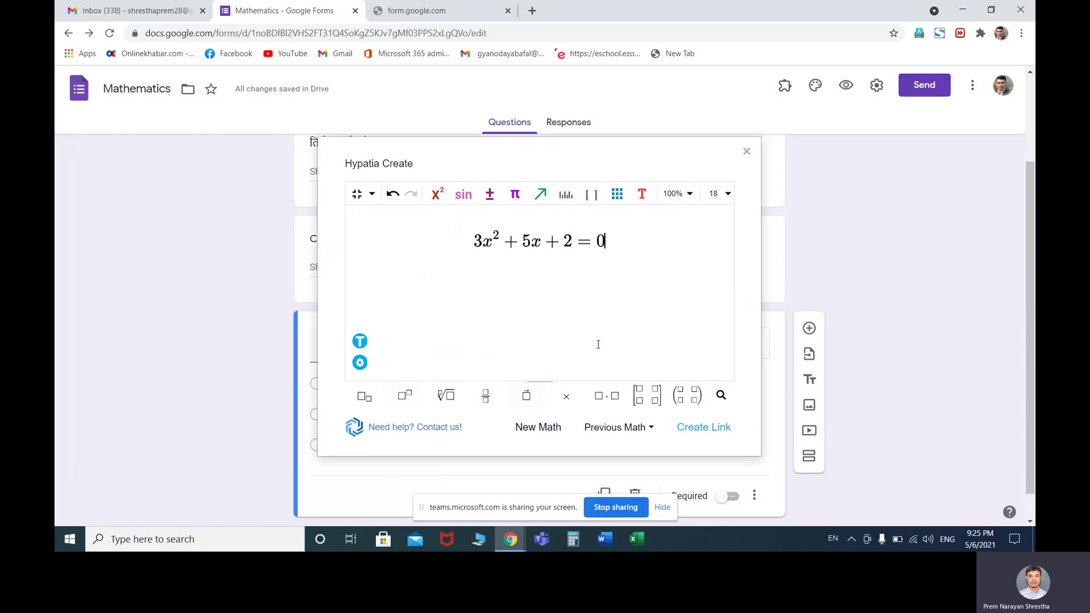
Create an image link for the equation and close the Hypatia math editor
{"action": "scroll", "coordinate": [624, 302], "scroll_direction": "down", "scroll_amount": 1}
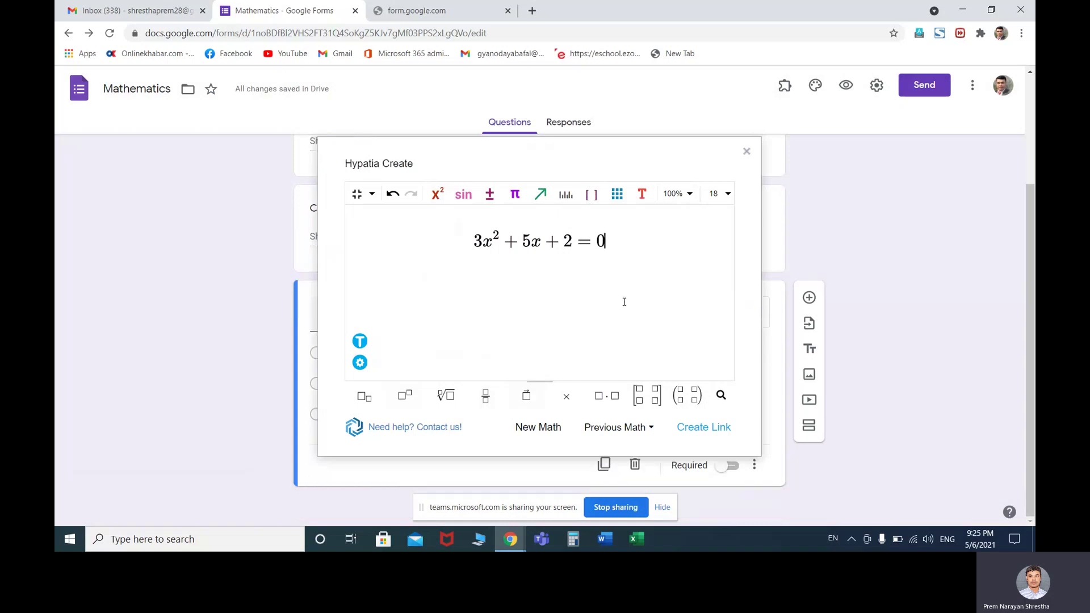
{"action": "scroll", "coordinate": [624, 302], "scroll_direction": "up", "scroll_amount": 2}
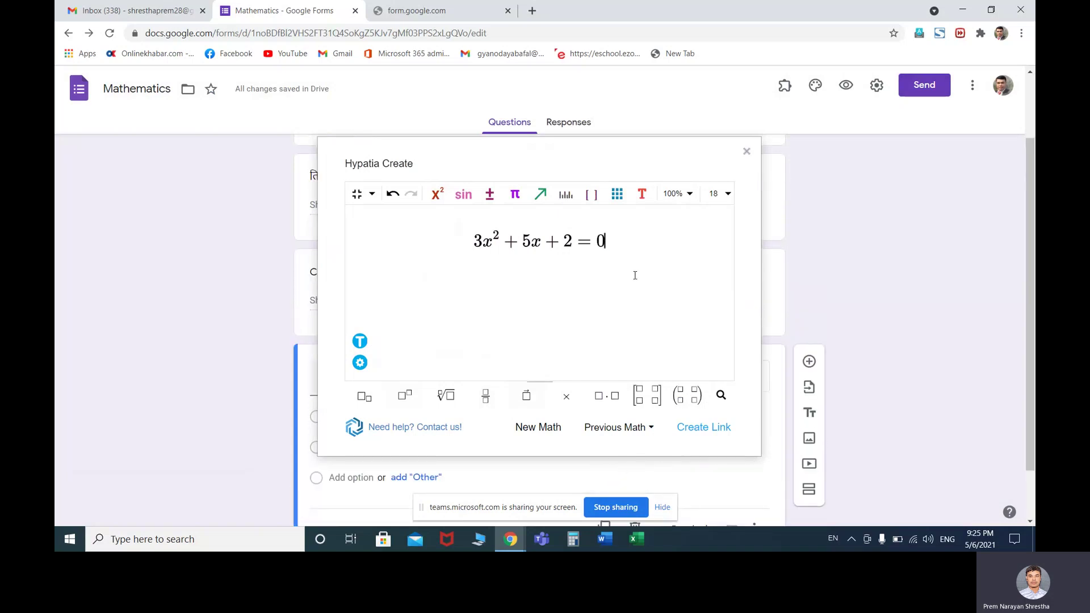
{"action": "left_click", "coordinate": [705, 429]}
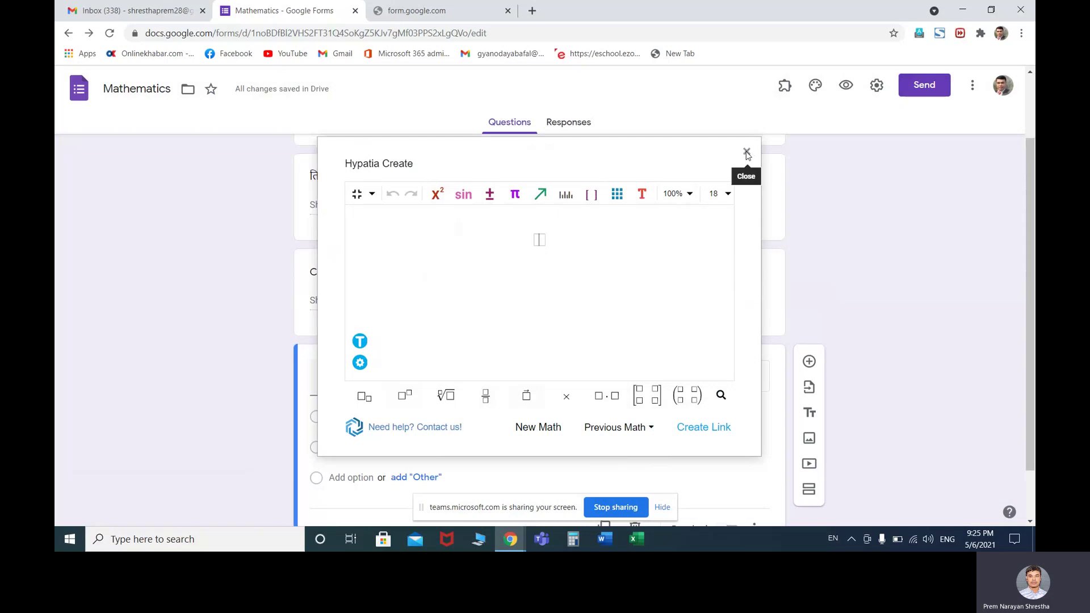
{"action": "left_click", "coordinate": [747, 153]}
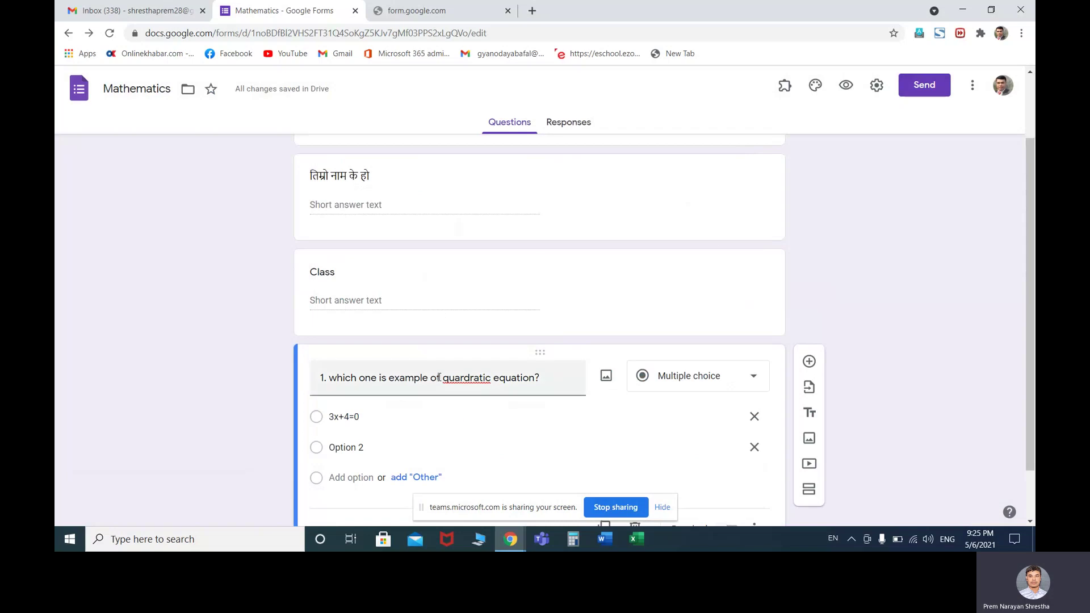
Add the copied 3x² + 5x + 2 = 0 equation image to Option 2 by URL
{"action": "scroll", "coordinate": [448, 375], "scroll_direction": "down", "scroll_amount": 1}
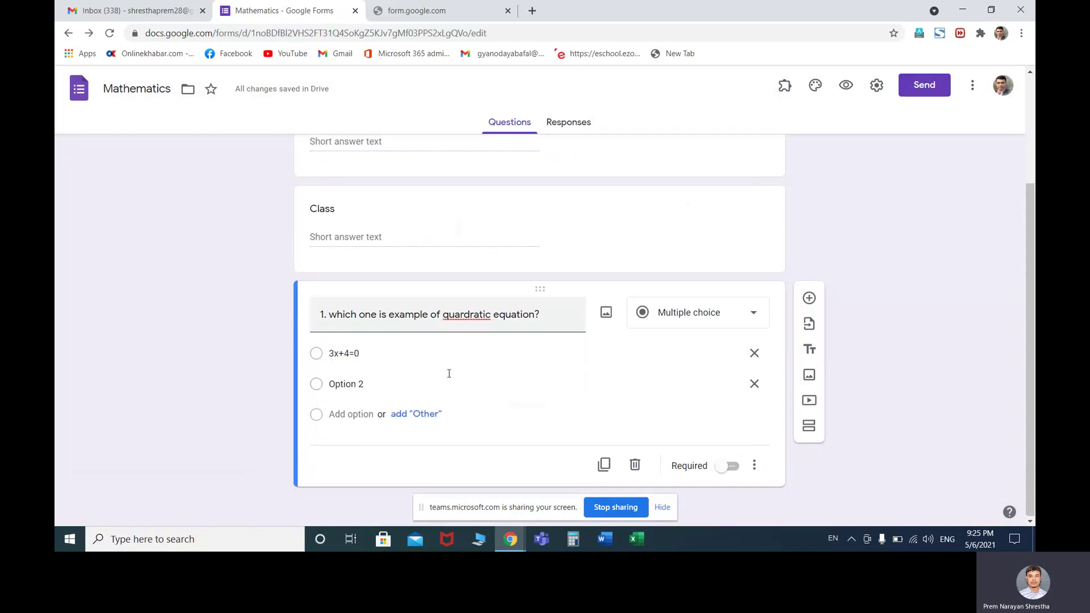
{"action": "left_click", "coordinate": [357, 386]}
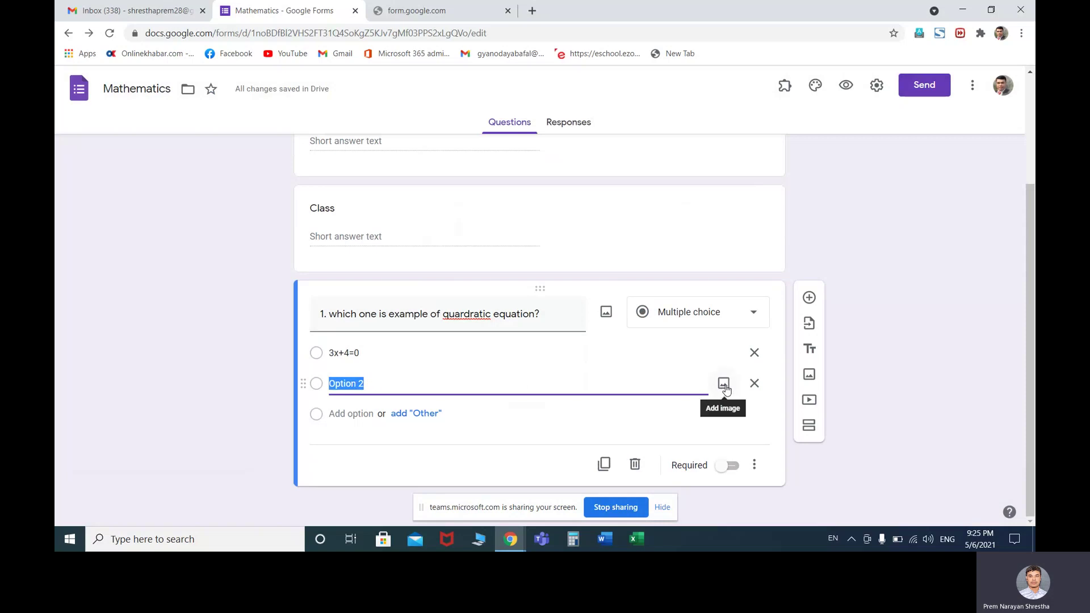
{"action": "left_click", "coordinate": [724, 385]}
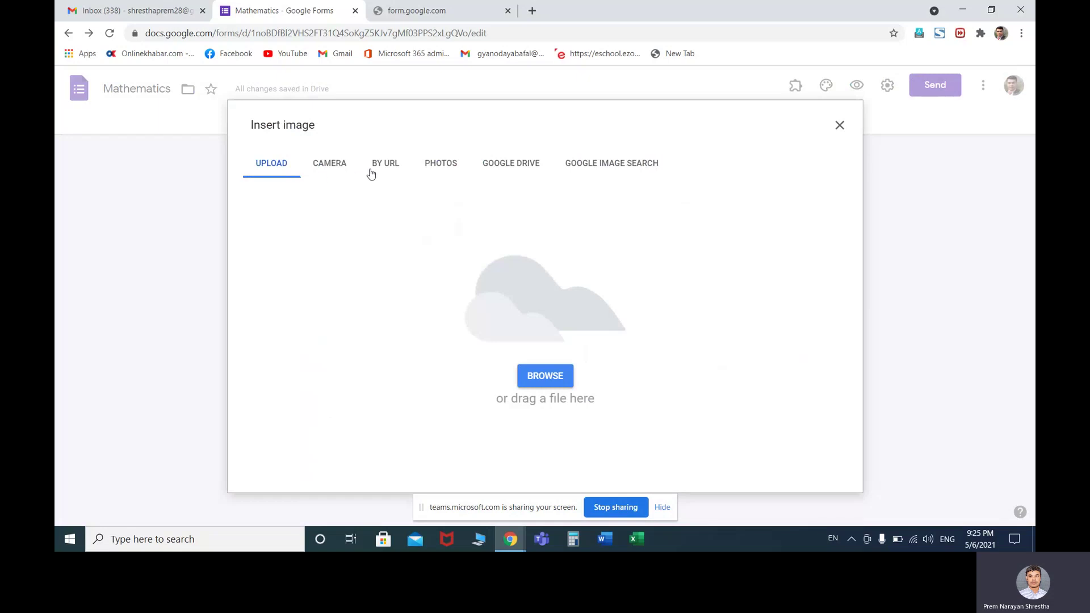
{"action": "left_click", "coordinate": [390, 169]}
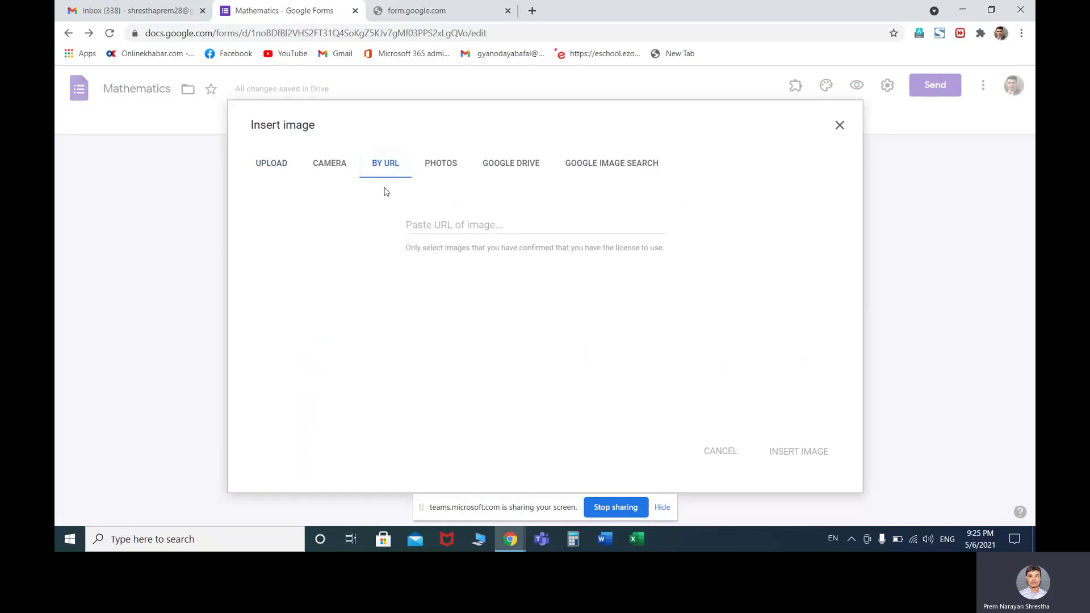
{"action": "left_click", "coordinate": [440, 225]}
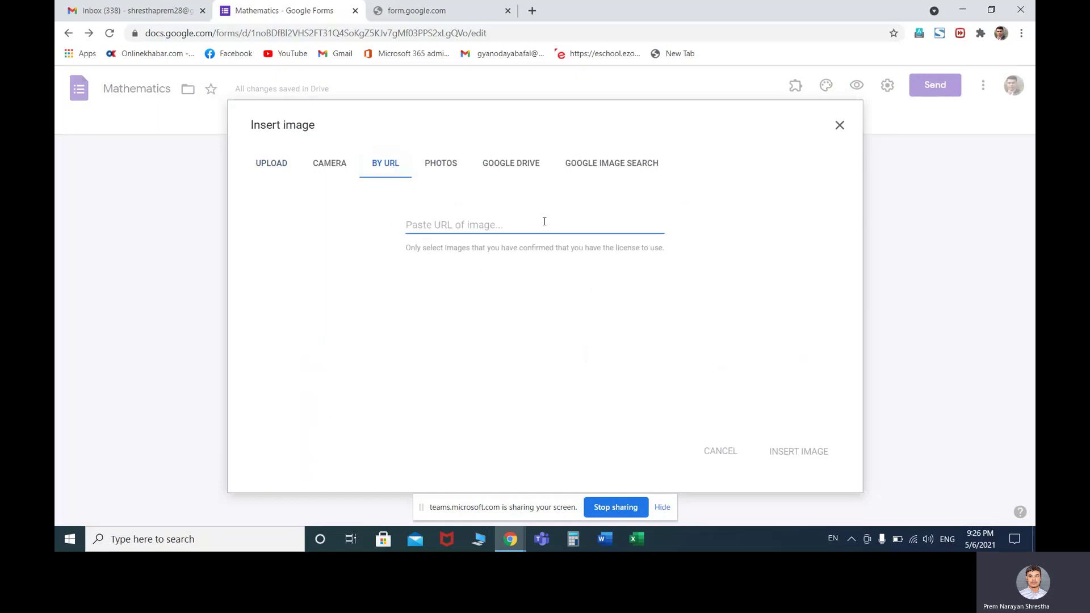
{"action": "key", "text": "ctrl+v"}
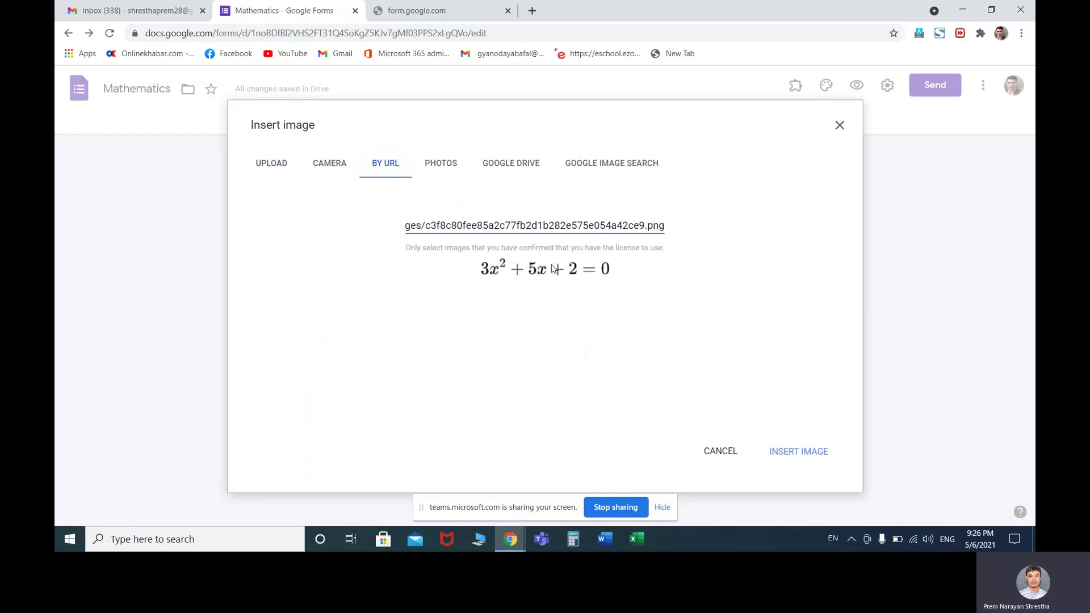
{"action": "left_click", "coordinate": [789, 456]}
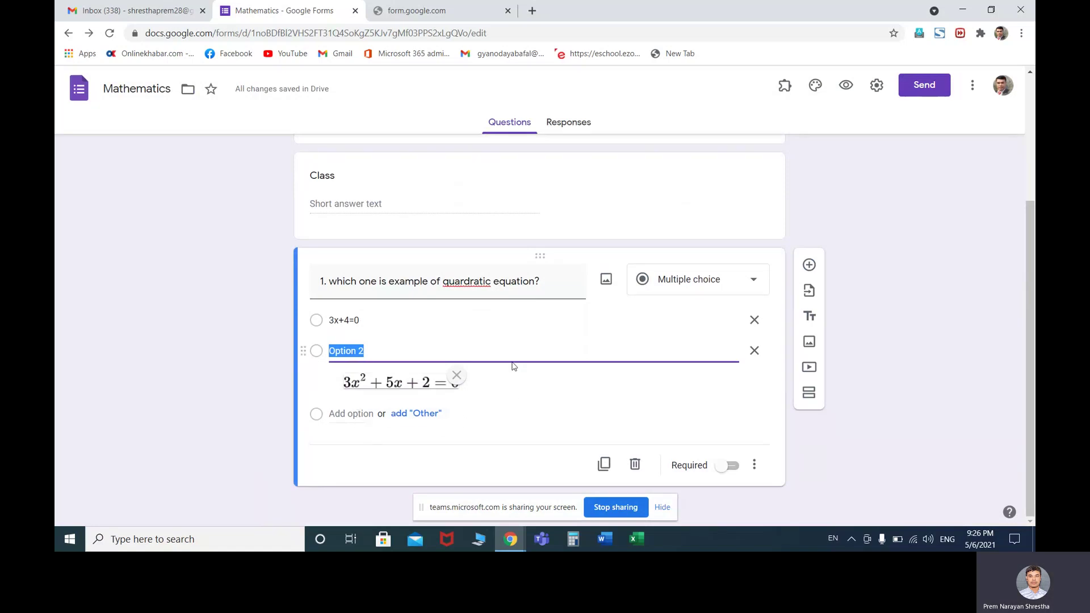
Add a third answer option and open Hypatia Create's math editor
{"action": "left_click", "coordinate": [364, 415]}
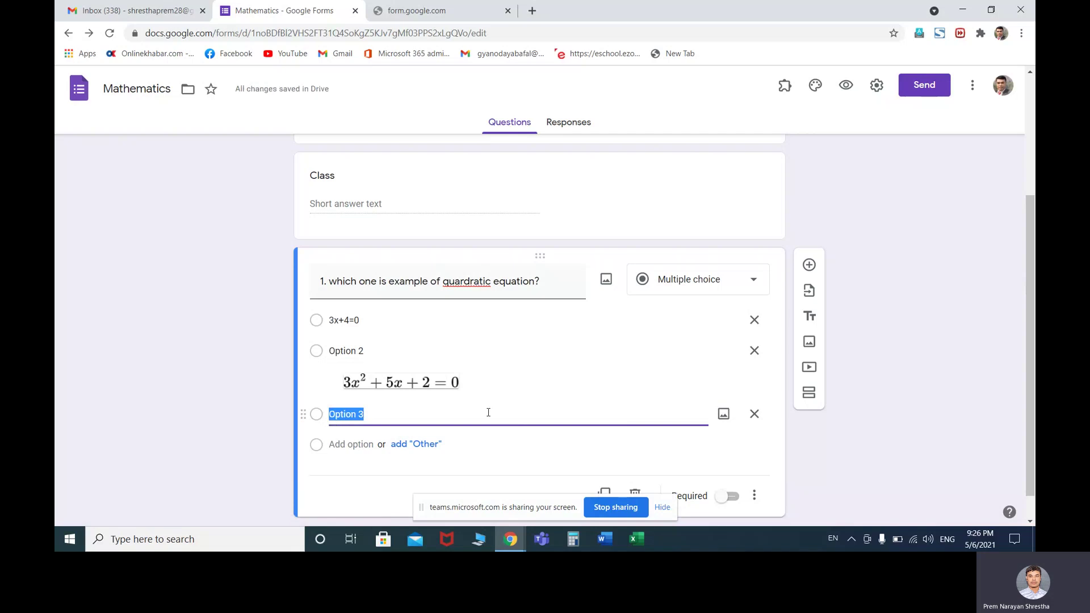
{"action": "left_click", "coordinate": [785, 90]}
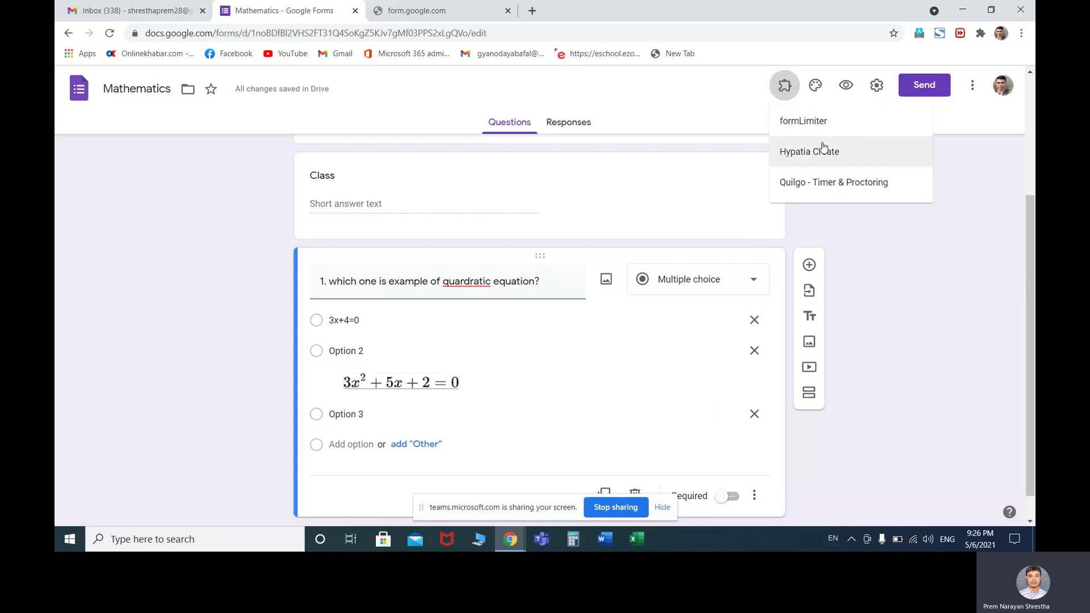
{"action": "left_click", "coordinate": [827, 165]}
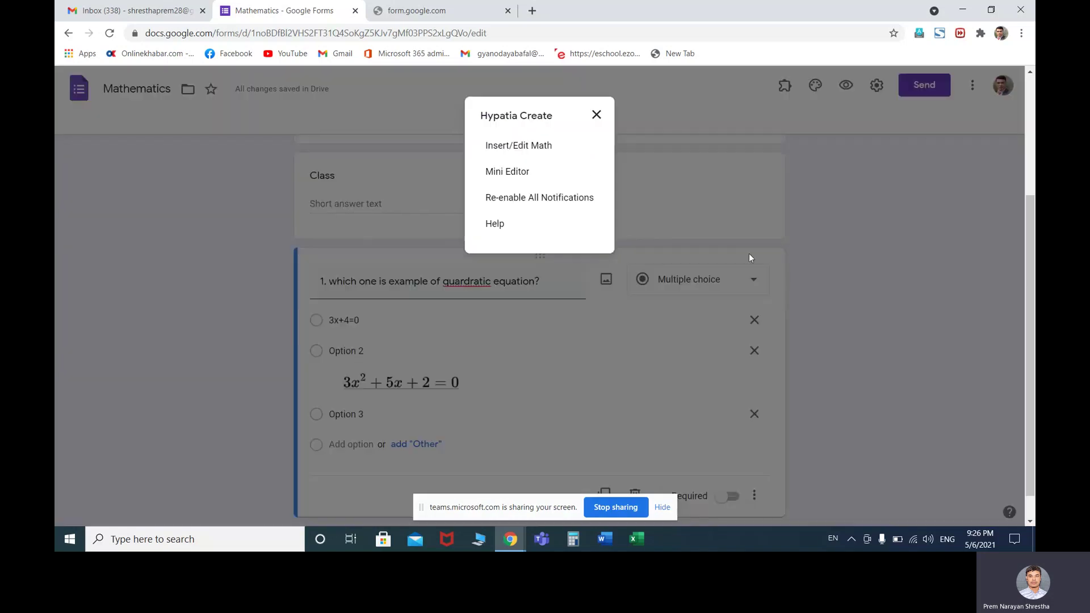
{"action": "left_click", "coordinate": [538, 150]}
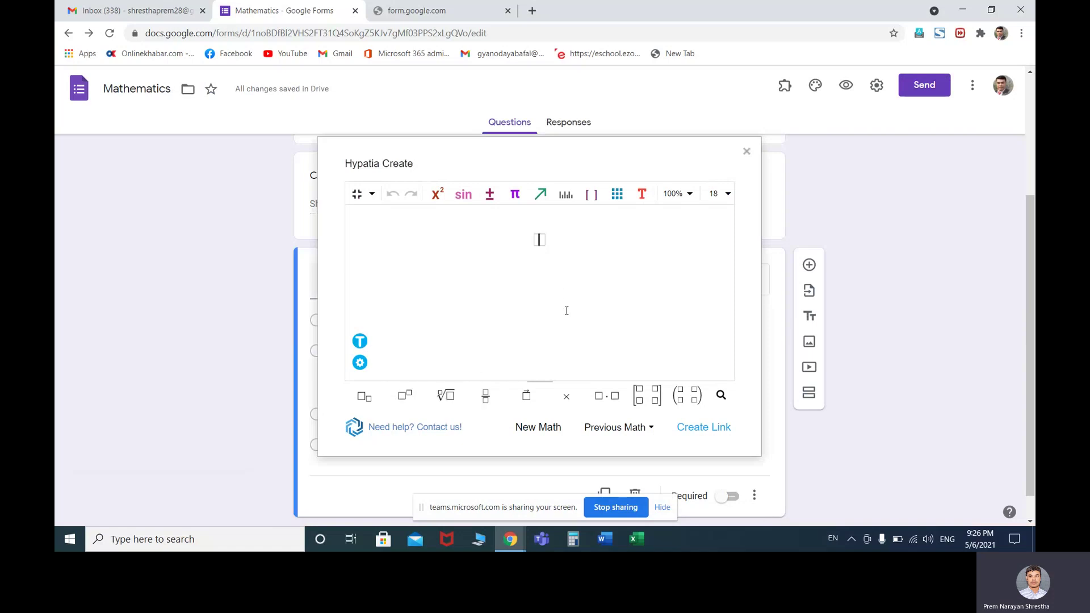
Enter ½x³ using the fraction and superscript templates
{"action": "left_click", "coordinate": [484, 401]}
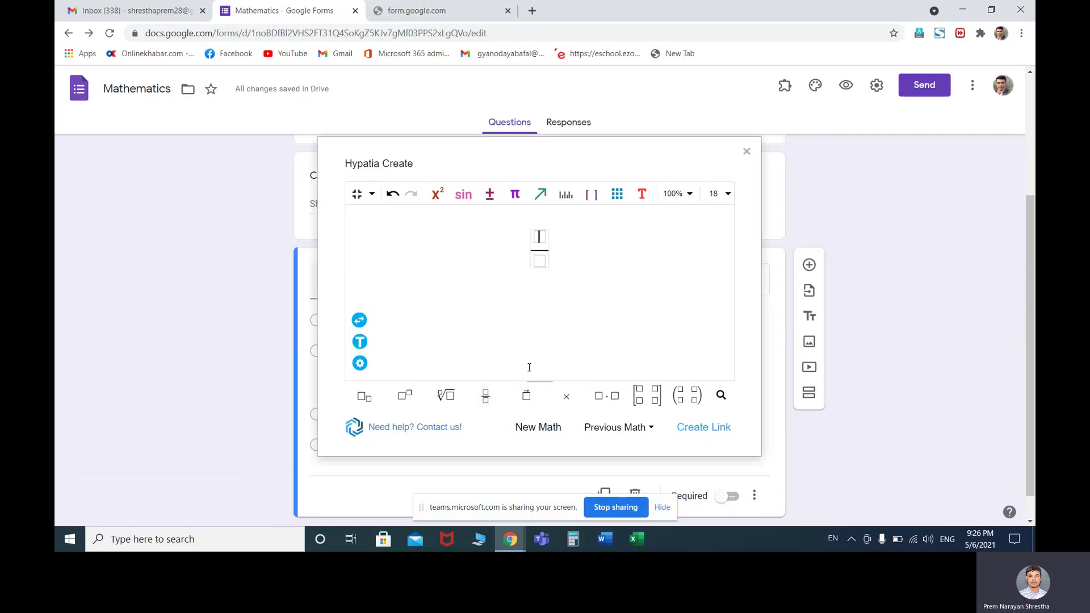
{"action": "type", "text": "1"}
{"action": "key", "text": "Down"}
{"action": "type", "text": "2"}
{"action": "key", "text": "Right"}
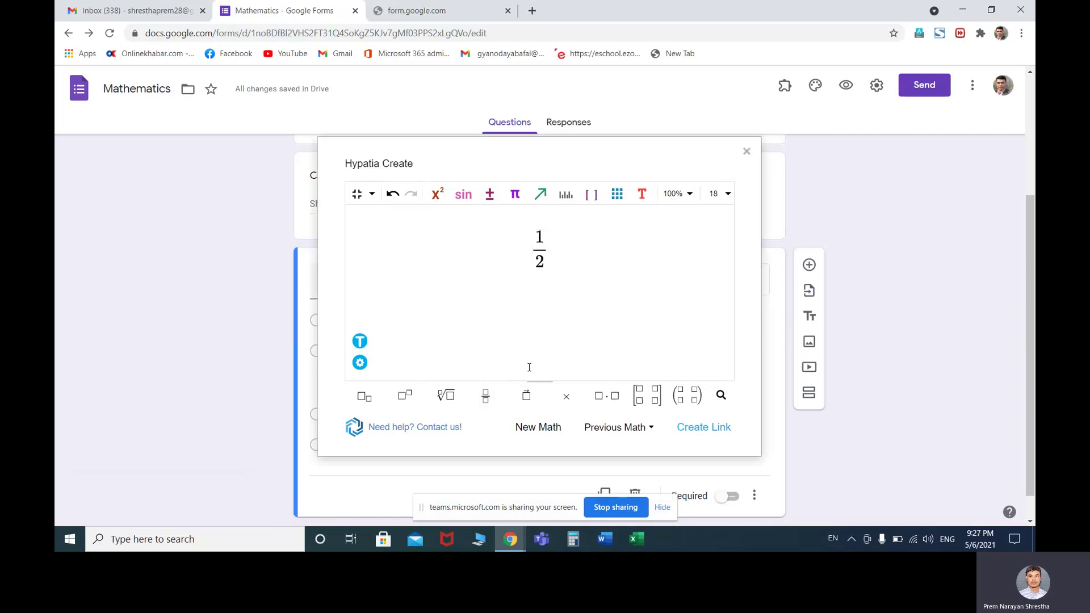
{"action": "type", "text": "x"}
{"action": "left_click", "coordinate": [437, 194]}
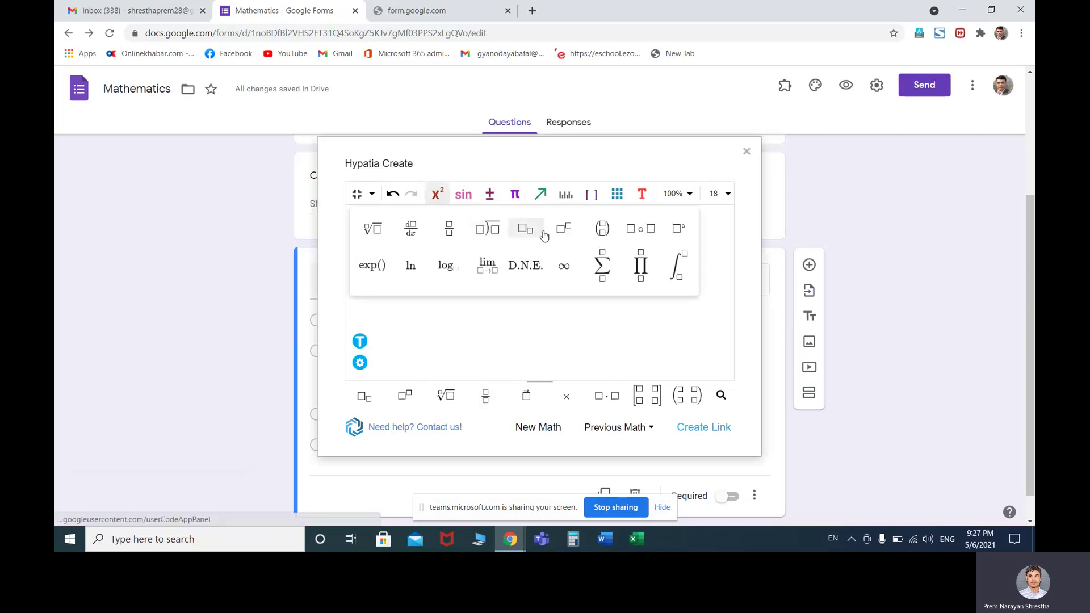
{"action": "left_click", "coordinate": [563, 228]}
{"action": "type", "text": "3"}
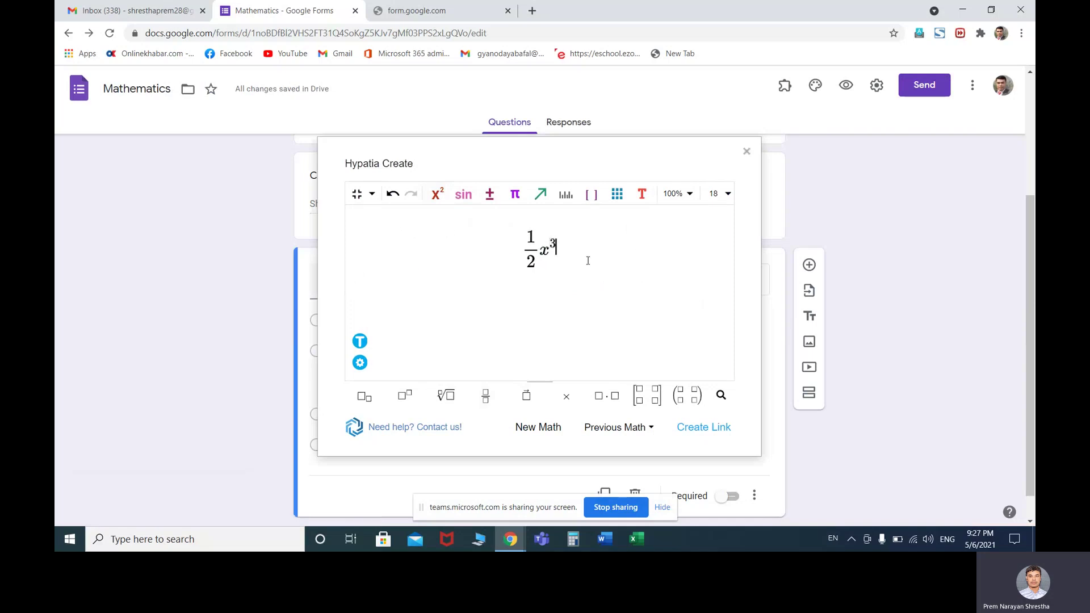
{"action": "key", "text": "Right"}
Complete the equation with + √2x − 1 = 0 and copy its image link
{"action": "type", "text": "+"}
{"action": "left_click", "coordinate": [446, 395]}
{"action": "type", "text": "2"}
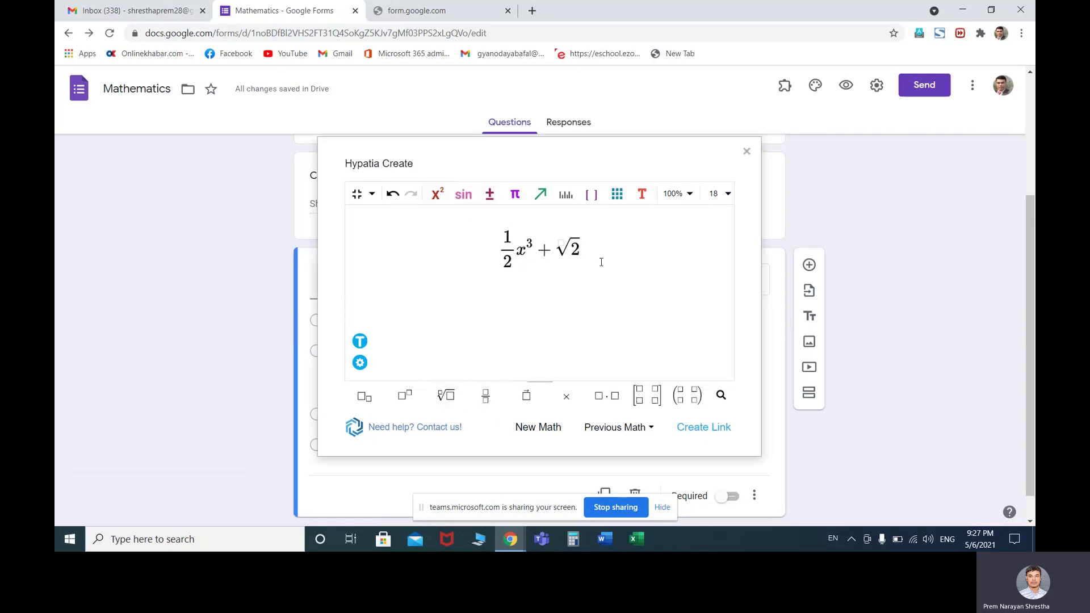
{"action": "key", "text": "Right"}
{"action": "type", "text": "x"}
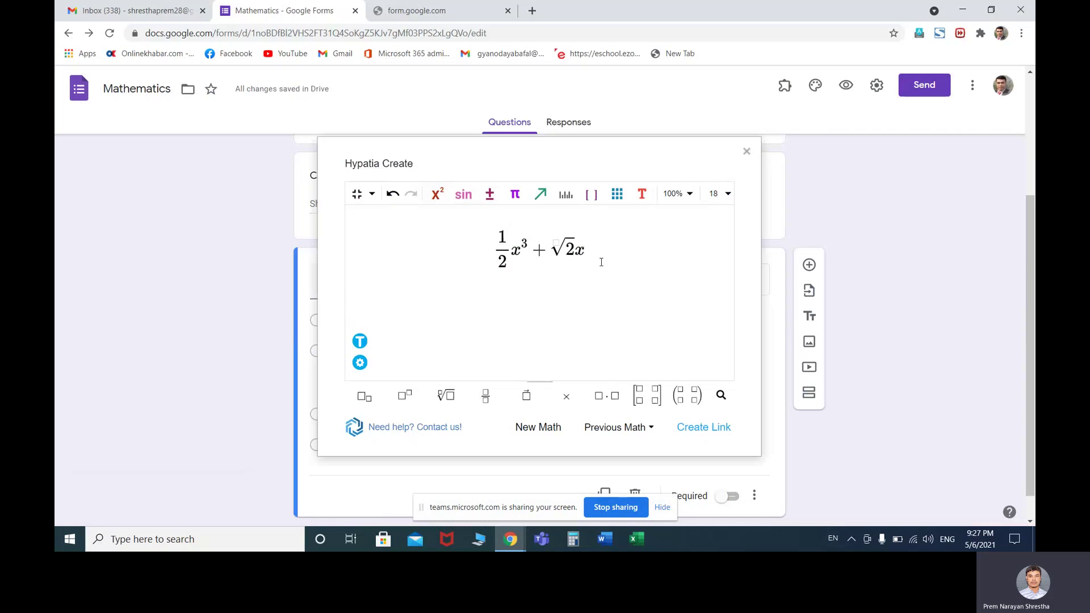
{"action": "type", "text": "-"}
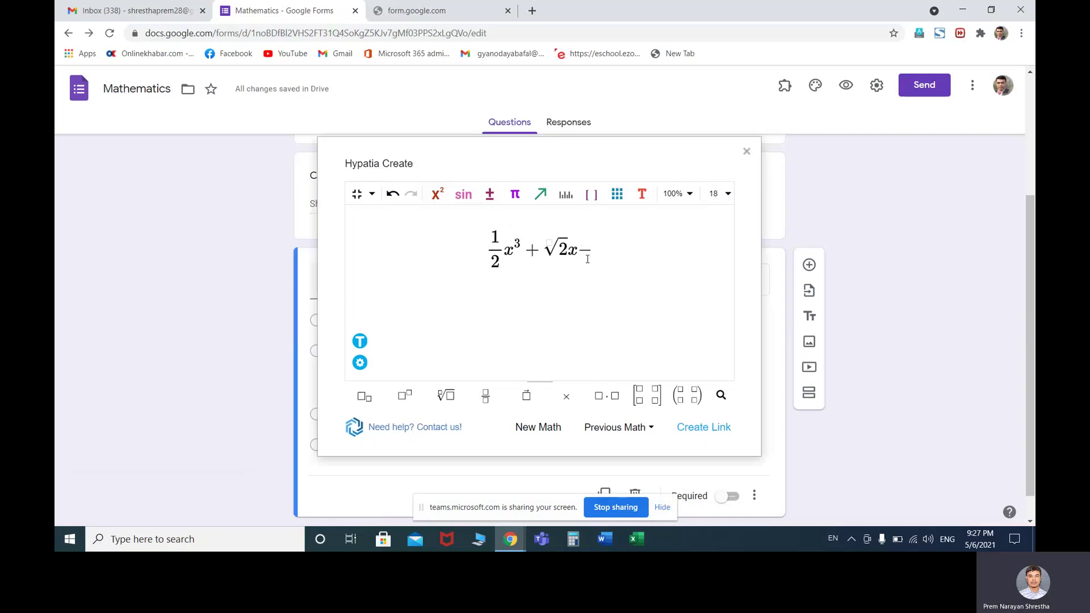
{"action": "type", "text": "1="}
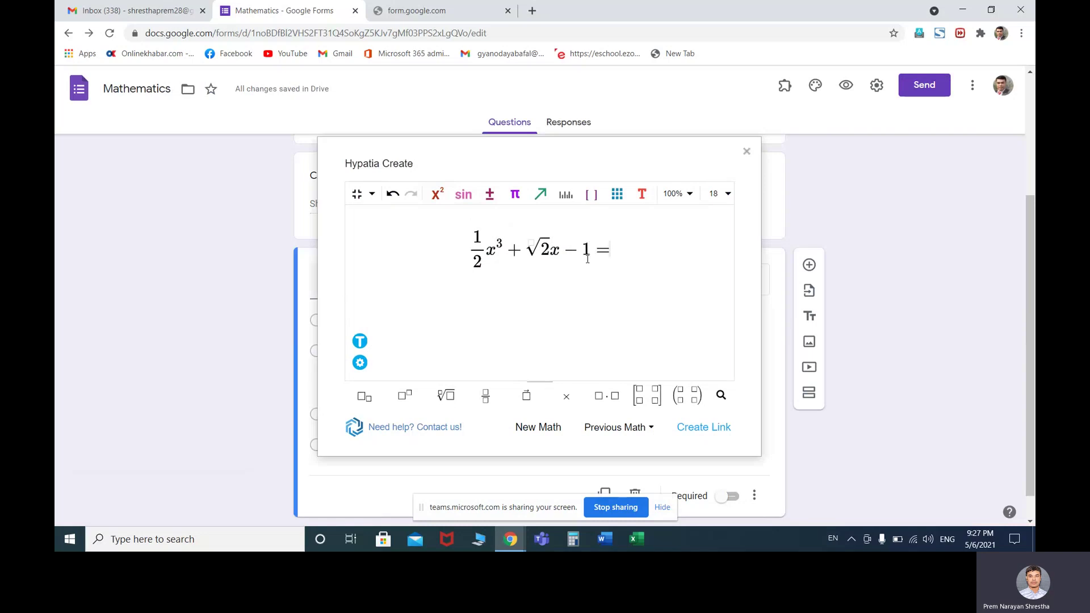
{"action": "type", "text": "0"}
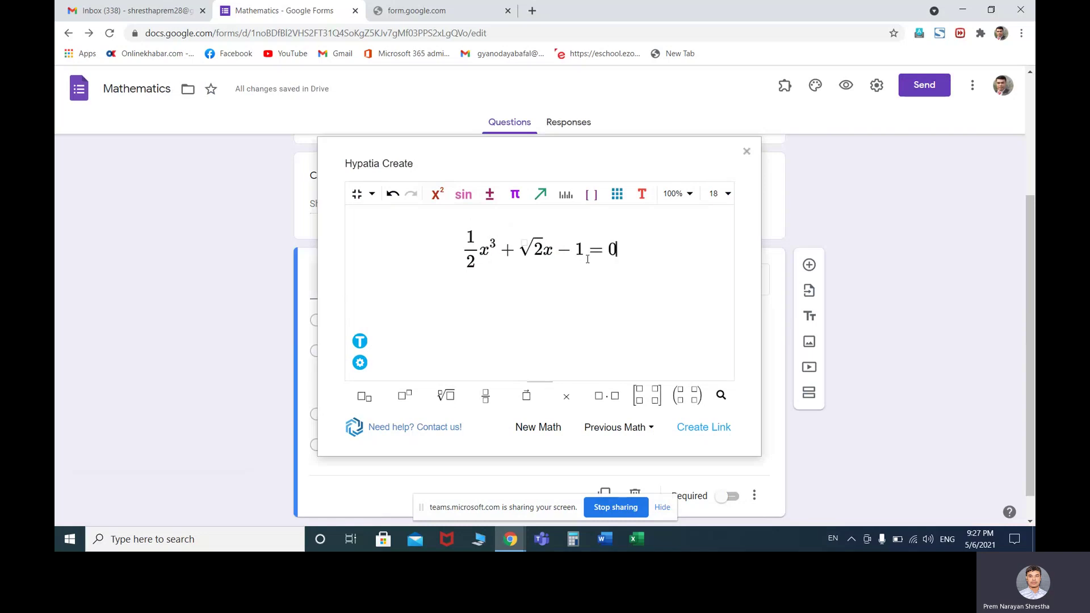
{"action": "left_click", "coordinate": [700, 433]}
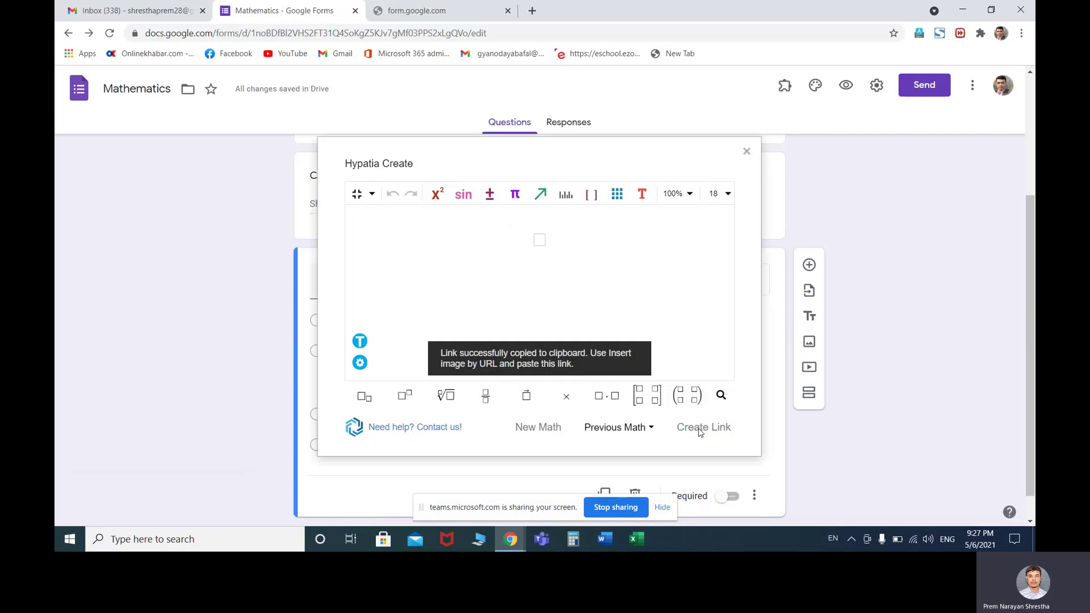
Insert the ½x³ + √2x − 1 = 0 image into Option 3 by URL, then add Option 4
{"action": "left_click", "coordinate": [746, 153]}
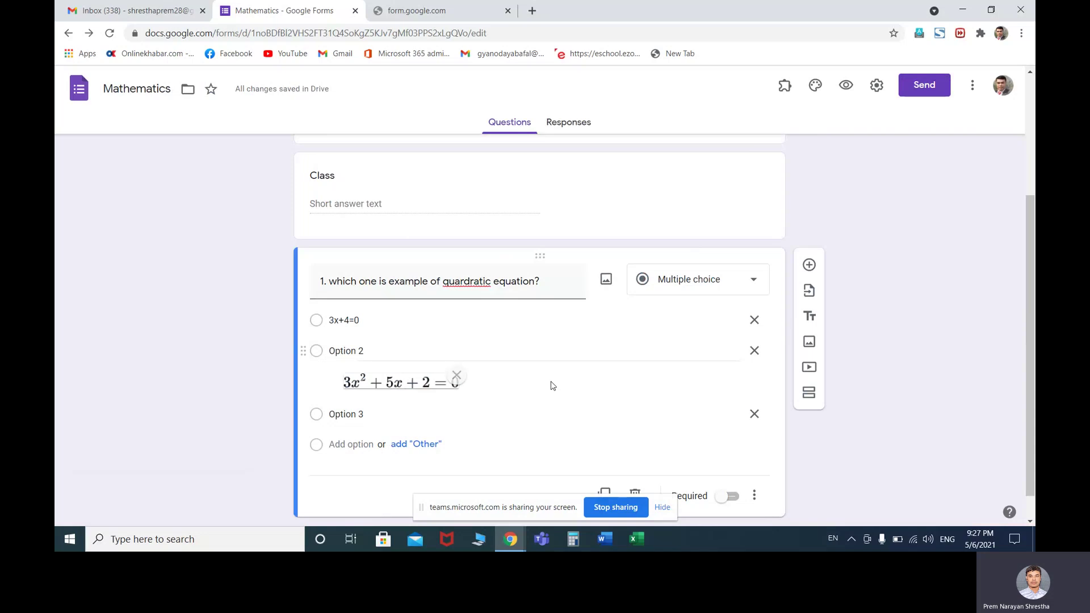
{"action": "left_click", "coordinate": [349, 383]}
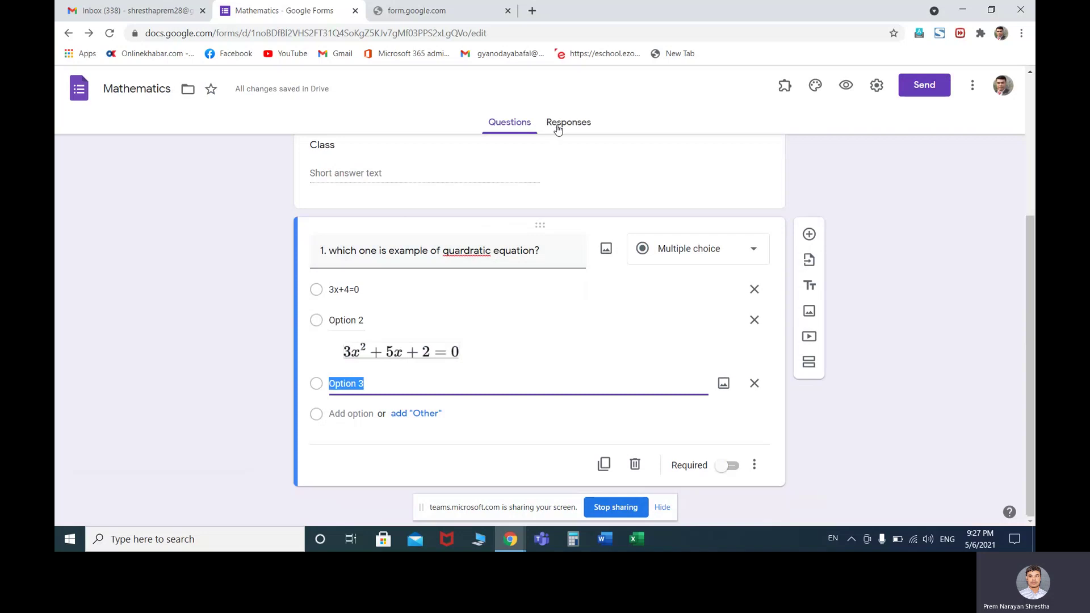
{"action": "left_click", "coordinate": [723, 383]}
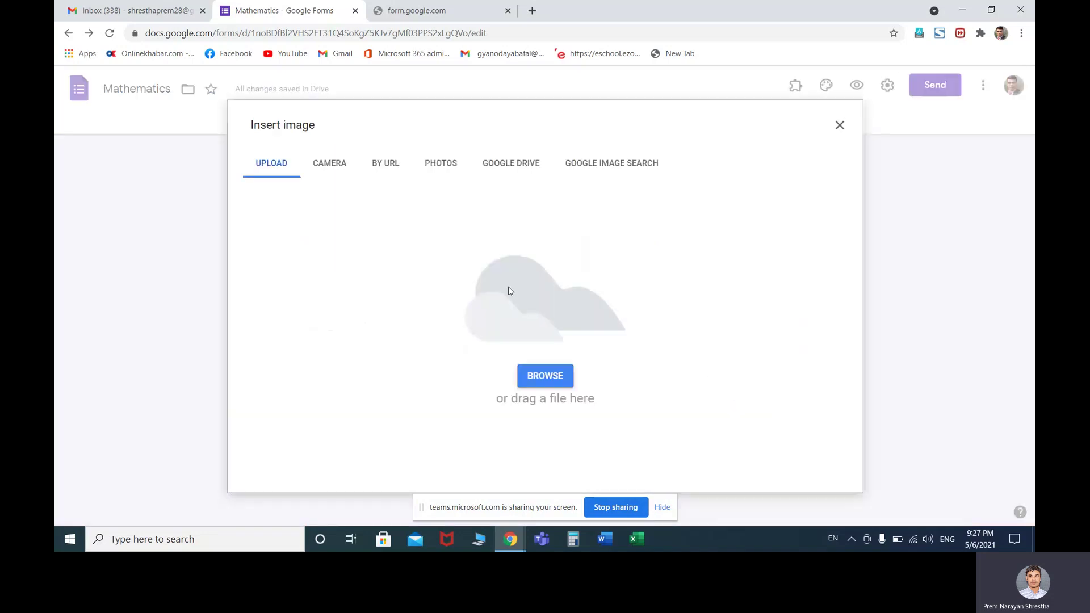
{"action": "left_click", "coordinate": [382, 166]}
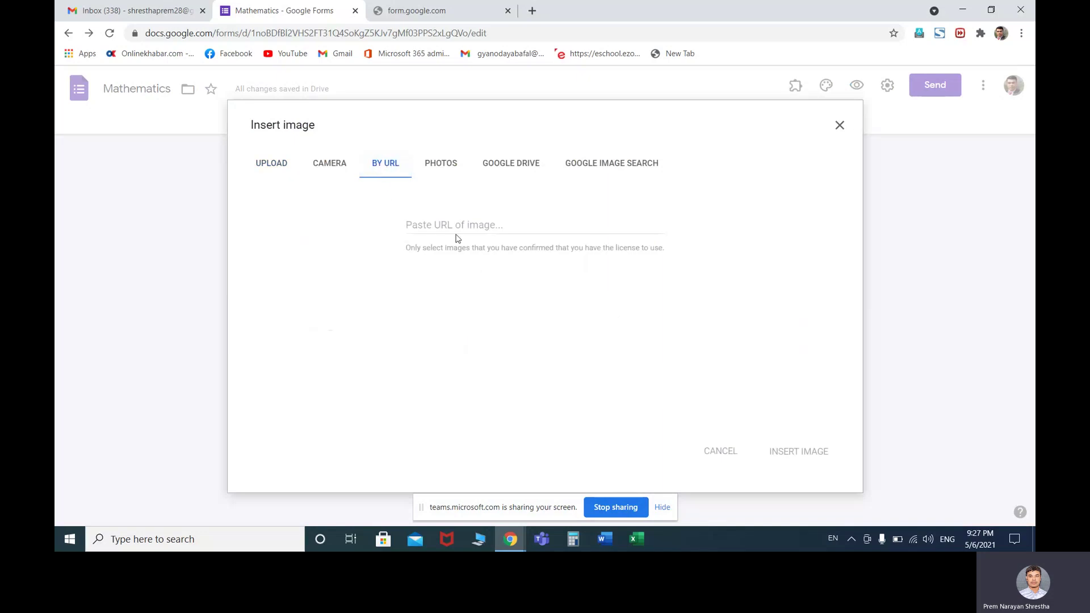
{"action": "left_click", "coordinate": [474, 226]}
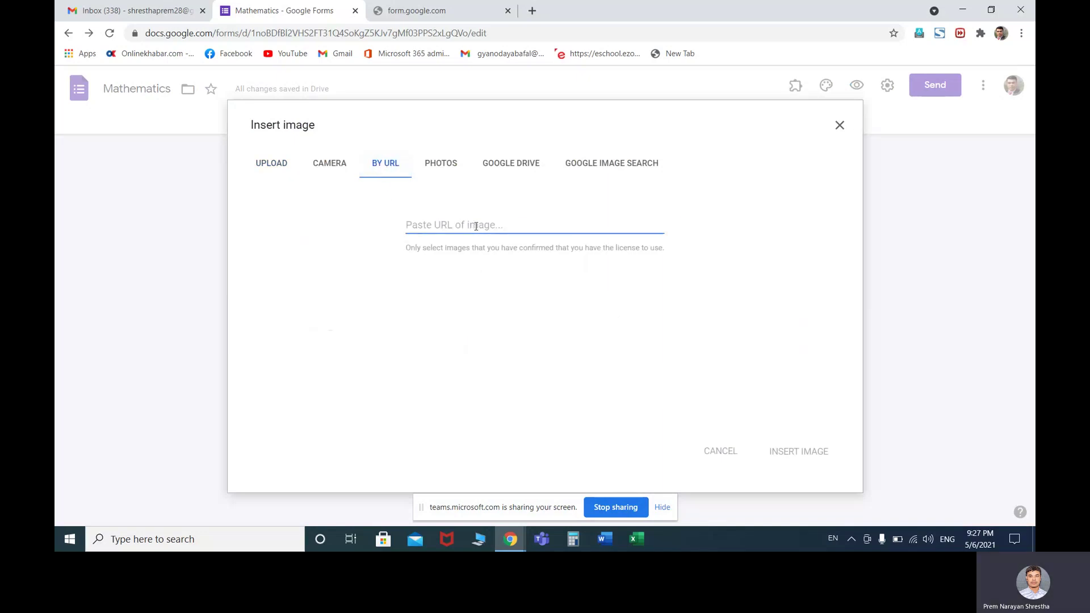
{"action": "key", "text": "ctrl+v"}
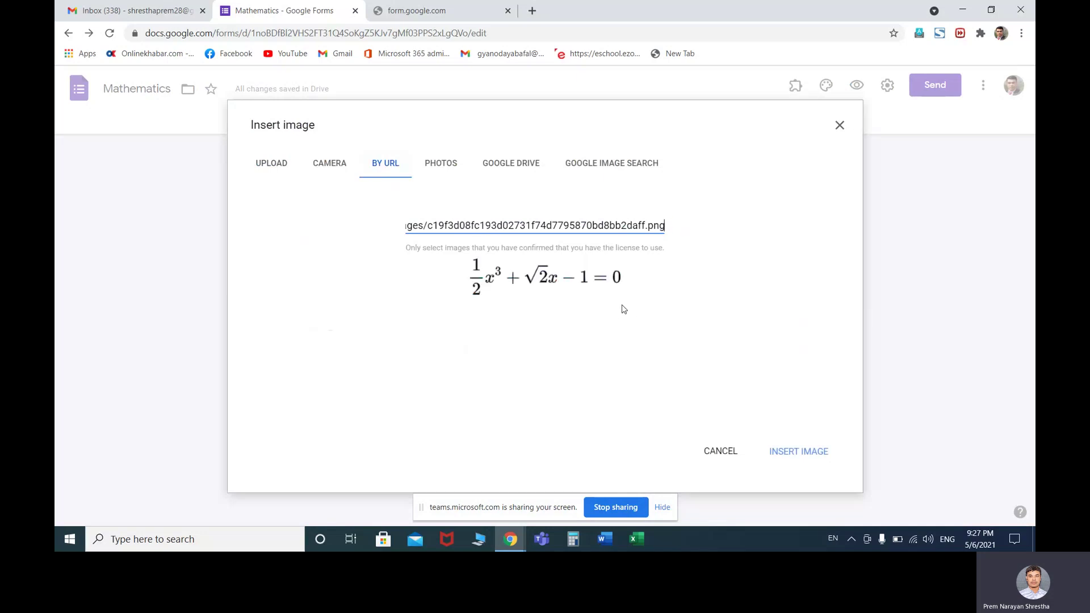
{"action": "left_click", "coordinate": [784, 453]}
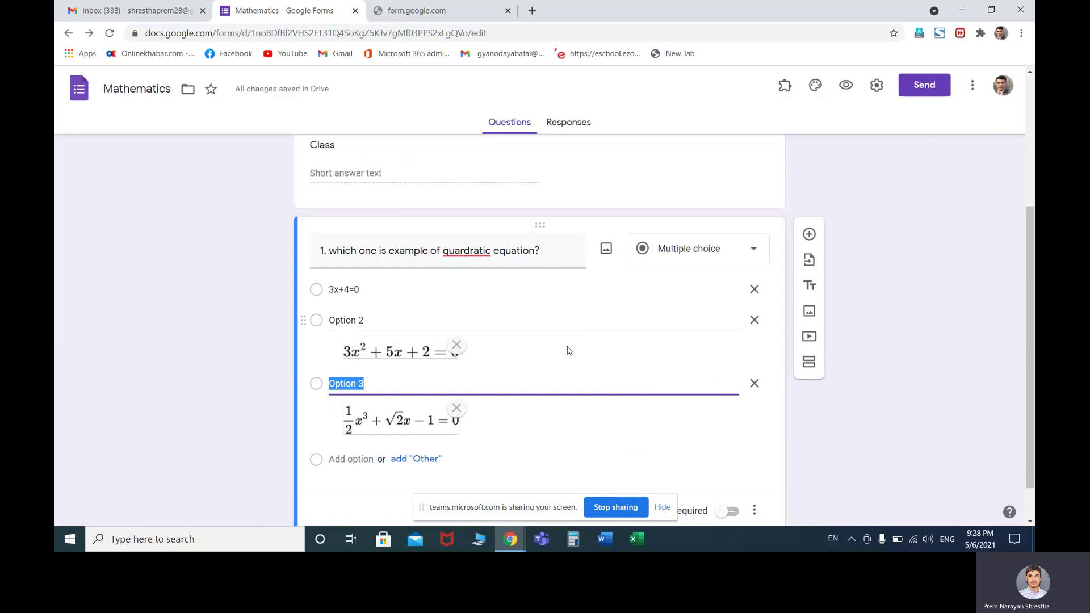
{"action": "scroll", "coordinate": [581, 343], "scroll_direction": "down", "scroll_amount": 1}
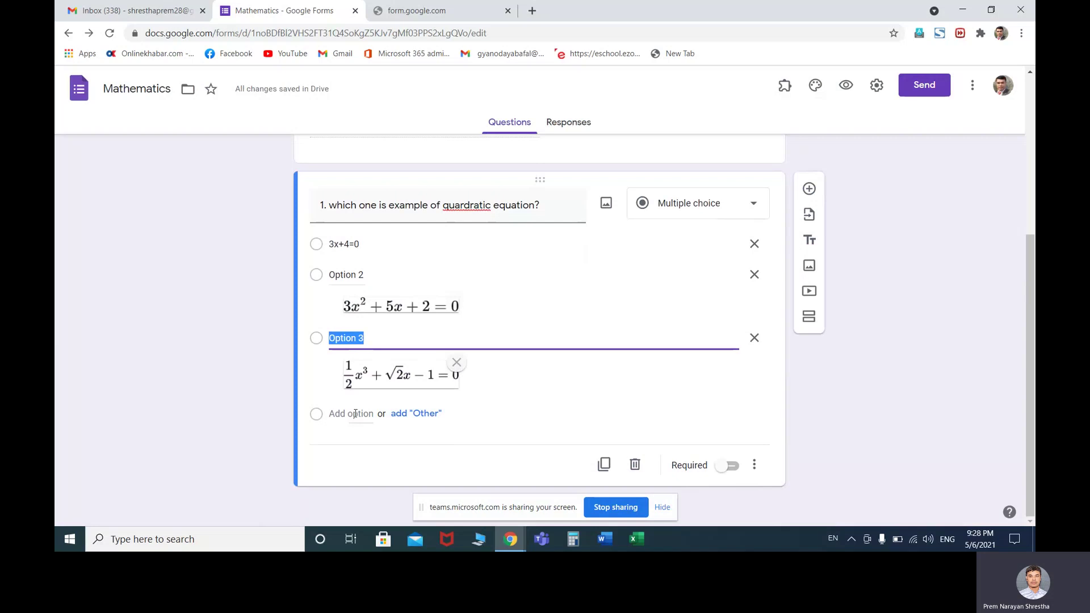
{"action": "left_click", "coordinate": [355, 413]}
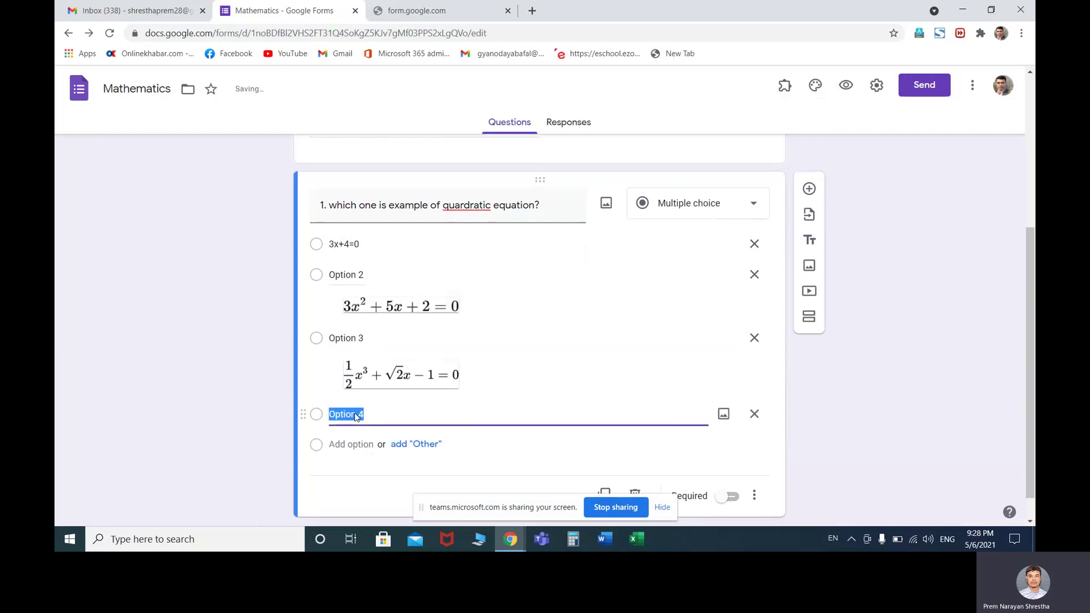
Open Hypatia Create's Insert/Edit Math editor from the add-ons list
{"action": "left_click", "coordinate": [785, 86]}
{"action": "left_click", "coordinate": [799, 155]}
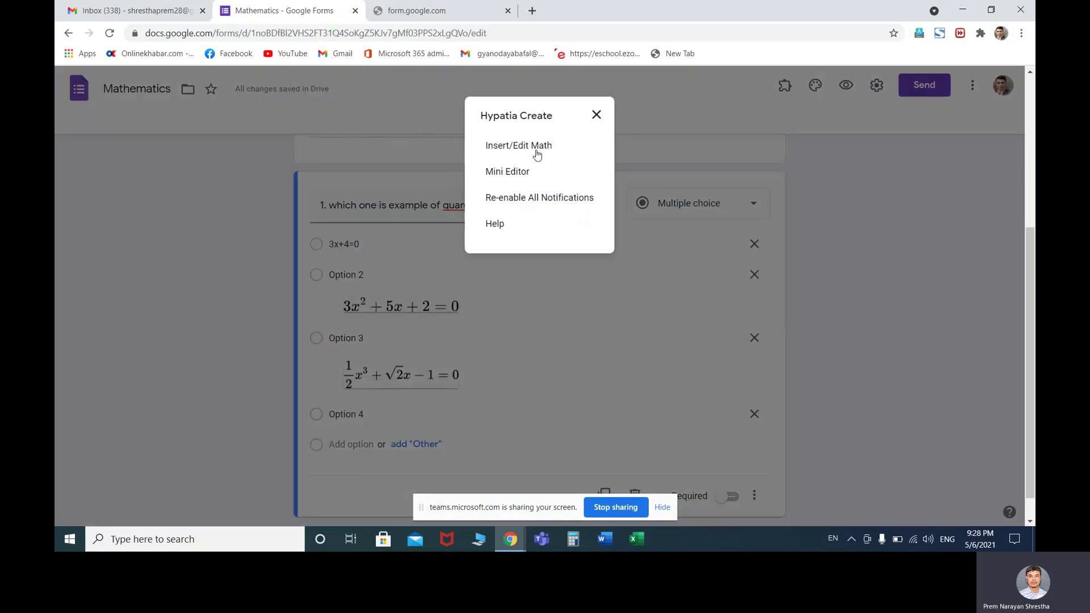
{"action": "left_click", "coordinate": [536, 151]}
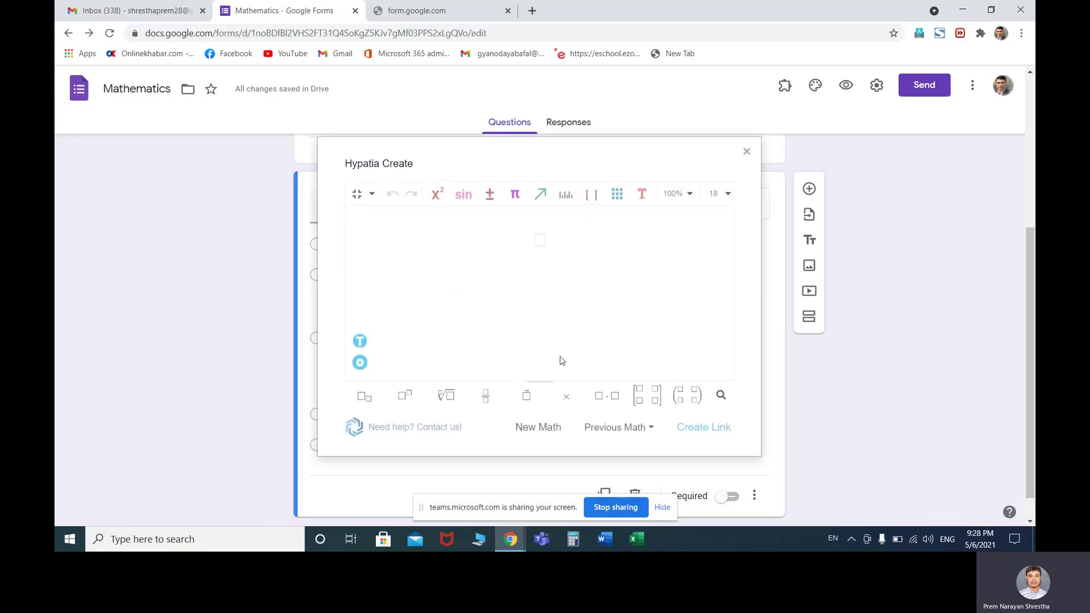
Build cos x + sin x = 2 from the trig functions, copy its image link, close the editor
{"action": "left_click", "coordinate": [462, 196]}
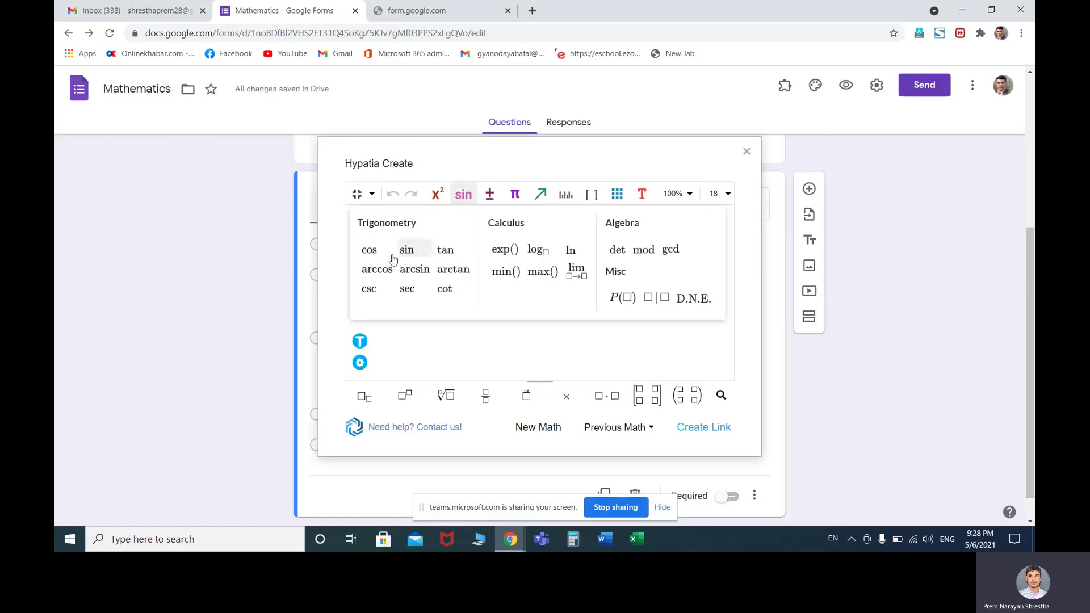
{"action": "left_click", "coordinate": [367, 250]}
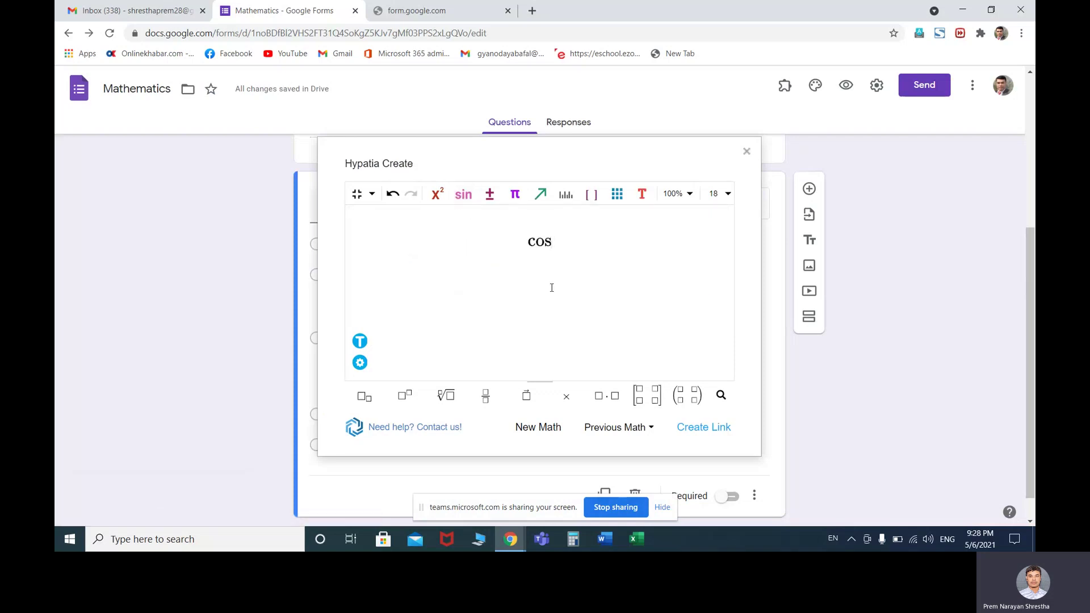
{"action": "type", "text": "x+"}
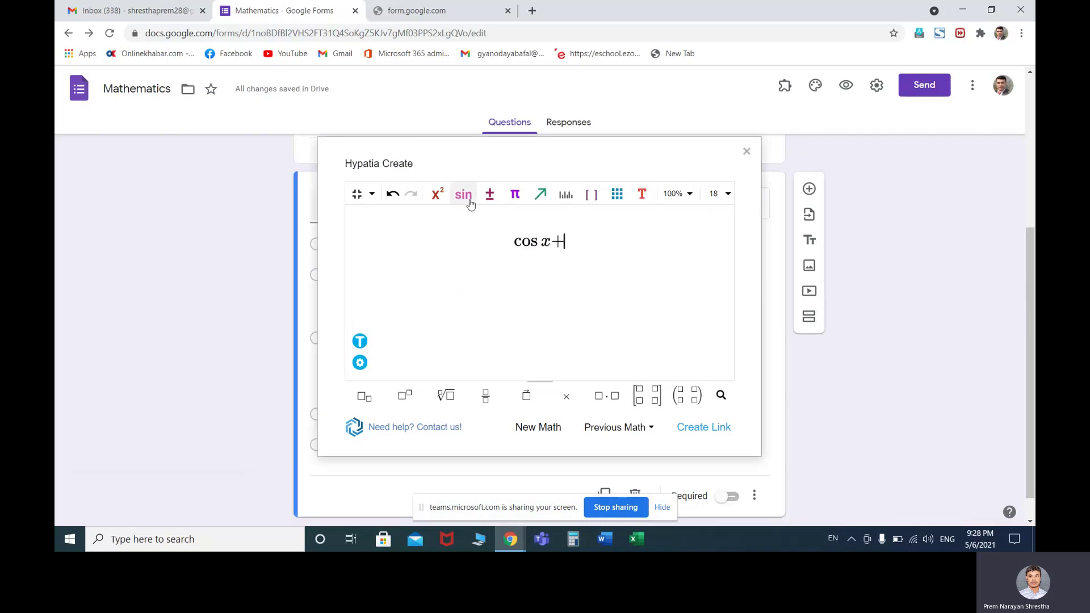
{"action": "left_click", "coordinate": [463, 194]}
{"action": "left_click", "coordinate": [413, 253]}
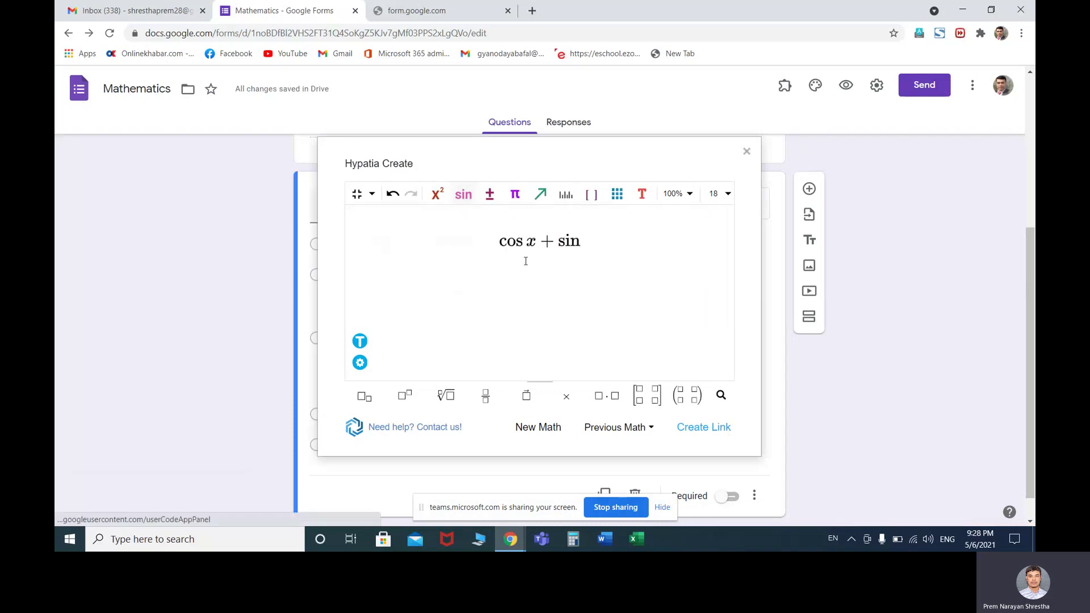
{"action": "type", "text": "x "}
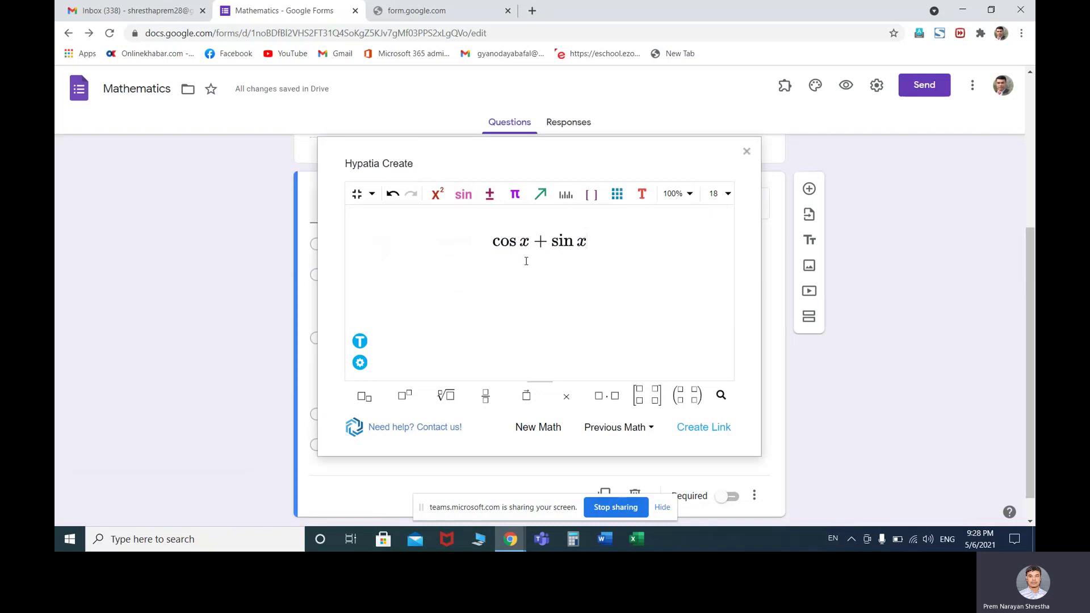
{"action": "type", "text": "= 2"}
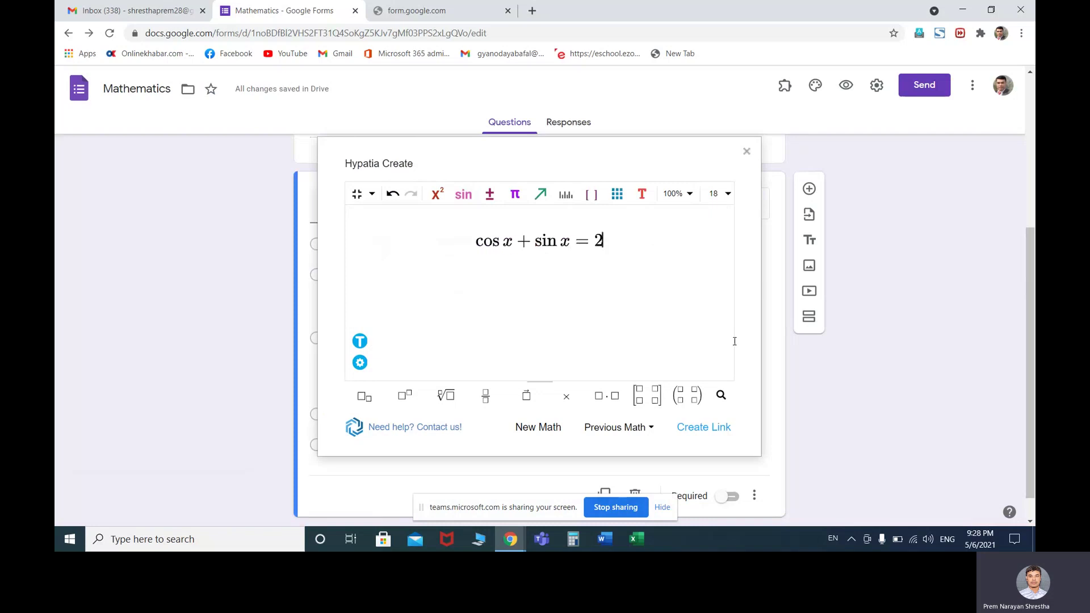
{"action": "left_click", "coordinate": [700, 428]}
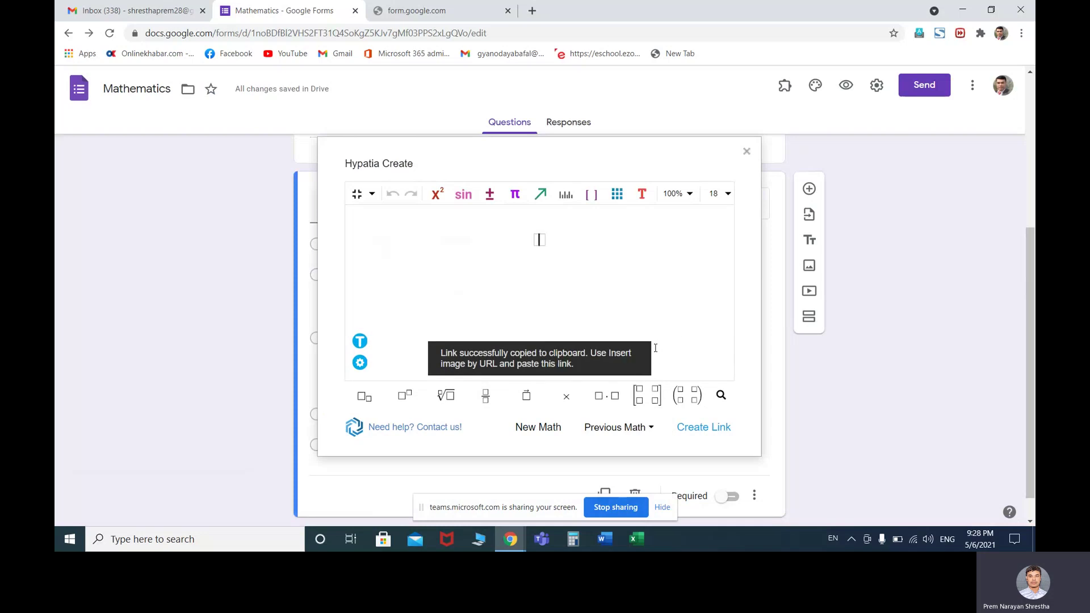
{"action": "left_click", "coordinate": [746, 151]}
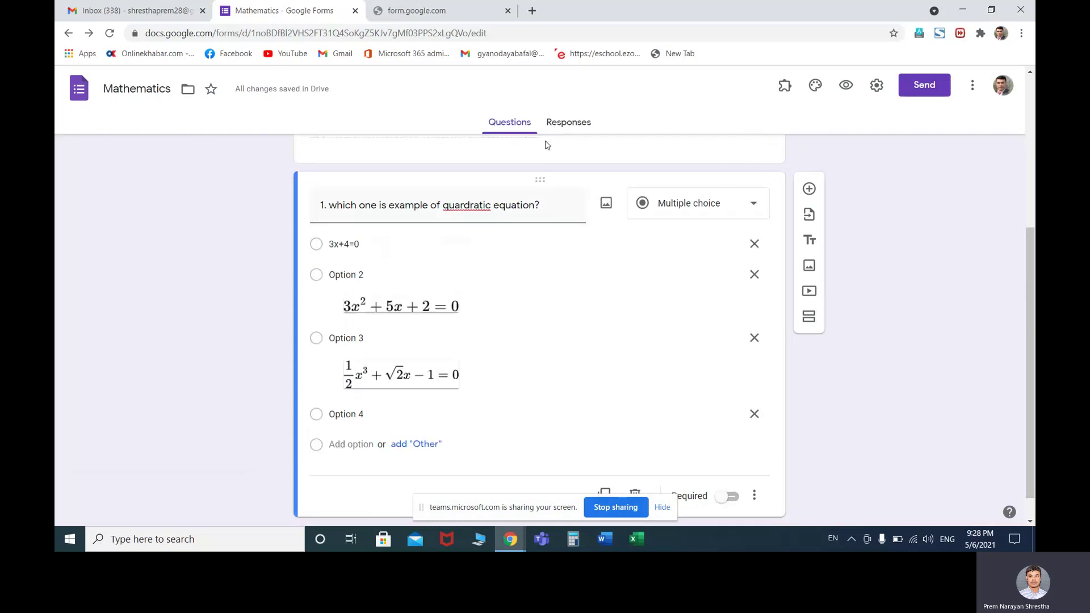
Insert the cos x + sin x = 2 image into Option 4 by URL and make question 1 required
{"action": "left_click", "coordinate": [364, 415]}
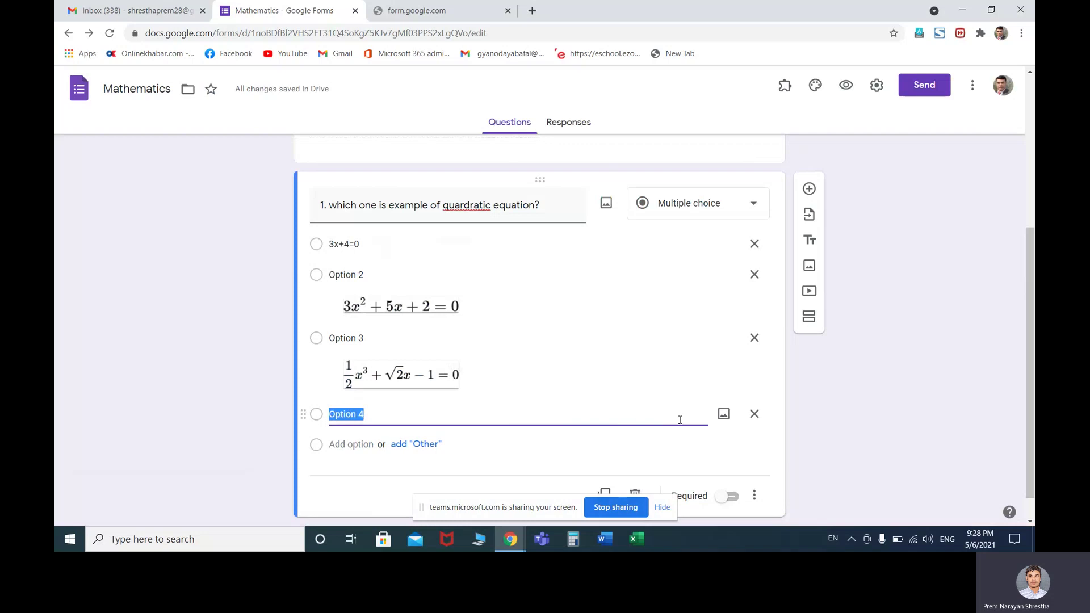
{"action": "left_click", "coordinate": [724, 413]}
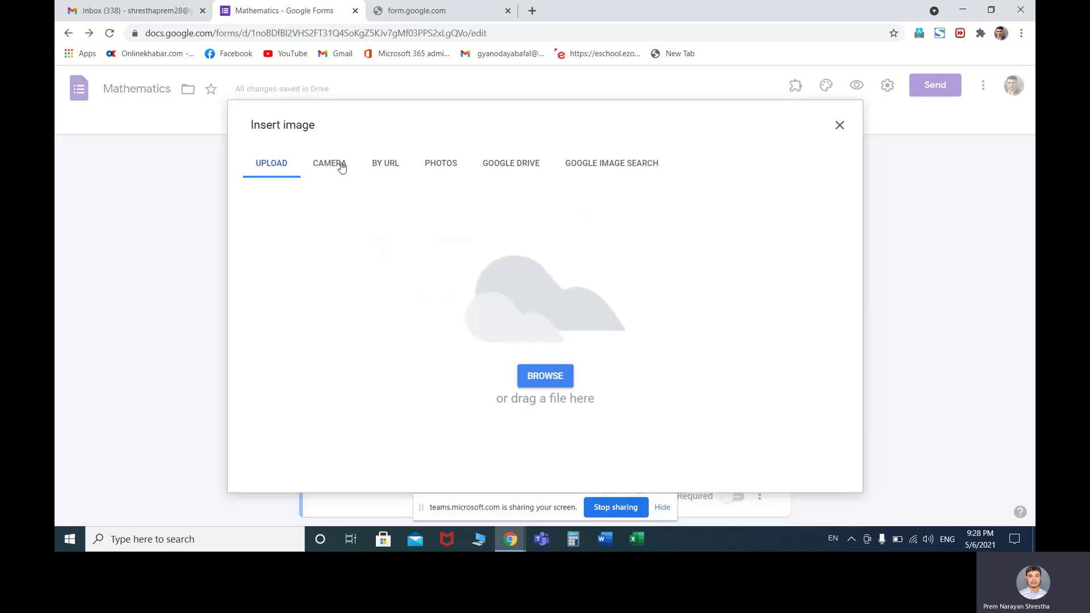
{"action": "left_click", "coordinate": [385, 170]}
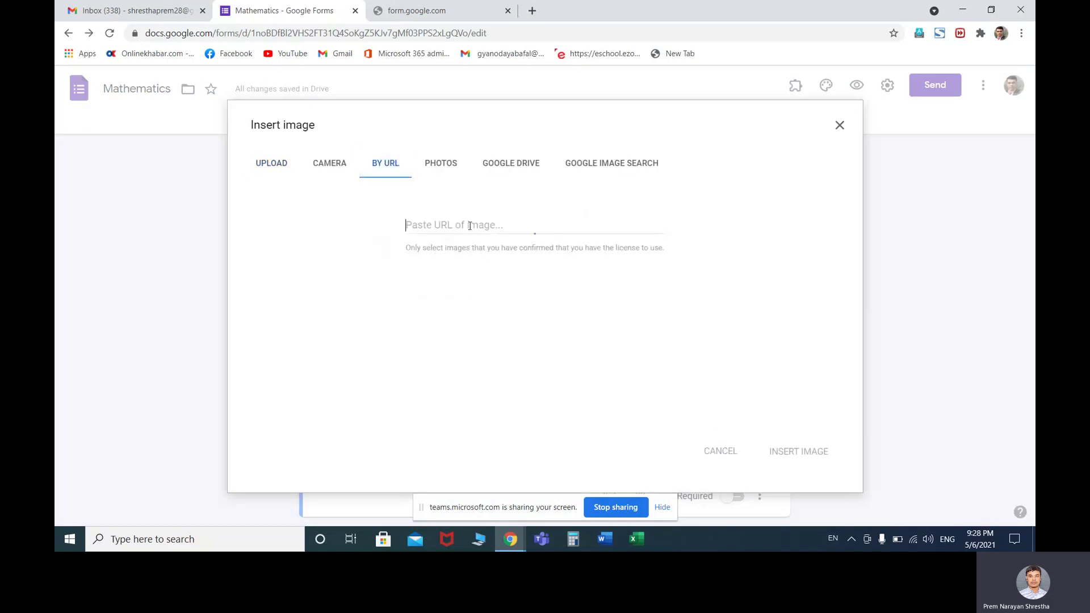
{"action": "key", "text": "ctrl+v"}
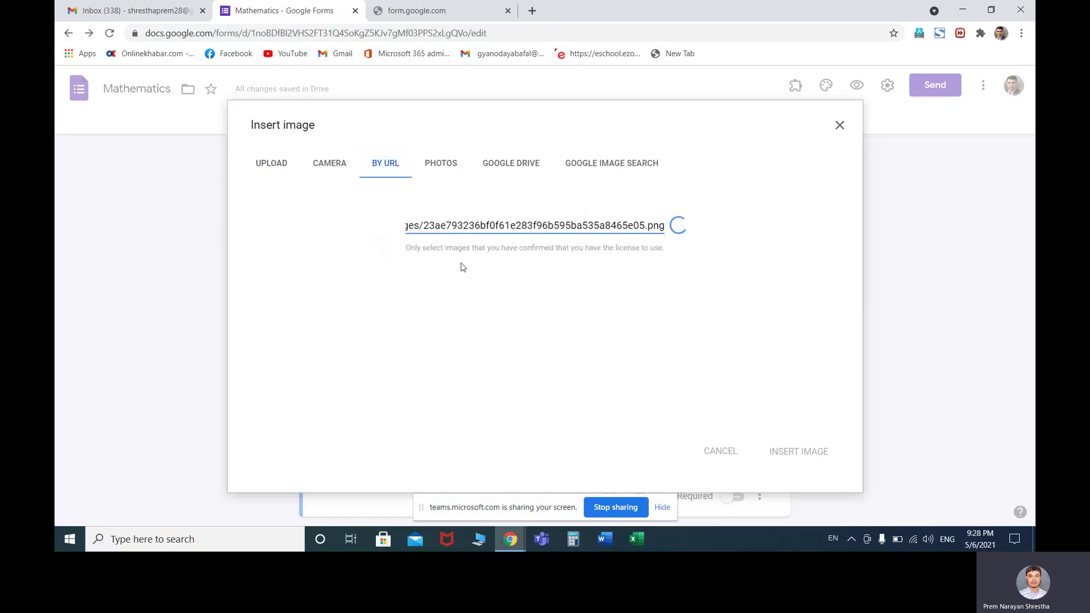
{"action": "left_click", "coordinate": [785, 452]}
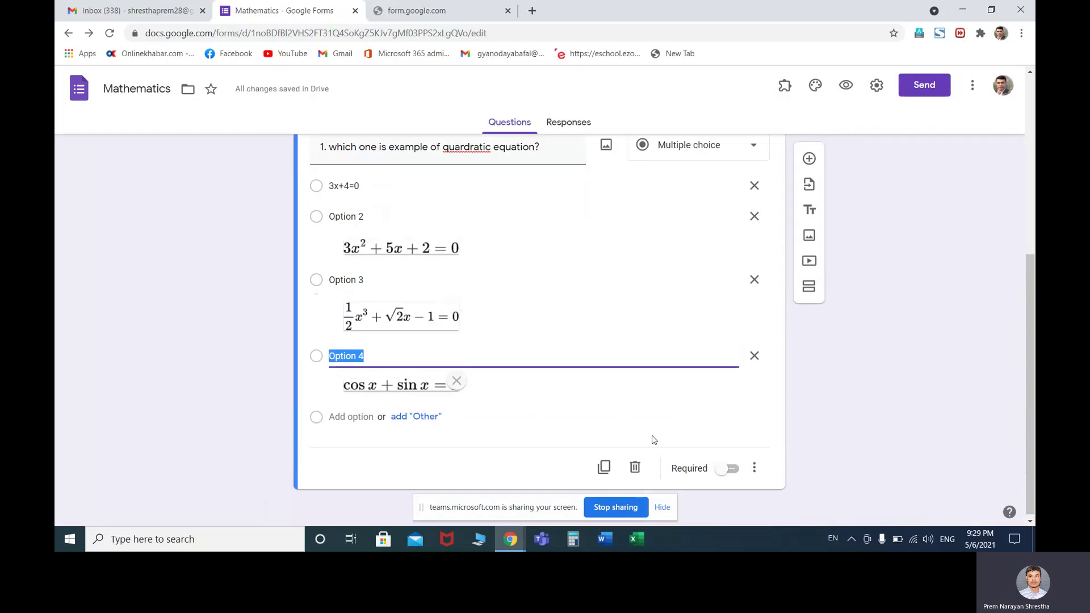
{"action": "left_click", "coordinate": [726, 473]}
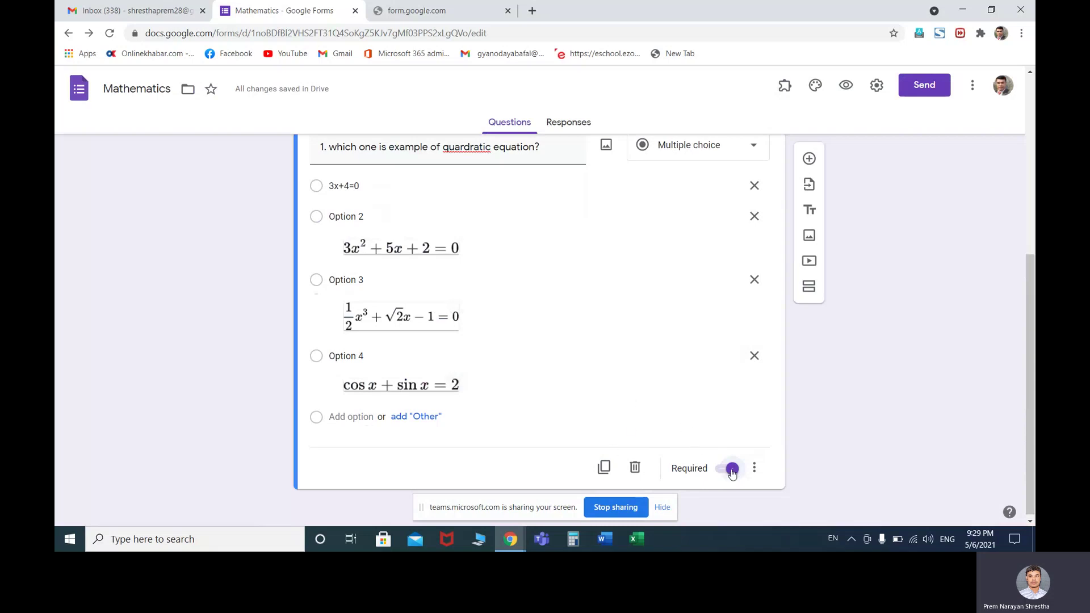
{"action": "scroll", "coordinate": [639, 351], "scroll_direction": "up", "scroll_amount": 2}
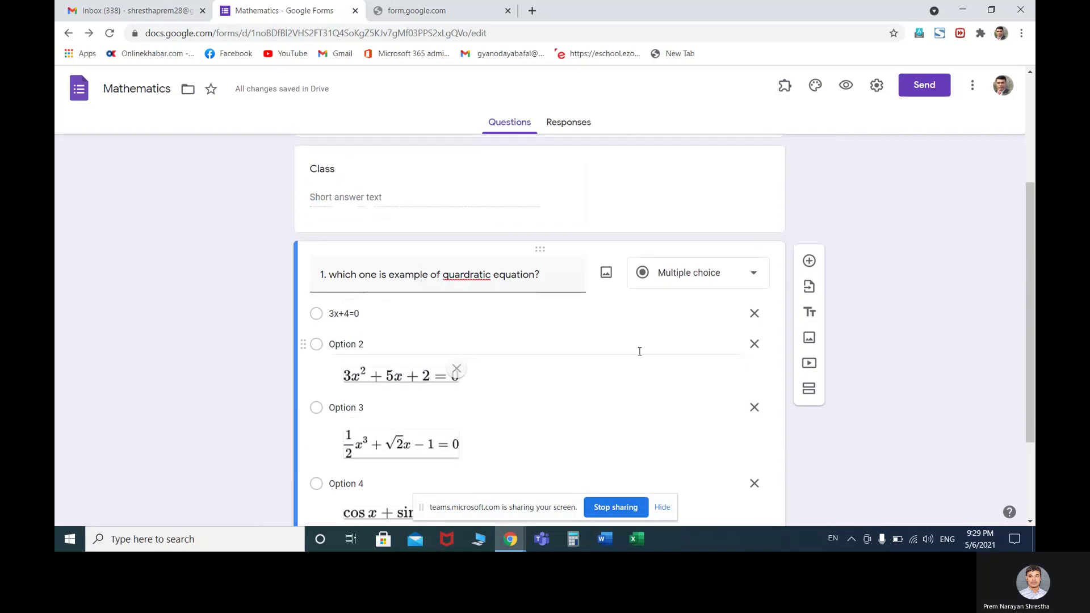
Add a new question after question 1 and title it '2.Find sum of'
{"action": "left_click", "coordinate": [806, 259]}
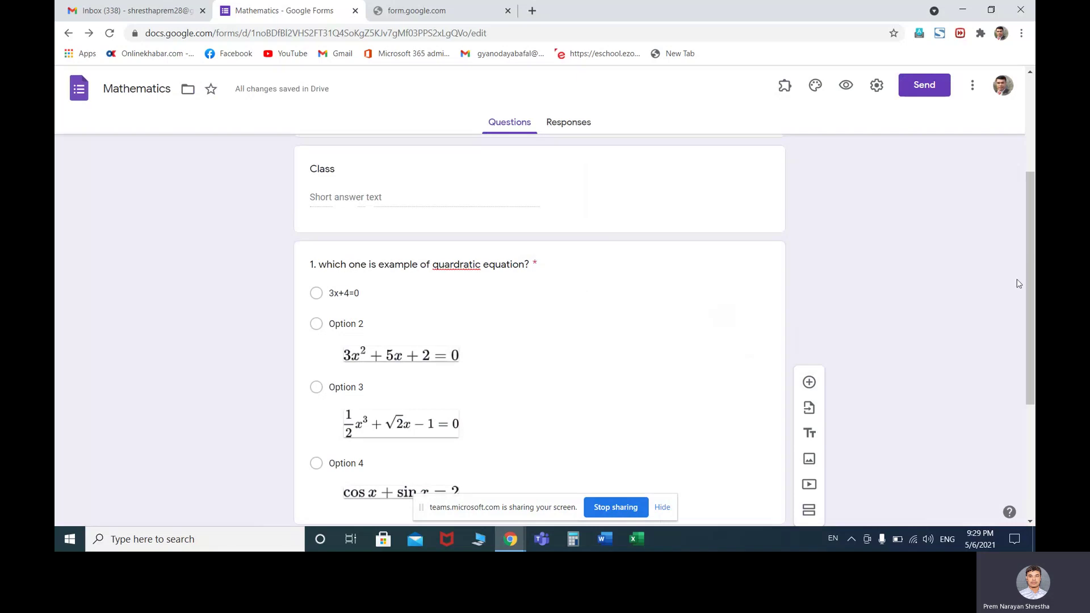
{"action": "left_click_drag", "start_coordinate": [1029, 270], "coordinate": [1025, 356]}
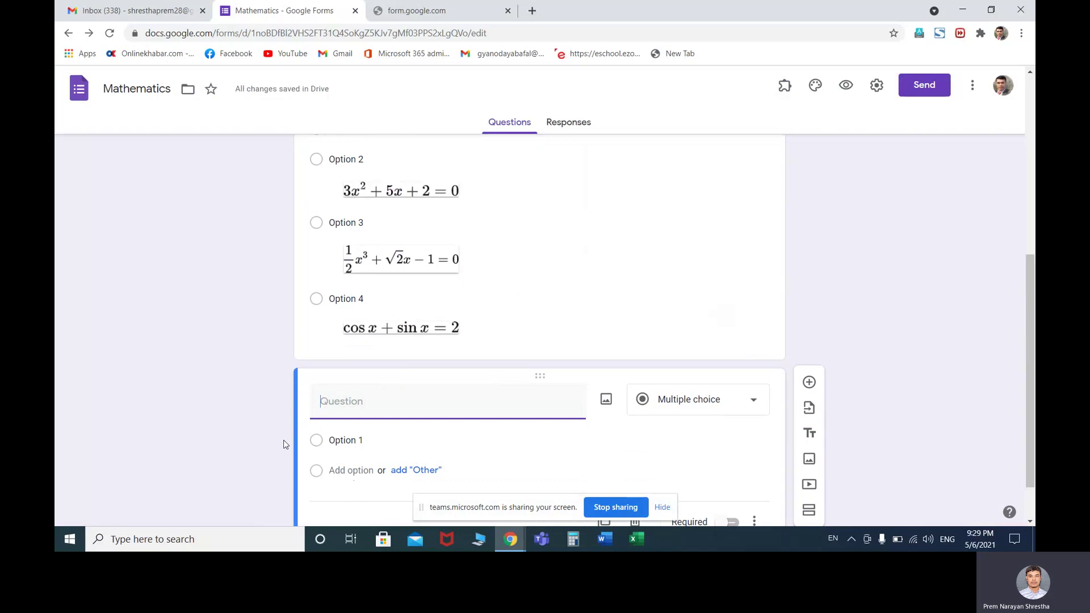
{"action": "type", "text": "2.Find sun"}
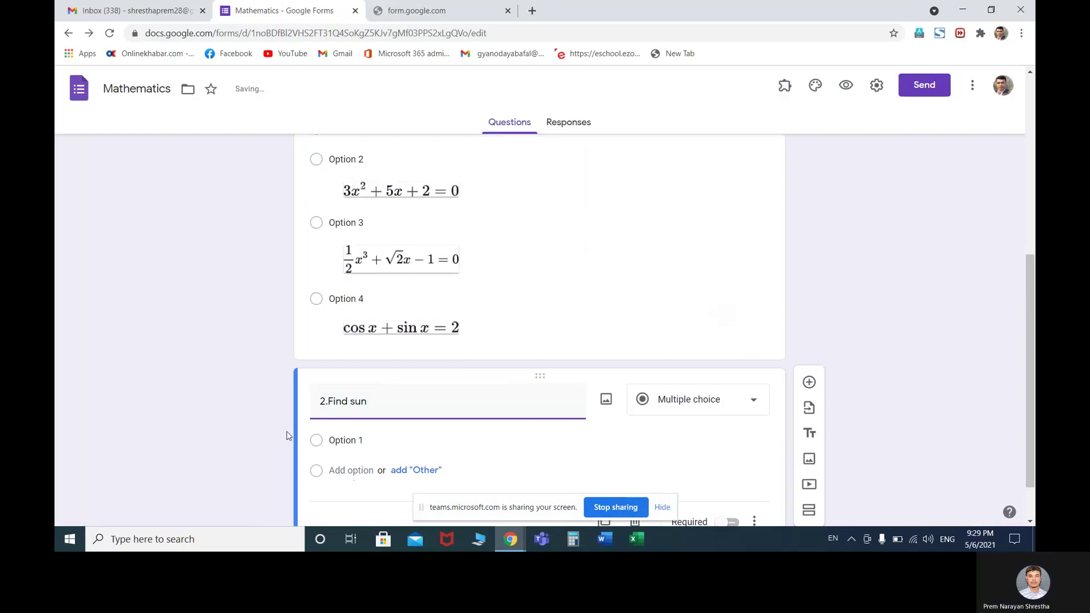
{"action": "key", "text": "BackSpace"}
{"action": "type", "text": "m"}
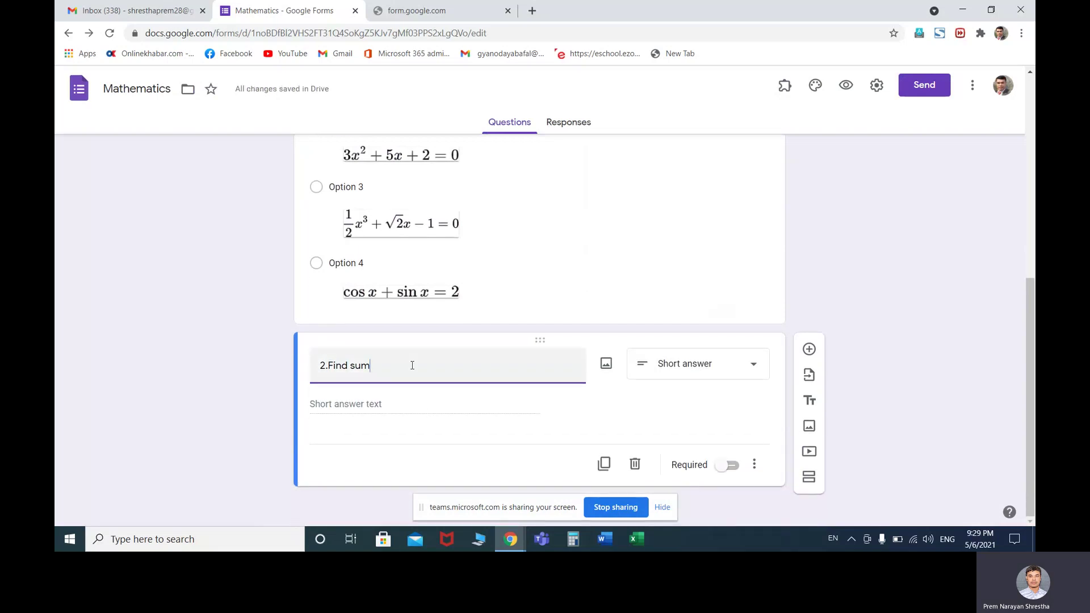
{"action": "type", "text": "of"}
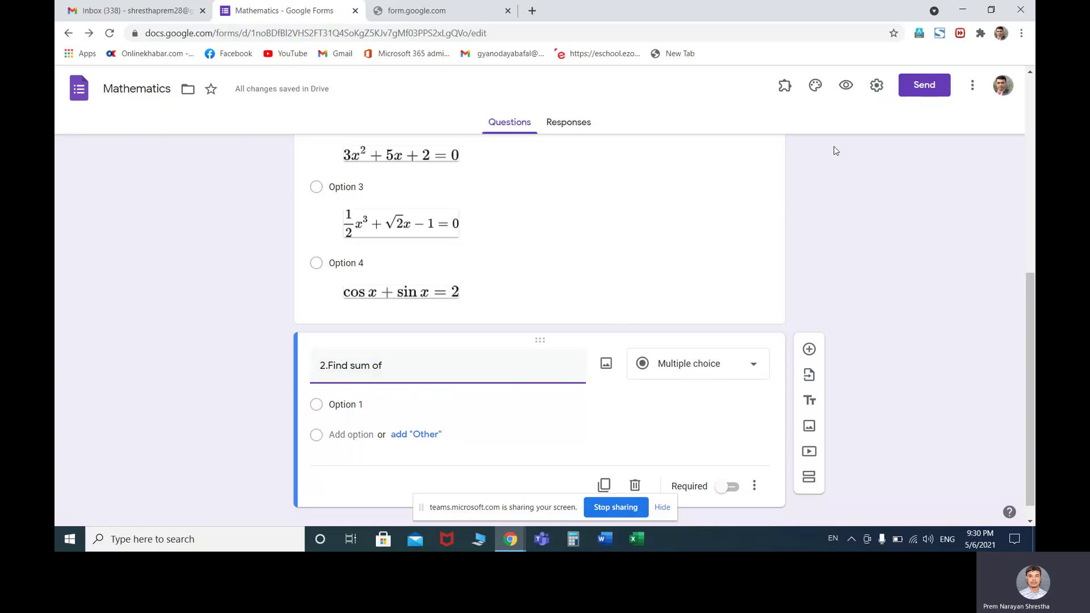
{"action": "left_click", "coordinate": [783, 88]}
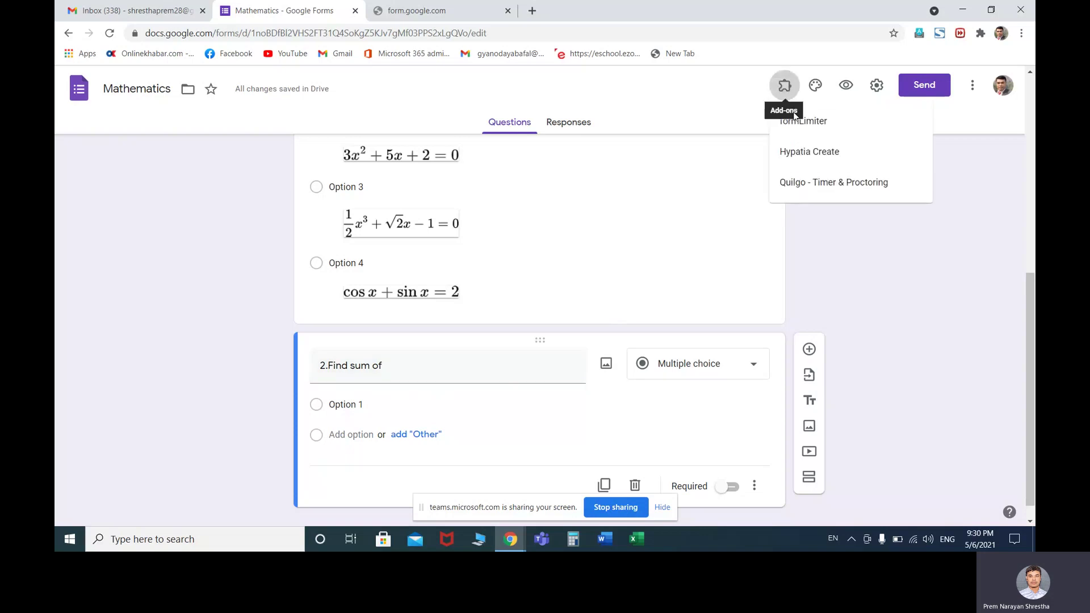
In Hypatia Create's math editor, enter the fraction 3/5 followed by + 2
{"action": "left_click", "coordinate": [803, 153]}
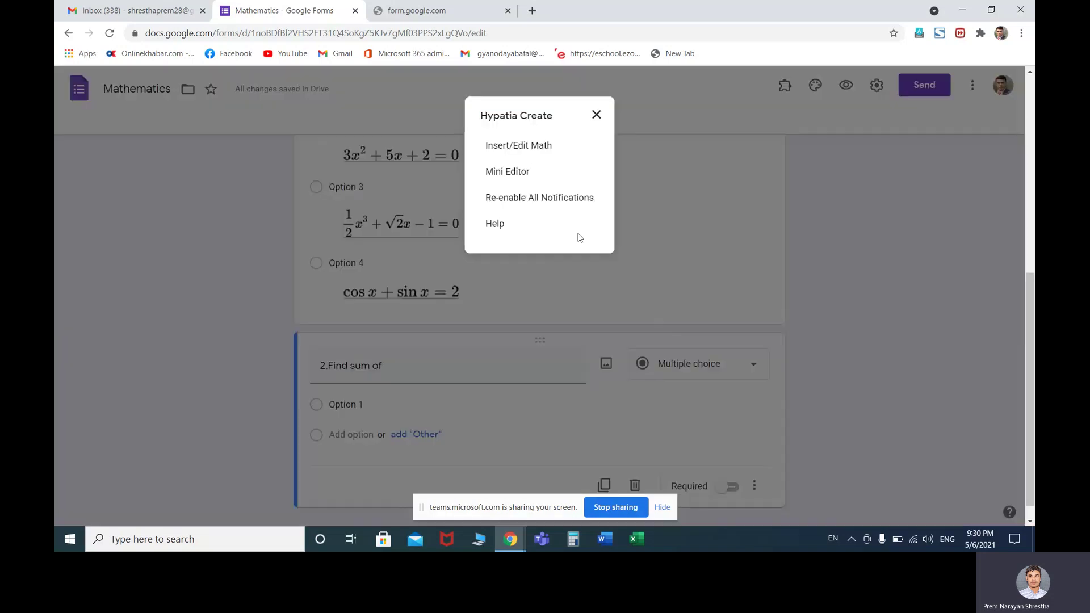
{"action": "left_click", "coordinate": [532, 152]}
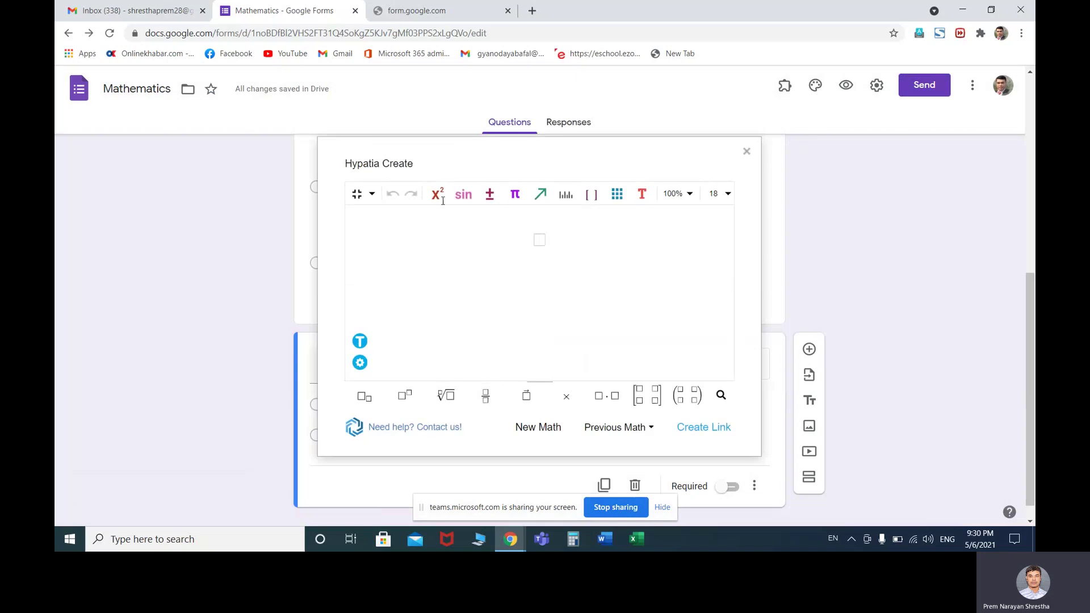
{"action": "left_click", "coordinate": [487, 395]}
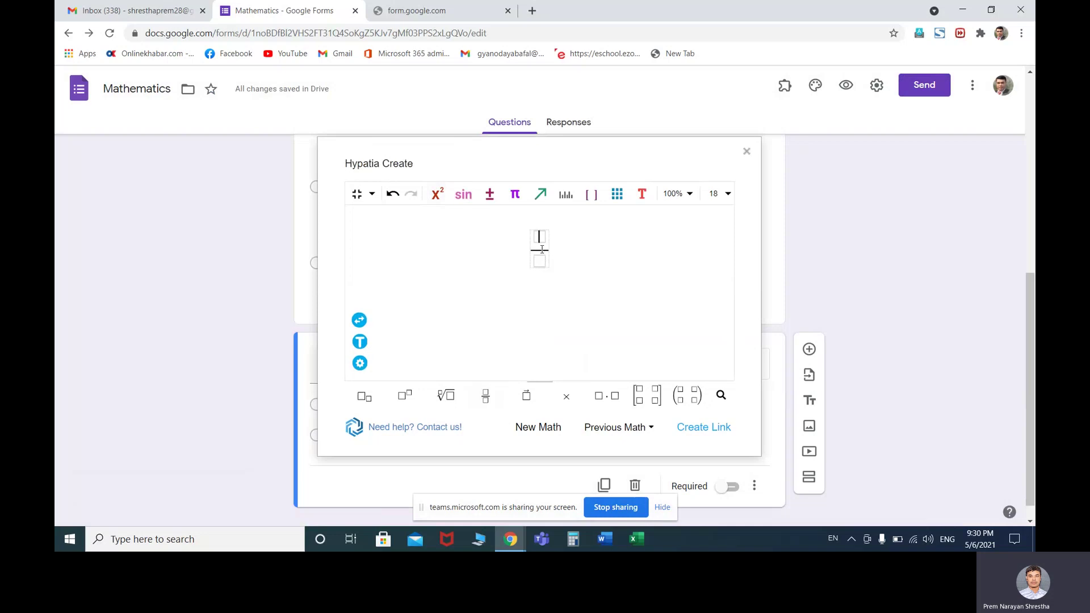
{"action": "type", "text": "3"}
{"action": "key", "text": "Down"}
{"action": "type", "text": "5"}
{"action": "key", "text": "Right"}
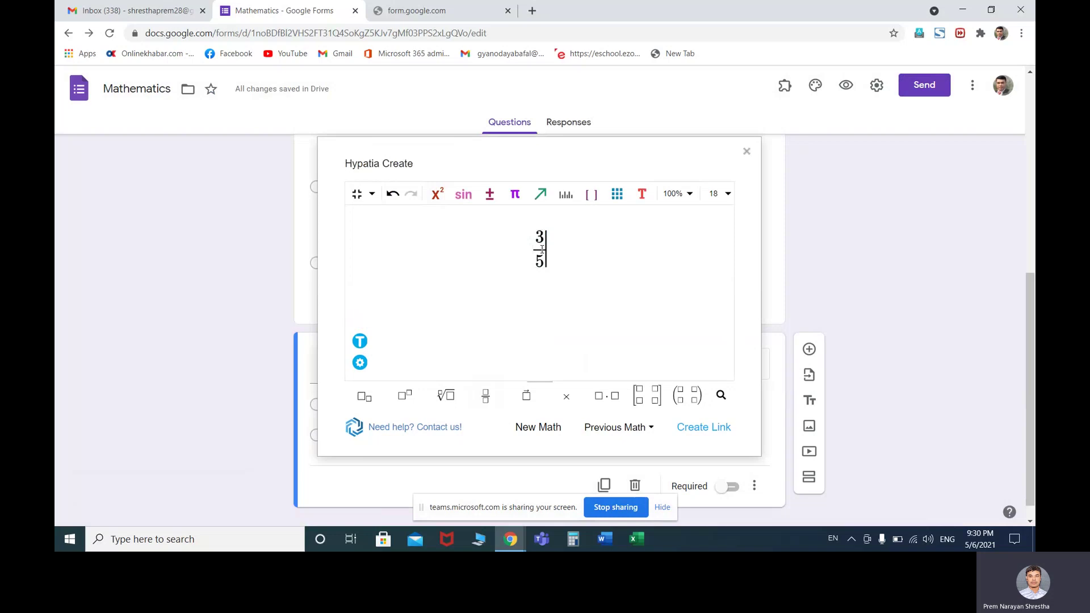
{"action": "type", "text": "+ 2"}
Complete the mixed number 2½, copy the equation's image link, and close the editor
{"action": "left_click", "coordinate": [499, 397]}
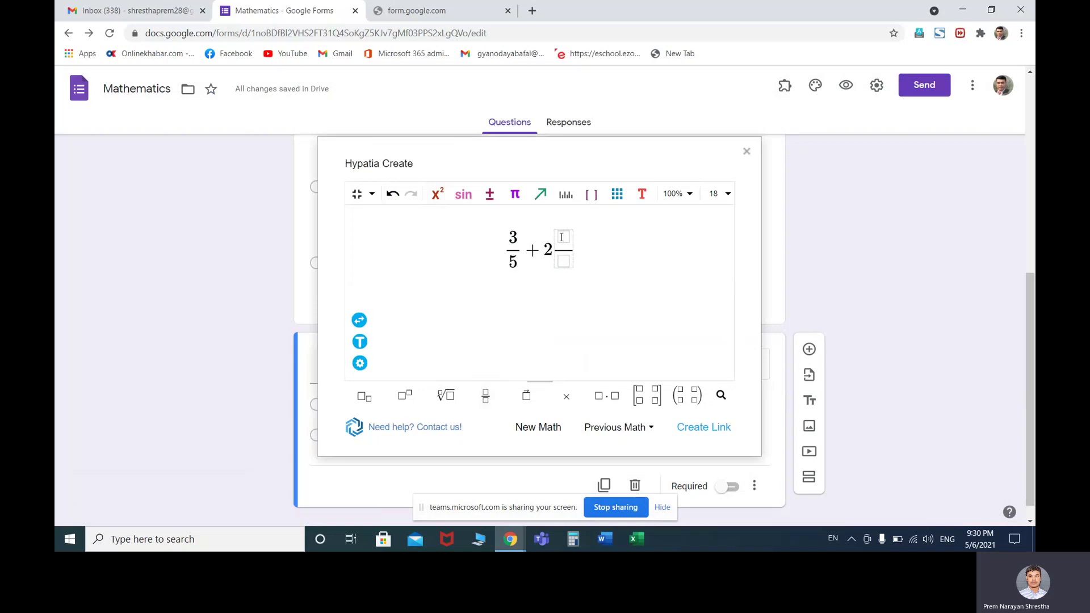
{"action": "type", "text": "1/"}
{"action": "key", "text": "Down"}
{"action": "type", "text": "2"}
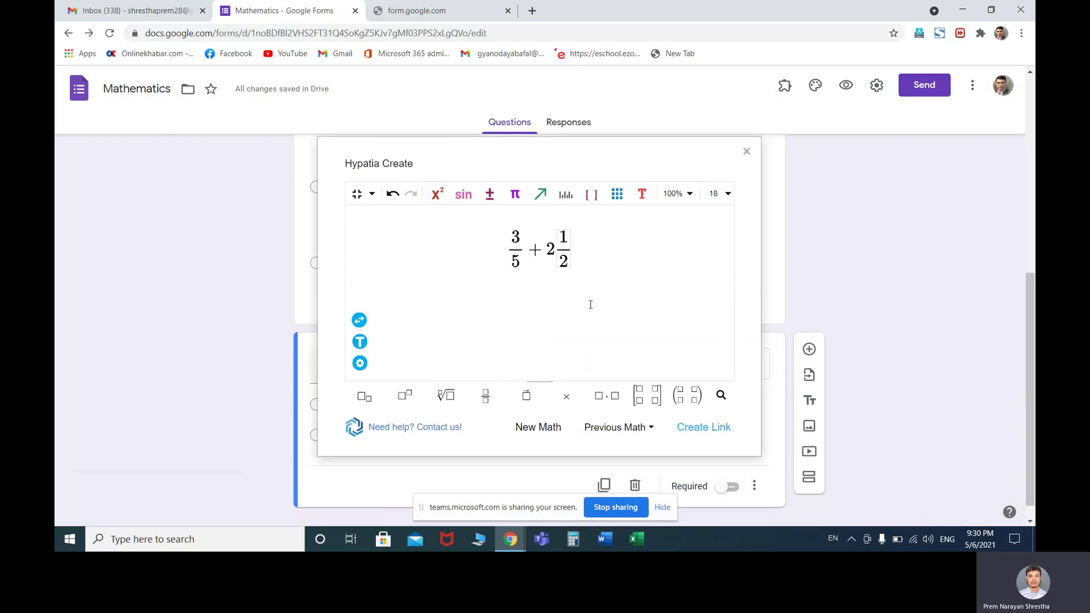
{"action": "left_click", "coordinate": [704, 427]}
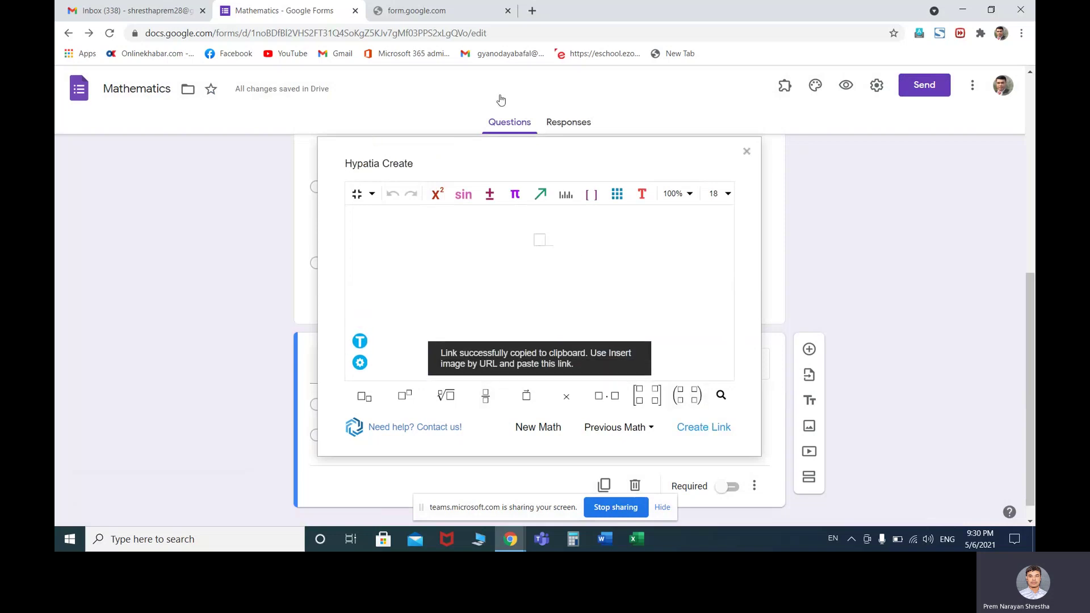
{"action": "left_click", "coordinate": [746, 151]}
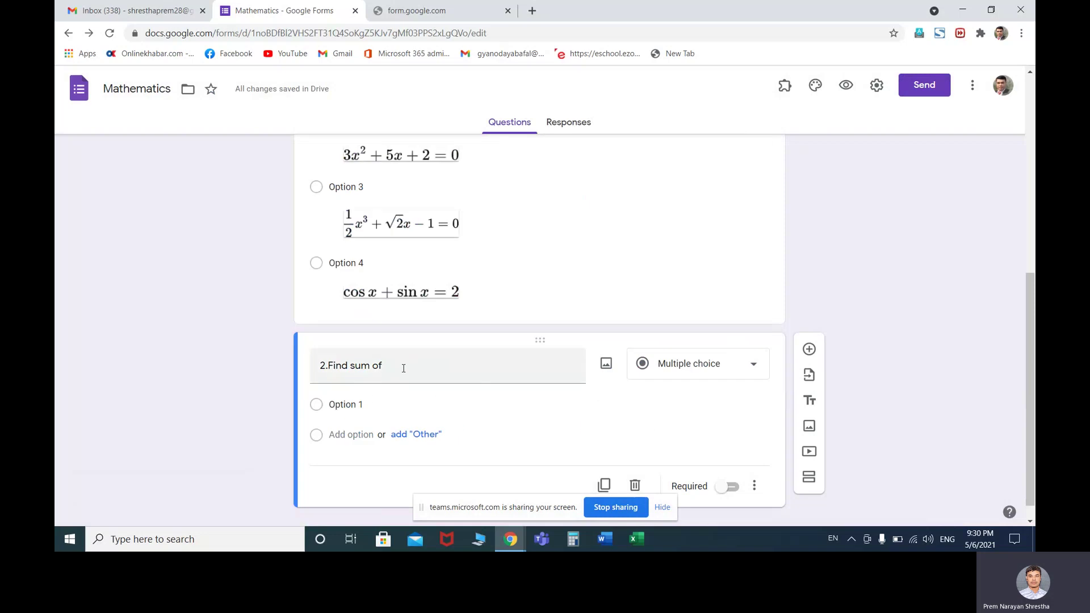
Append a colon to the end of question 2's title
{"action": "left_click", "coordinate": [465, 371]}
{"action": "left_click", "coordinate": [466, 371]}
{"action": "type", "text": ":"}
Insert the 3/5 + 2½ equation image into question 2 from the pasted link
{"action": "left_click", "coordinate": [606, 363]}
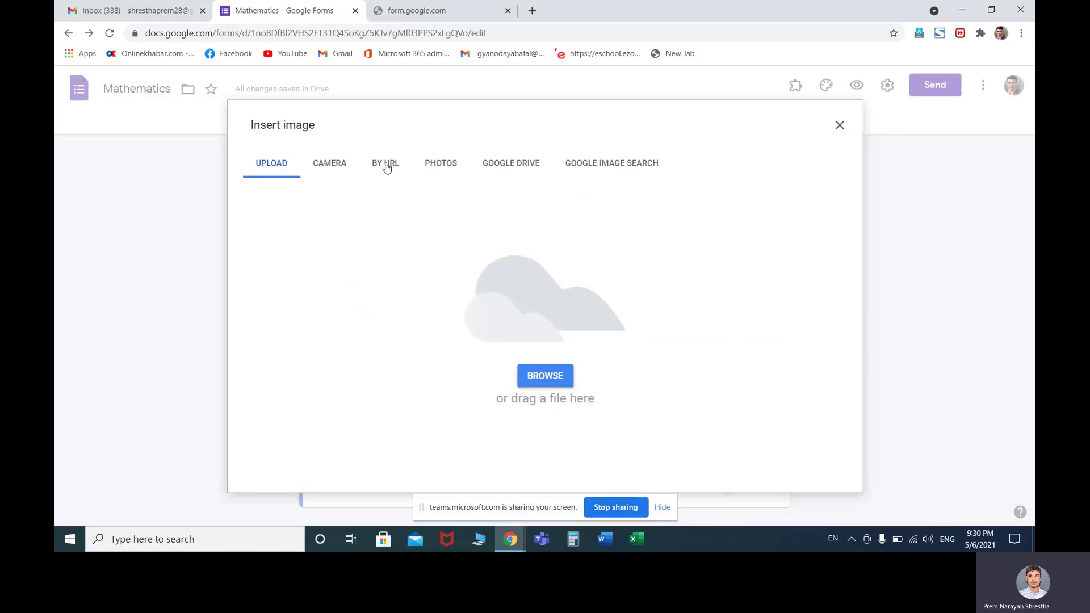
{"action": "left_click", "coordinate": [384, 166]}
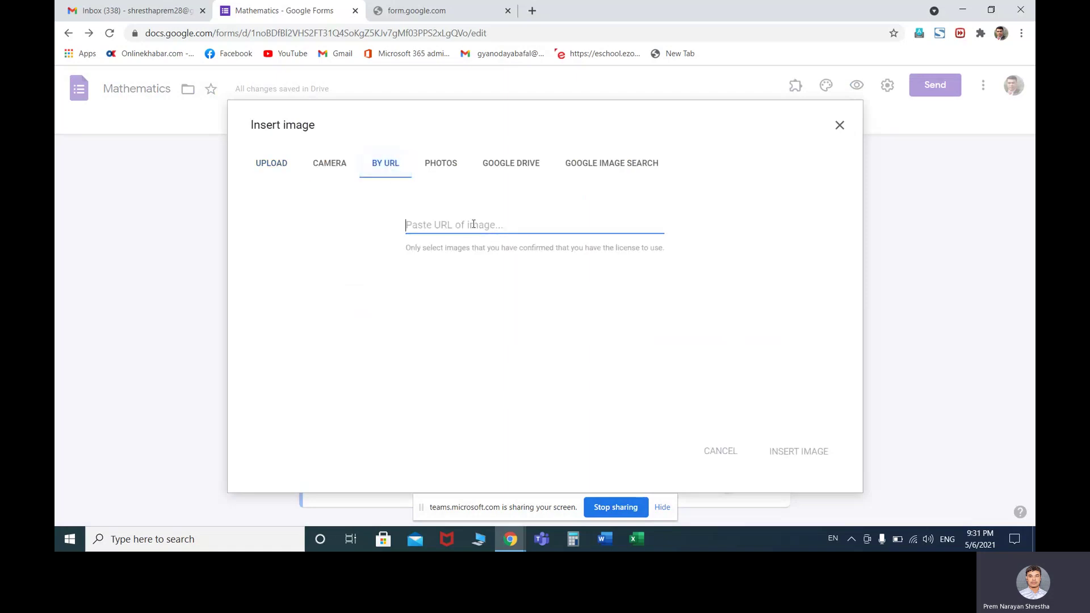
{"action": "key", "text": "ctrl+v"}
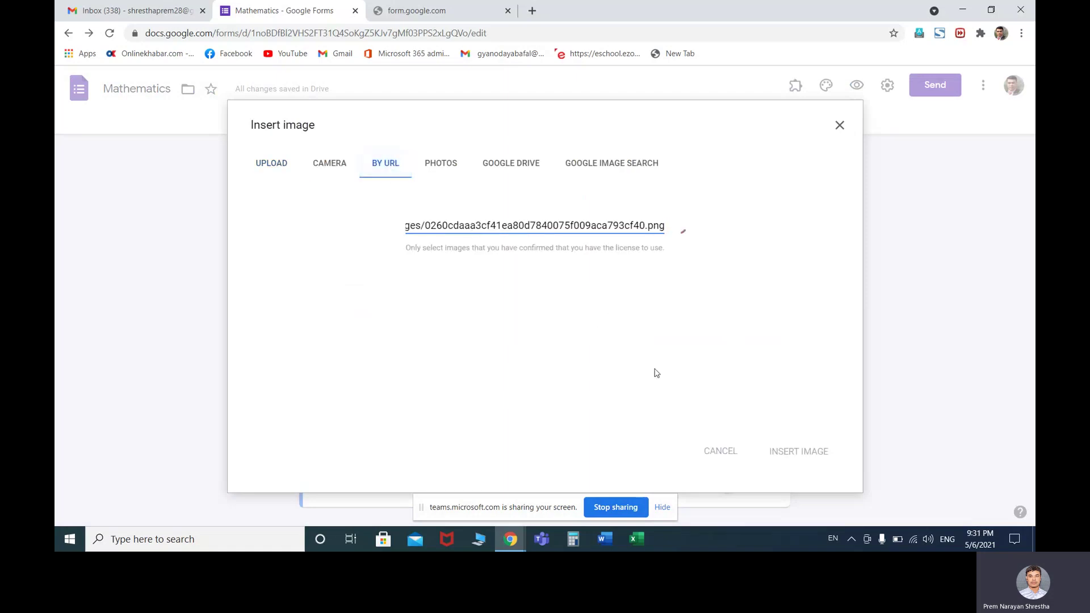
{"action": "left_click", "coordinate": [786, 455]}
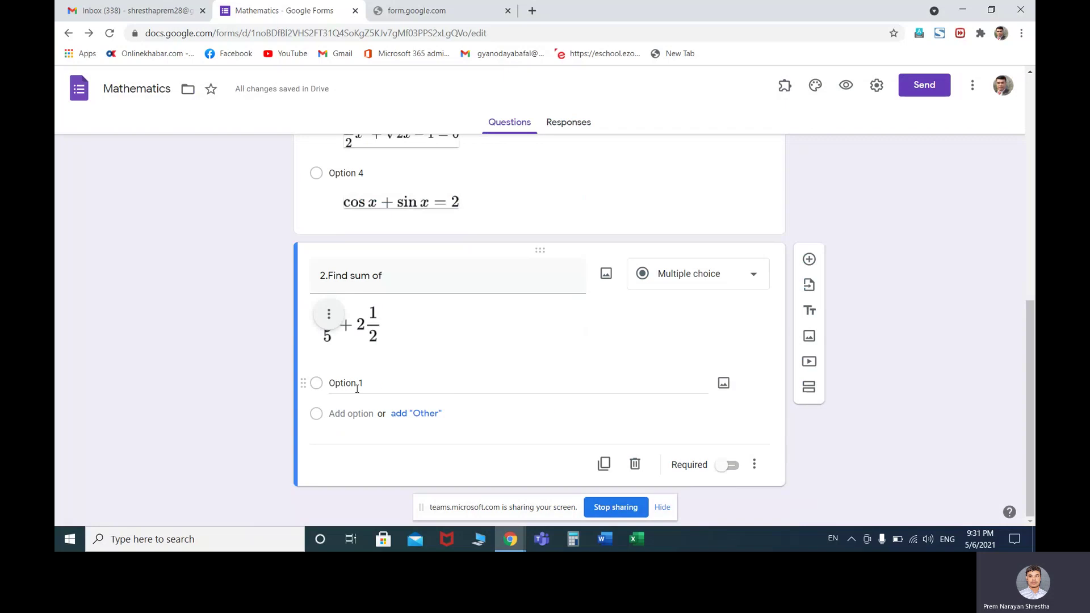
{"action": "left_click", "coordinate": [361, 382]}
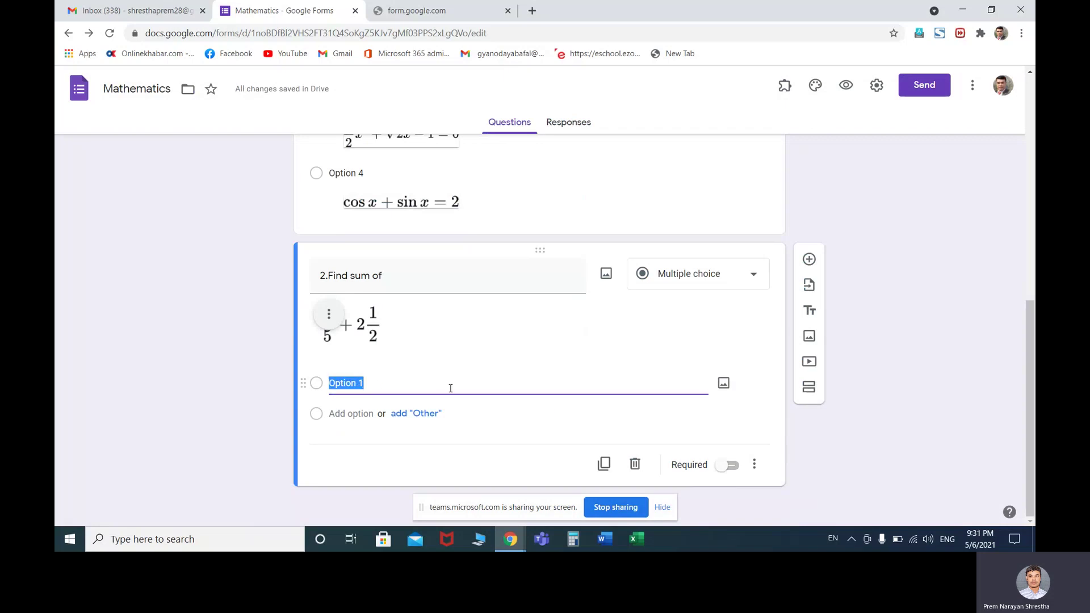
Give question 2 the options 4, 6, 1/3 and 7, then add a new question below
{"action": "type", "text": "4"}
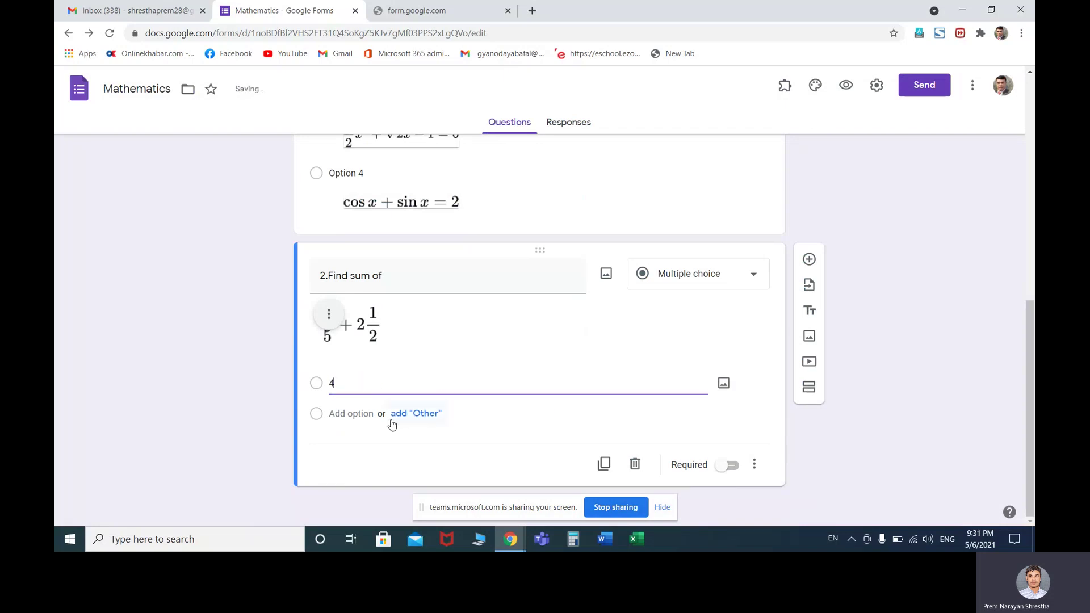
{"action": "key", "text": "Return"}
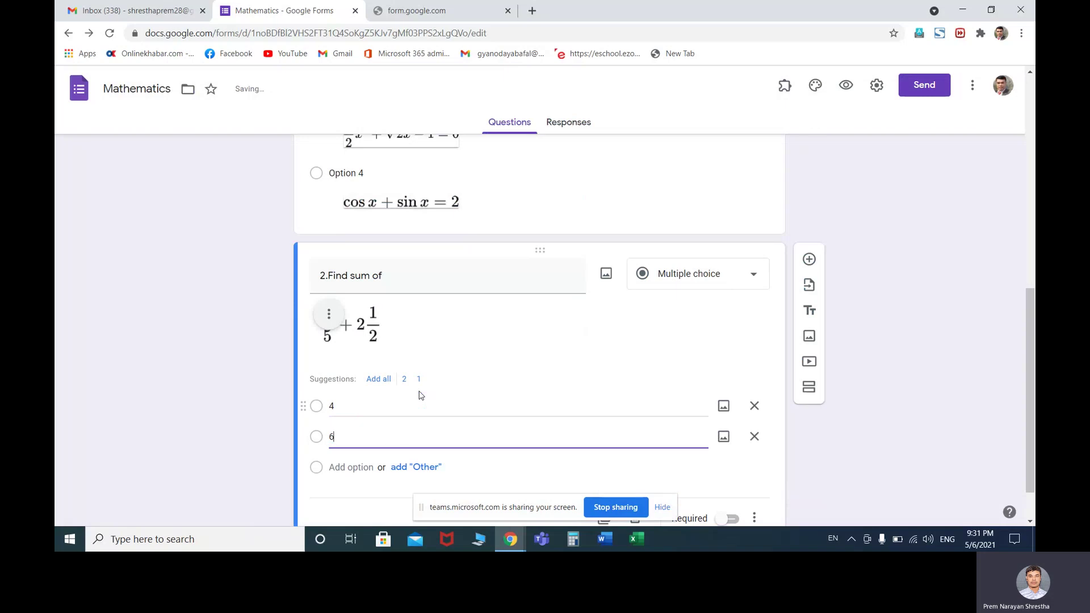
{"action": "key", "text": "Return"}
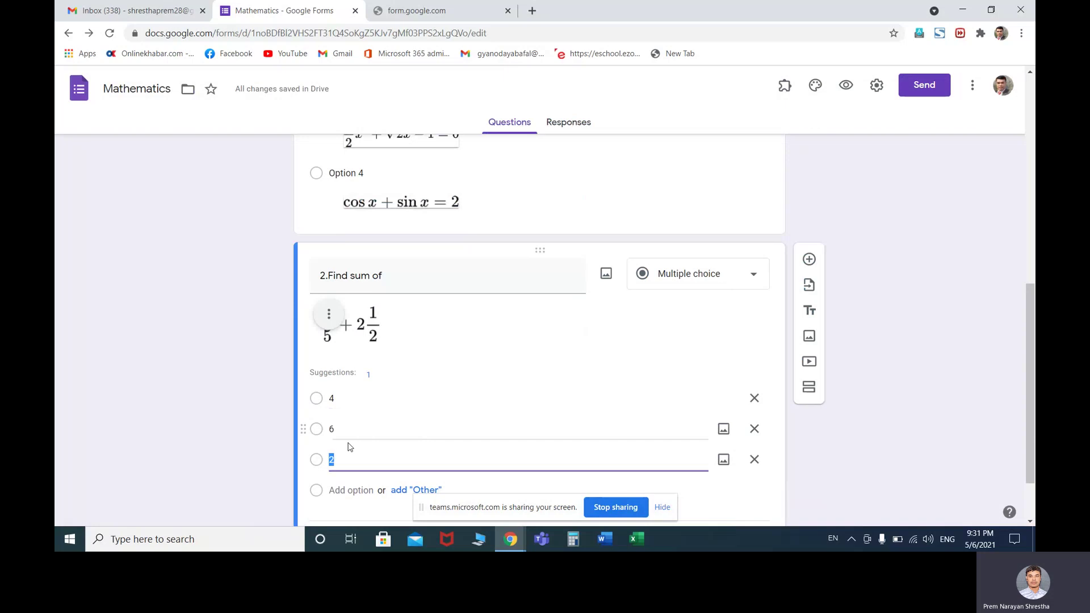
{"action": "type", "text": "1/3"}
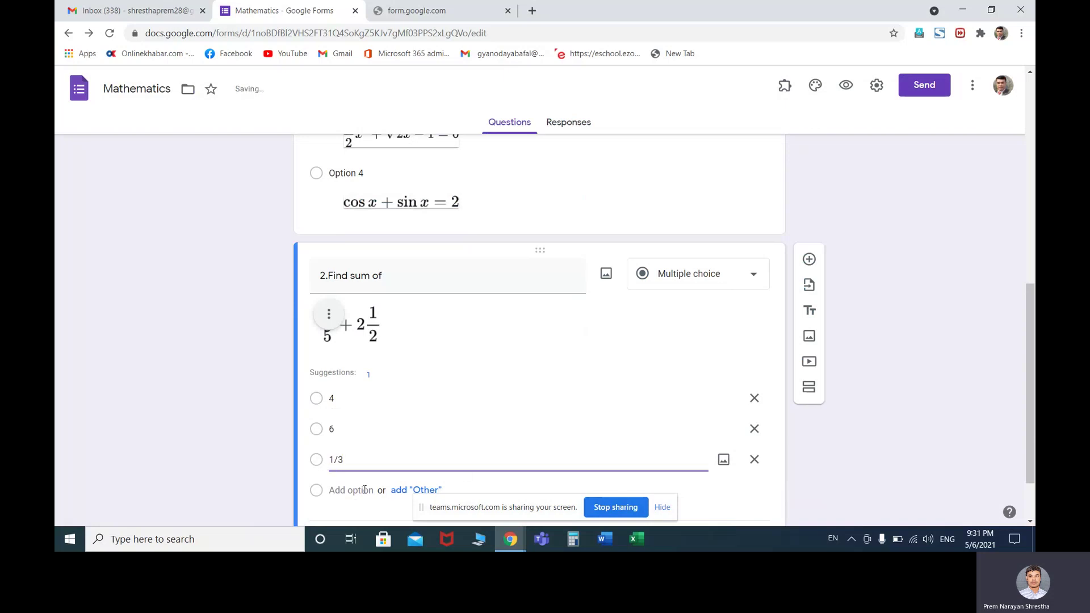
{"action": "key", "text": "Return"}
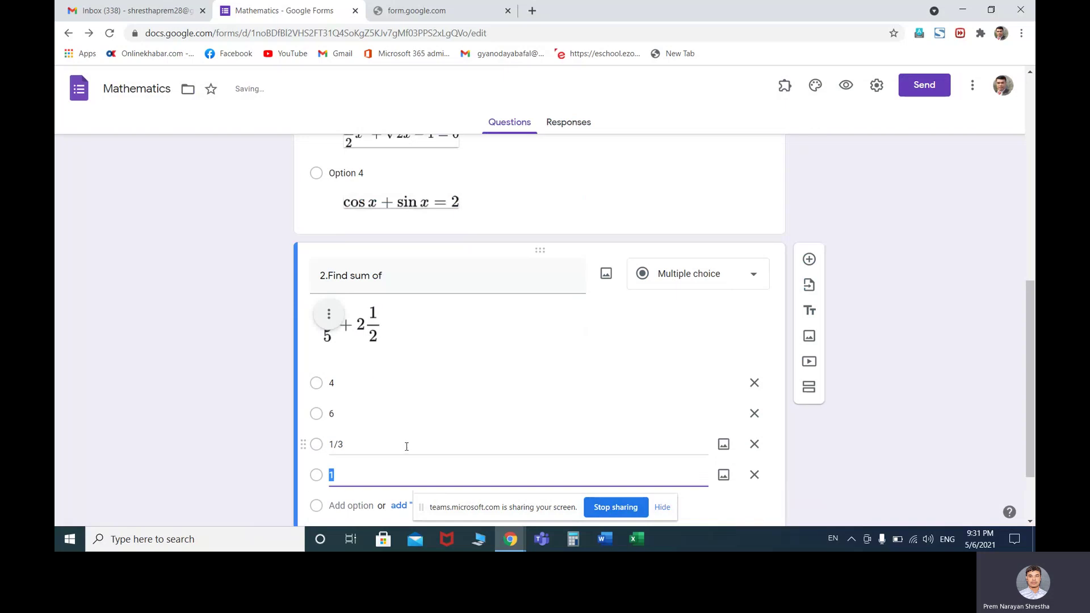
{"action": "type", "text": "7"}
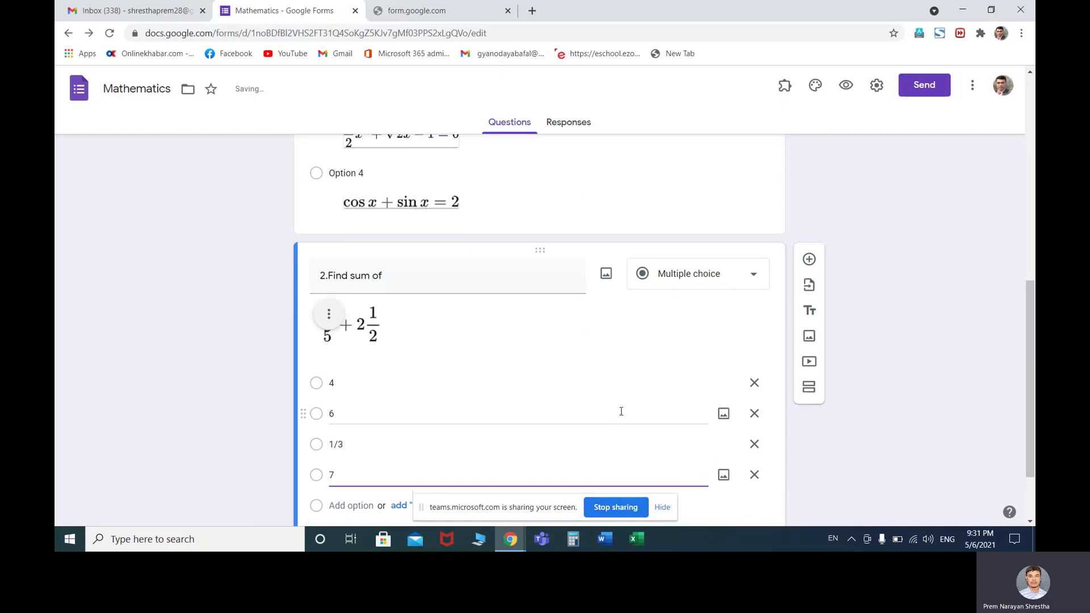
{"action": "left_click", "coordinate": [809, 261]}
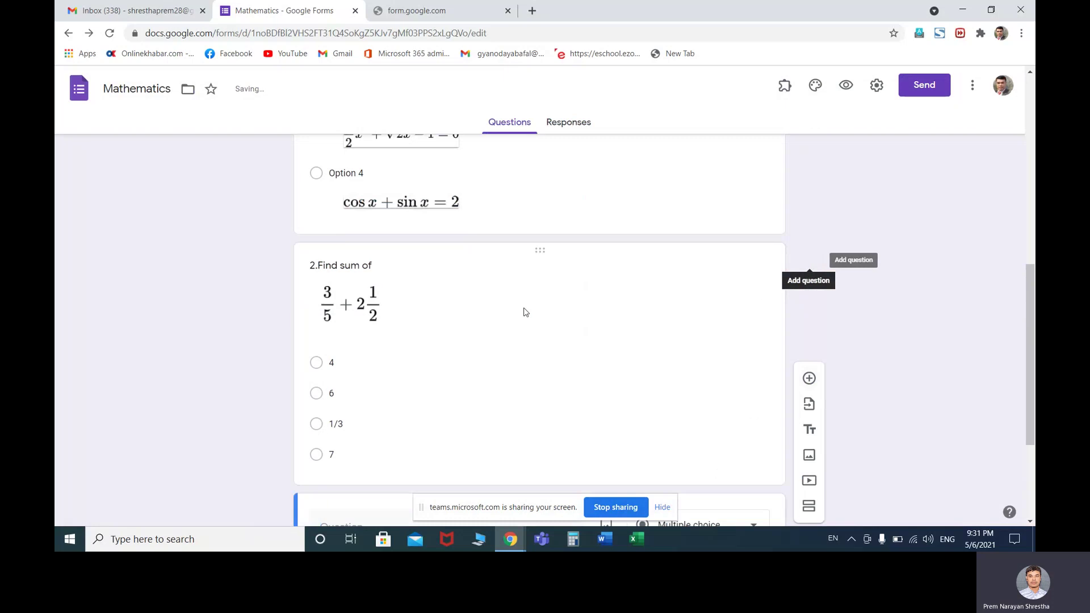
{"action": "left_click", "coordinate": [508, 348]}
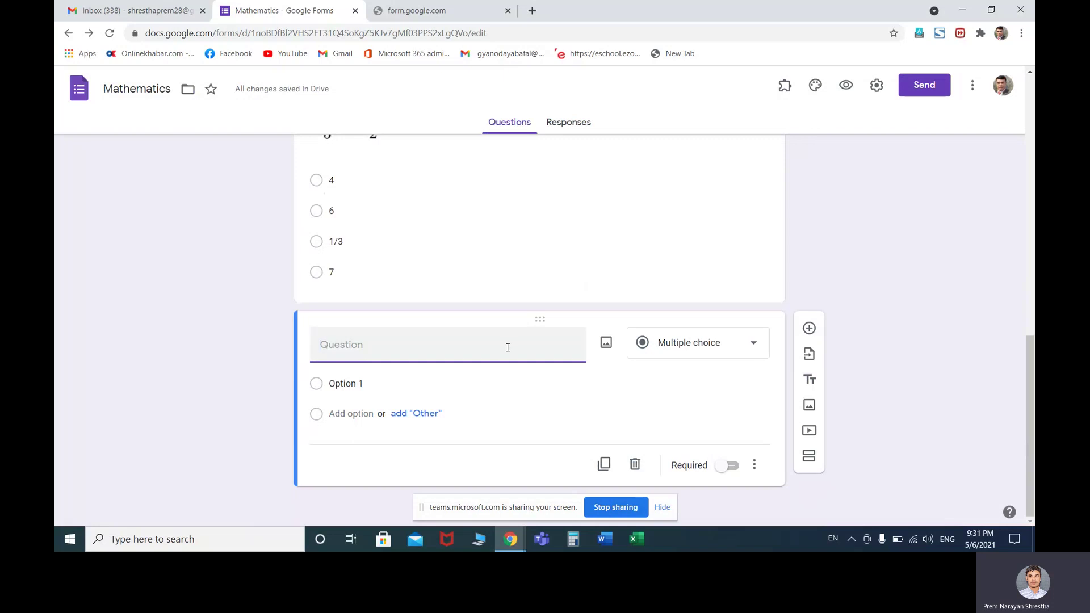
Title the third question '3. Find the value of'
{"action": "type", "text": "Fin"}
{"action": "key", "text": "BackSpace"}
{"action": "key", "text": "BackSpace"}
{"action": "key", "text": "BackSpace"}
{"action": "type", "text": "3. "}
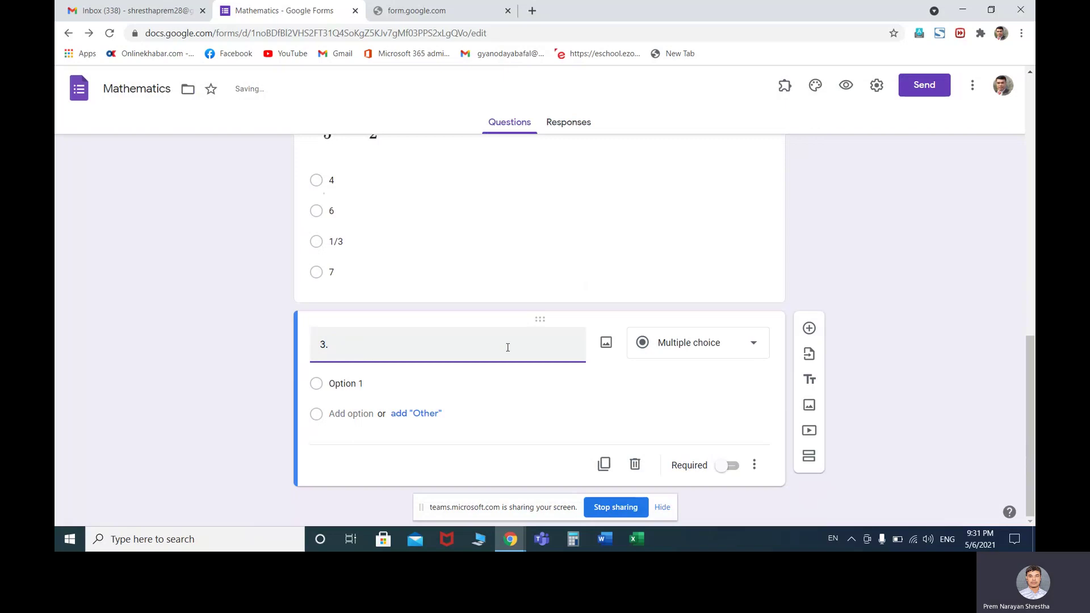
{"action": "type", "text": "Find the value of"}
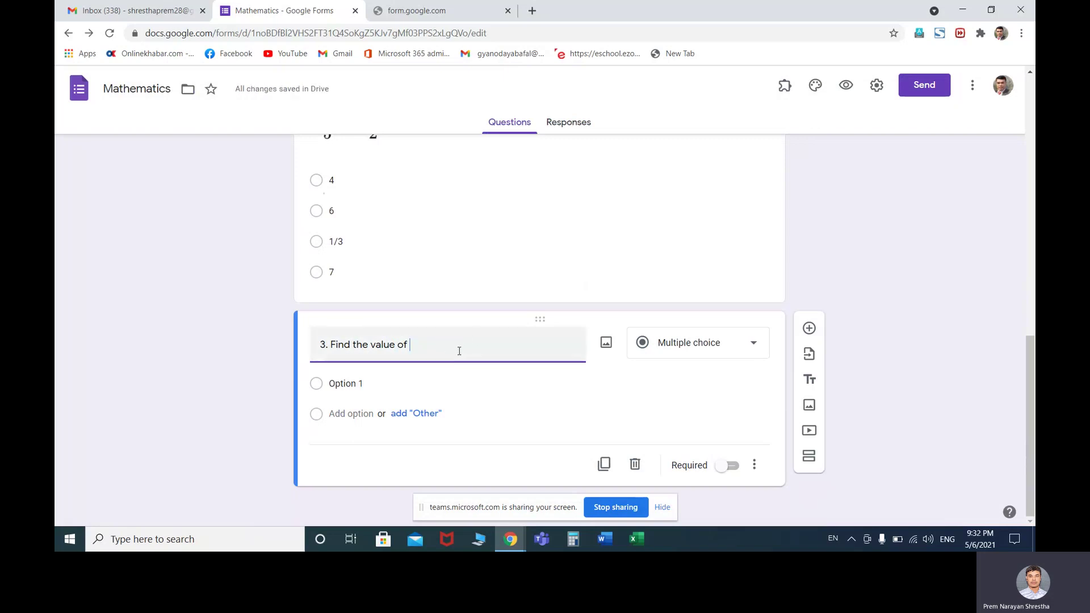
{"action": "left_click", "coordinate": [785, 85]}
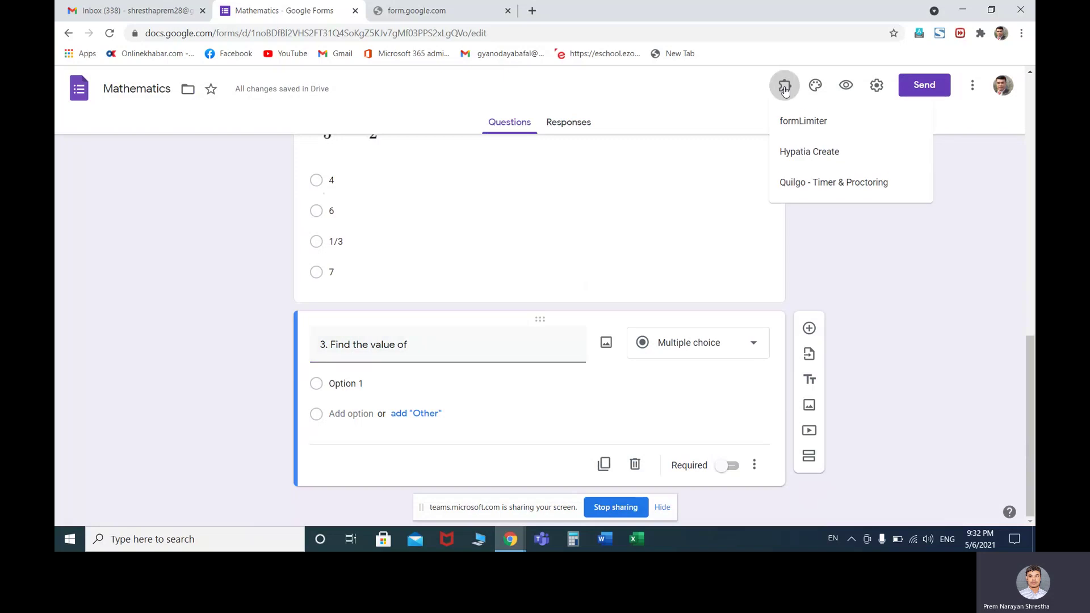
Open Hypatia Create's math editor and insert the Greek letter θ
{"action": "left_click", "coordinate": [807, 152]}
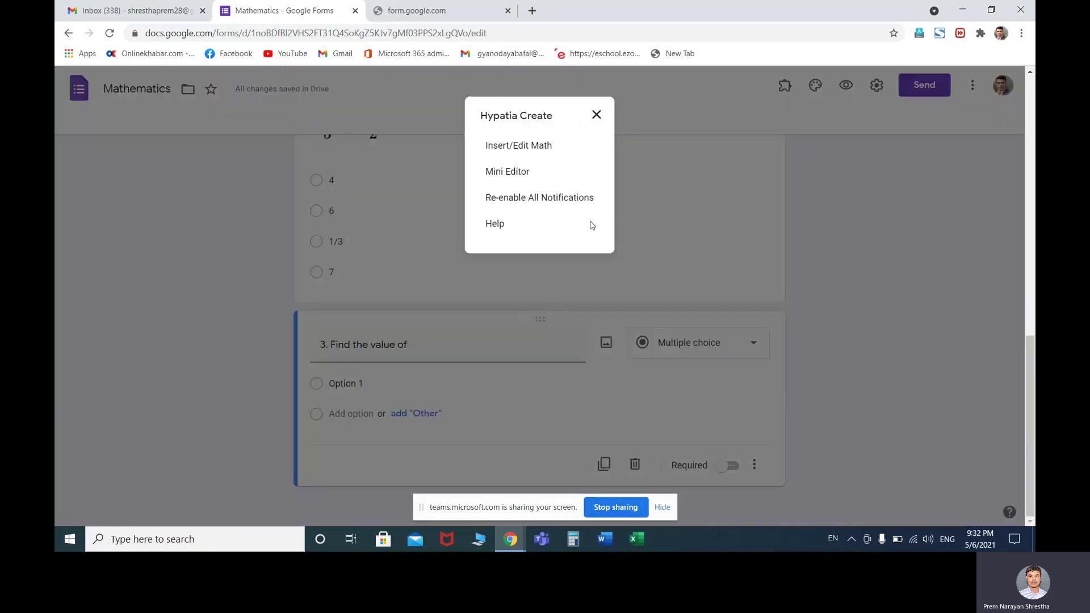
{"action": "left_click", "coordinate": [528, 152]}
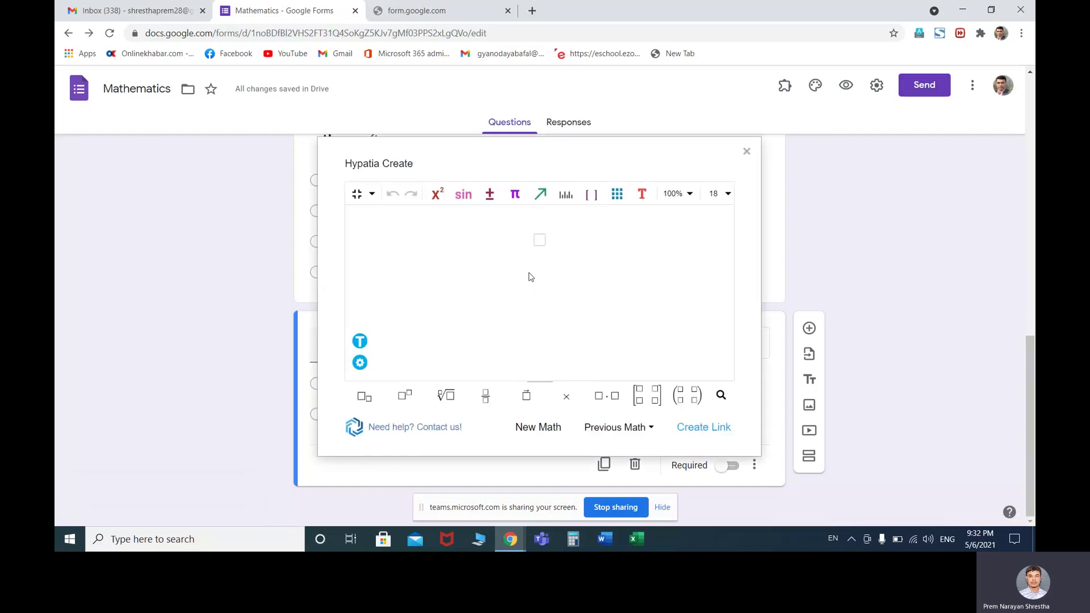
{"action": "left_click", "coordinate": [463, 203]}
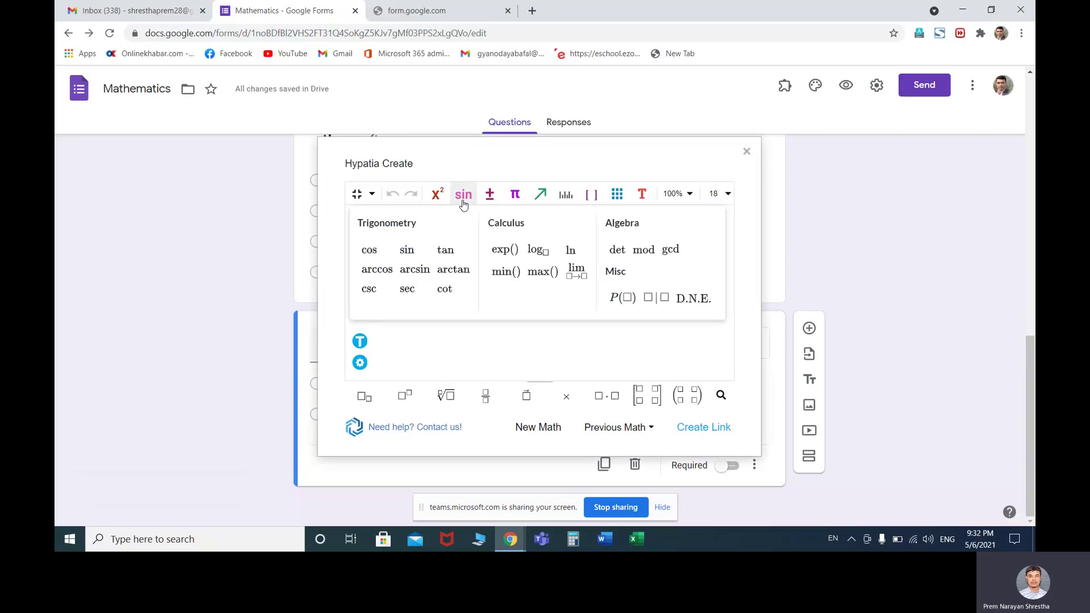
{"action": "left_click", "coordinate": [433, 195]}
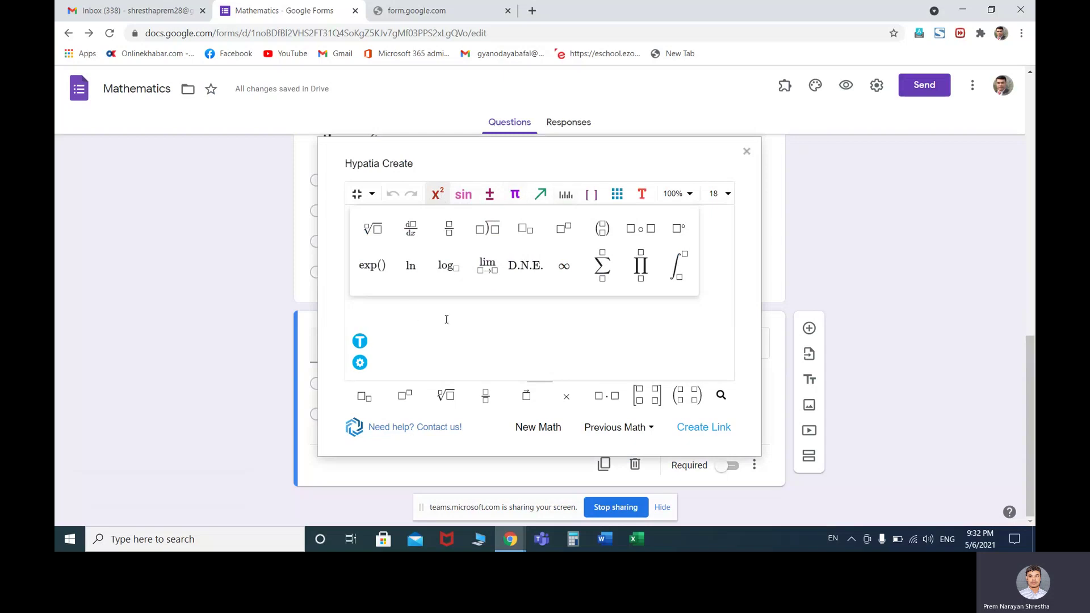
{"action": "left_click", "coordinate": [372, 194]}
{"action": "left_click", "coordinate": [418, 236]}
{"action": "left_click", "coordinate": [514, 194]}
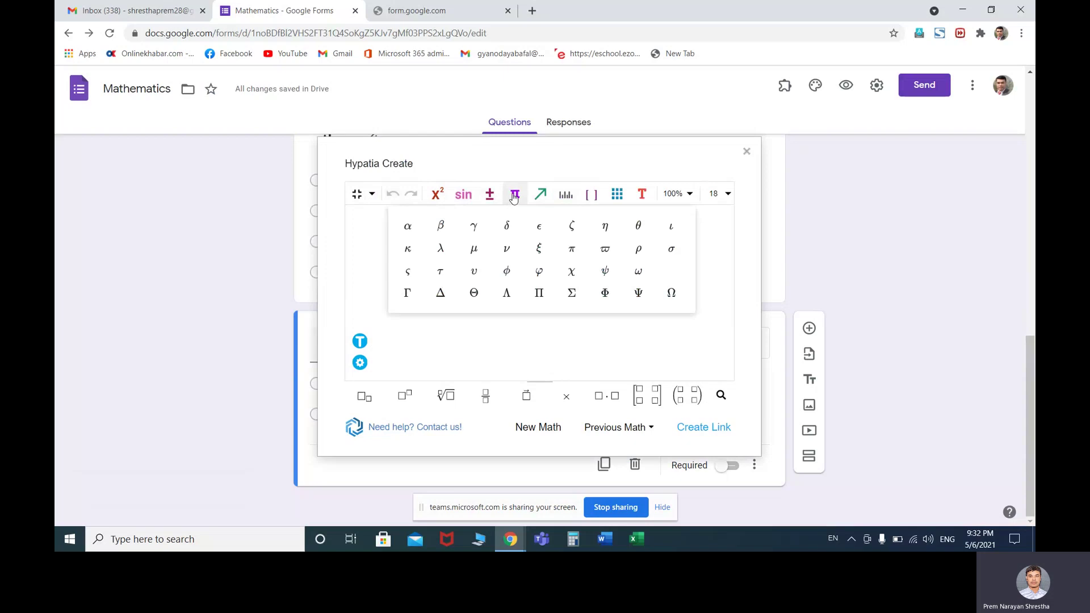
{"action": "left_click", "coordinate": [638, 226]}
Copy θ's image link, close the editor, and select question 3's title
{"action": "left_click", "coordinate": [704, 428]}
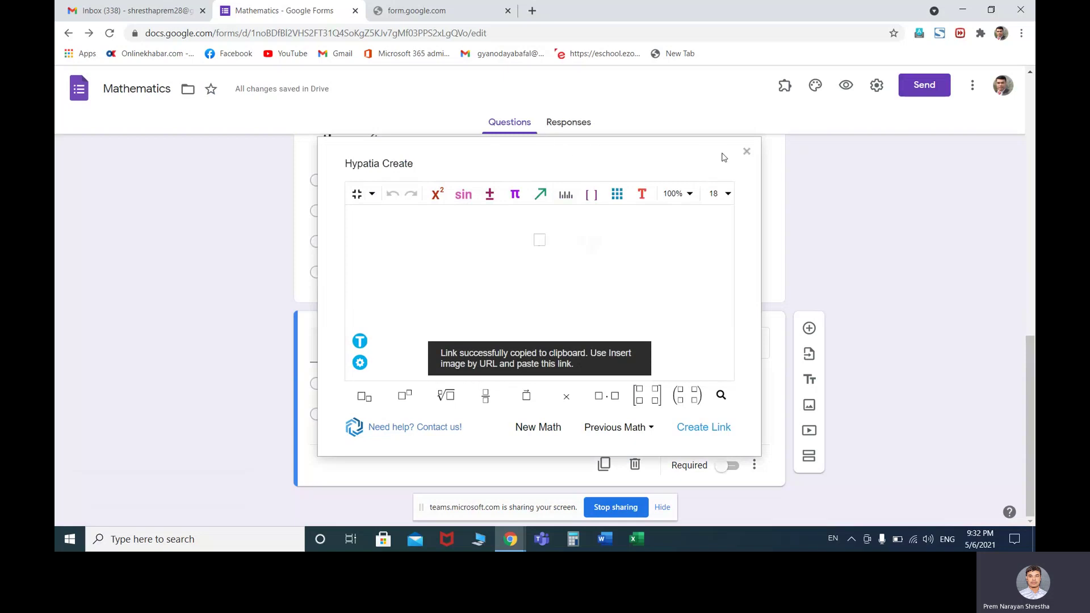
{"action": "left_click", "coordinate": [746, 152]}
{"action": "left_click", "coordinate": [448, 347]}
{"action": "key", "text": "ctrl+a"}
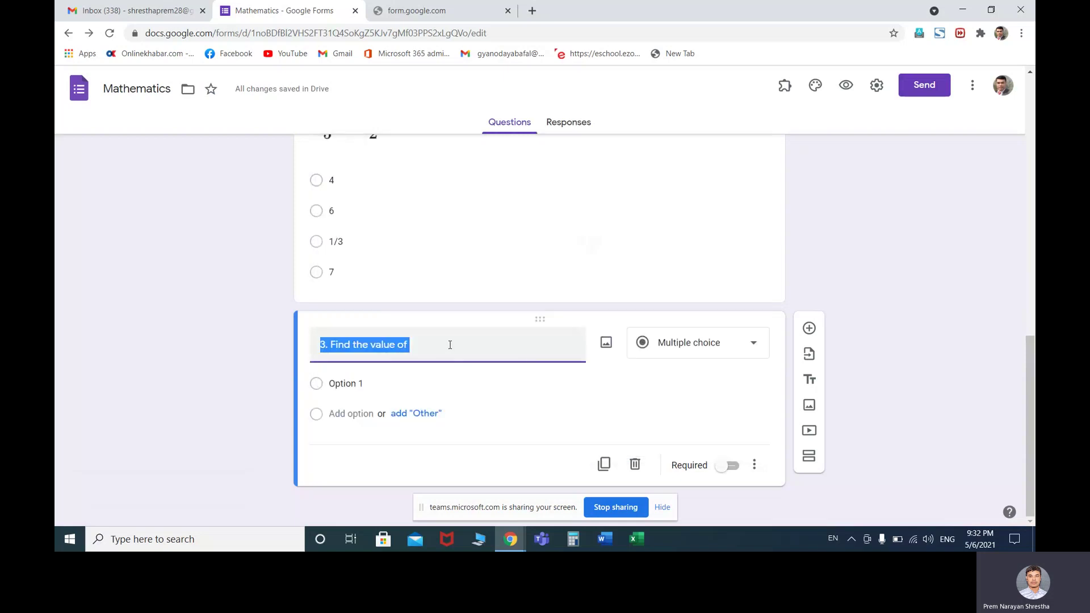
Insert the copied θ image into question 3 by URL
{"action": "left_click", "coordinate": [446, 349]}
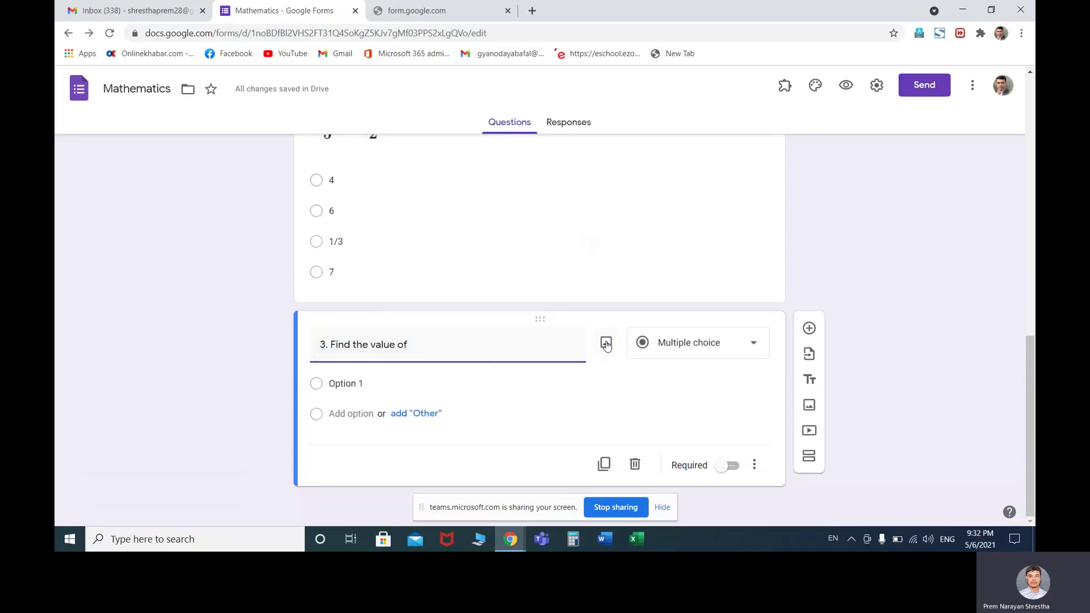
{"action": "left_click", "coordinate": [606, 342]}
{"action": "left_click", "coordinate": [384, 166]}
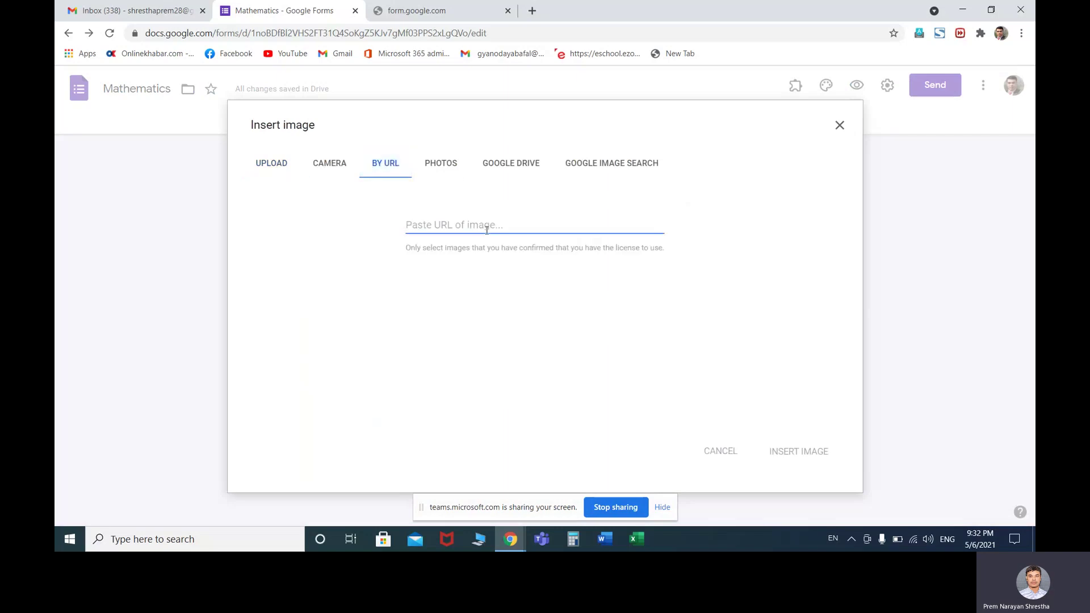
{"action": "key", "text": "ctrl+v"}
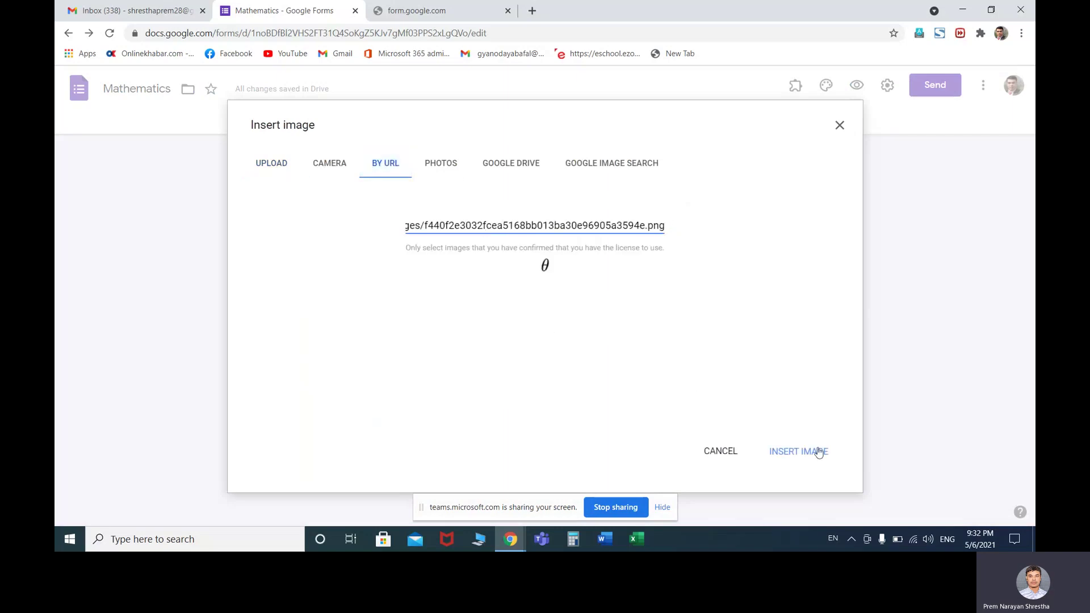
{"action": "left_click", "coordinate": [802, 452]}
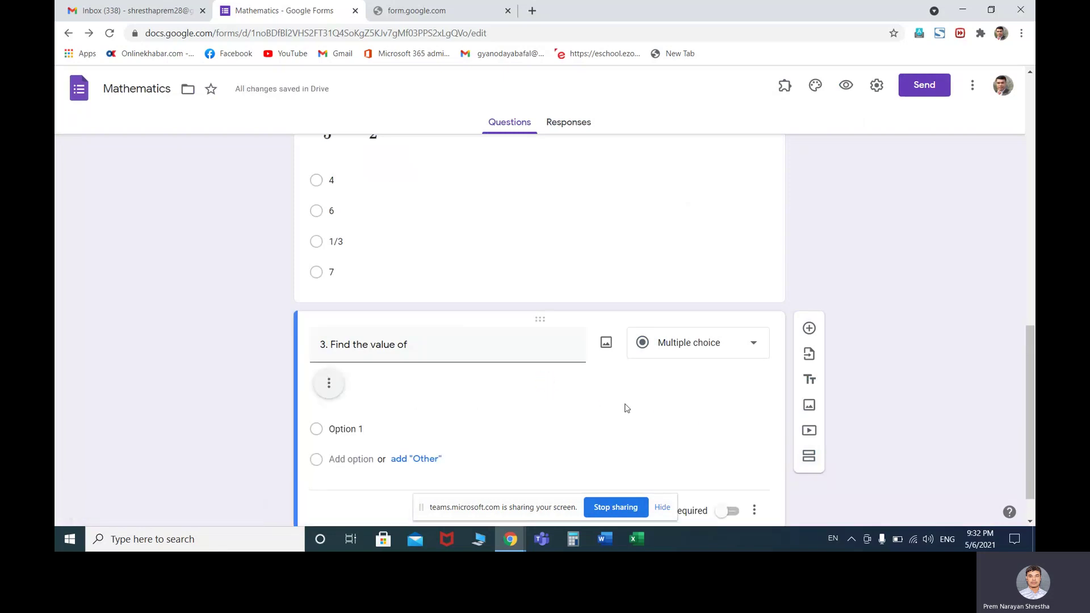
{"action": "left_click", "coordinate": [372, 430]}
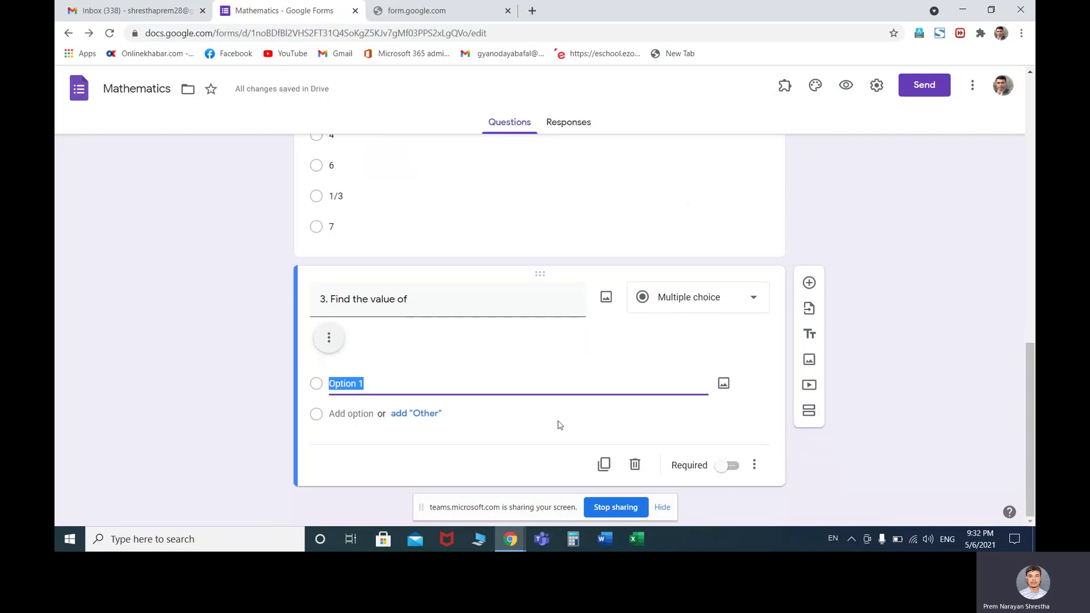
Open and dismiss the image's options menu, then show the installed add-ons list
{"action": "left_click", "coordinate": [360, 342]}
{"action": "left_click", "coordinate": [330, 339]}
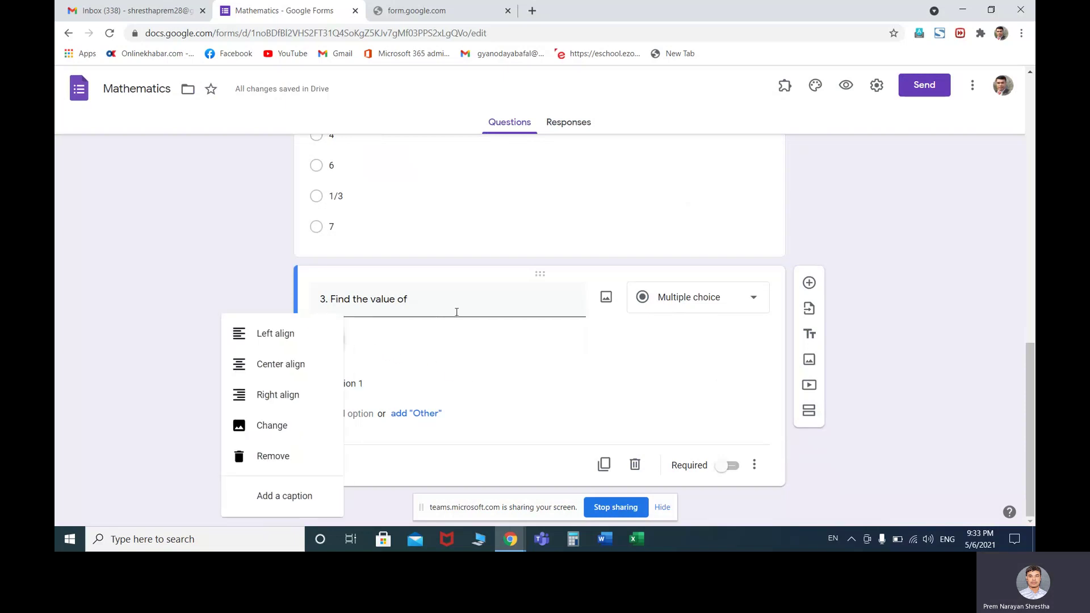
{"action": "left_click", "coordinate": [461, 307]}
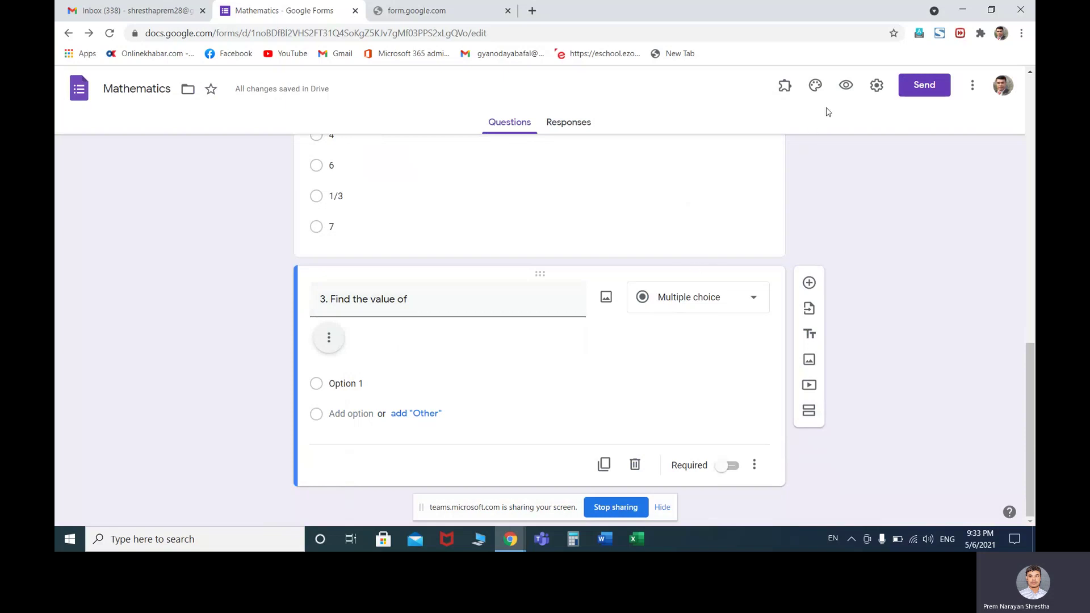
{"action": "left_click", "coordinate": [784, 85]}
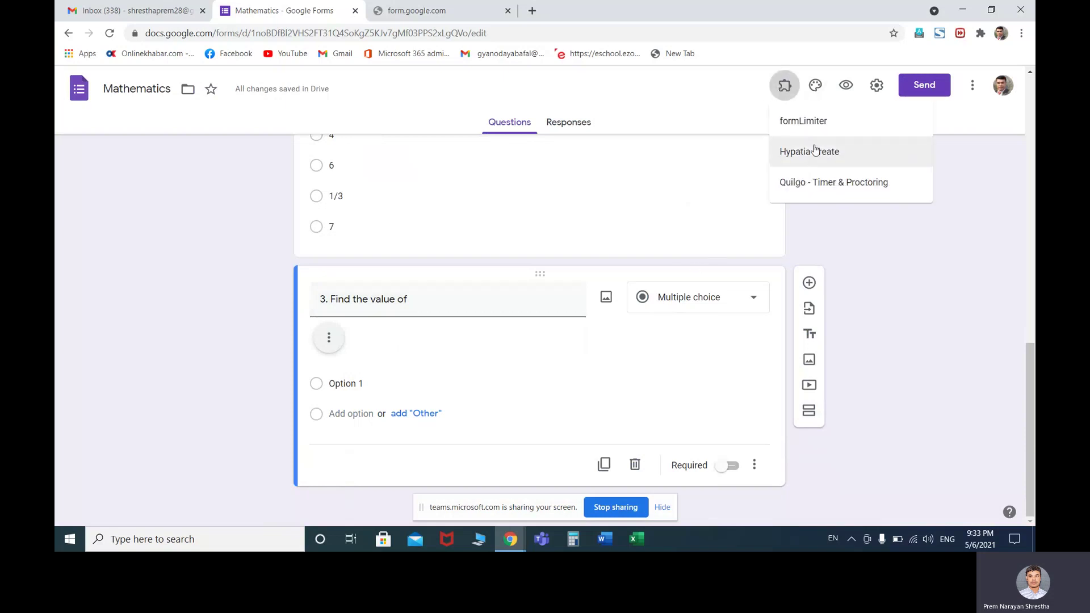
In Hypatia Create's math editor, enter cos θ = √3
{"action": "left_click", "coordinate": [810, 155]}
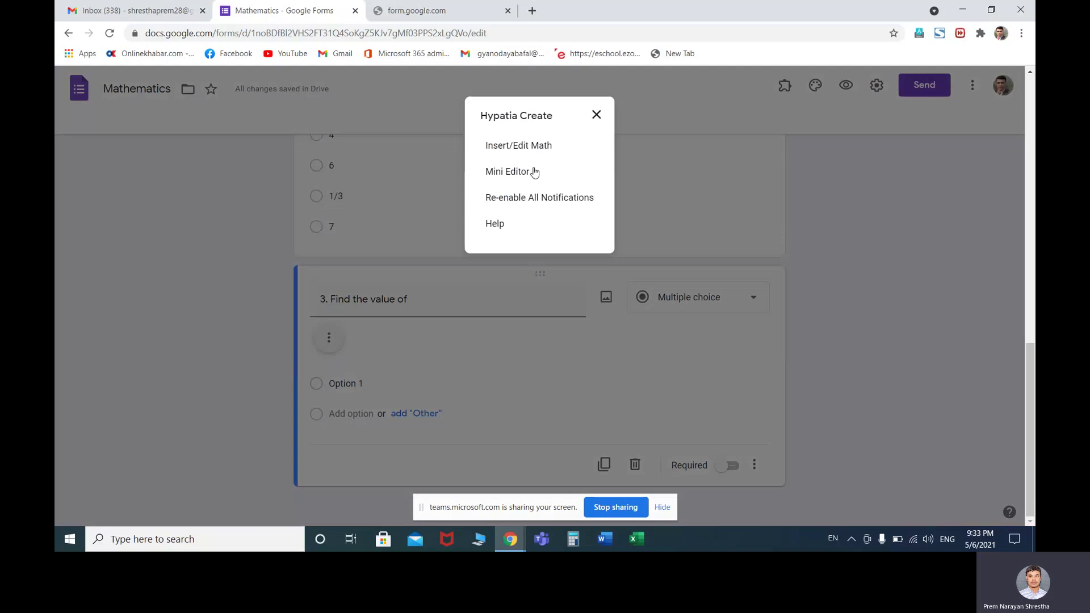
{"action": "left_click", "coordinate": [522, 146]}
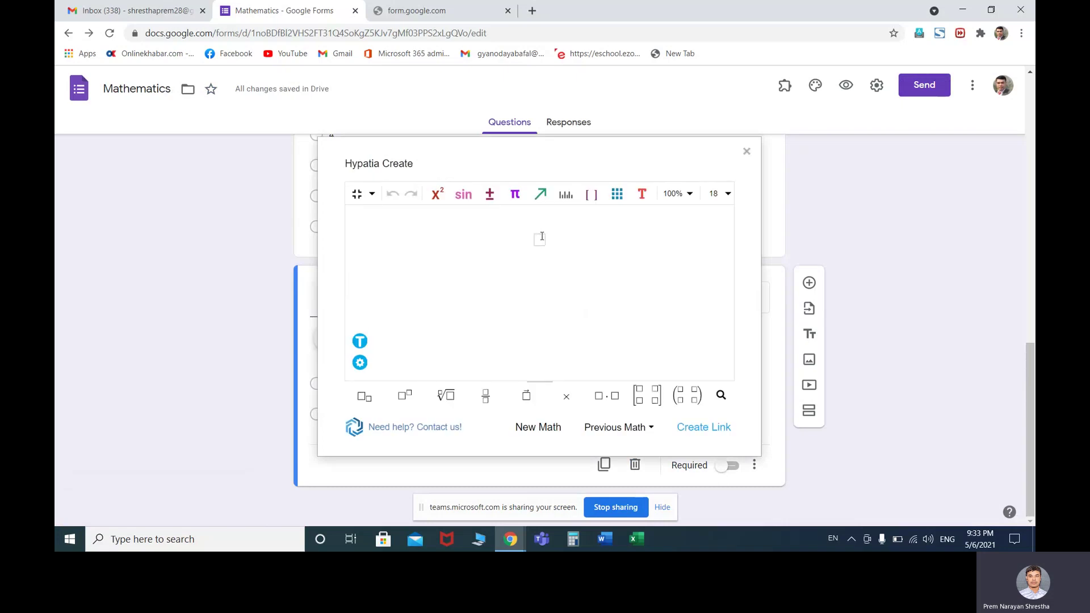
{"action": "type", "text": "cos"}
{"action": "left_click", "coordinate": [515, 194]}
{"action": "left_click", "coordinate": [644, 231]}
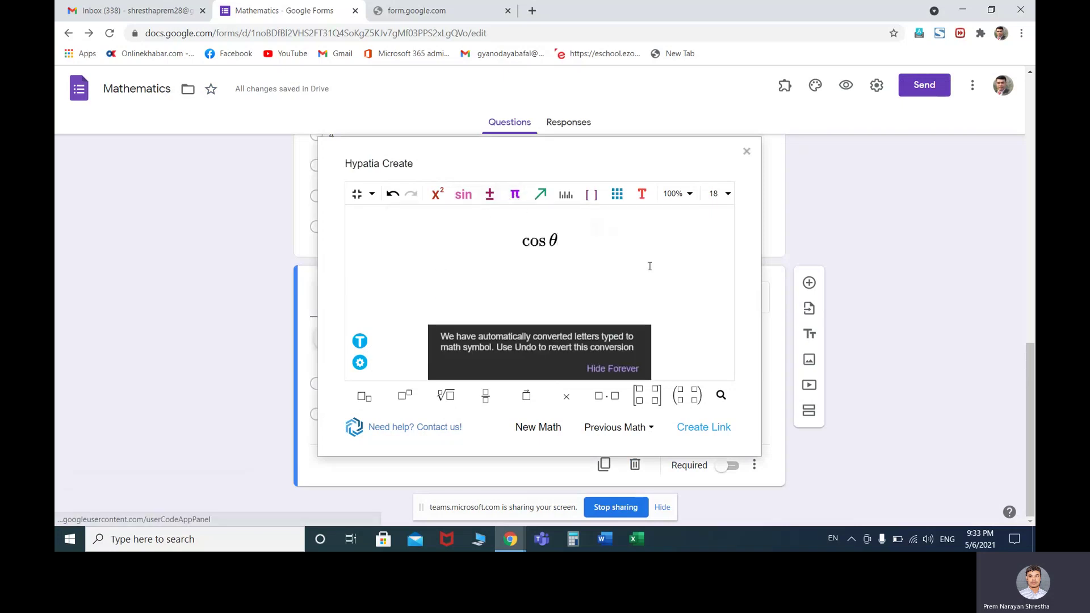
{"action": "type", "text": "="}
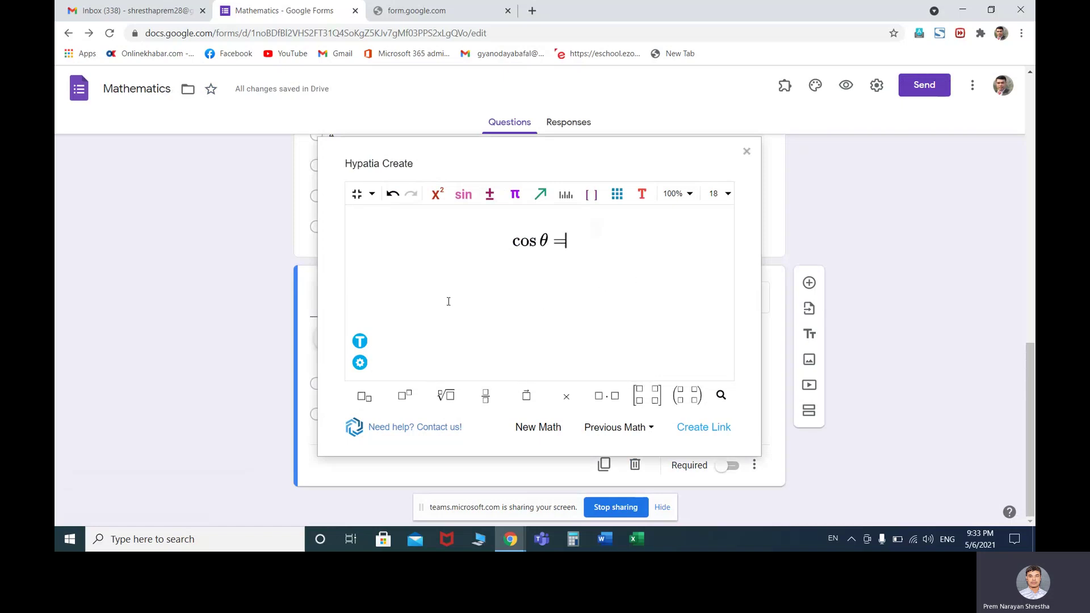
{"action": "left_click", "coordinate": [446, 397]}
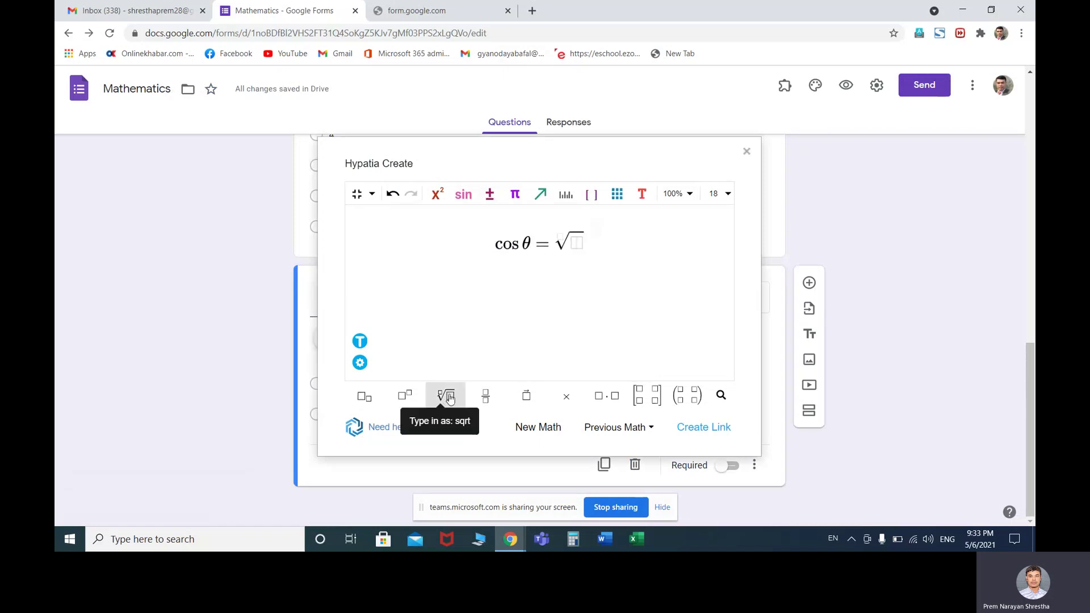
{"action": "type", "text": "3"}
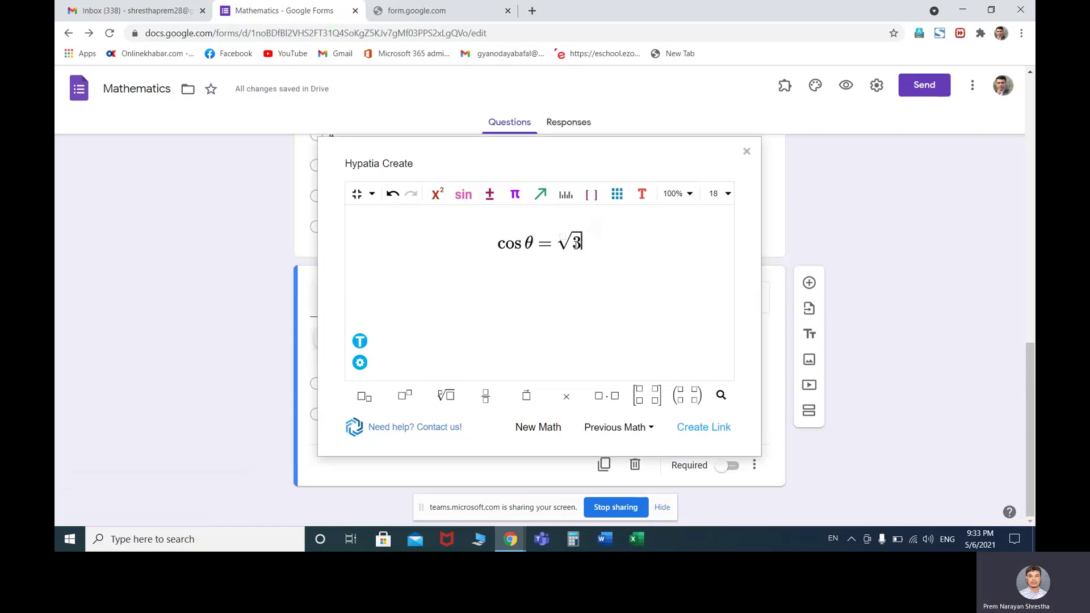
Extend the equation with cos 60⁰, generate its image link, and close the editor
{"action": "key", "text": "Right"}
{"action": "type", "text": "cos"}
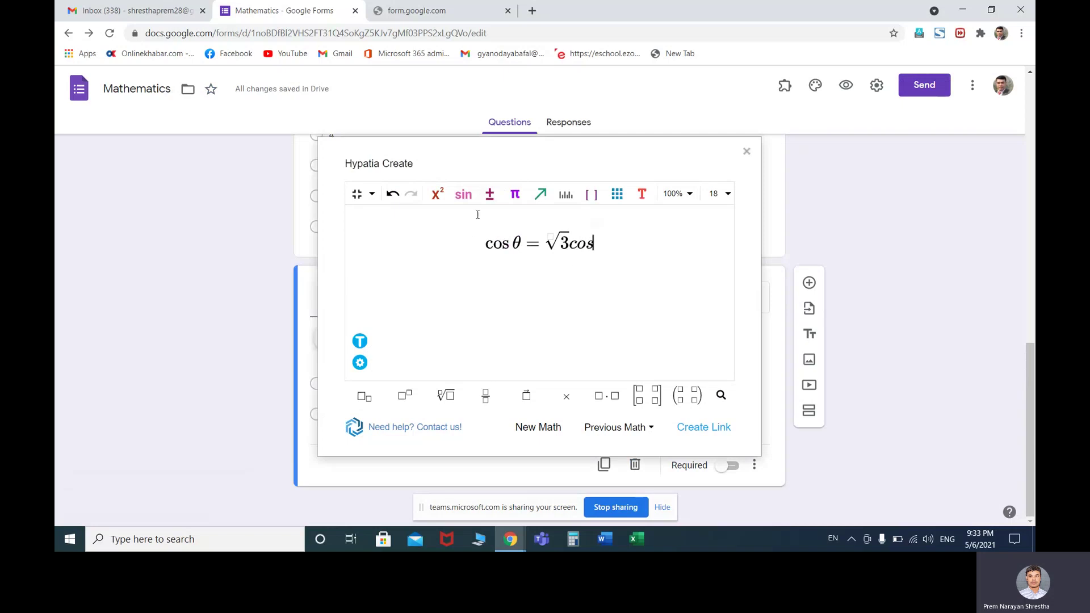
{"action": "left_click", "coordinate": [437, 194]}
{"action": "left_click", "coordinate": [560, 233]}
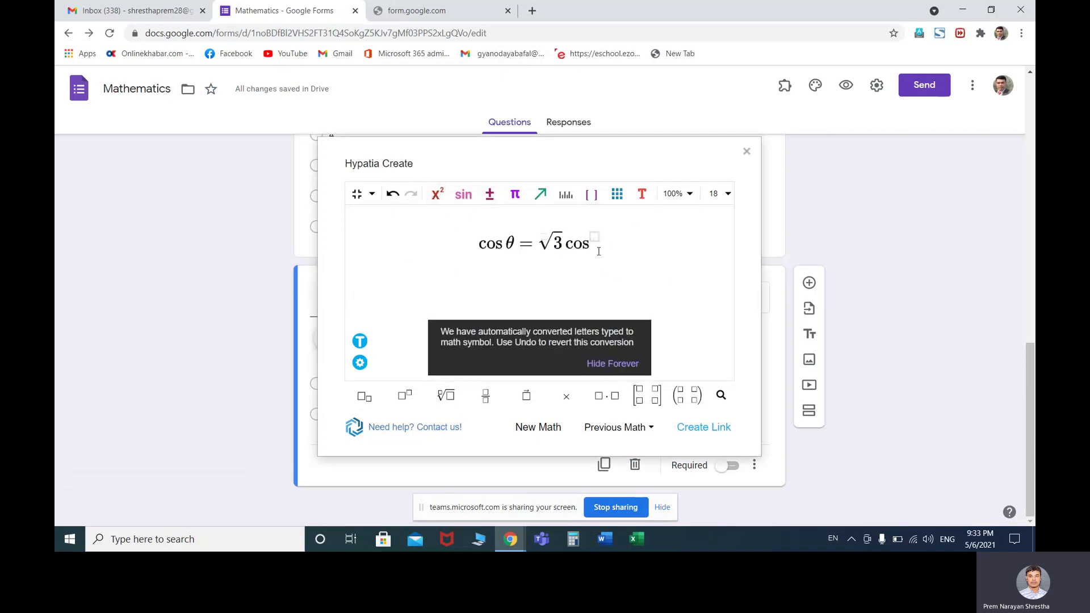
{"action": "key", "text": "BackSpace"}
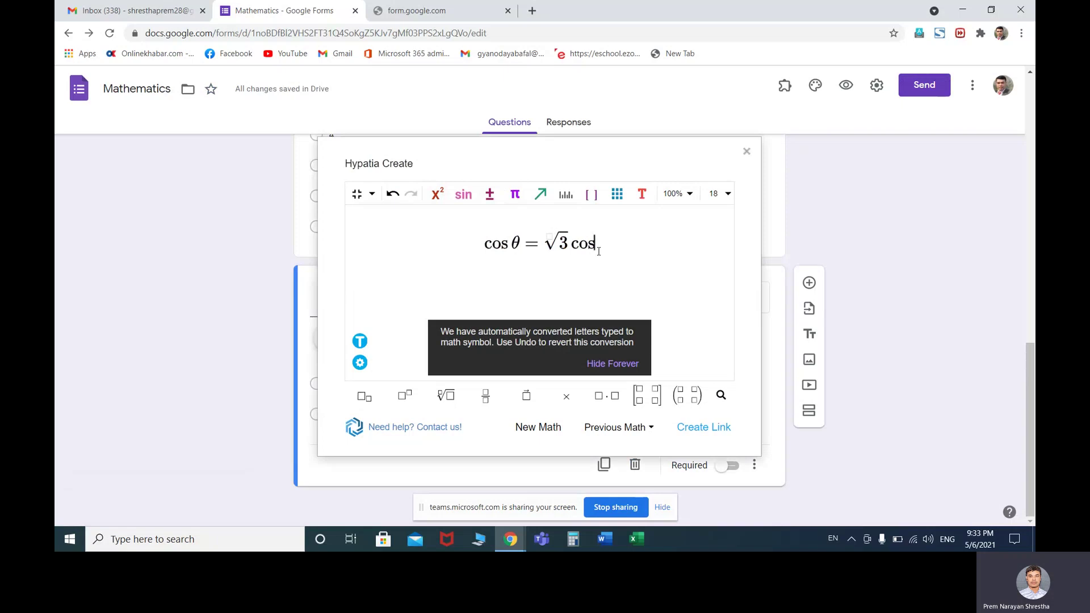
{"action": "type", "text": "60"}
{"action": "left_click", "coordinate": [438, 196]}
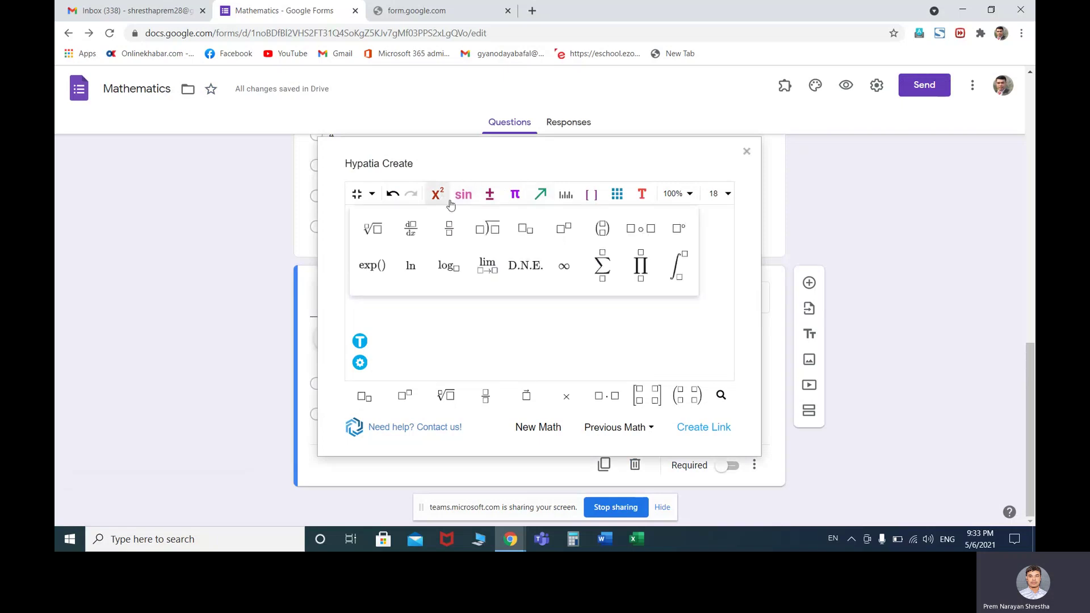
{"action": "left_click", "coordinate": [561, 232]}
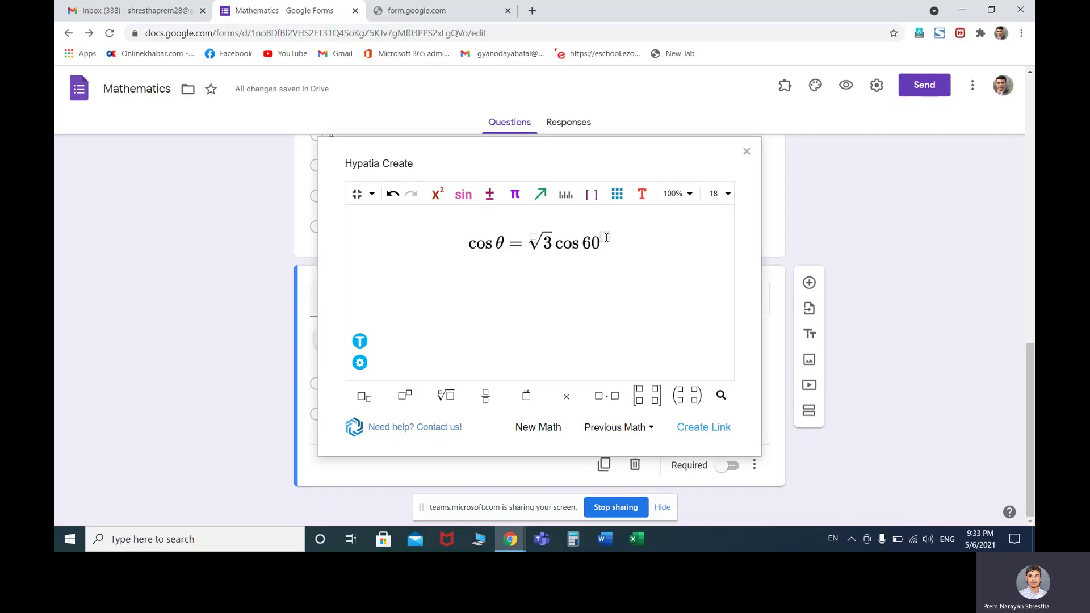
{"action": "type", "text": "0"}
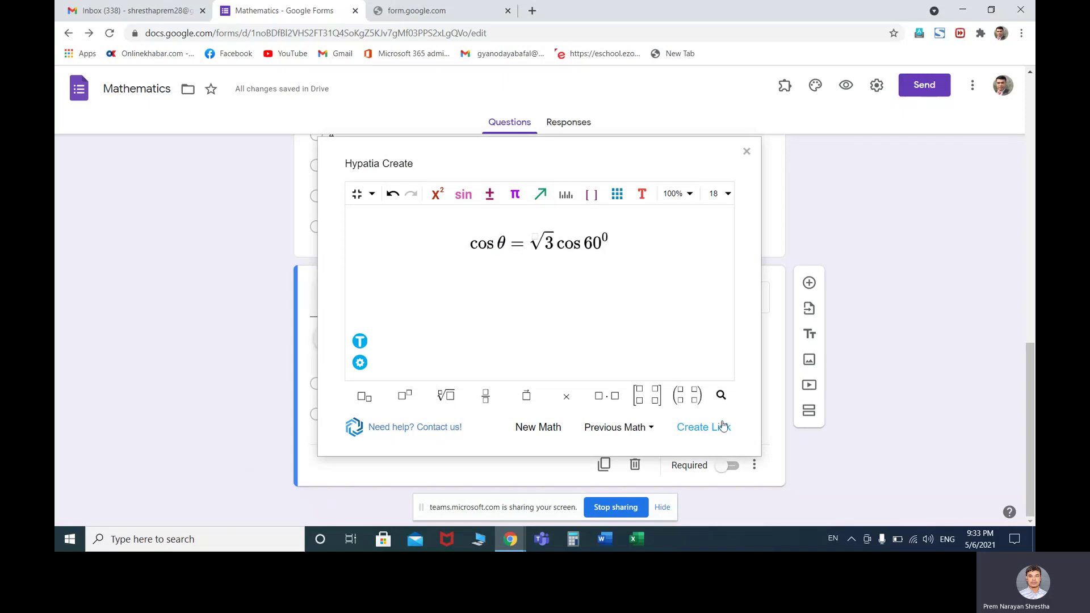
{"action": "left_click", "coordinate": [719, 431]}
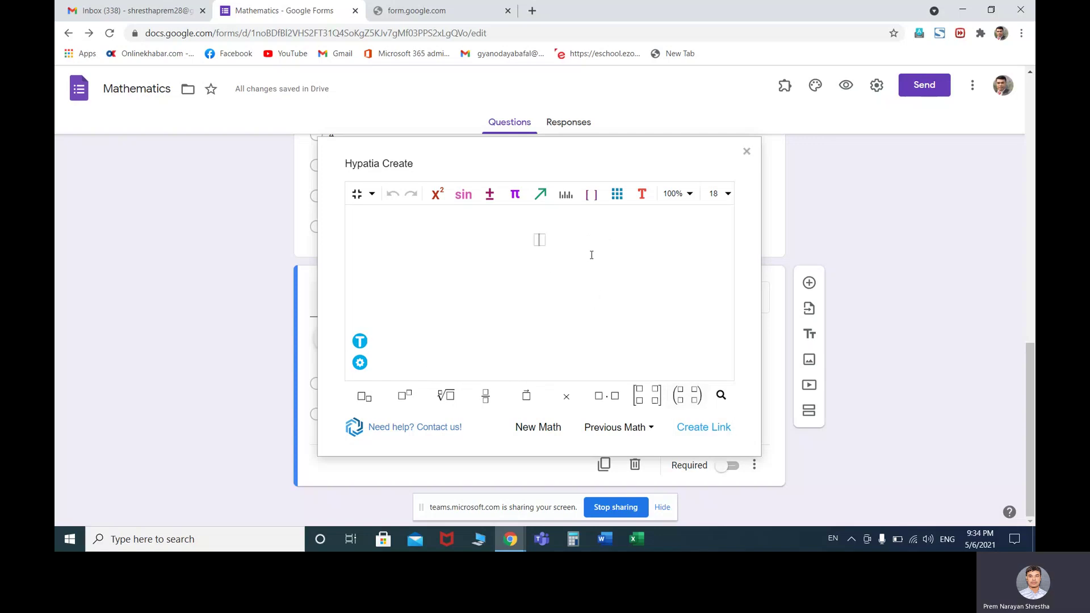
{"action": "left_click", "coordinate": [746, 152]}
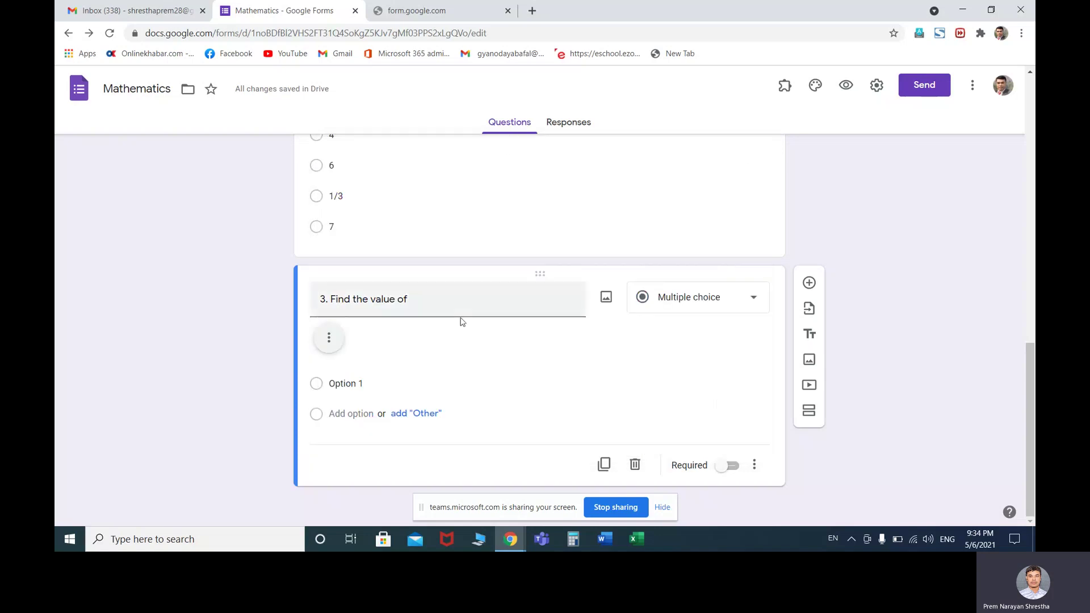
Insert the cos θ = √3 cos 60⁰ image into question 3, replacing the old θ link
{"action": "left_click", "coordinate": [497, 308]}
{"action": "left_click", "coordinate": [497, 307]}
{"action": "left_click", "coordinate": [606, 300]}
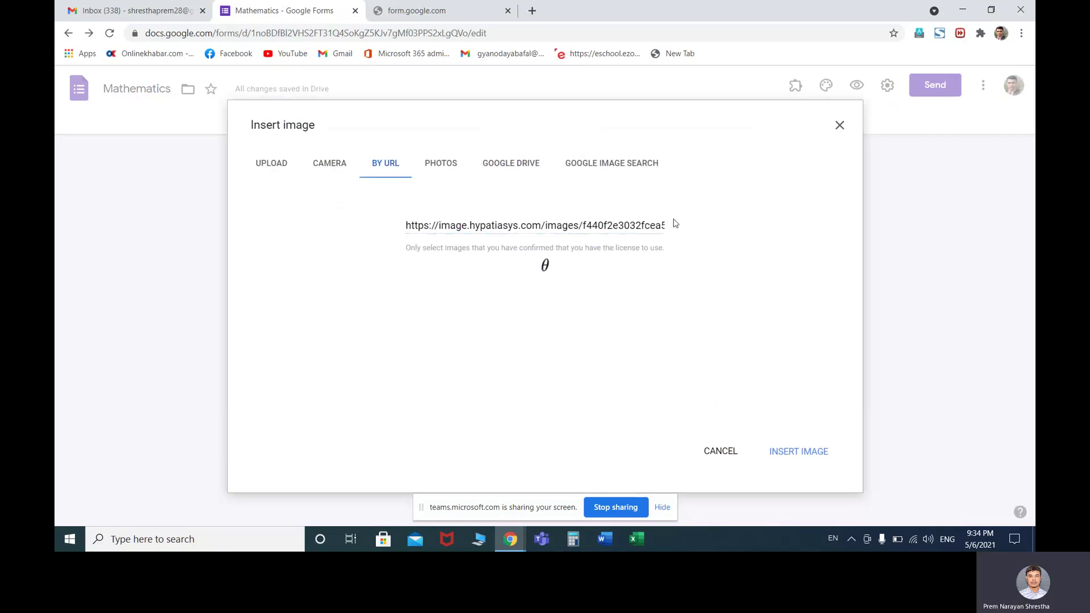
{"action": "left_click", "coordinate": [657, 226]}
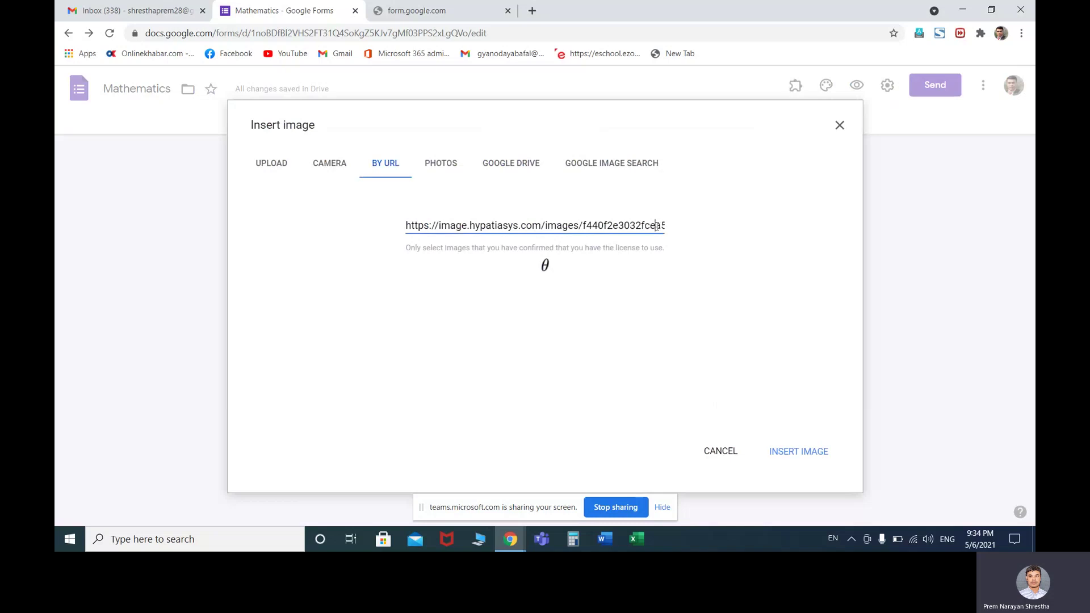
{"action": "left_click", "coordinate": [666, 229]}
{"action": "left_click", "coordinate": [442, 226]}
{"action": "left_click_drag", "start_coordinate": [442, 226], "coordinate": [709, 230]}
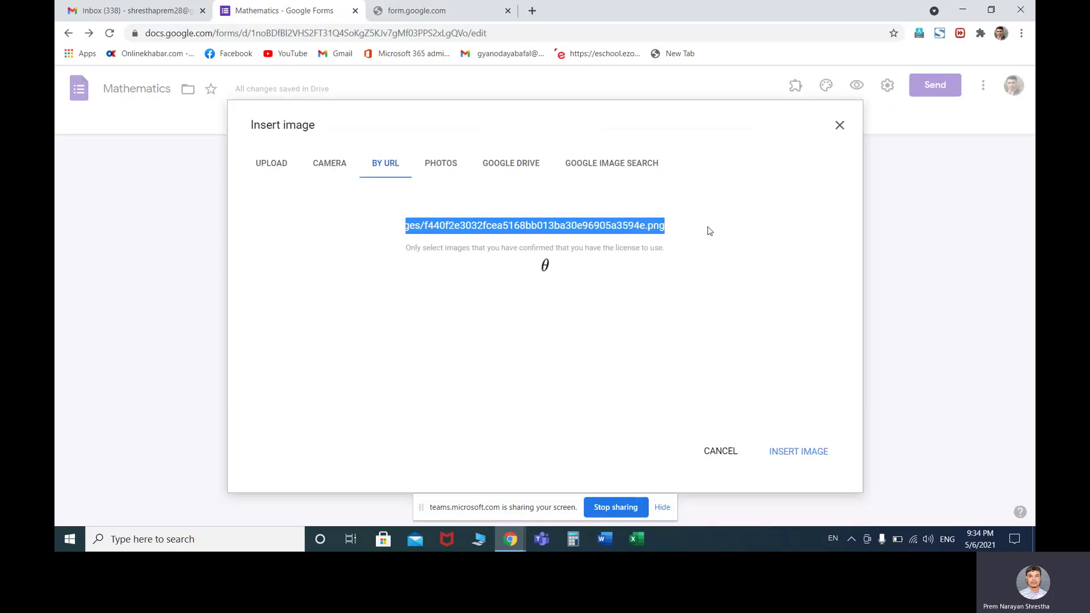
{"action": "key", "text": "BackSpace"}
{"action": "key", "text": "BackSpace"}
{"action": "key", "text": "BackSpace"}
{"action": "key", "text": "BackSpace"}
{"action": "key", "text": "BackSpace"}
{"action": "key", "text": "BackSpace"}
{"action": "key", "text": "BackSpace"}
{"action": "key", "text": "BackSpace"}
{"action": "key", "text": "BackSpace"}
{"action": "key", "text": "BackSpace"}
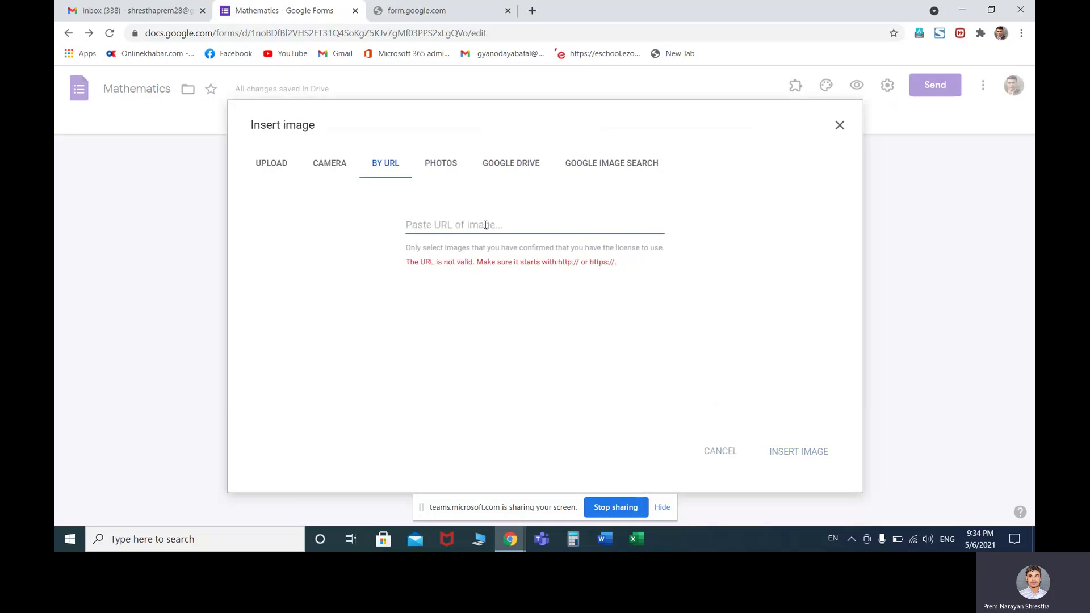
{"action": "key", "text": "ctrl+v"}
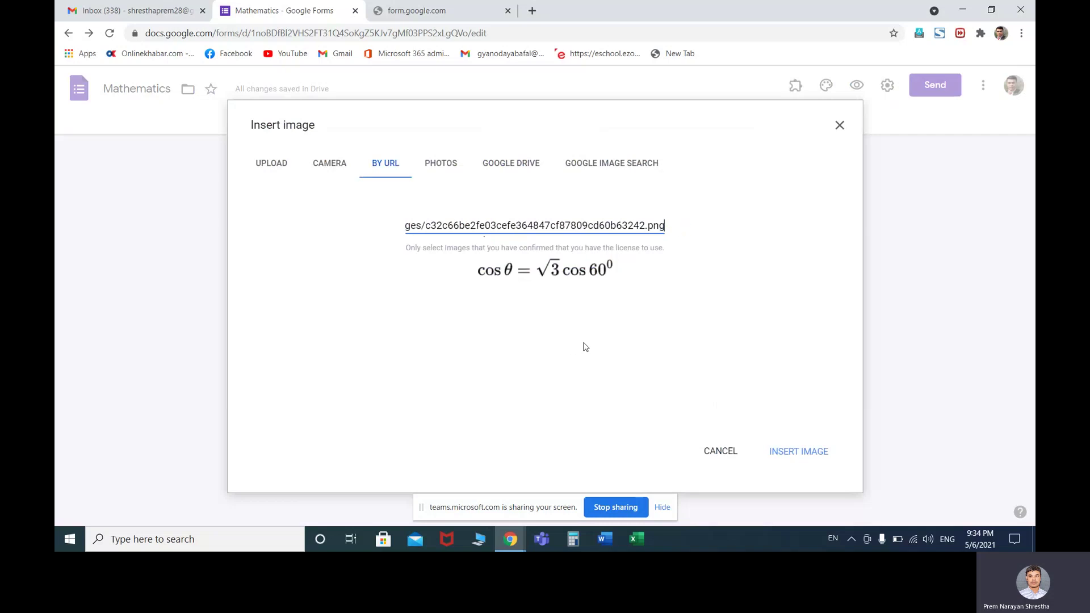
{"action": "left_click", "coordinate": [773, 453]}
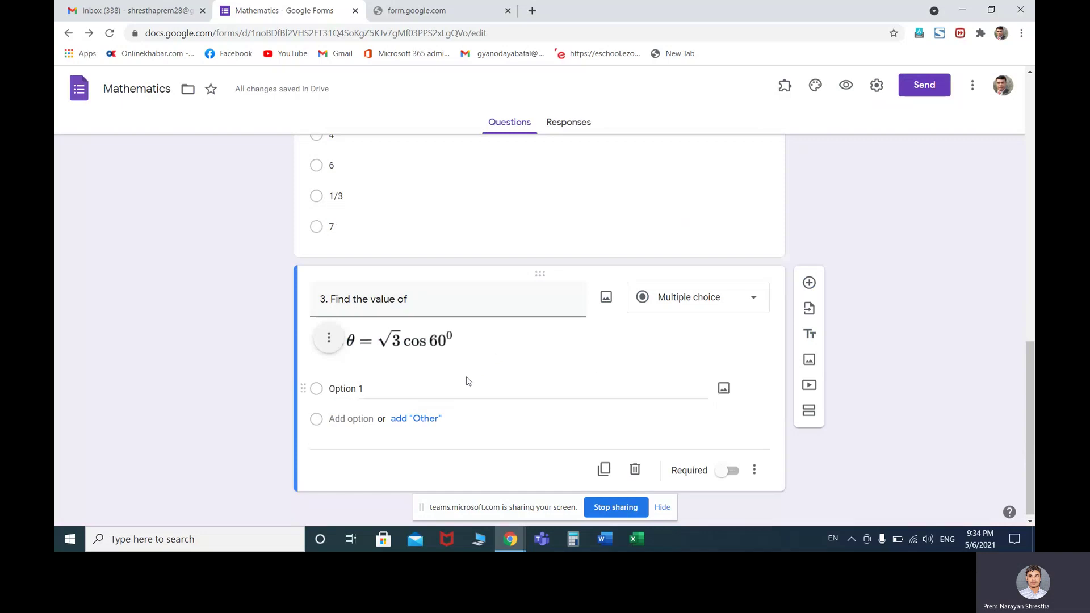
Enter answer options 2, 3, 8 and 1/2 for question 3, then add another question
{"action": "left_click", "coordinate": [379, 390]}
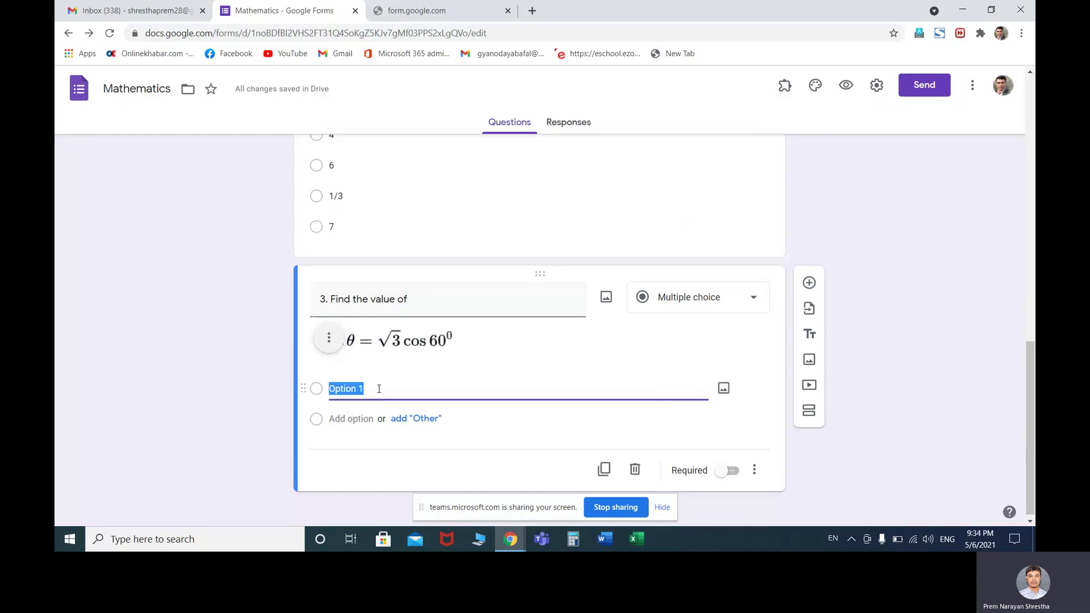
{"action": "type", "text": "2"}
{"action": "key", "text": "Return"}
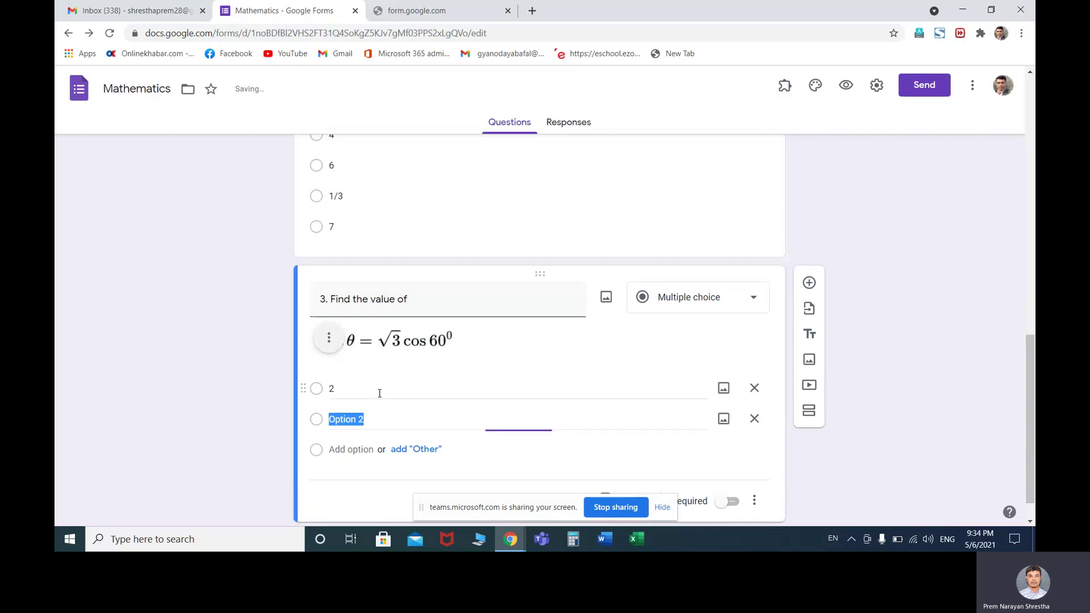
{"action": "type", "text": "3"}
{"action": "key", "text": "Return"}
{"action": "type", "text": "8"}
{"action": "key", "text": "Return"}
{"action": "type", "text": "1/2"}
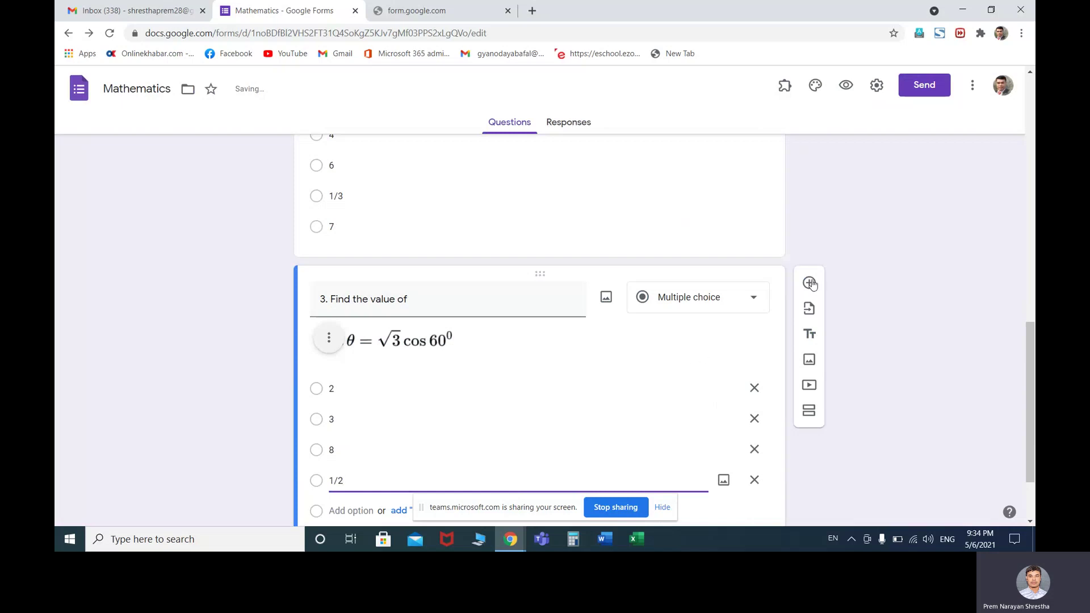
{"action": "left_click", "coordinate": [810, 283]}
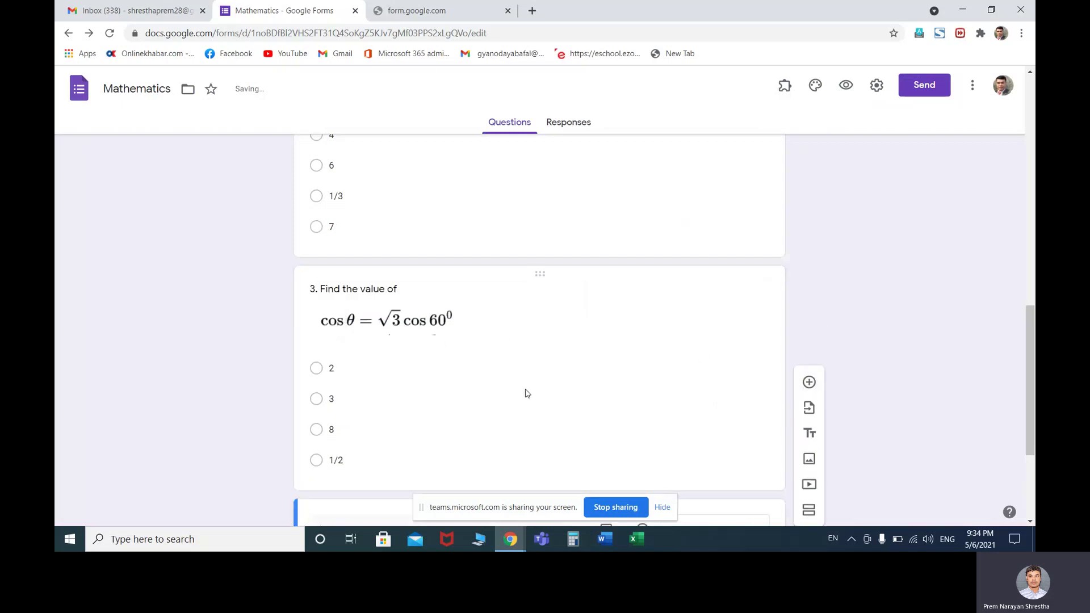
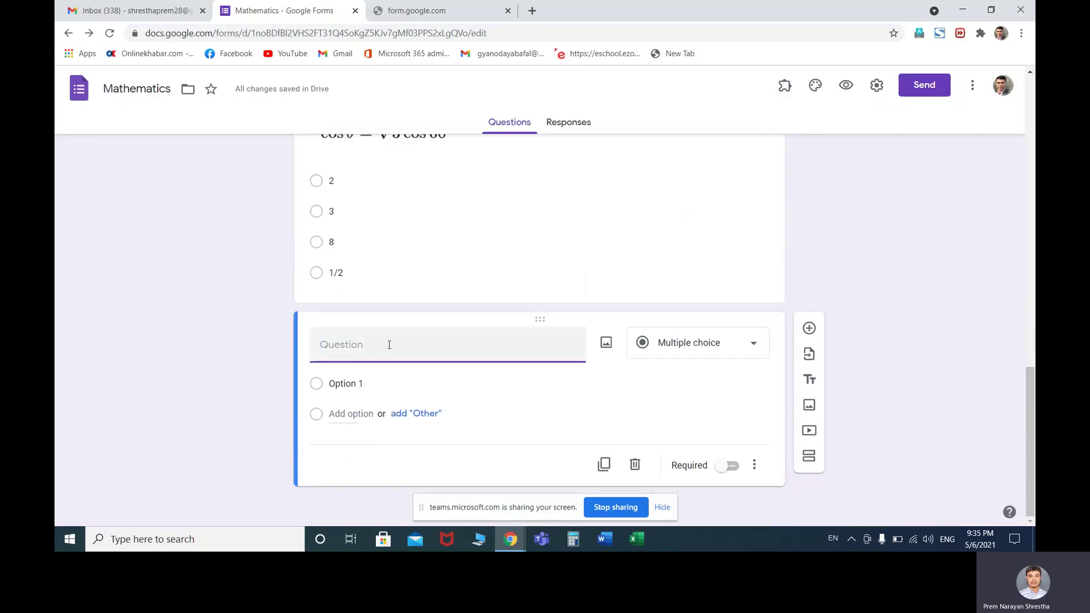
Title the fourth question '4. Find the value of x'
{"action": "type", "text": "4. Find the value of x"}
{"action": "left_click", "coordinate": [605, 546]}
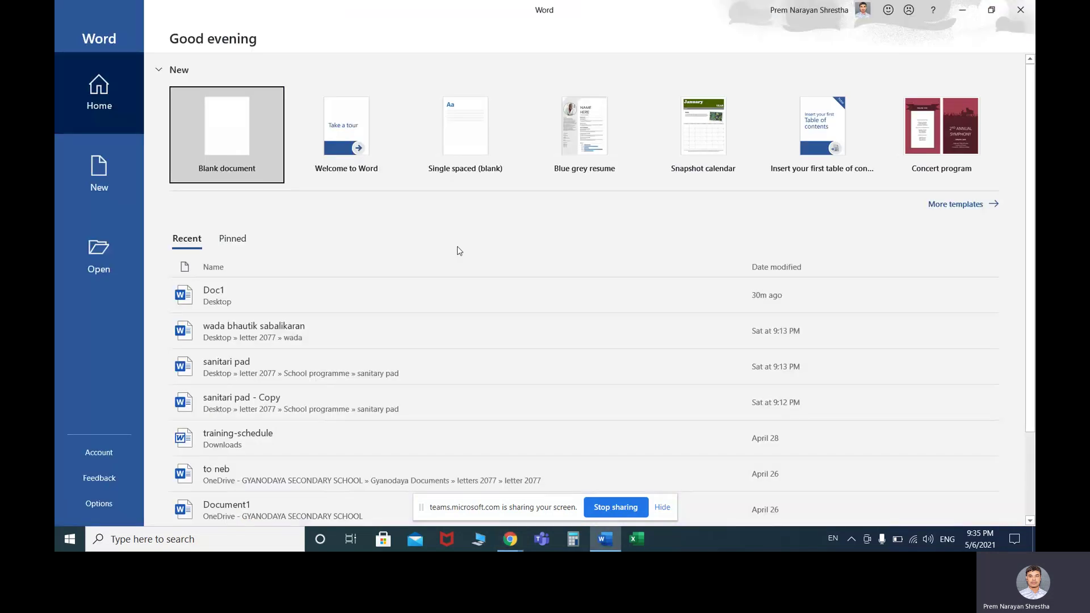
Create a blank Word document and draw a horizontal line near the top of the page
{"action": "left_click", "coordinate": [220, 136]}
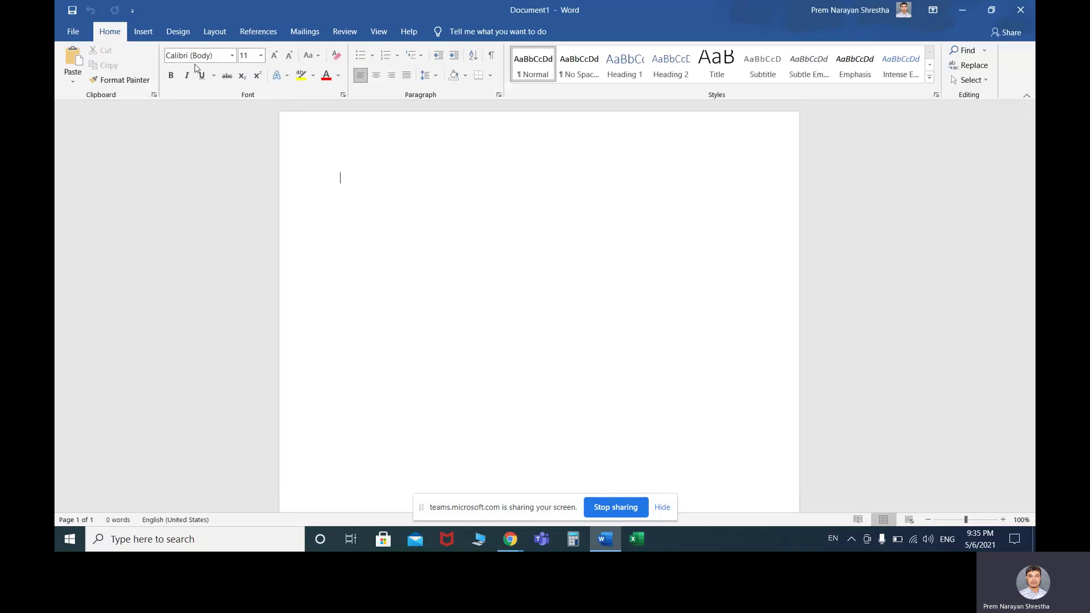
{"action": "left_click", "coordinate": [143, 32]}
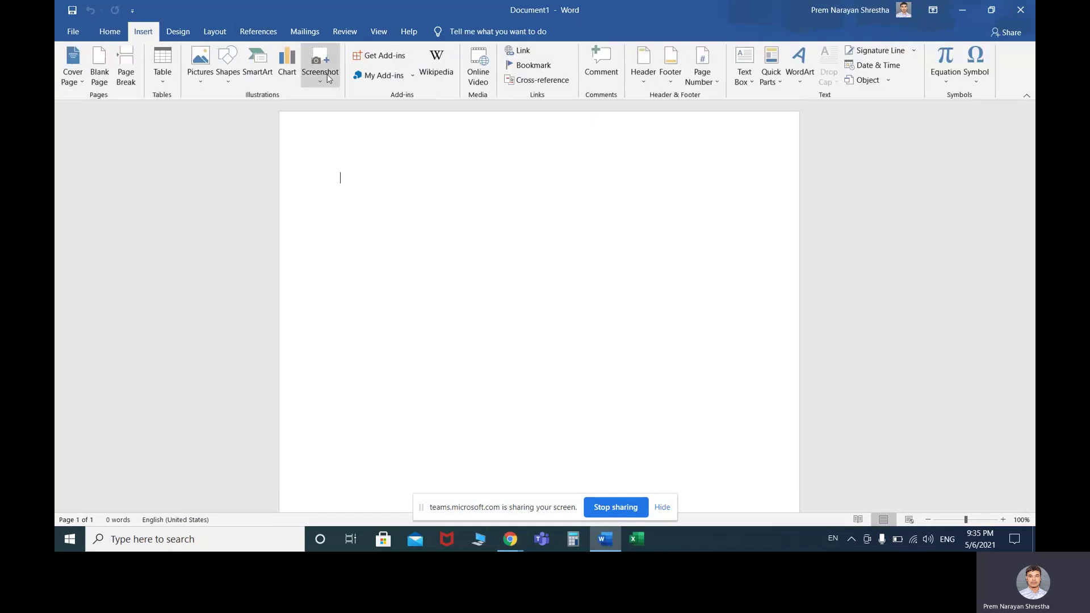
{"action": "left_click", "coordinate": [228, 76]}
{"action": "left_click", "coordinate": [234, 109]}
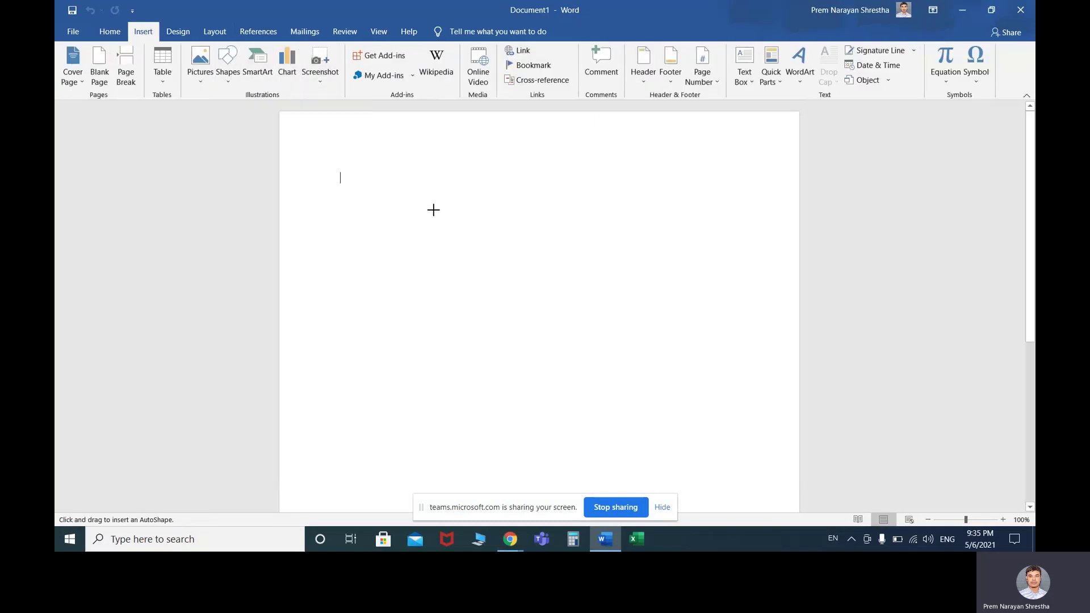
{"action": "left_click_drag", "start_coordinate": [432, 210], "coordinate": [601, 209]}
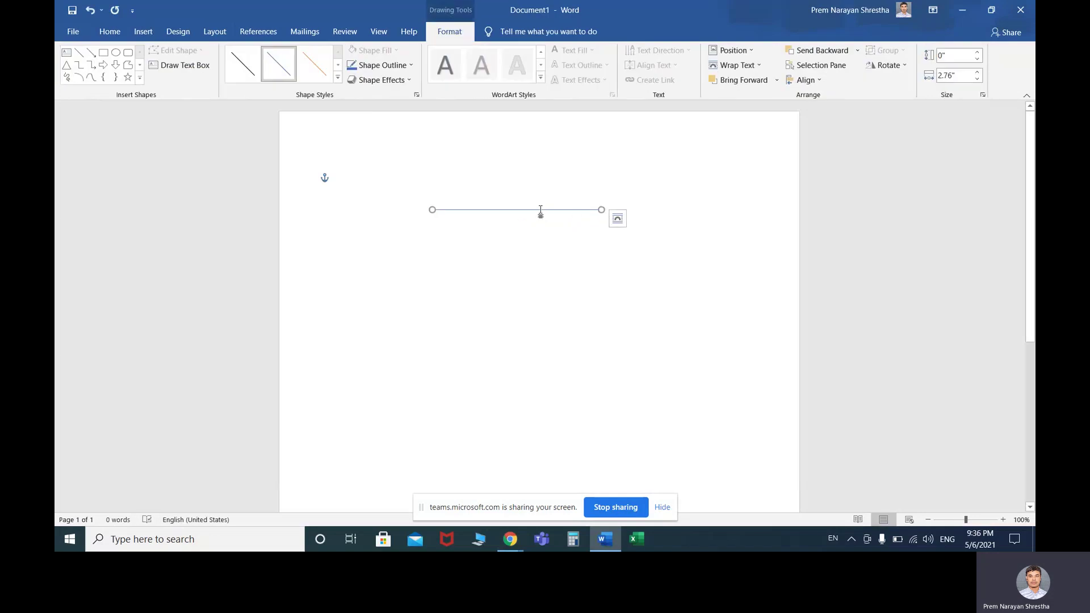
{"action": "left_click", "coordinate": [538, 213]}
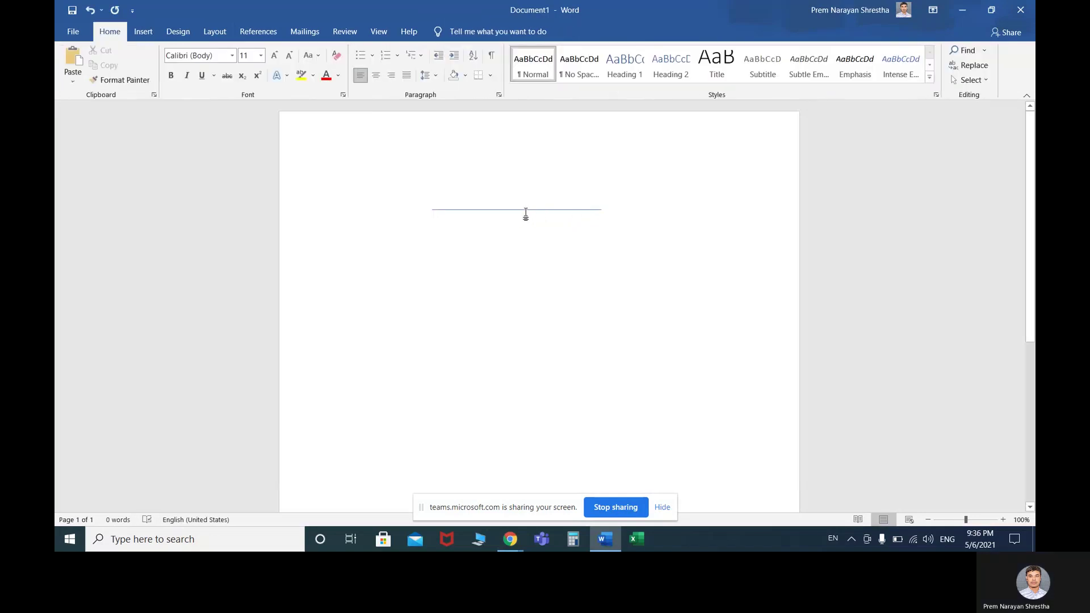
Copy the horizontal line straight down to form a second parallel line below it
{"action": "left_click", "coordinate": [525, 210]}
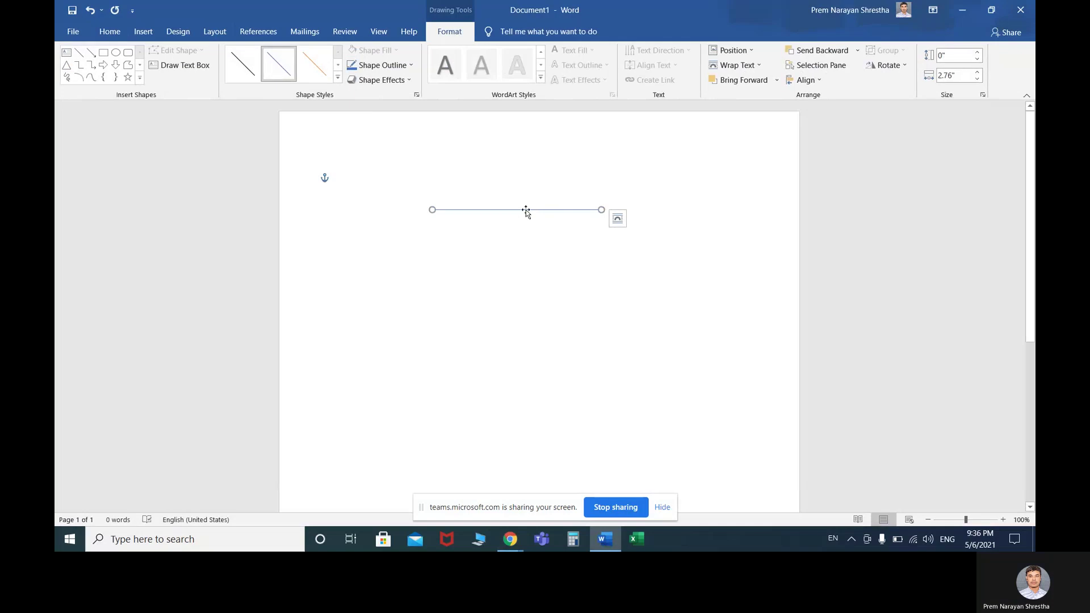
{"action": "left_click", "coordinate": [479, 207]}
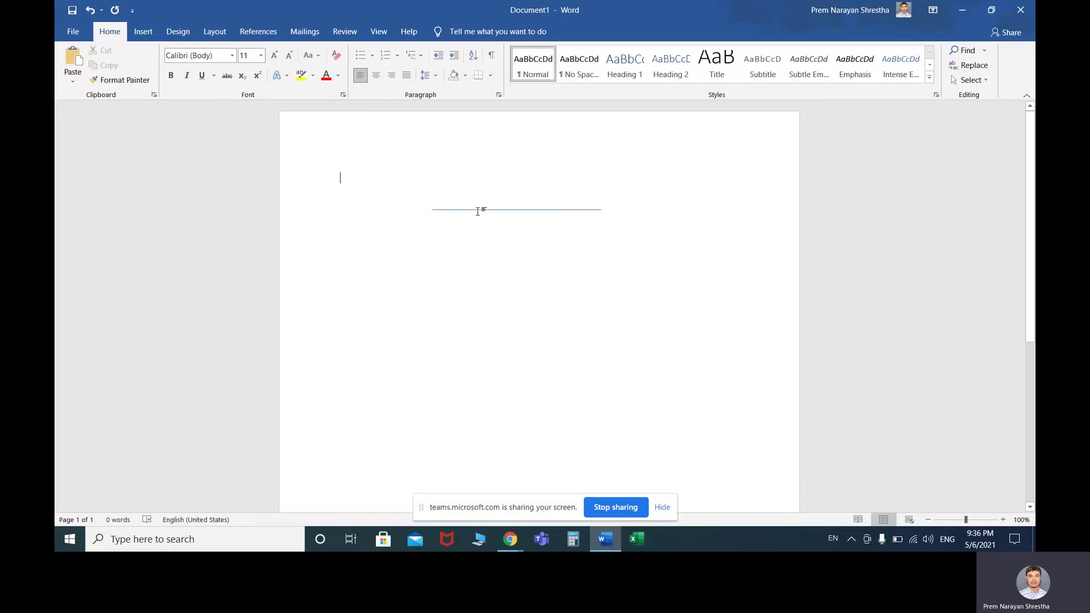
{"action": "key", "text": "ctrl+z"}
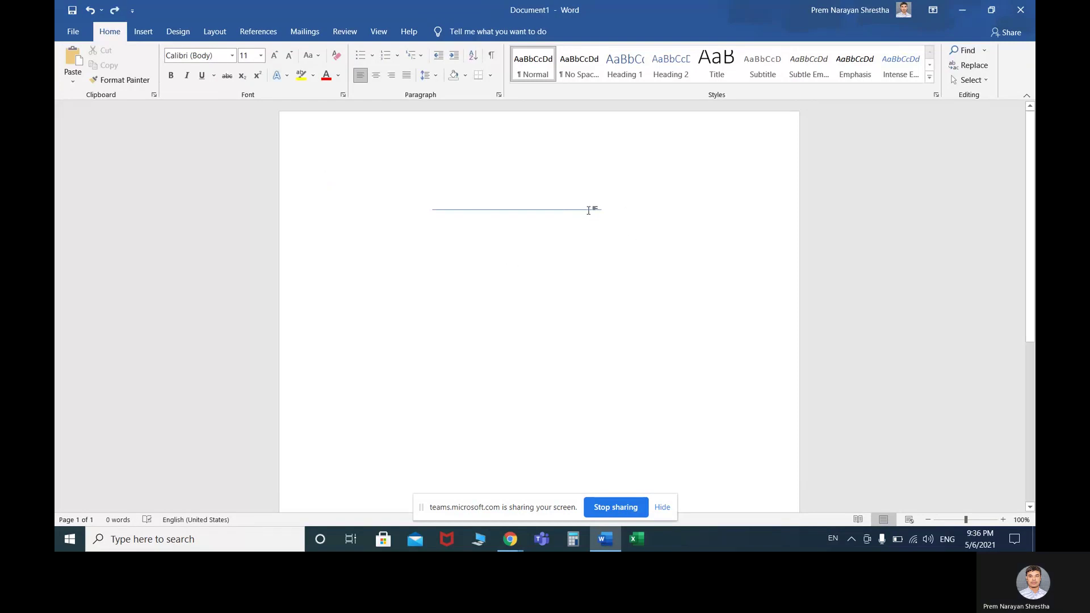
{"action": "left_click", "coordinate": [589, 210]}
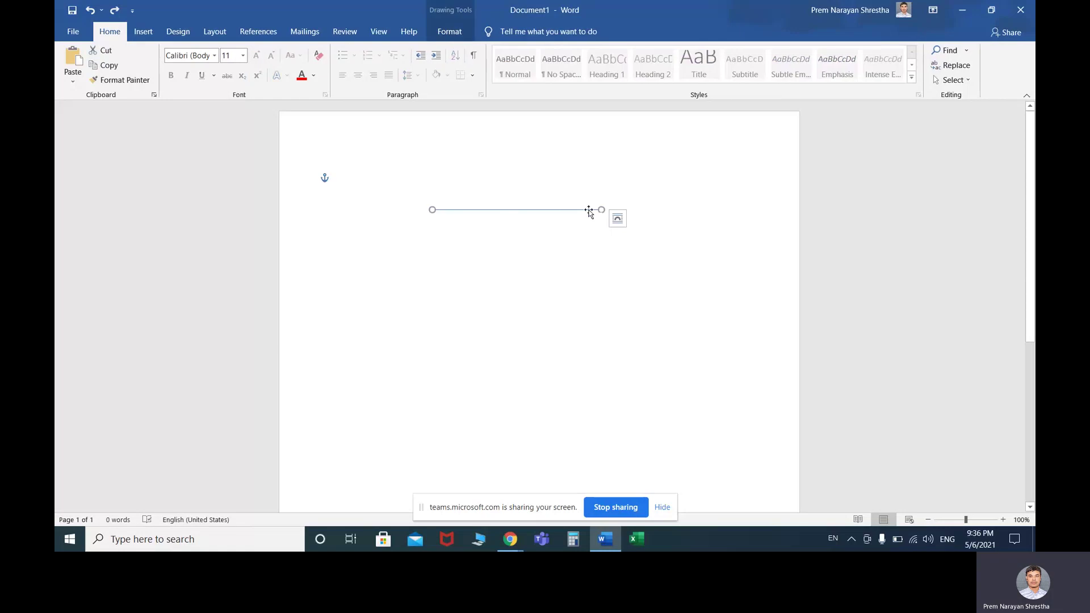
{"action": "left_click_drag", "start_coordinate": [588, 210], "coordinate": [590, 289]}
{"action": "left_click", "coordinate": [424, 235]}
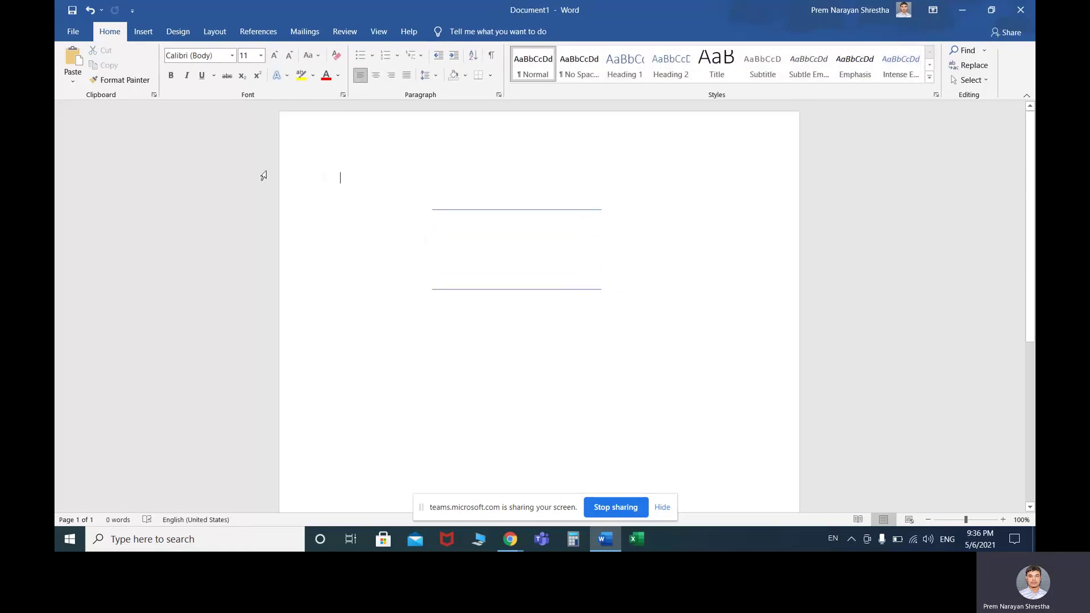
{"action": "left_click", "coordinate": [143, 31]}
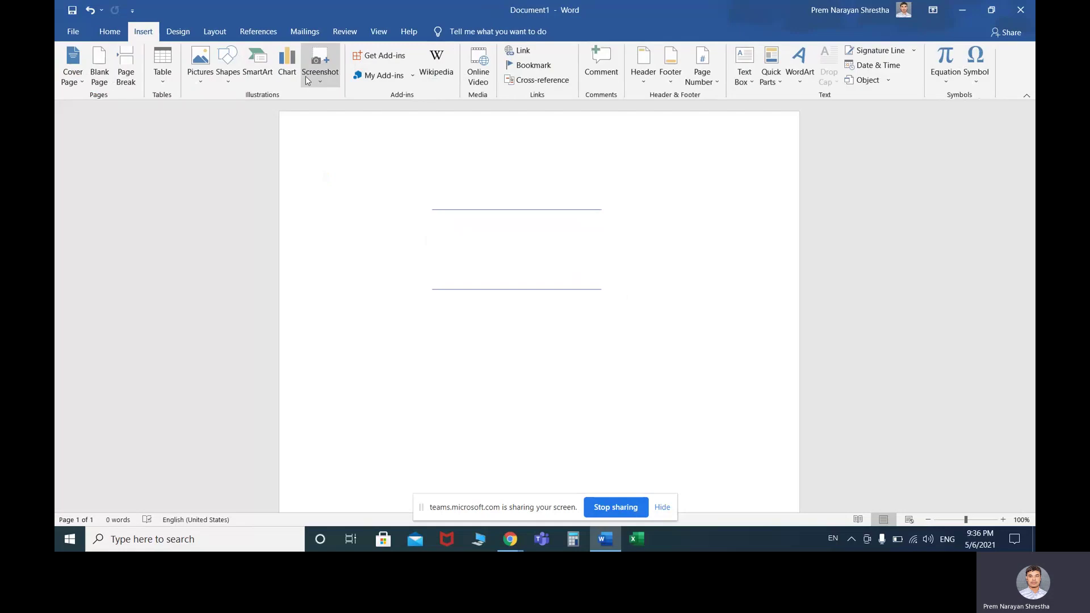
{"action": "left_click", "coordinate": [227, 66]}
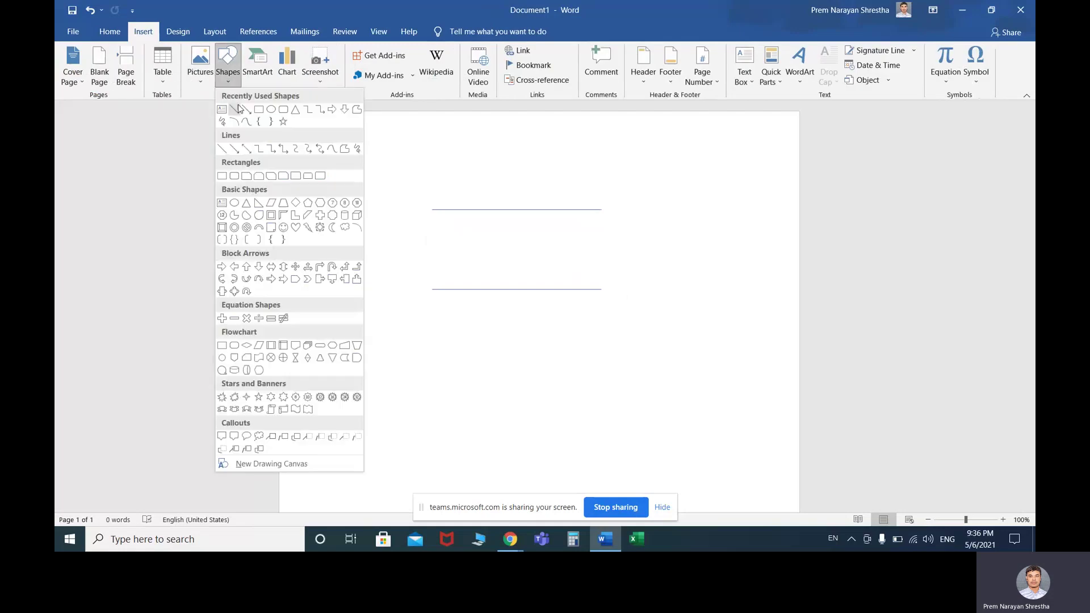
Draw two slanted lines joining the horizontal lines' left ends at a point
{"action": "left_click", "coordinate": [244, 126]}
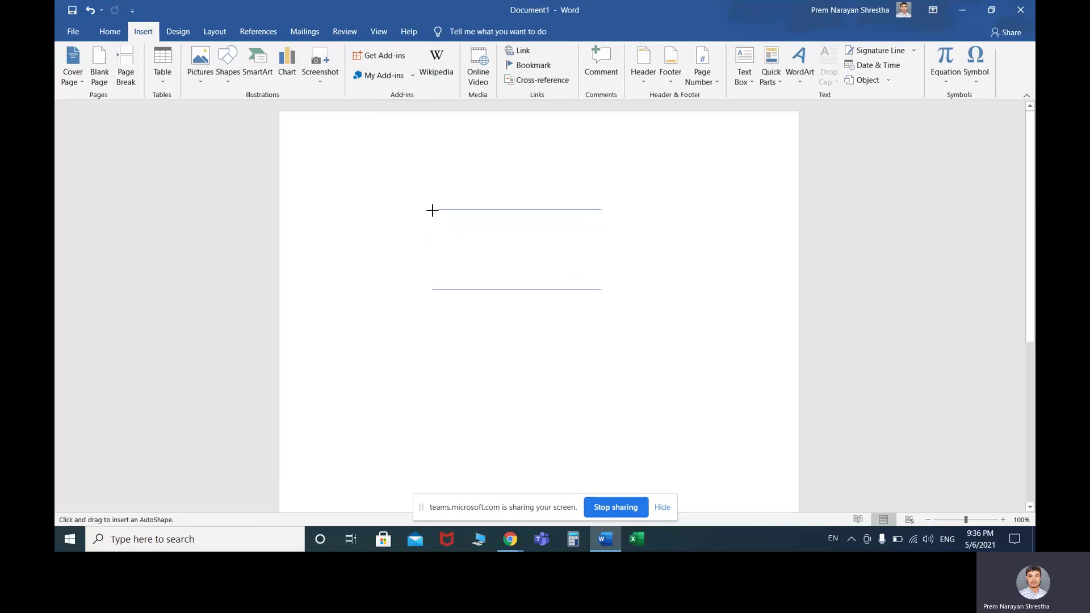
{"action": "mouse_move", "coordinate": [432, 210]}
{"action": "left_mouse_down"}
{"action": "mouse_move", "coordinate": [421, 233]}
{"action": "mouse_move", "coordinate": [391, 247]}
{"action": "mouse_move", "coordinate": [426, 263]}
{"action": "mouse_move", "coordinate": [406, 269]}
{"action": "left_mouse_up"}
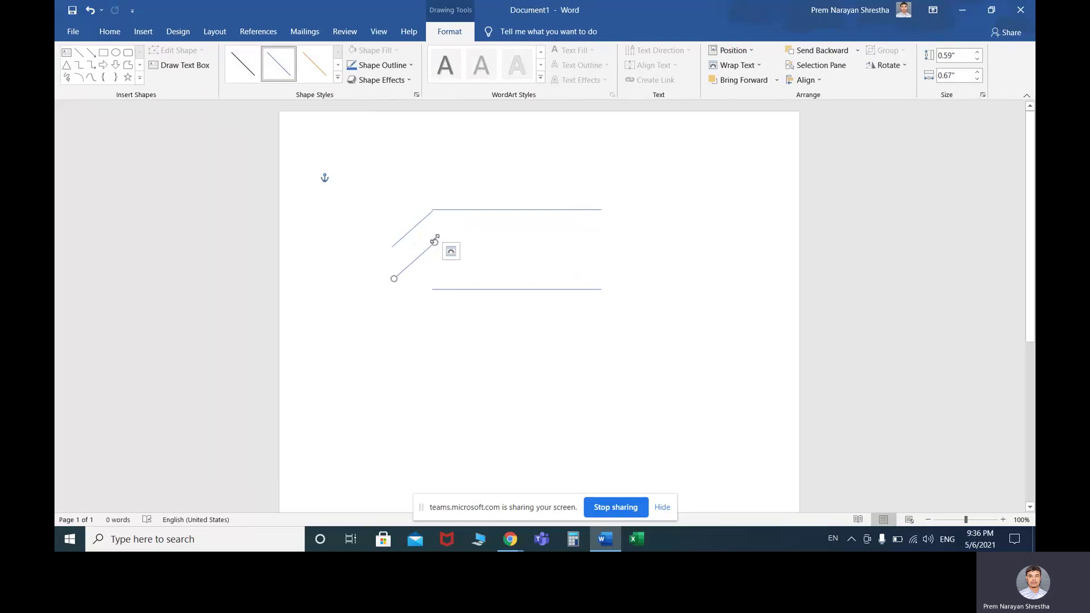
{"action": "left_click_drag", "start_coordinate": [394, 279], "coordinate": [432, 290]}
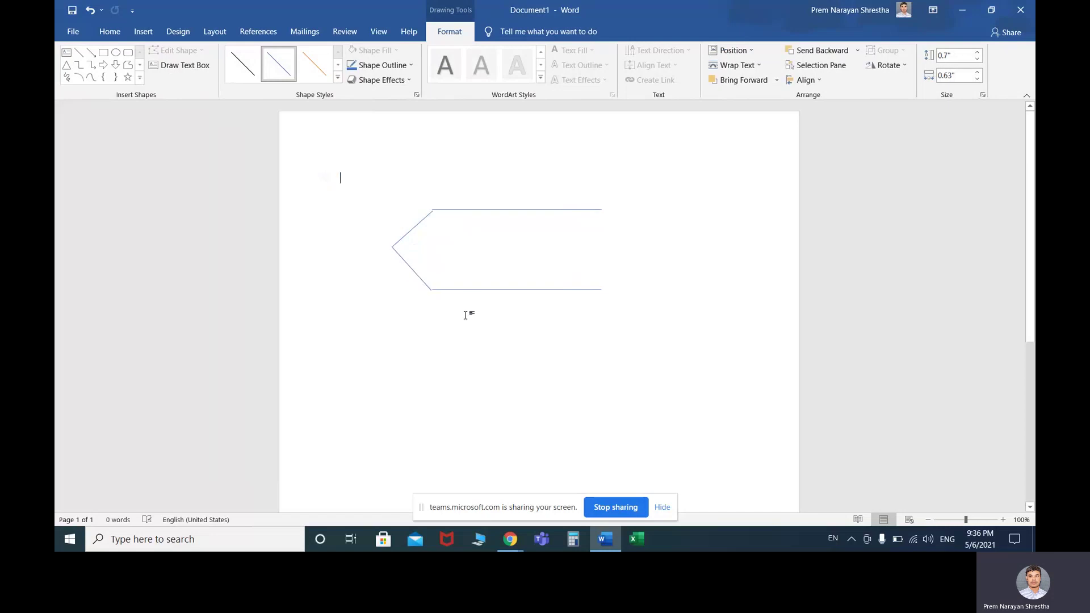
{"action": "left_click", "coordinate": [341, 262]}
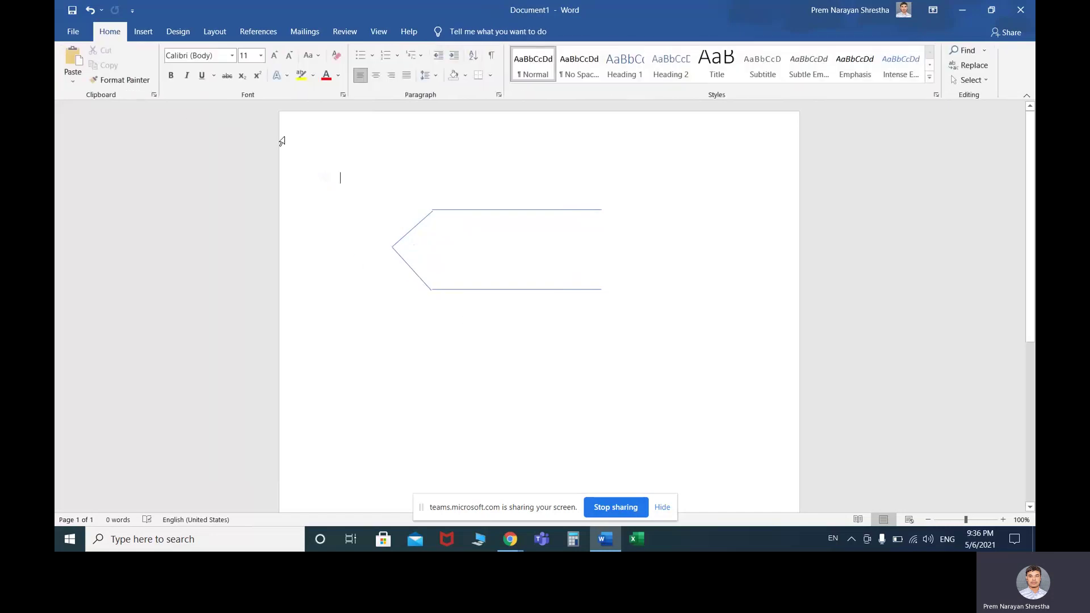
Try multi-selecting the outline's lines with Shift-clicks and Select All
{"action": "left_click", "coordinate": [406, 261]}
{"action": "left_click", "coordinate": [411, 230], "text": "shift"}
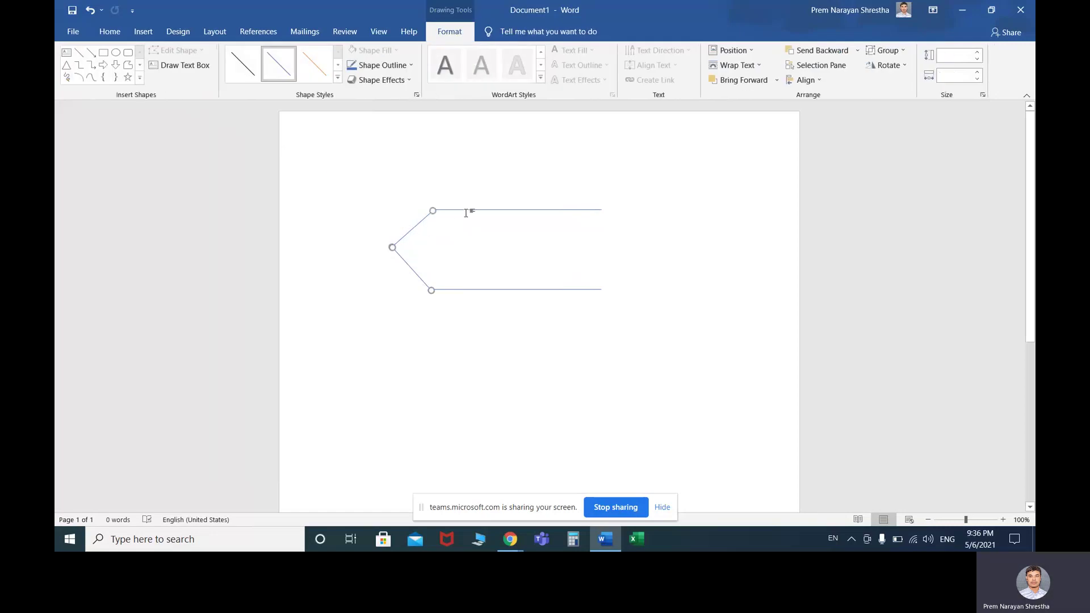
{"action": "left_click", "coordinate": [468, 210], "text": "shift"}
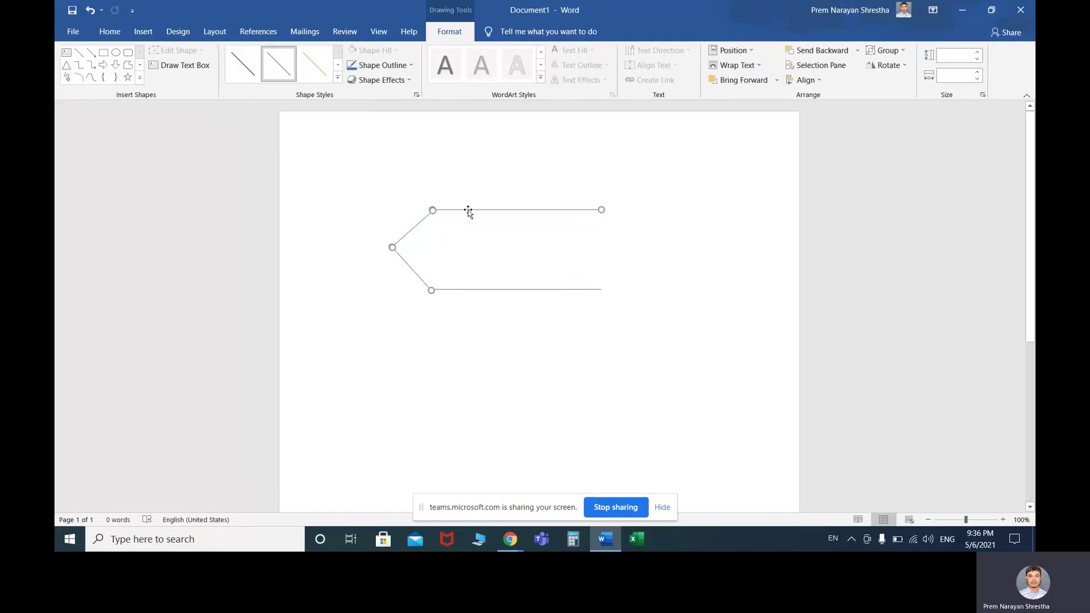
{"action": "left_click", "coordinate": [474, 289]}
{"action": "key", "text": "ctrl+a"}
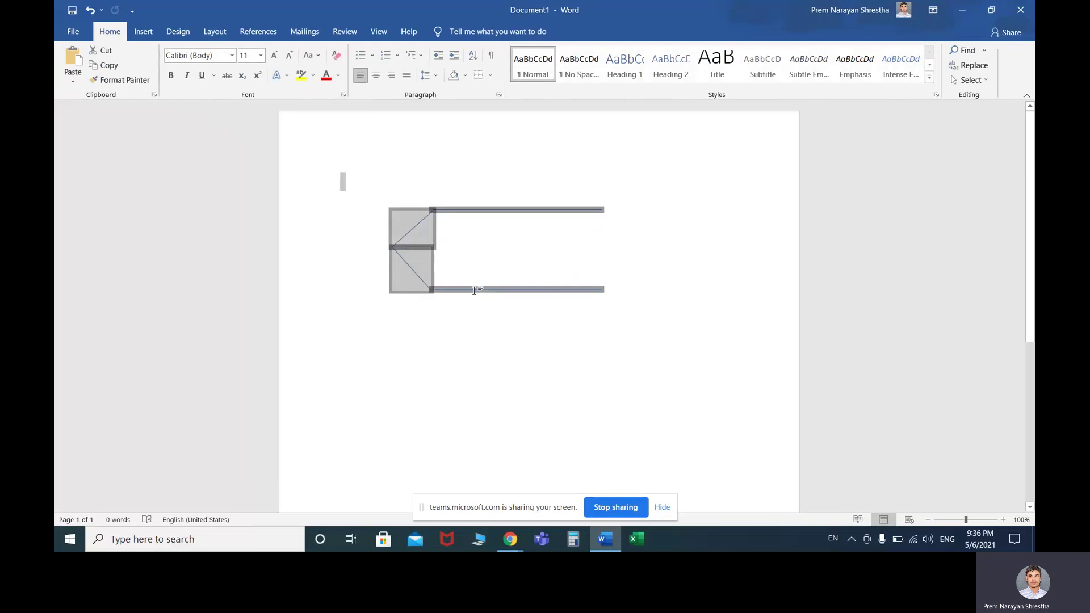
{"action": "right_click", "coordinate": [423, 251]}
{"action": "left_click", "coordinate": [378, 294]}
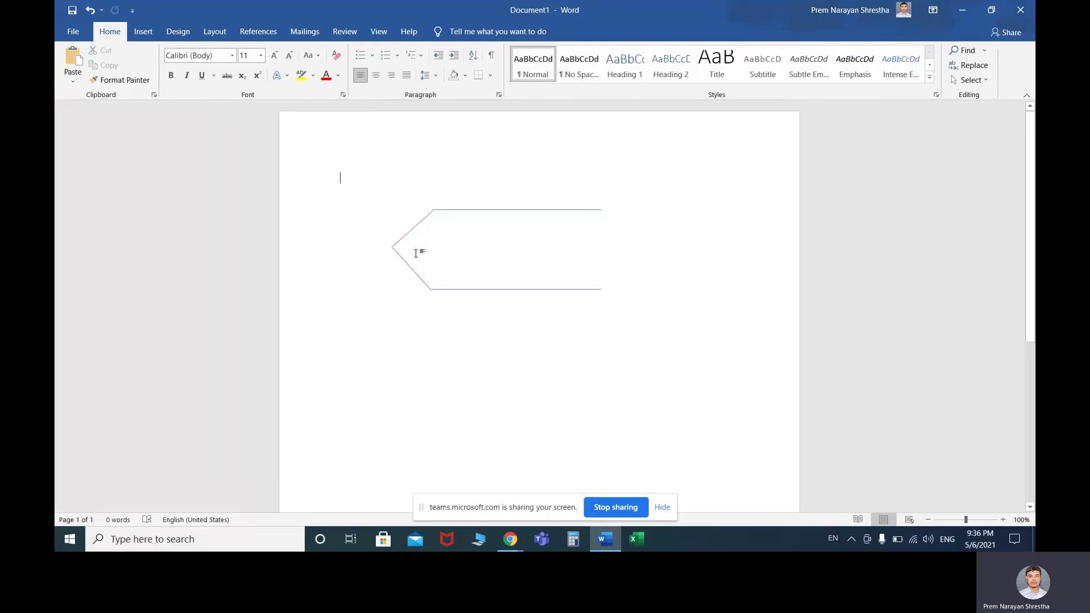
{"action": "left_click", "coordinate": [417, 225]}
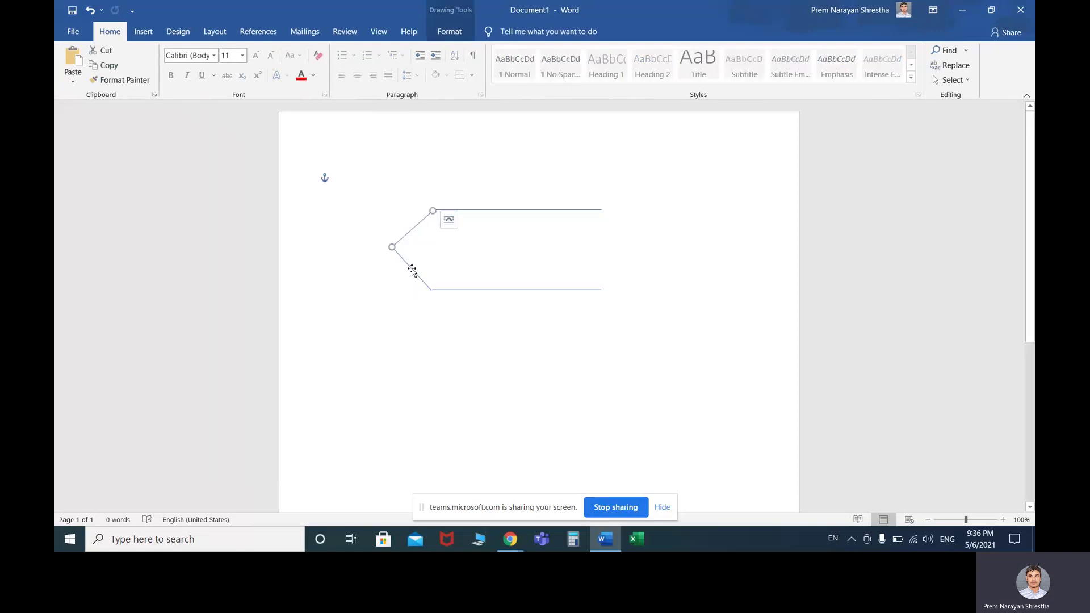
{"action": "left_click", "coordinate": [412, 270], "text": "shift"}
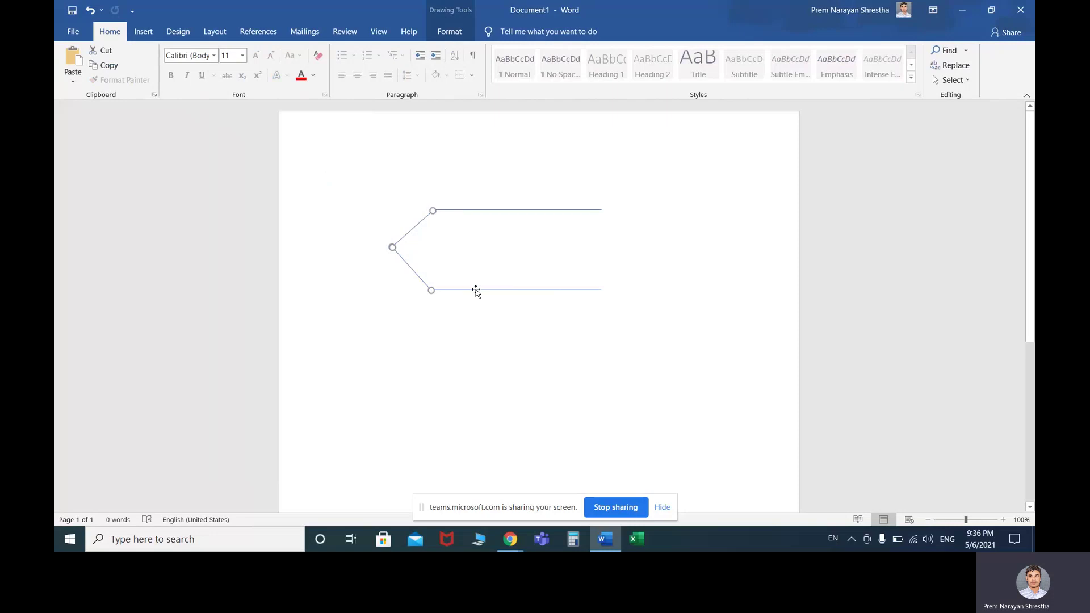
{"action": "left_click", "coordinate": [499, 239]}
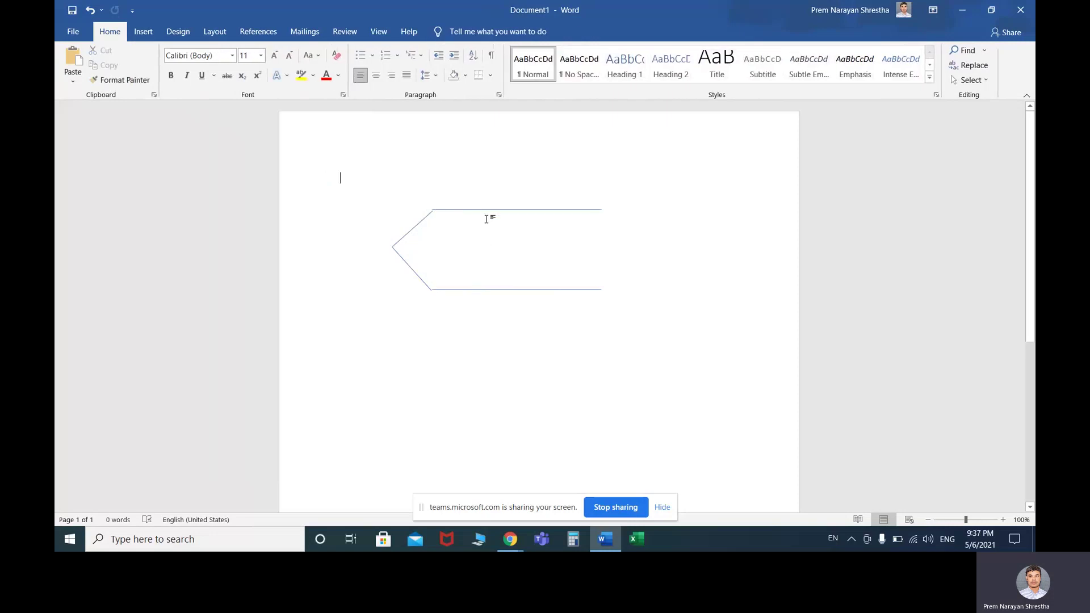
Select both horizontal and both slanted lines and group them into one shape
{"action": "left_click", "coordinate": [456, 209]}
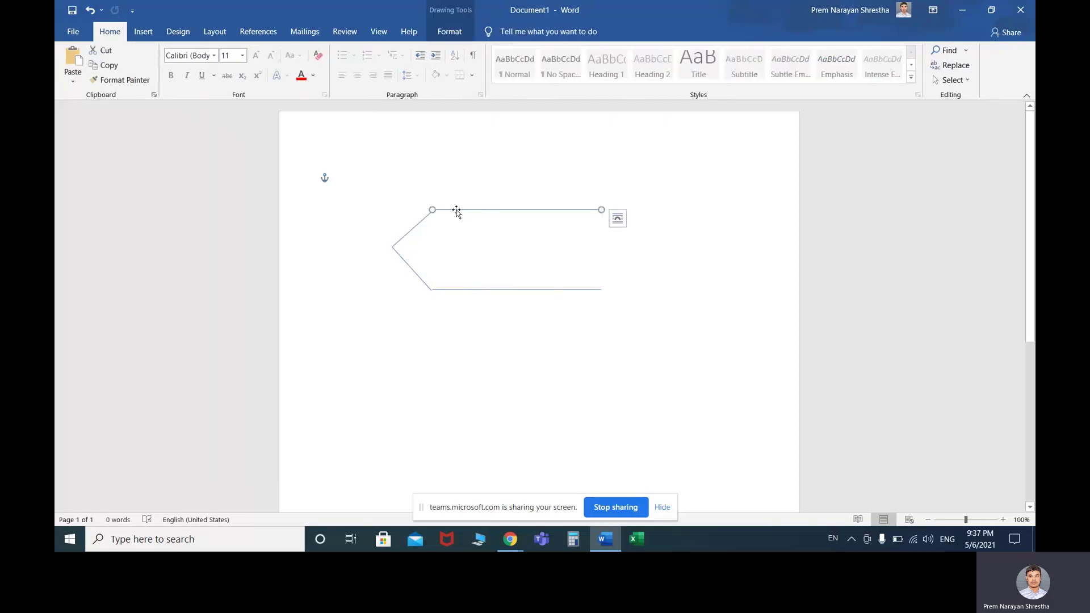
{"action": "left_click", "coordinate": [456, 290], "text": "shift"}
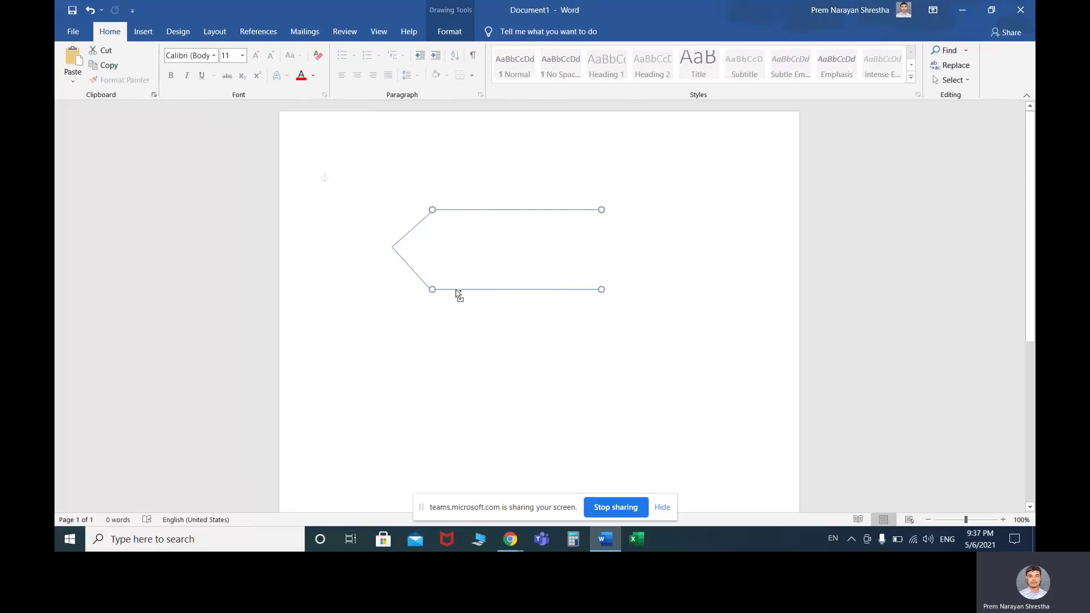
{"action": "left_click", "coordinate": [418, 278], "text": "shift"}
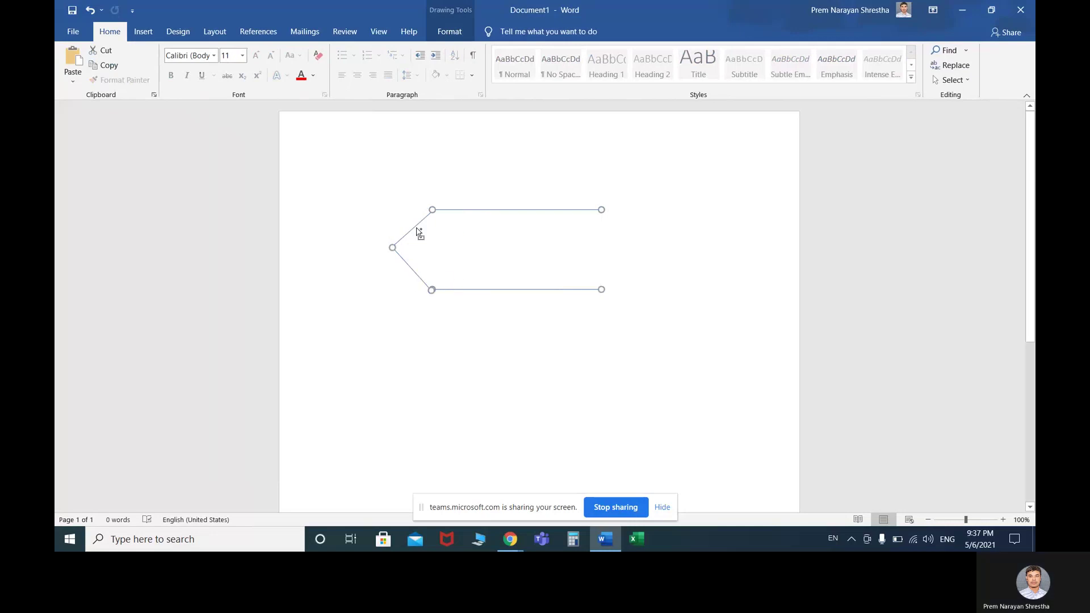
{"action": "left_click", "coordinate": [418, 232], "text": "shift"}
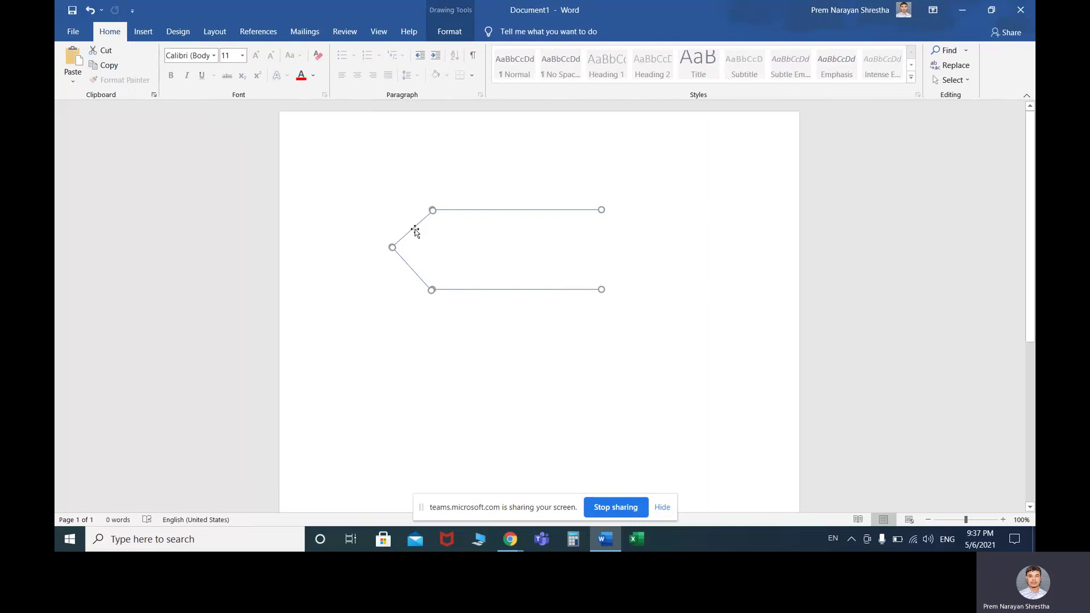
{"action": "right_click", "coordinate": [415, 230]}
{"action": "mouse_move", "coordinate": [458, 305]}
{"action": "left_click", "coordinate": [554, 305]}
{"action": "left_click", "coordinate": [484, 364]}
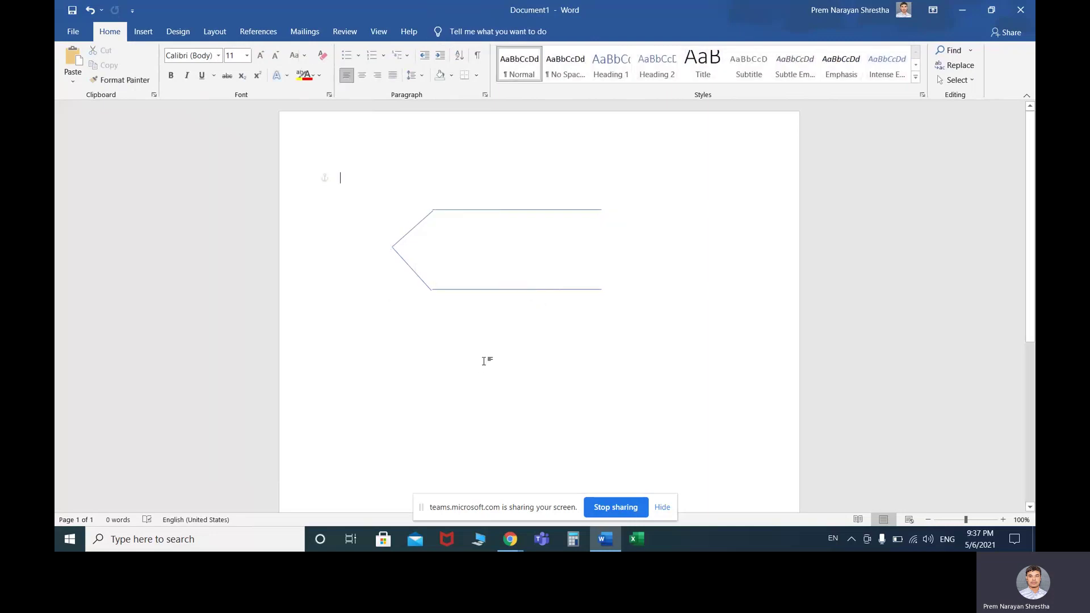
{"action": "left_click", "coordinate": [142, 37]}
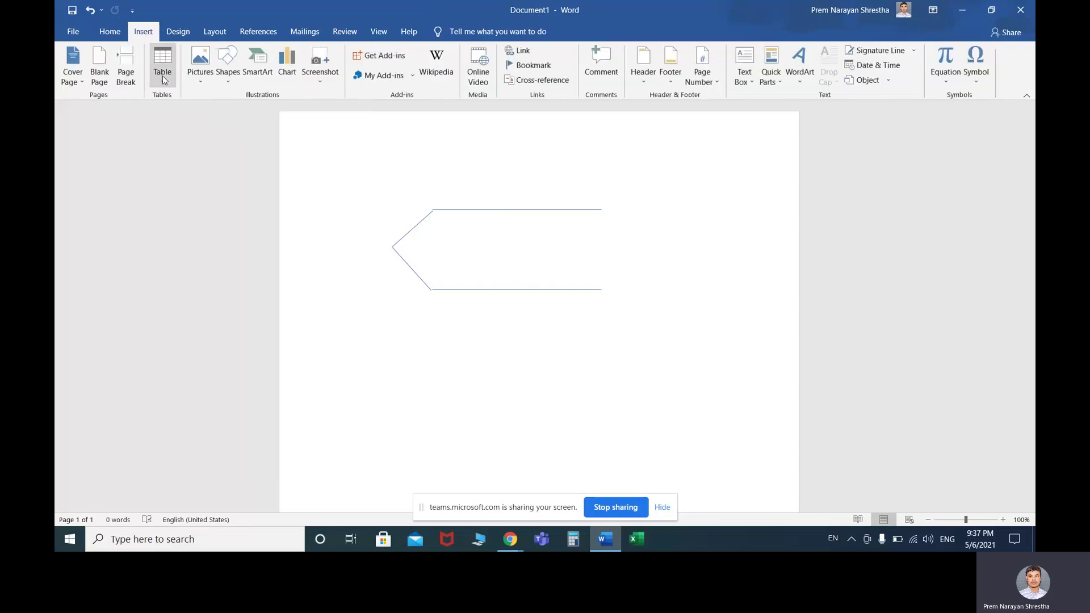
Draw an arc and resize it to mark the angle at the arrow's left tip
{"action": "left_click", "coordinate": [230, 69]}
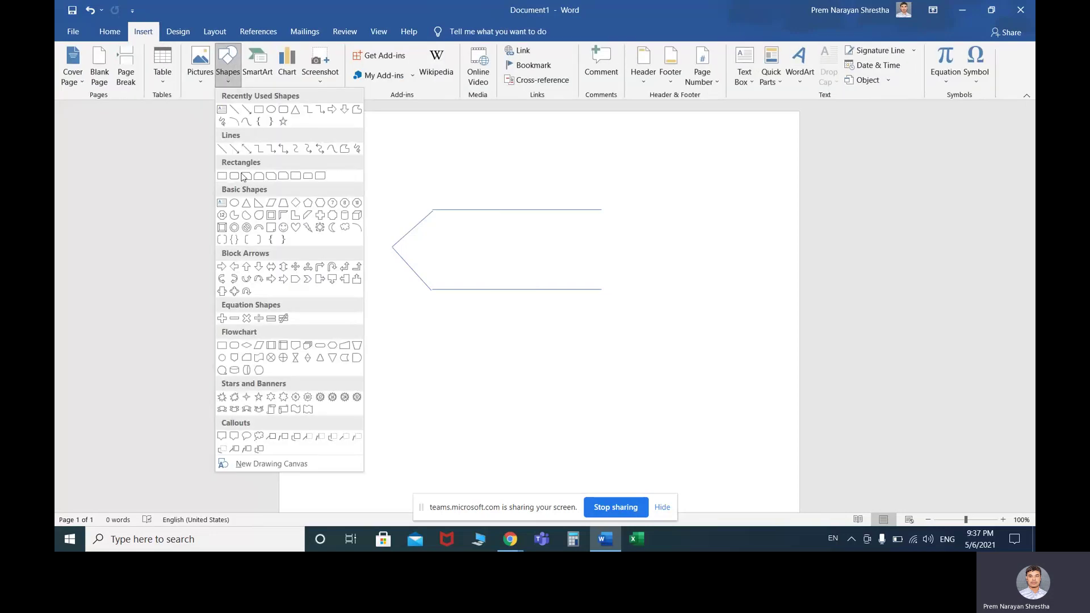
{"action": "left_click", "coordinate": [234, 122]}
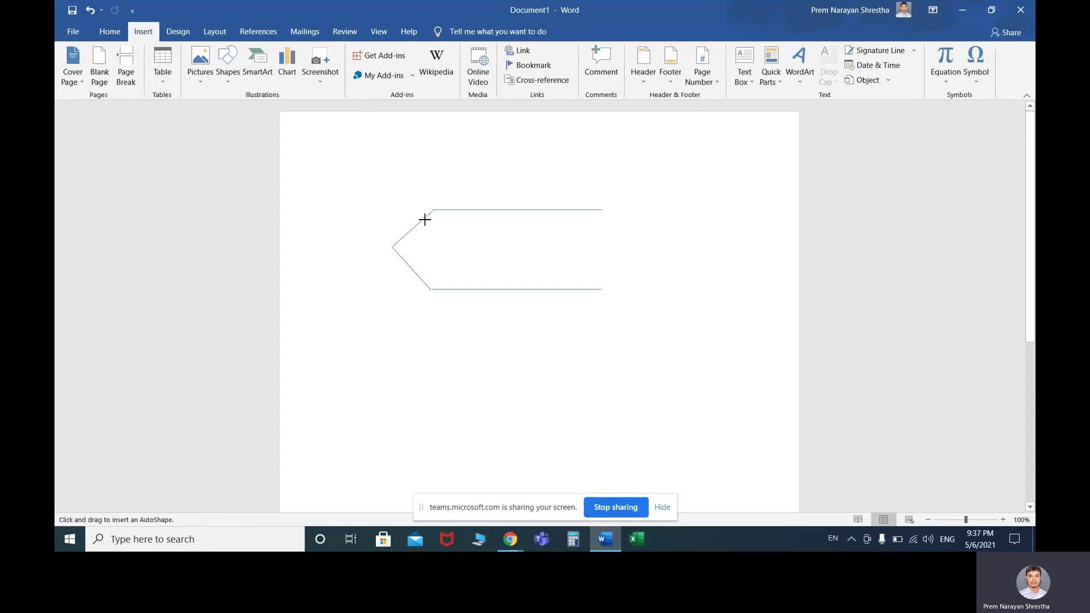
{"action": "left_click_drag", "start_coordinate": [424, 219], "coordinate": [486, 281]}
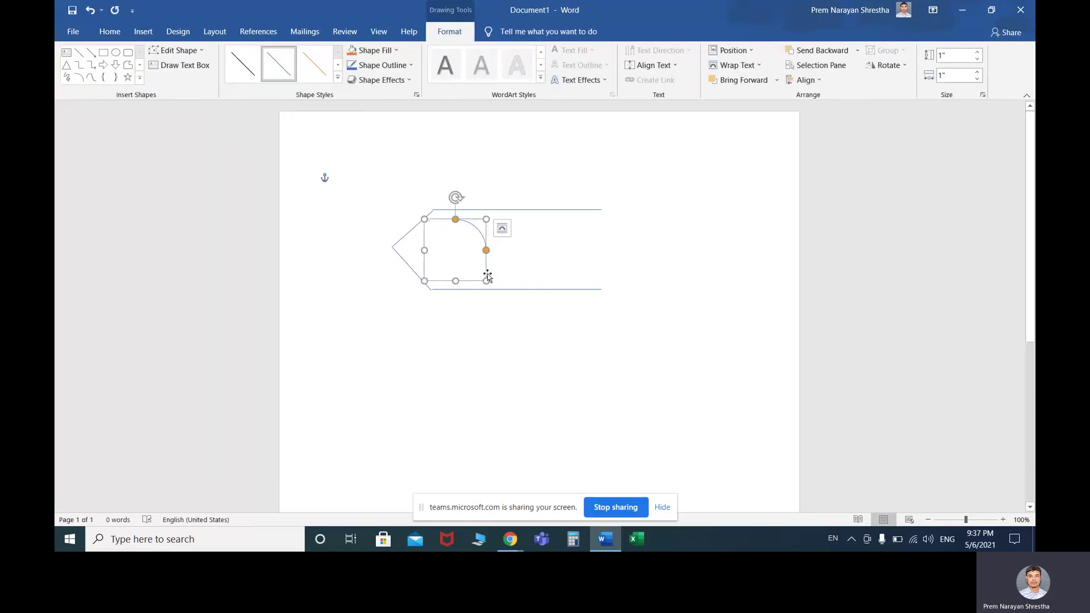
{"action": "mouse_move", "coordinate": [487, 281]}
{"action": "left_mouse_down"}
{"action": "mouse_move", "coordinate": [428, 284]}
{"action": "mouse_move", "coordinate": [457, 289]}
{"action": "mouse_move", "coordinate": [478, 272]}
{"action": "left_mouse_up"}
{"action": "left_click", "coordinate": [475, 261]}
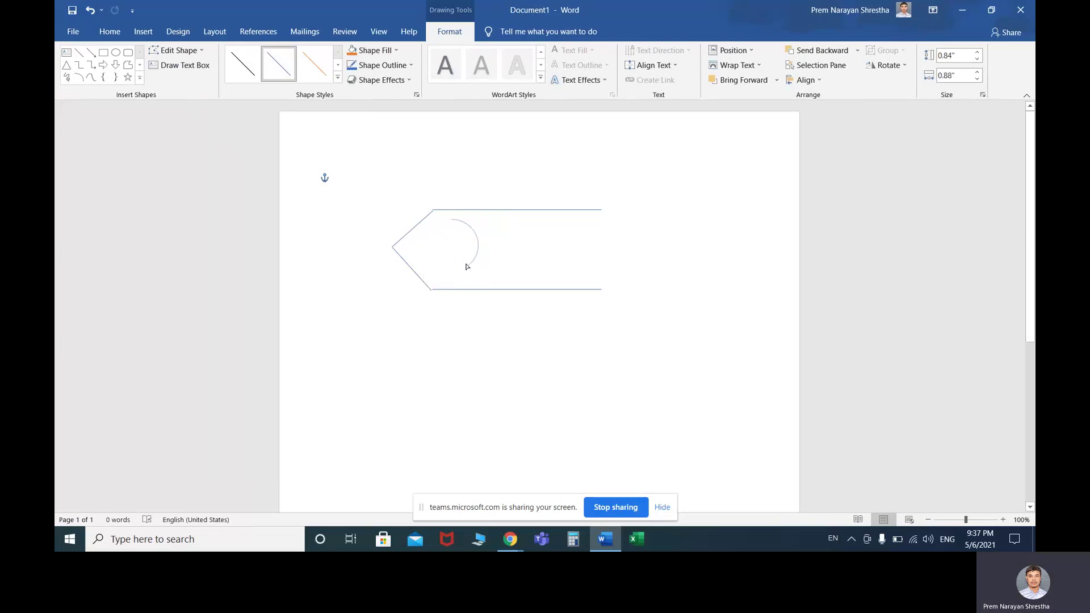
{"action": "left_click", "coordinate": [471, 260]}
{"action": "left_click_drag", "start_coordinate": [475, 244], "coordinate": [434, 253]}
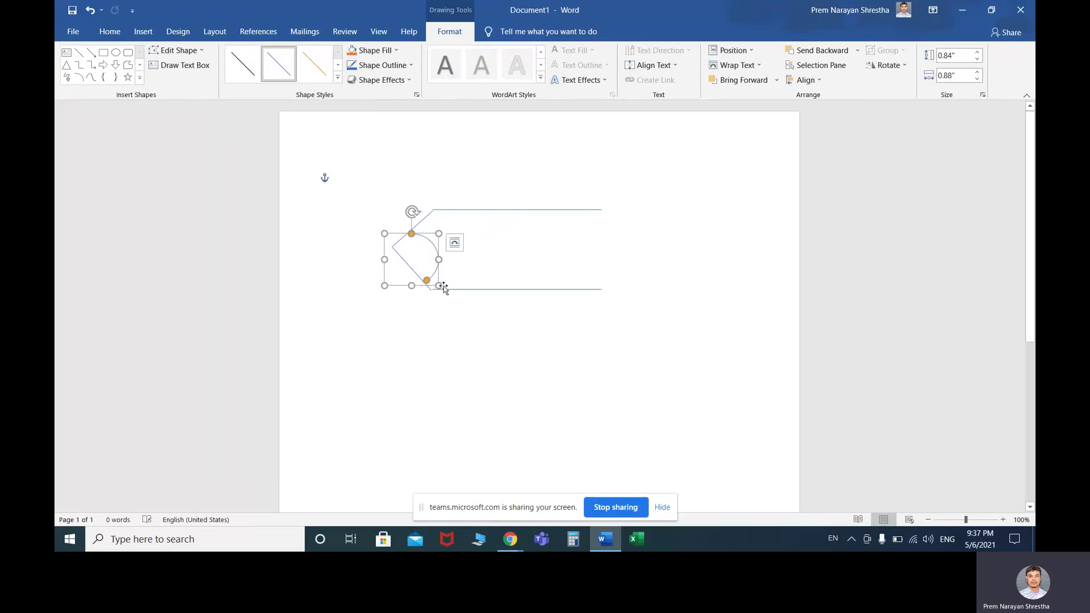
{"action": "left_click_drag", "start_coordinate": [439, 285], "coordinate": [408, 238]}
Group the small arc with the arrow outline
{"action": "left_click", "coordinate": [456, 242]}
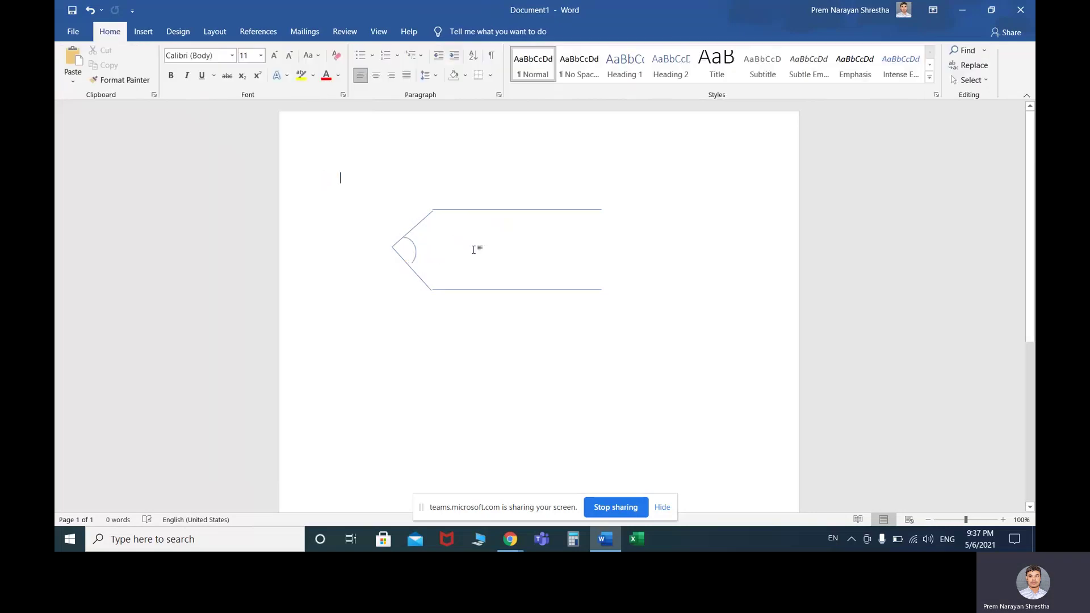
{"action": "left_click", "coordinate": [411, 254]}
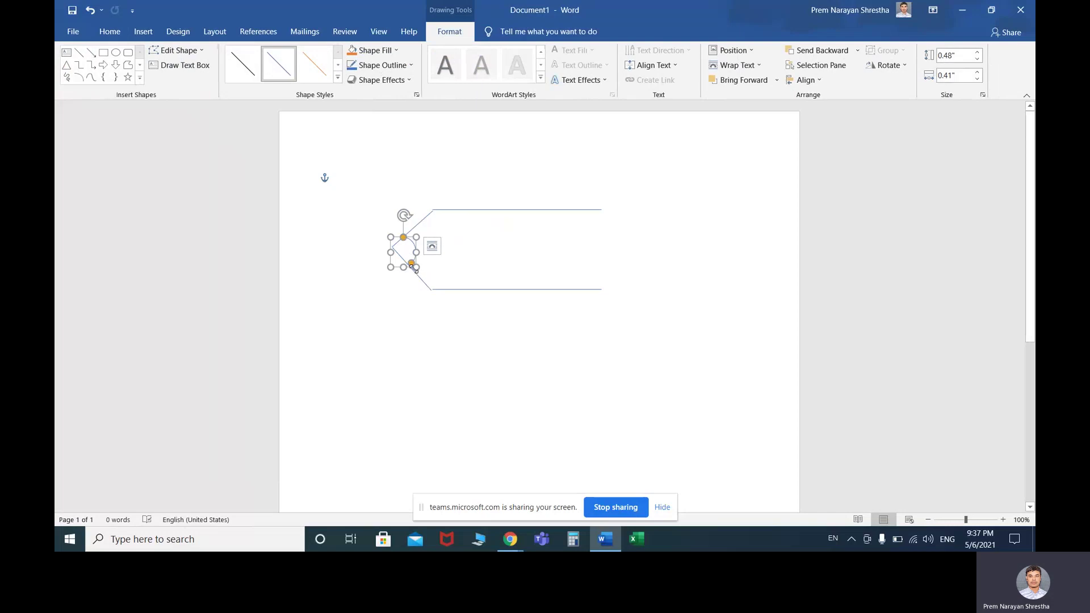
{"action": "left_click", "coordinate": [458, 249]}
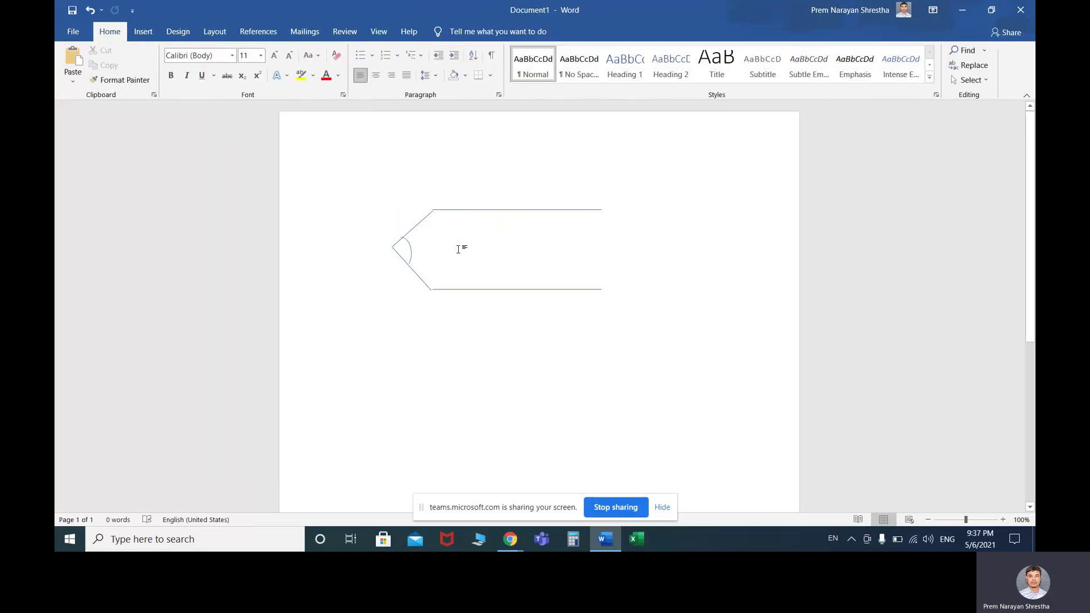
{"action": "left_click", "coordinate": [409, 249]}
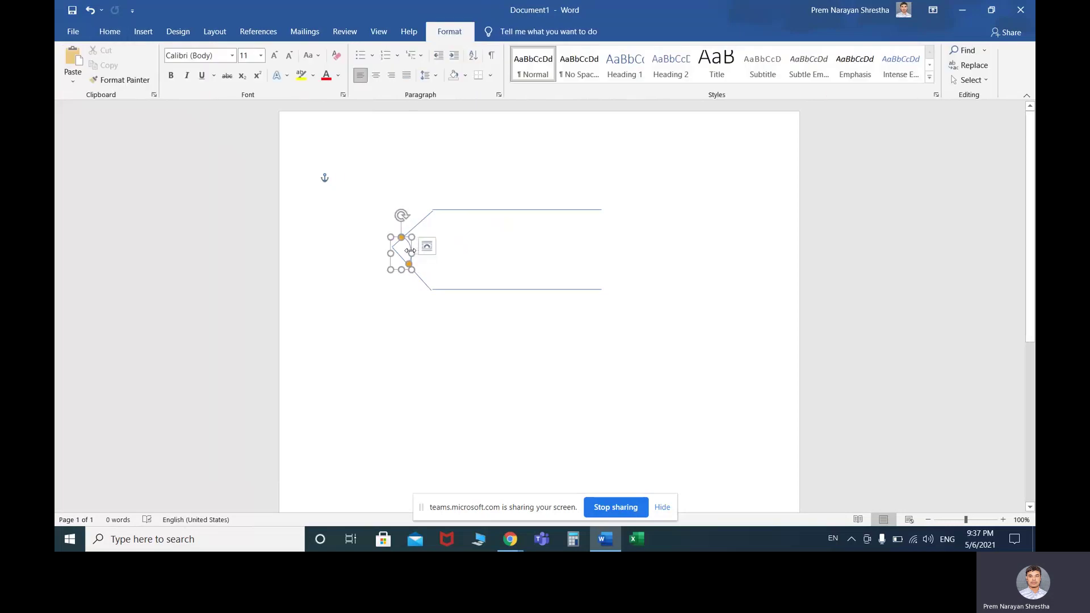
{"action": "left_click", "coordinate": [427, 223], "text": "shift"}
{"action": "right_click", "coordinate": [426, 221]}
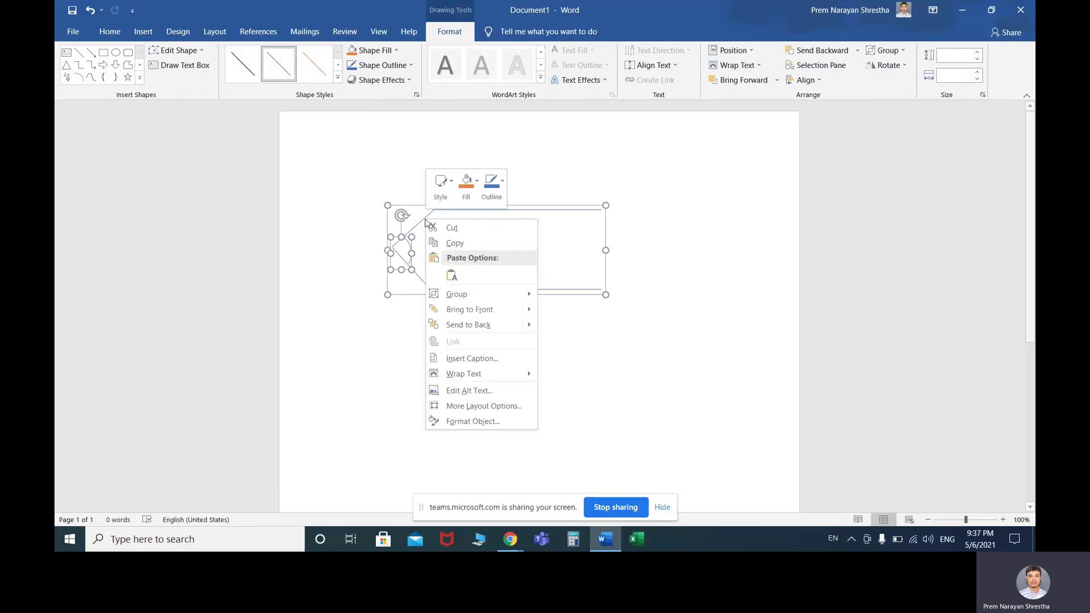
{"action": "mouse_move", "coordinate": [465, 295]}
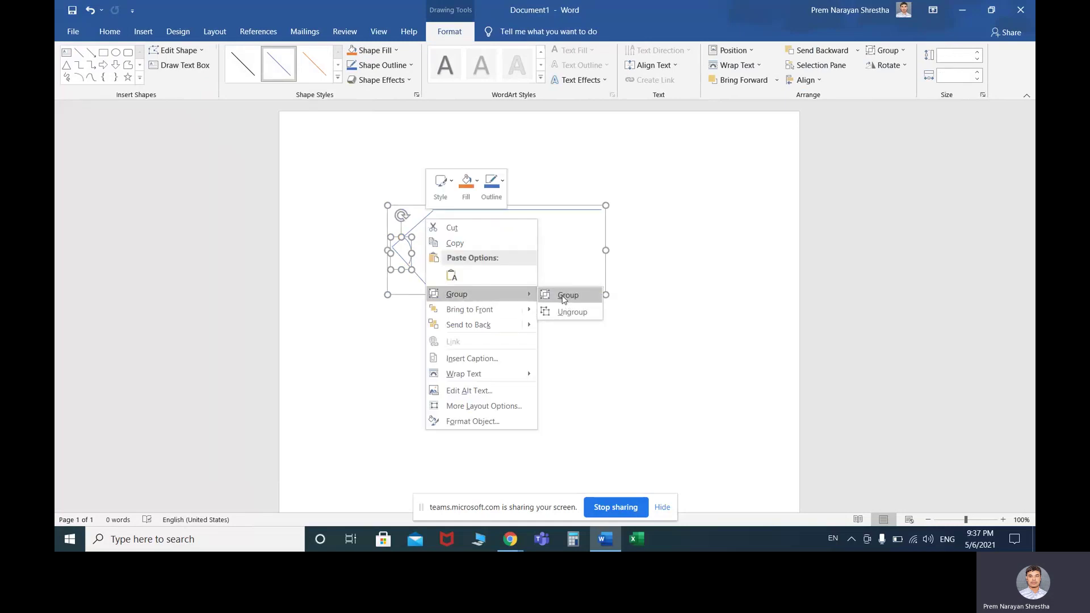
{"action": "left_click", "coordinate": [562, 295]}
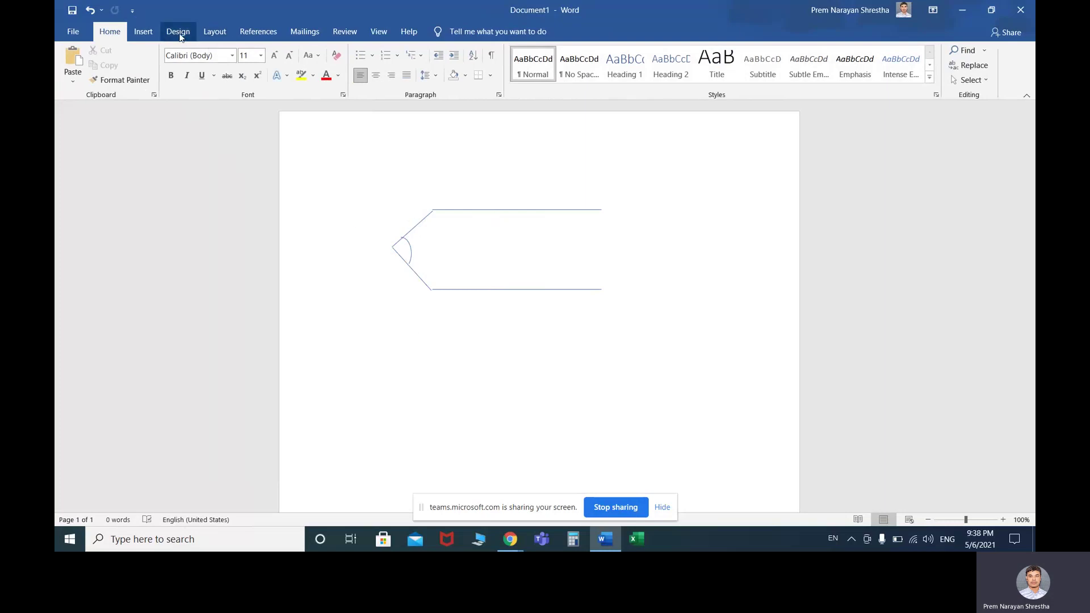
Draw a small empty text box inside the arrow shape
{"action": "left_click", "coordinate": [143, 32]}
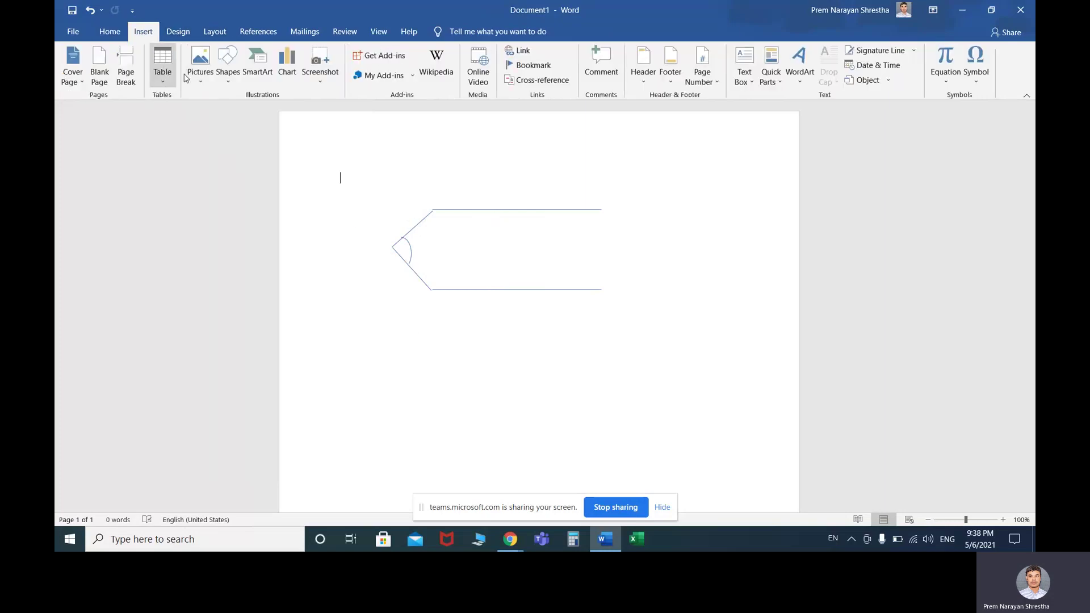
{"action": "left_click", "coordinate": [221, 75]}
{"action": "left_click", "coordinate": [220, 117]}
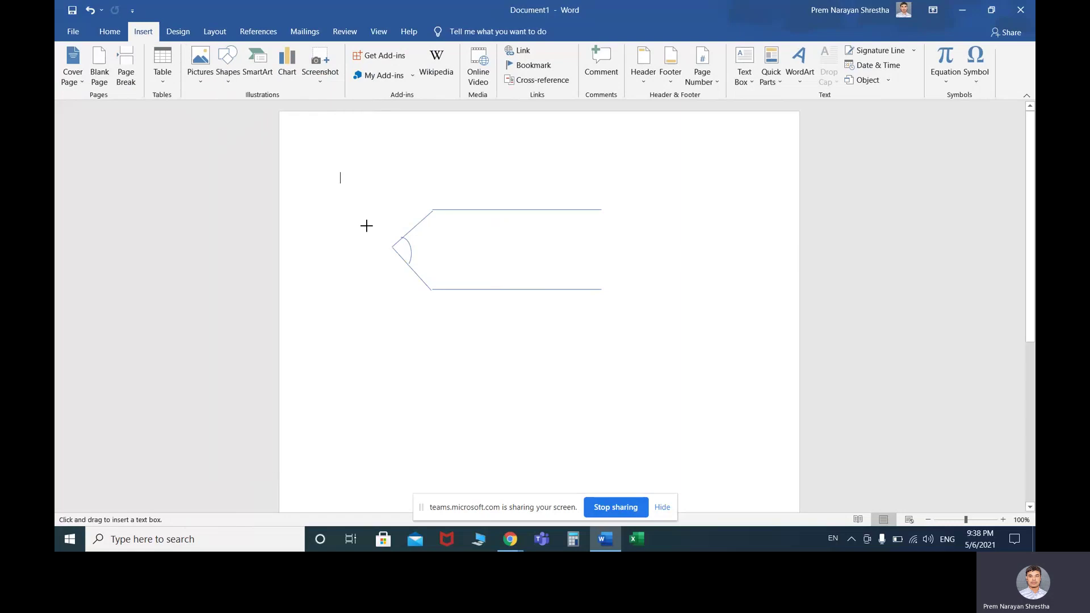
{"action": "left_click_drag", "start_coordinate": [449, 233], "coordinate": [481, 264]}
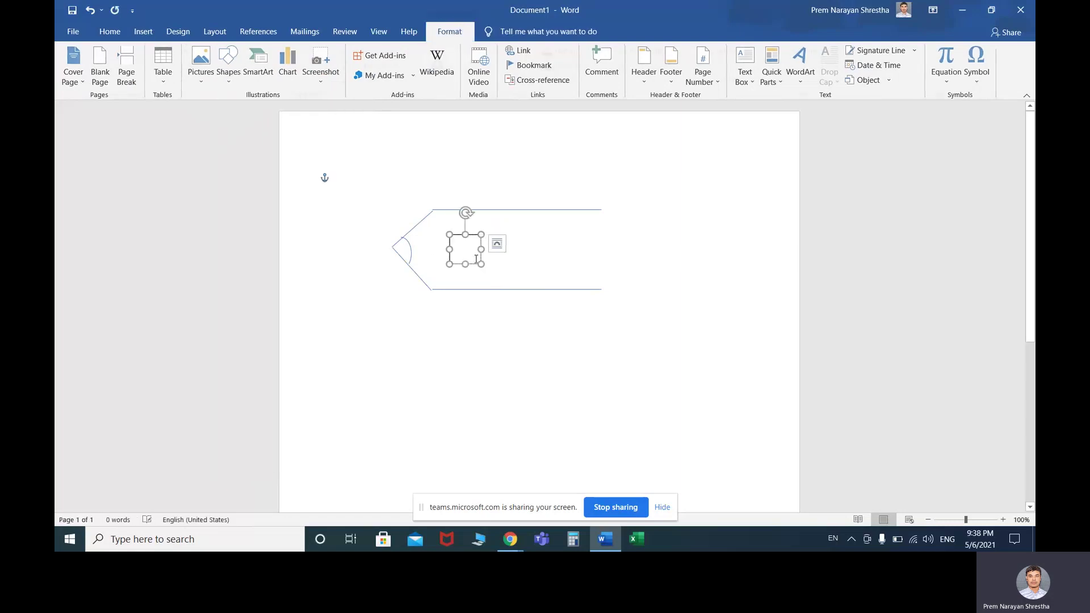
Label the text box 'x' and move it next to the tip's angle
{"action": "type", "text": "x"}
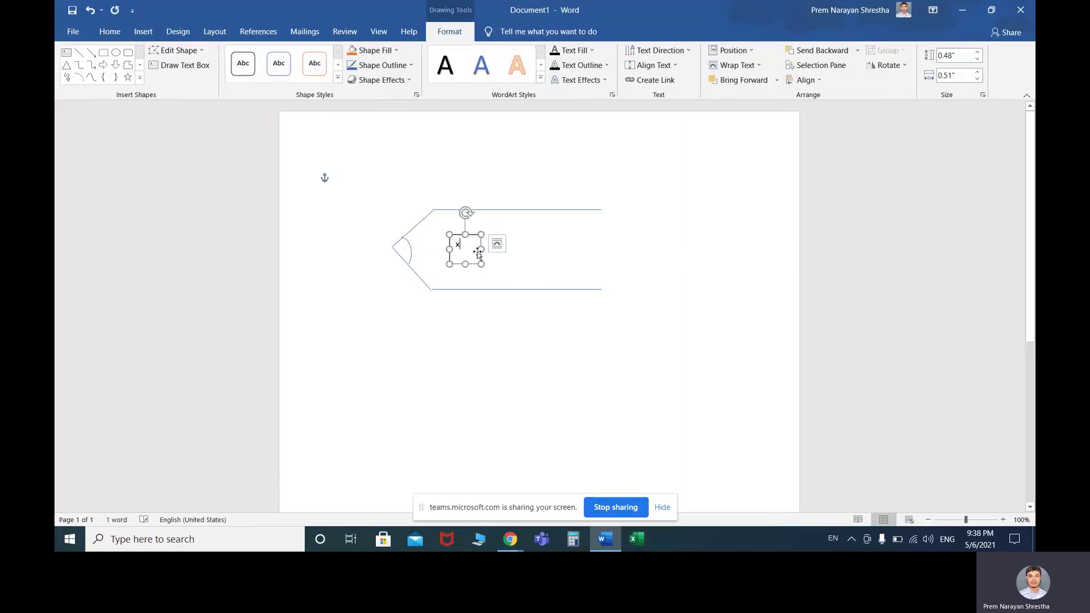
{"action": "left_click_drag", "start_coordinate": [471, 234], "coordinate": [439, 259]}
{"action": "left_click", "coordinate": [479, 245]}
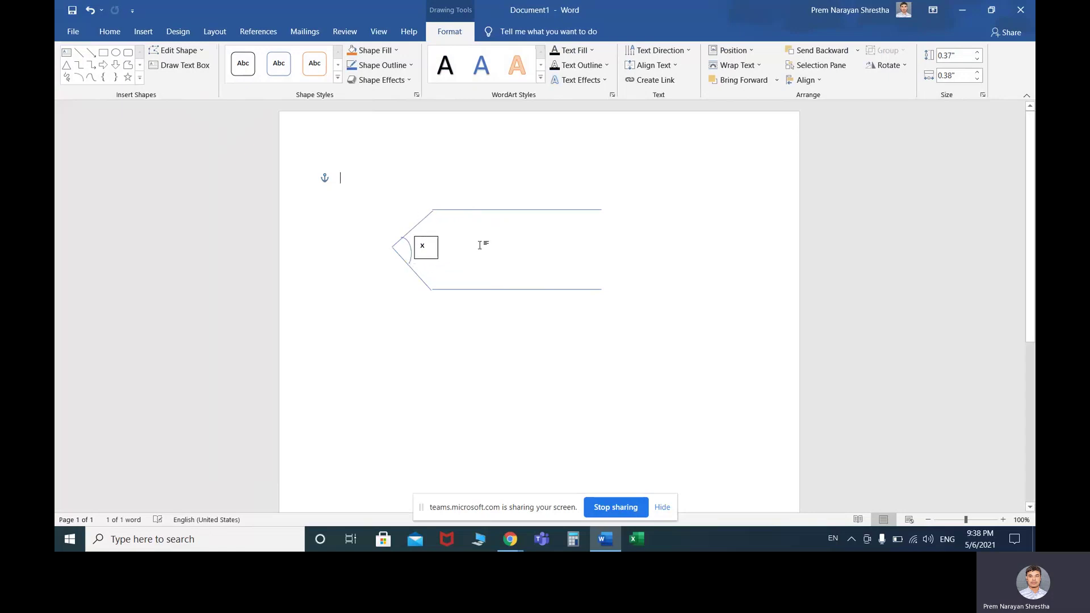
{"action": "left_click", "coordinate": [427, 236]}
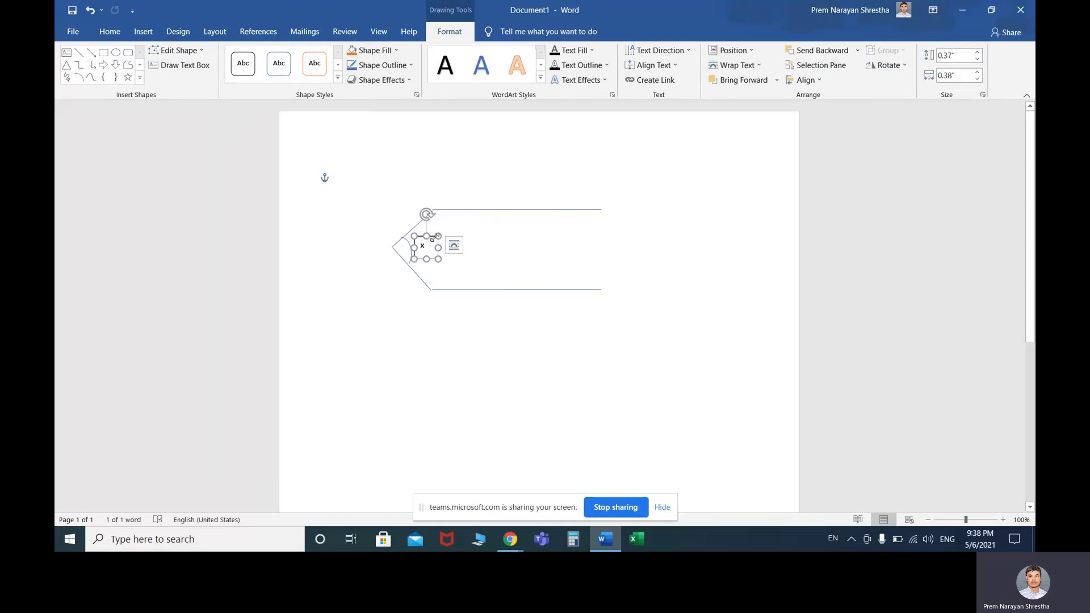
Duplicate the label box and edit the copies to read 140 and 130
{"action": "left_click_drag", "start_coordinate": [433, 243], "coordinate": [466, 246]}
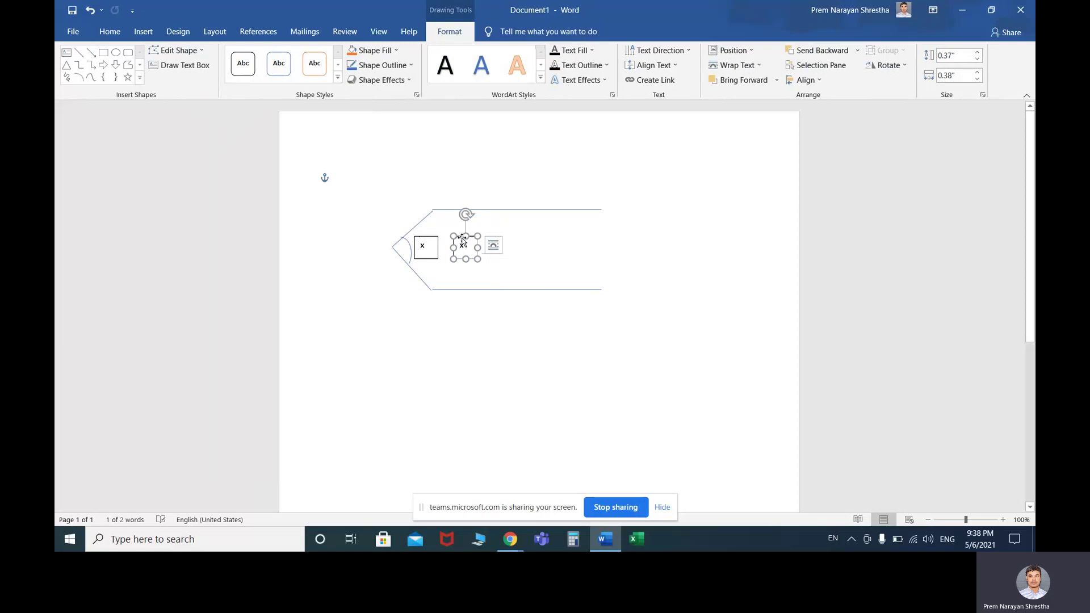
{"action": "mouse_move", "coordinate": [461, 238]}
{"action": "left_mouse_down"}
{"action": "mouse_move", "coordinate": [451, 219]}
{"action": "mouse_move", "coordinate": [456, 239]}
{"action": "left_mouse_up"}
{"action": "key", "text": "ctrl+z"}
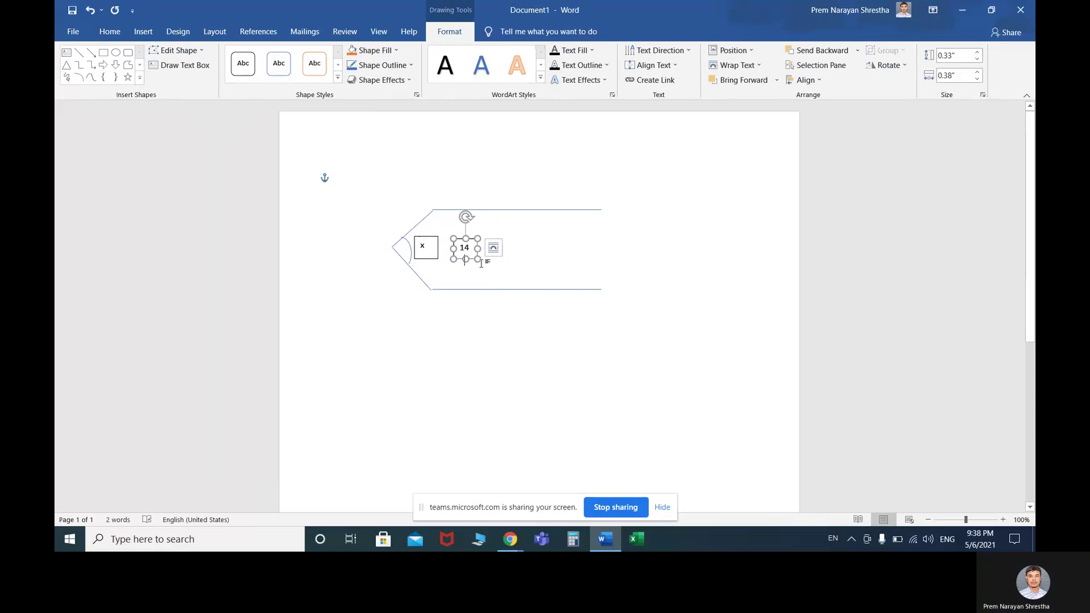
{"action": "type", "text": "0"}
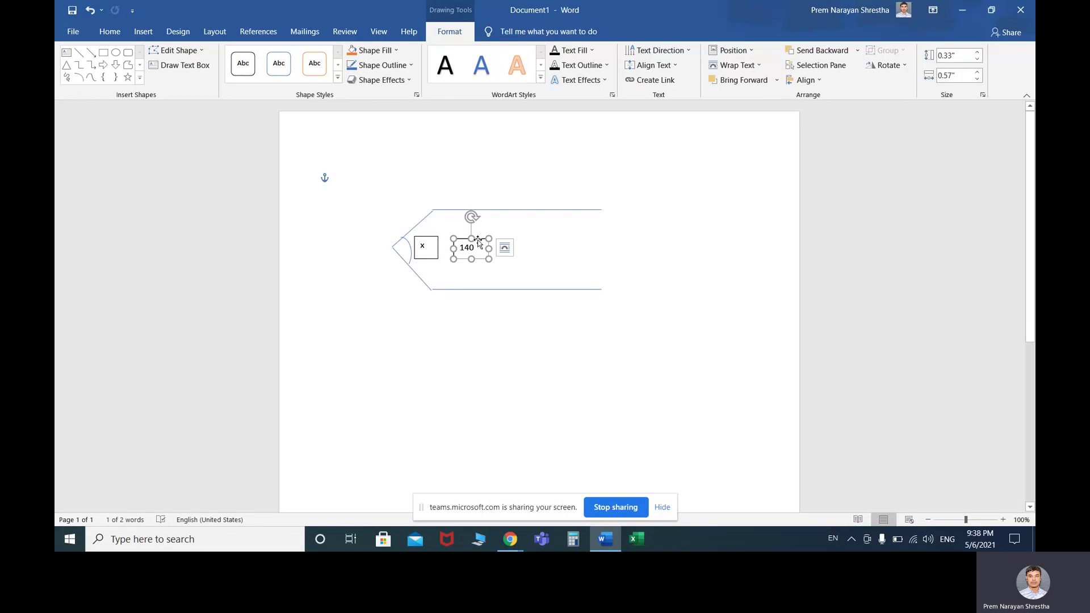
{"action": "left_click_drag", "start_coordinate": [481, 244], "coordinate": [481, 270]}
{"action": "left_click", "coordinate": [470, 273]}
{"action": "key", "text": "BackSpace"}
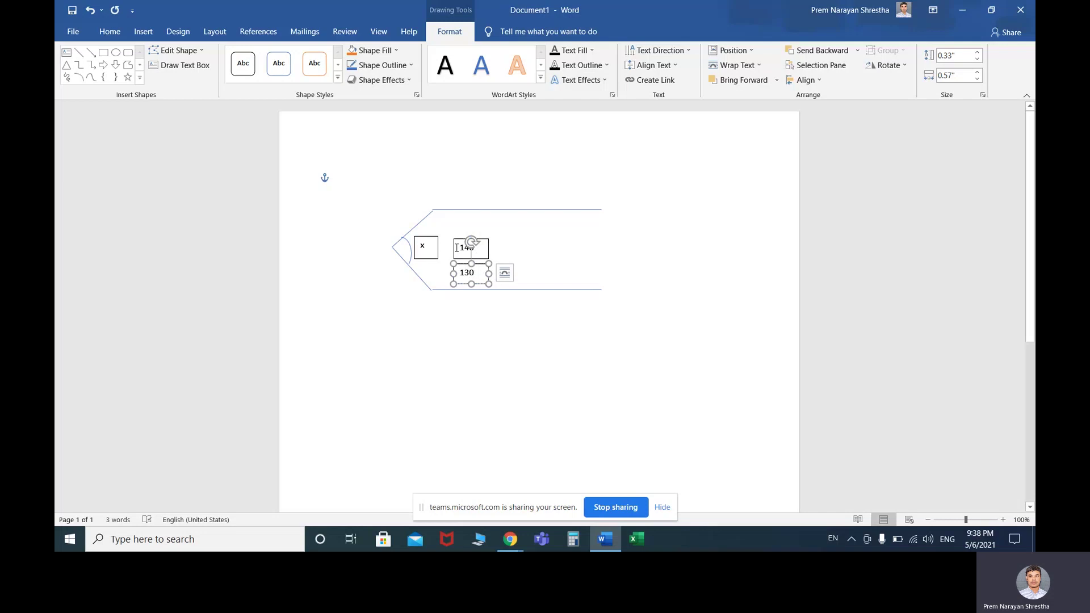
{"action": "left_click", "coordinate": [430, 240]}
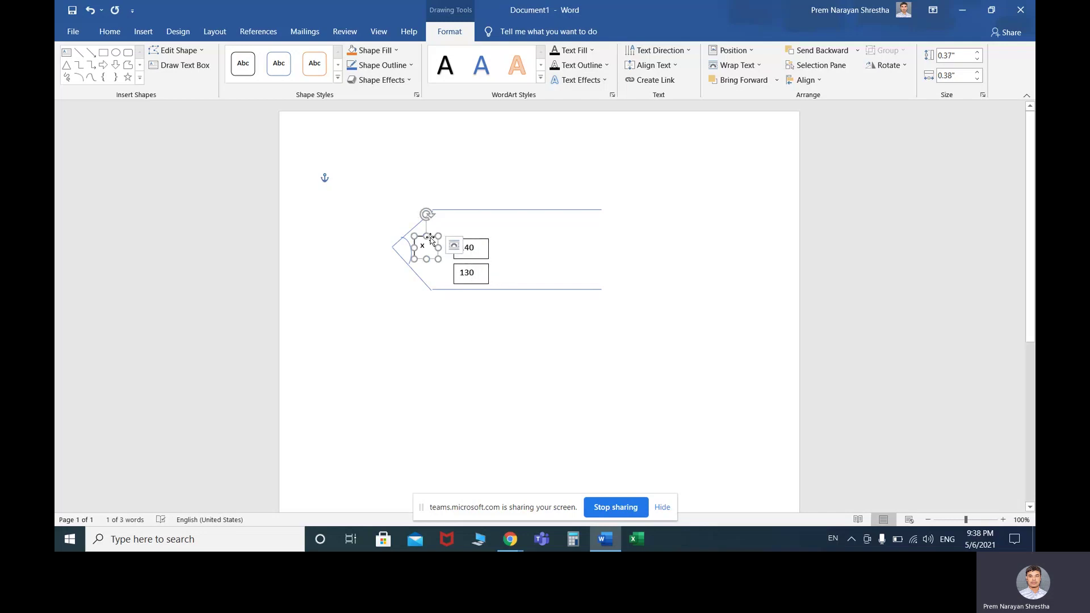
Remove outlines from the x, 140 and 130 boxes, placing 140 and 130 beside the top and bottom edges
{"action": "left_click", "coordinate": [411, 65]}
{"action": "left_click", "coordinate": [376, 180]}
{"action": "left_click", "coordinate": [499, 245]}
{"action": "left_click", "coordinate": [466, 241]}
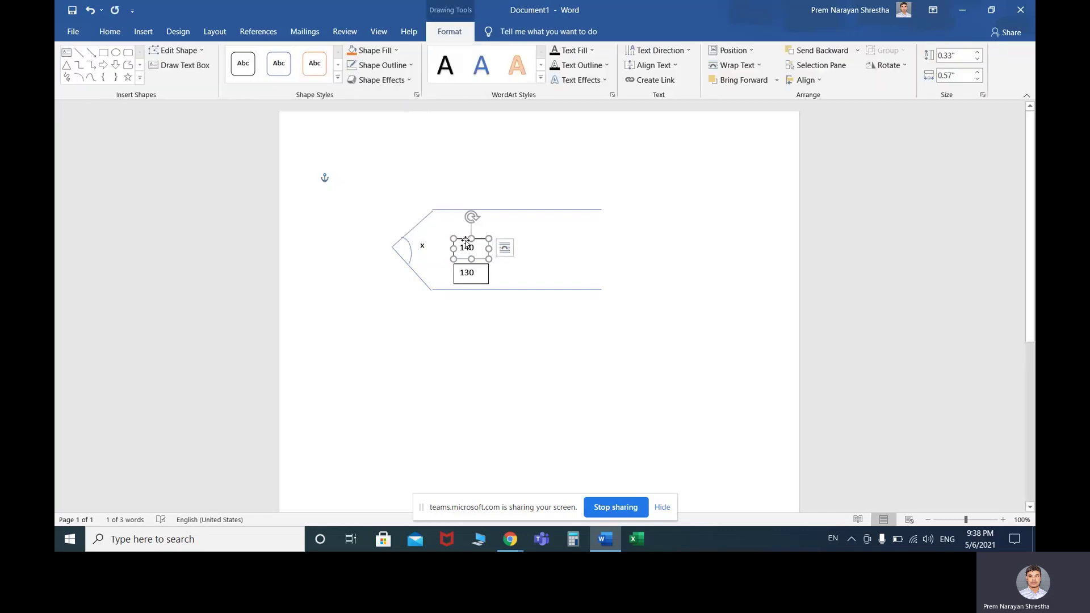
{"action": "left_click_drag", "start_coordinate": [466, 241], "coordinate": [443, 217]}
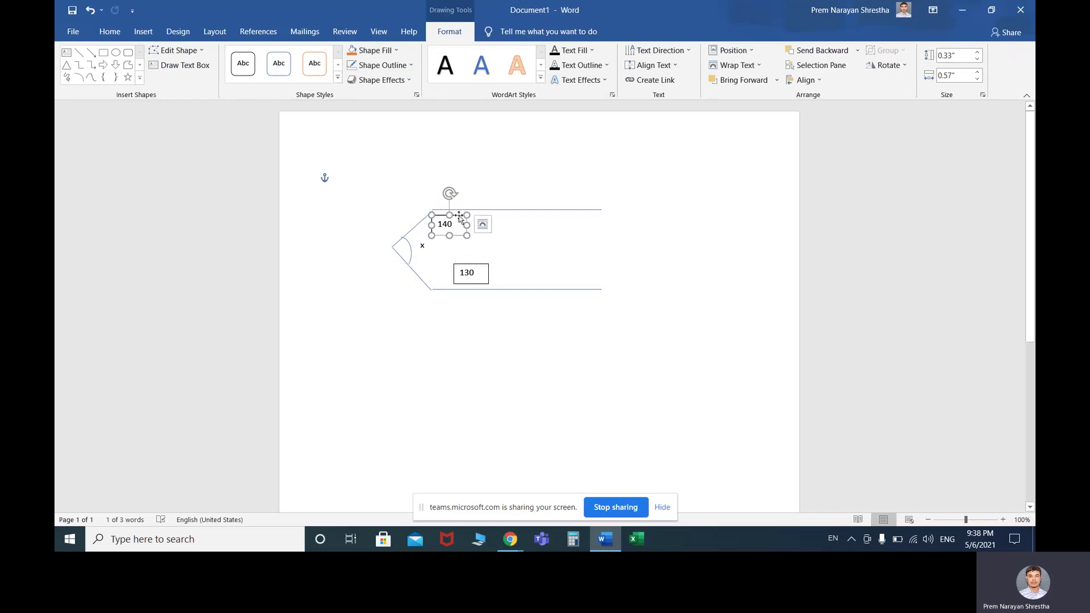
{"action": "left_click", "coordinate": [369, 66]}
{"action": "left_click", "coordinate": [380, 174]}
{"action": "left_click_drag", "start_coordinate": [464, 269], "coordinate": [437, 267]}
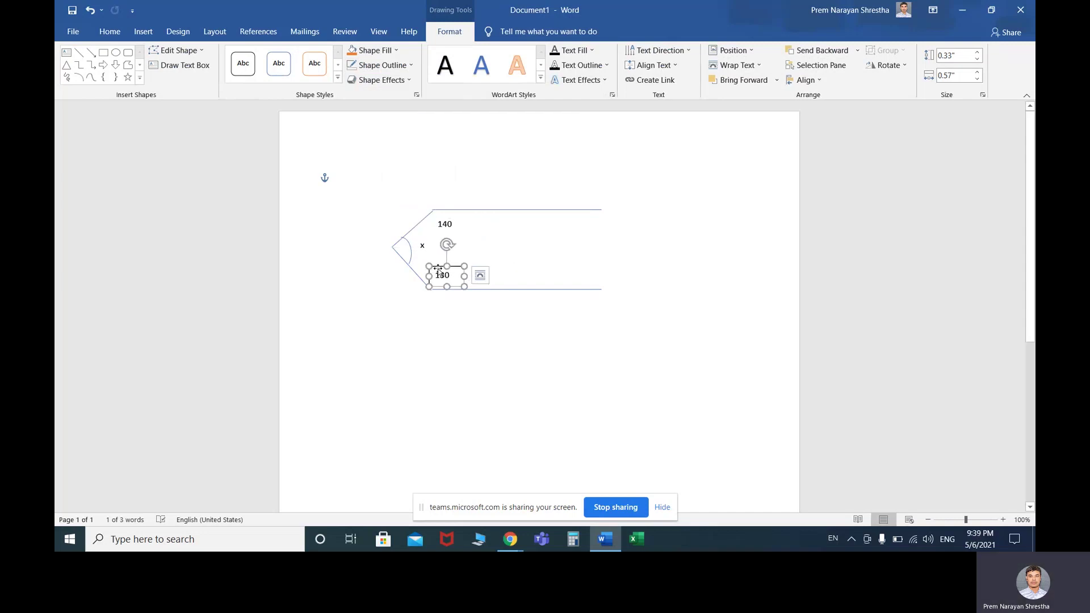
{"action": "left_click", "coordinate": [381, 65]}
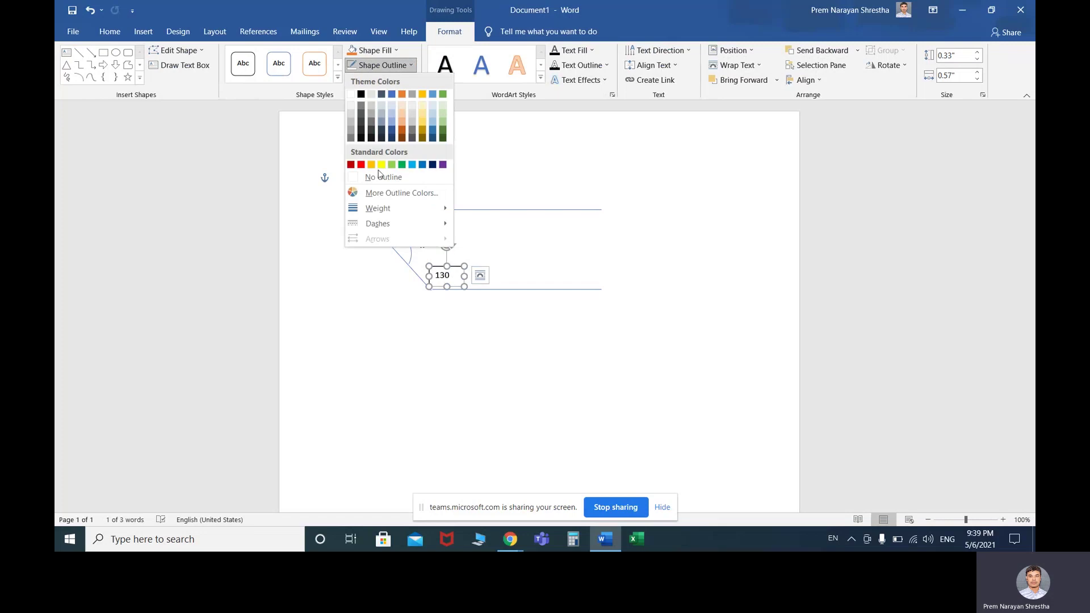
{"action": "left_click", "coordinate": [381, 177]}
{"action": "left_click", "coordinate": [533, 254]}
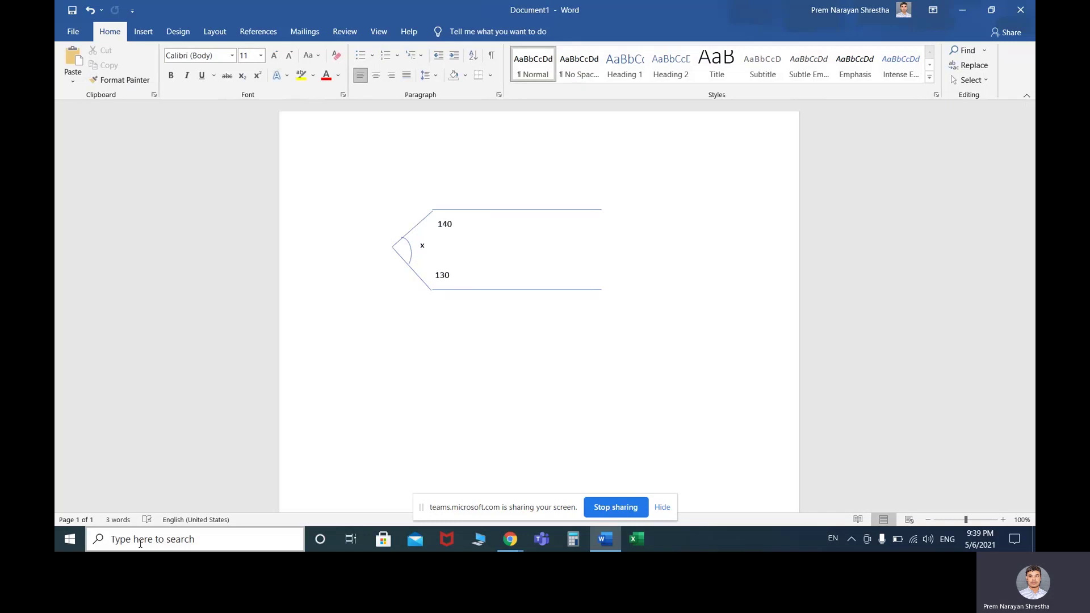
{"action": "key", "text": "super+r"}
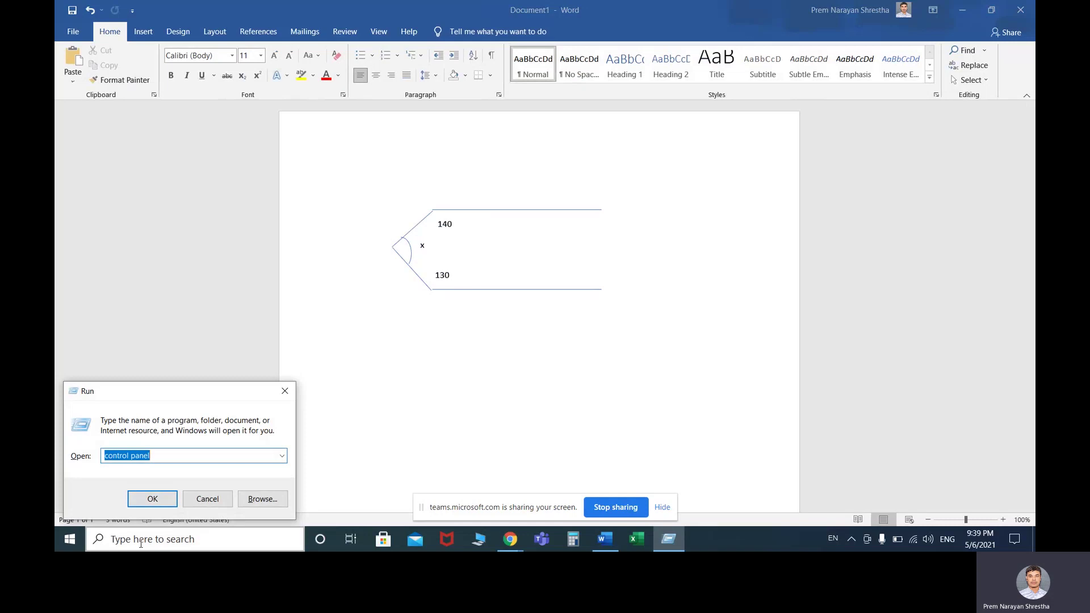
Launch the Snipping Tool by searching 'snapping tools' from the Start menu
{"action": "type", "text": "s"}
{"action": "key", "text": "BackSpace"}
{"action": "key", "text": "BackSpace"}
{"action": "key", "text": "BackSpace"}
{"action": "key", "text": "BackSpace"}
{"action": "key", "text": "BackSpace"}
{"action": "key", "text": "BackSpace"}
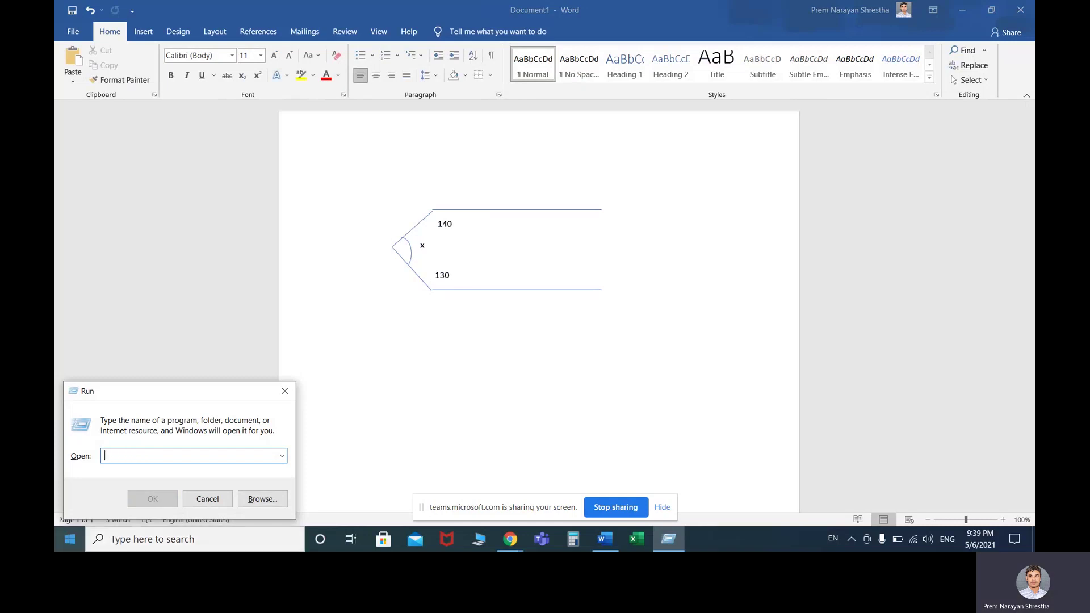
{"action": "left_click", "coordinate": [285, 390]}
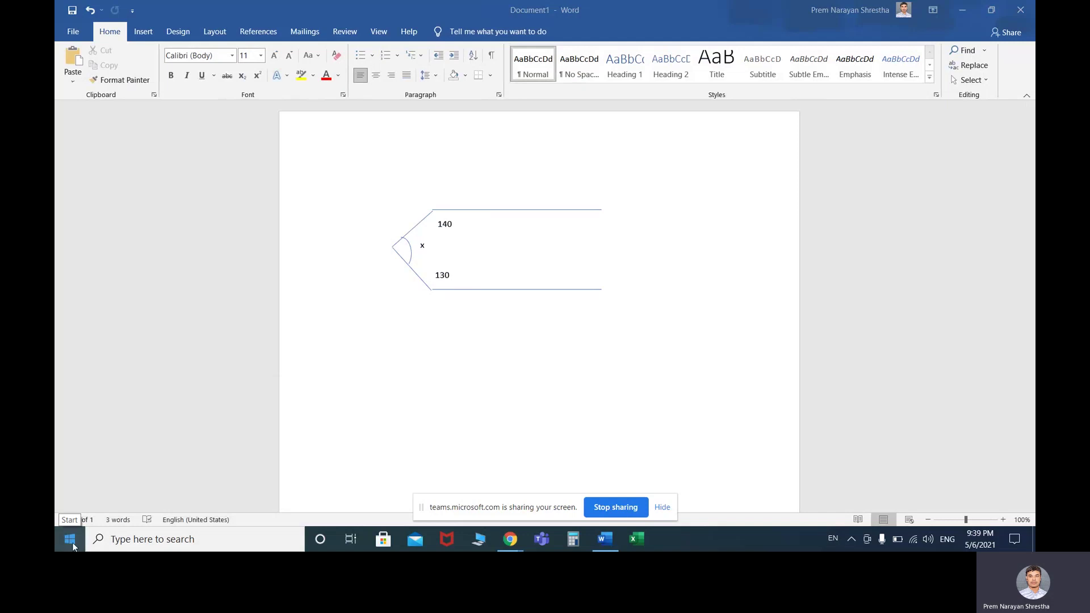
{"action": "left_click", "coordinate": [66, 542]}
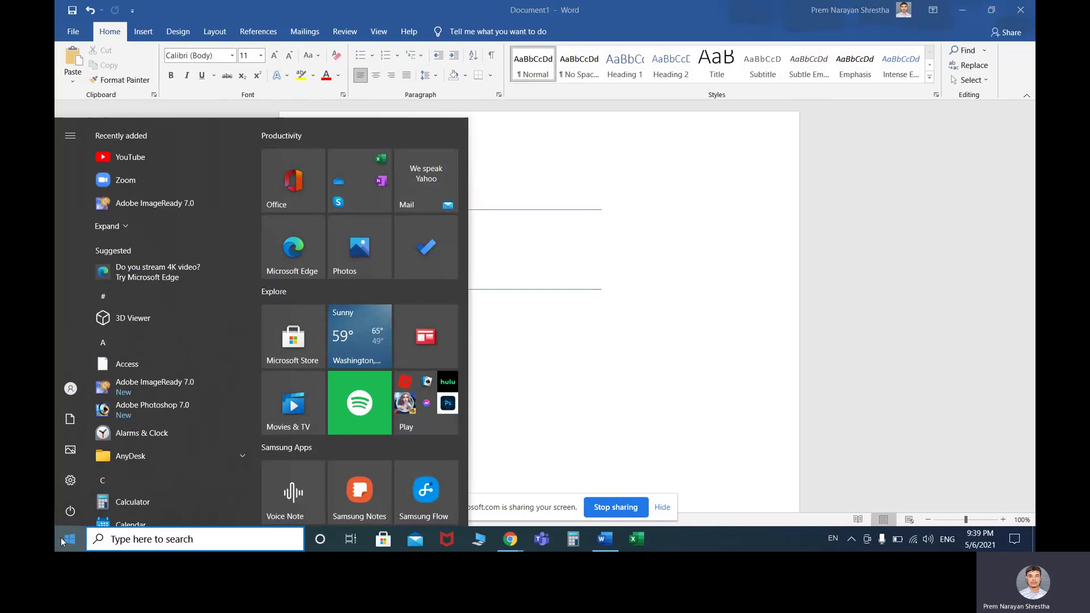
{"action": "type", "text": "s"}
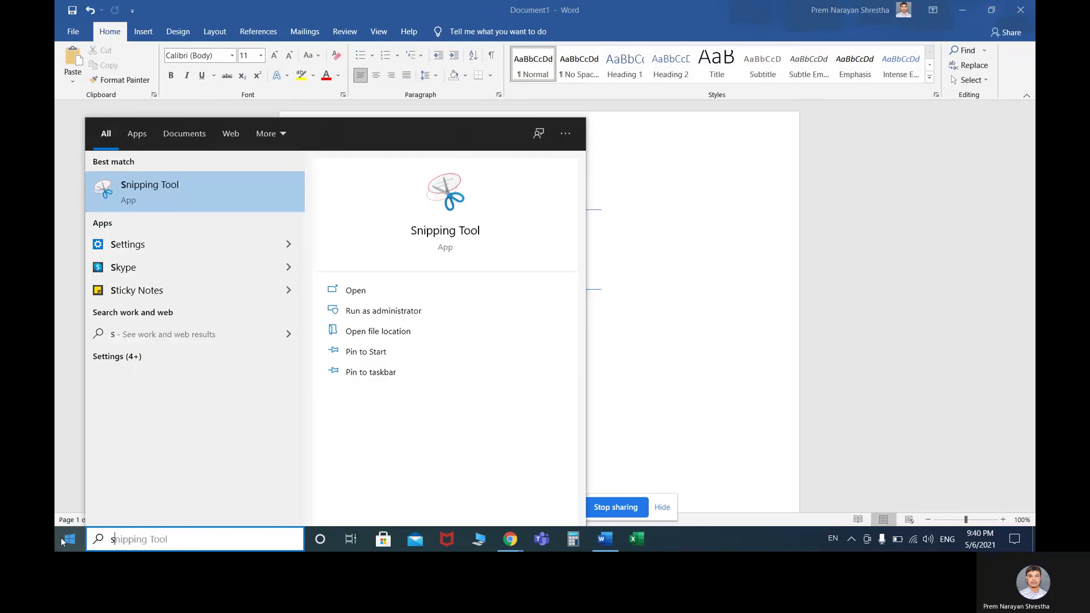
{"action": "type", "text": "na"}
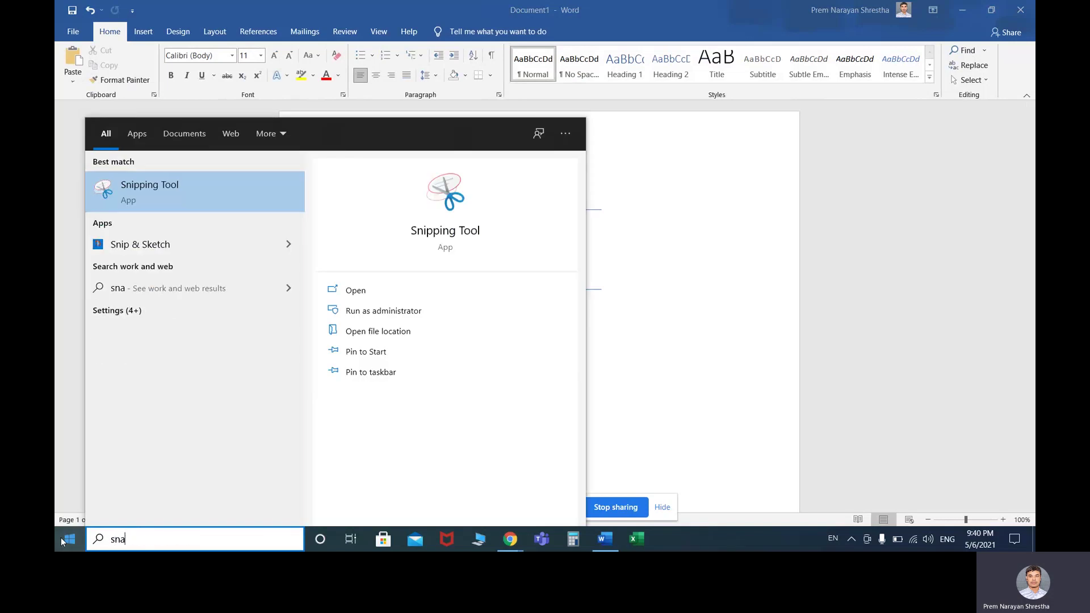
{"action": "type", "text": "pping"}
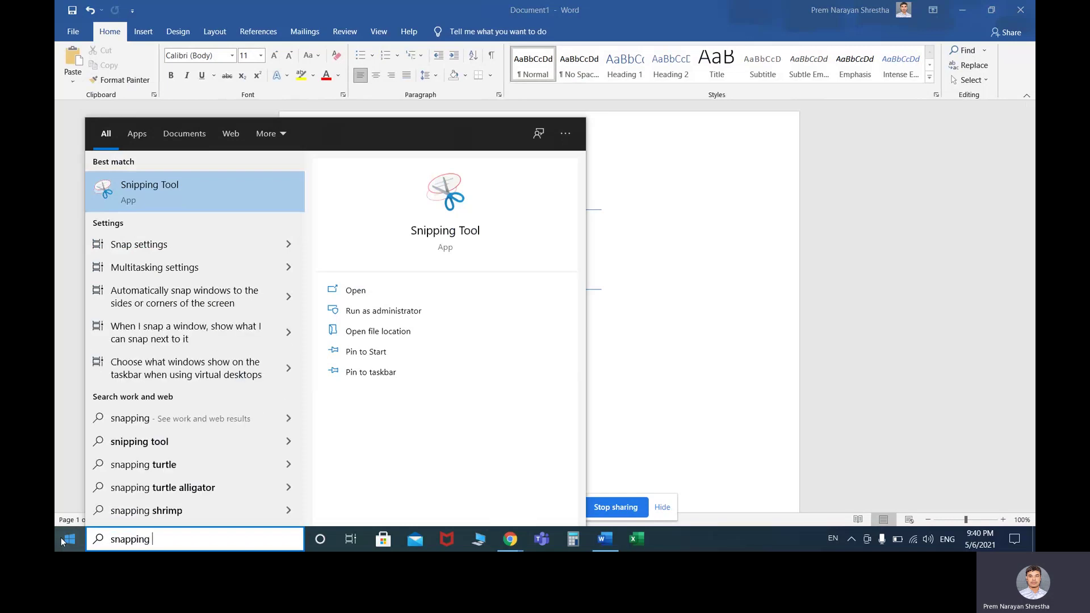
{"action": "type", "text": " tools"}
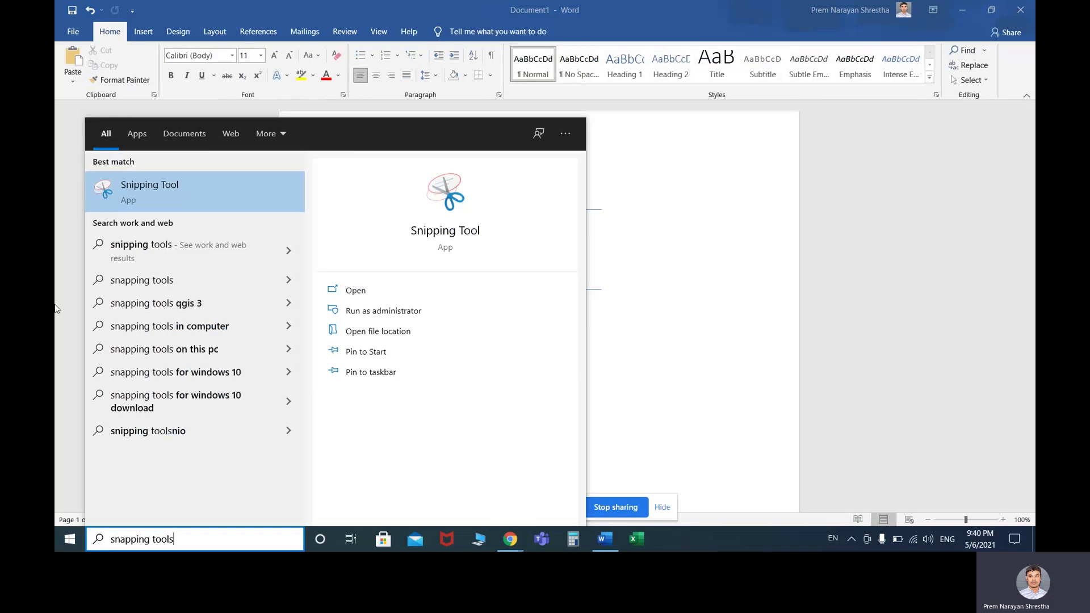
{"action": "left_click", "coordinate": [145, 194]}
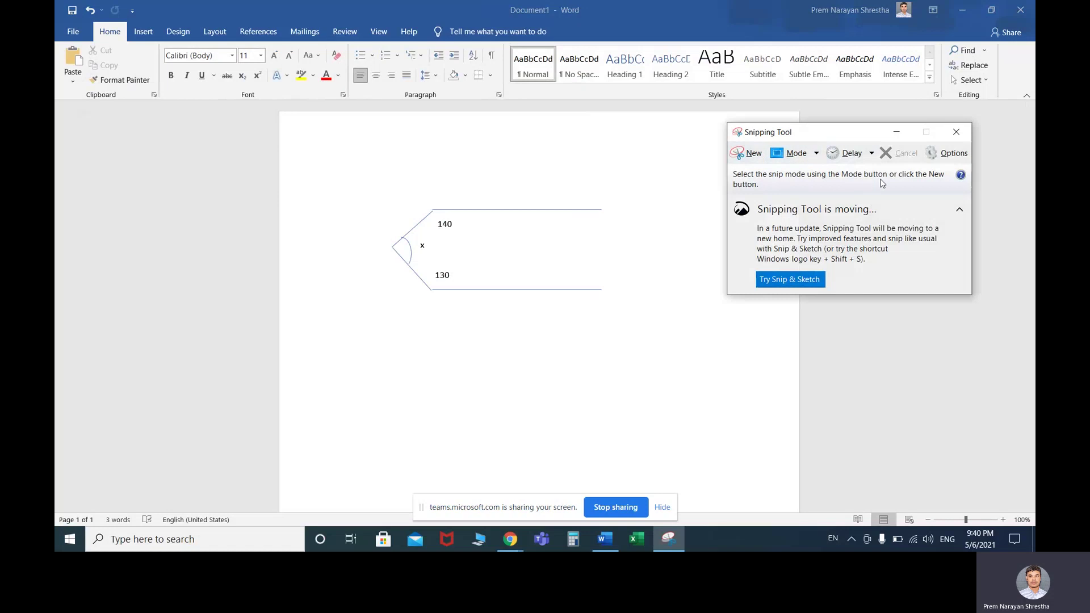
Snip the angle drawing, save it to the Desktop as JPEG 'angle', and close Snipping Tool
{"action": "left_click", "coordinate": [752, 153]}
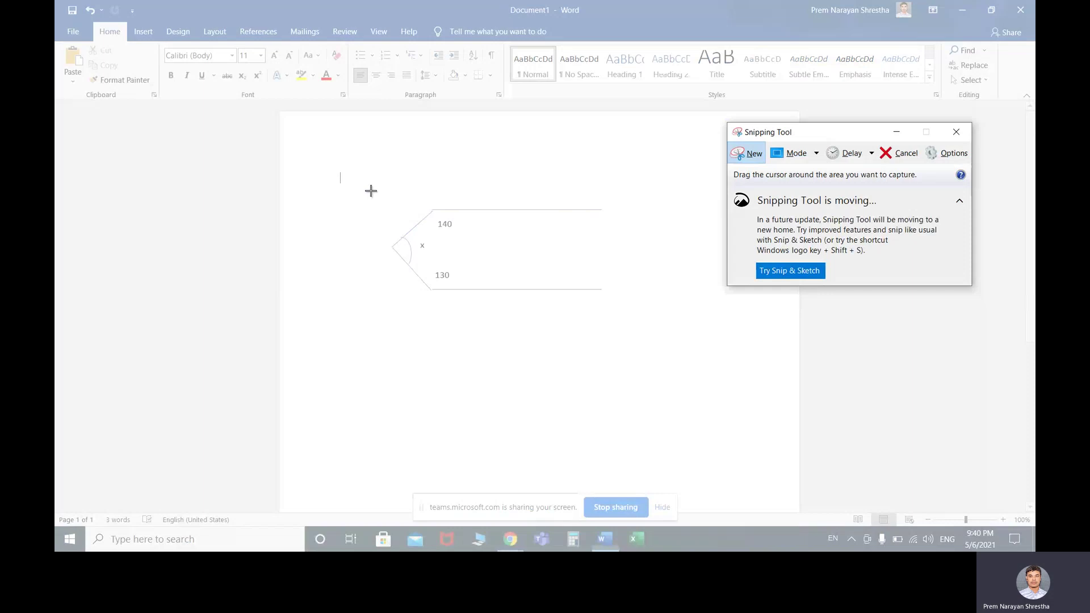
{"action": "mouse_move", "coordinate": [371, 191]}
{"action": "left_mouse_down"}
{"action": "mouse_move", "coordinate": [396, 250]}
{"action": "mouse_move", "coordinate": [492, 292]}
{"action": "mouse_move", "coordinate": [568, 307]}
{"action": "left_mouse_up"}
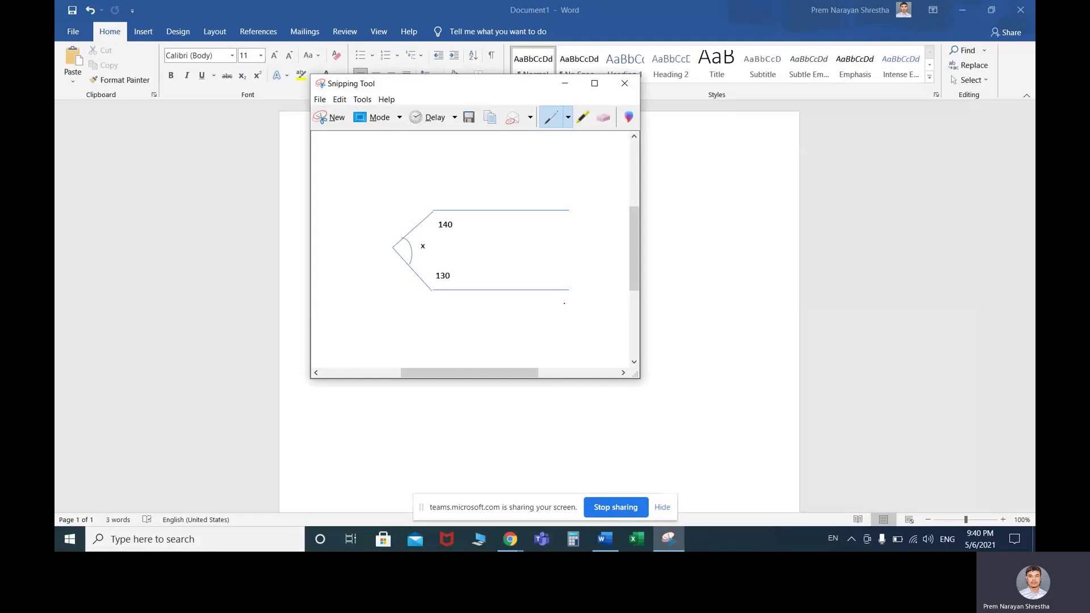
{"action": "left_click", "coordinate": [320, 100]}
{"action": "left_click", "coordinate": [344, 130]}
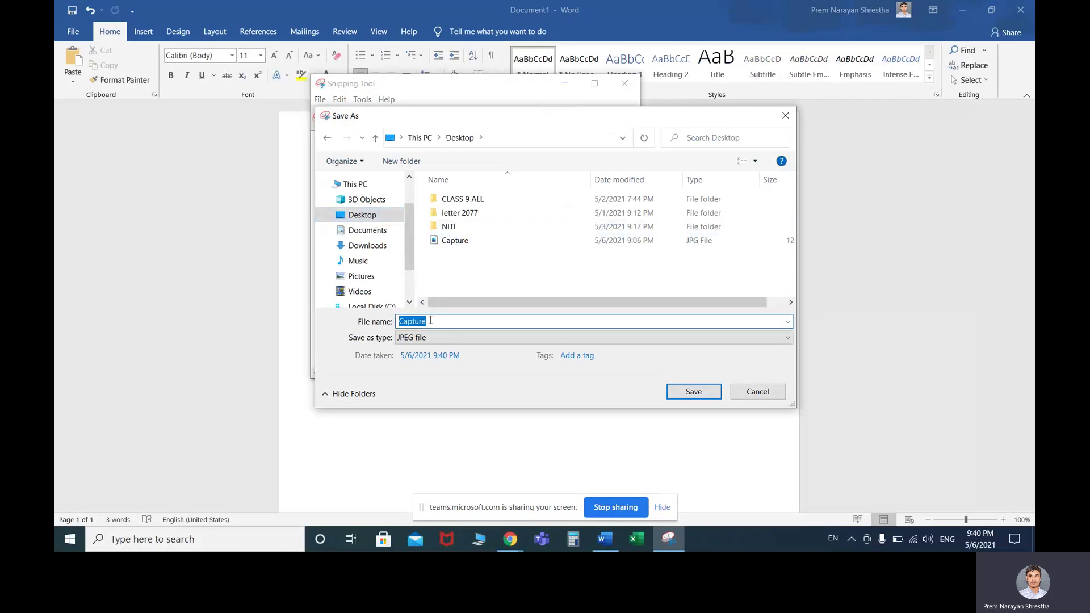
{"action": "type", "text": "angle"}
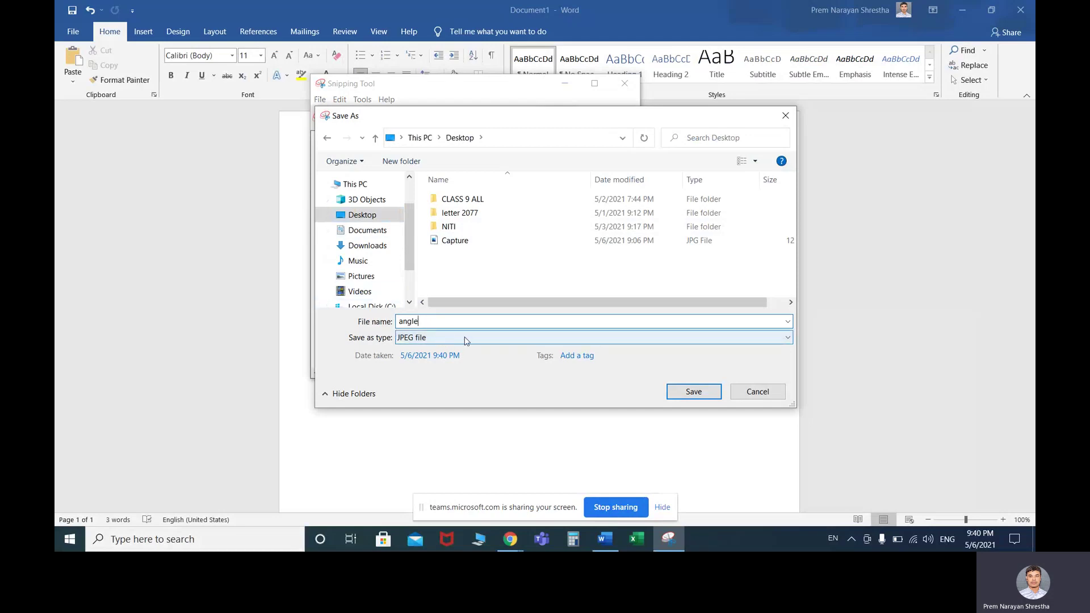
{"action": "left_click", "coordinate": [651, 341]}
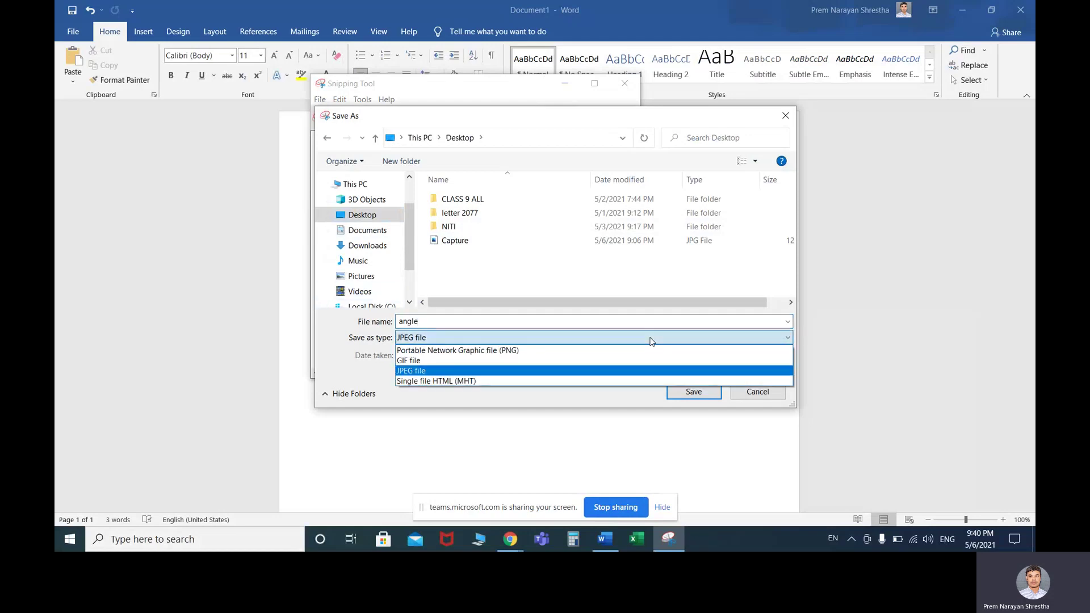
{"action": "left_click", "coordinate": [424, 372]}
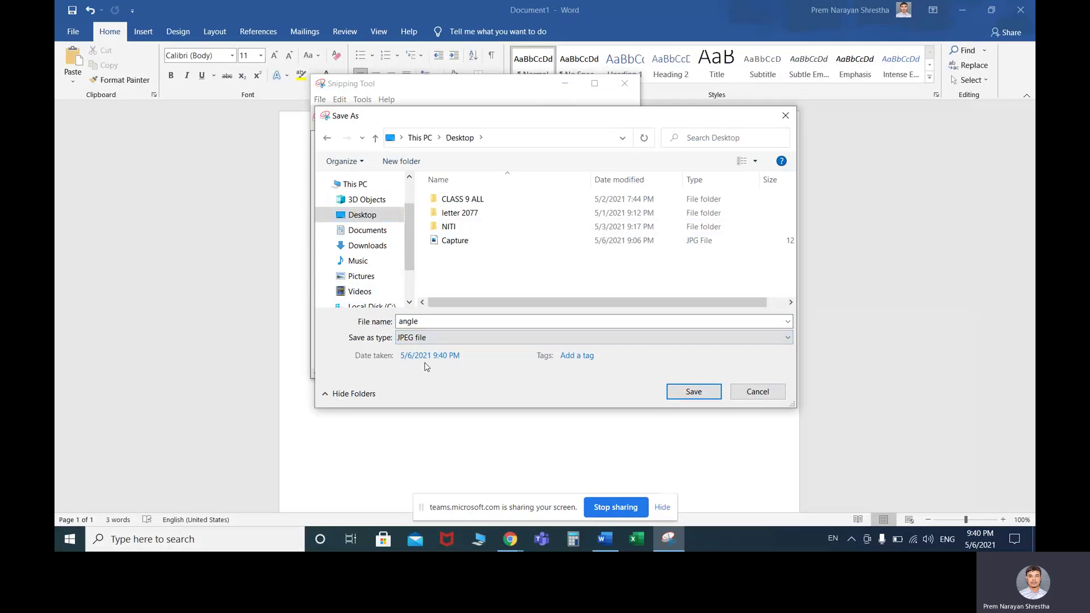
{"action": "left_click", "coordinate": [704, 396]}
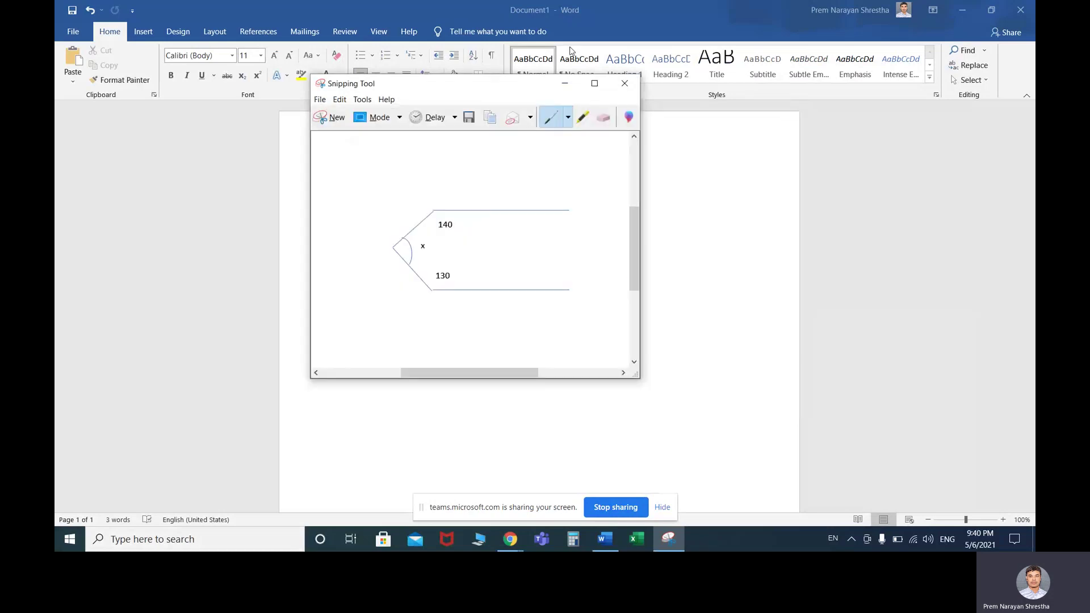
{"action": "left_click", "coordinate": [625, 84]}
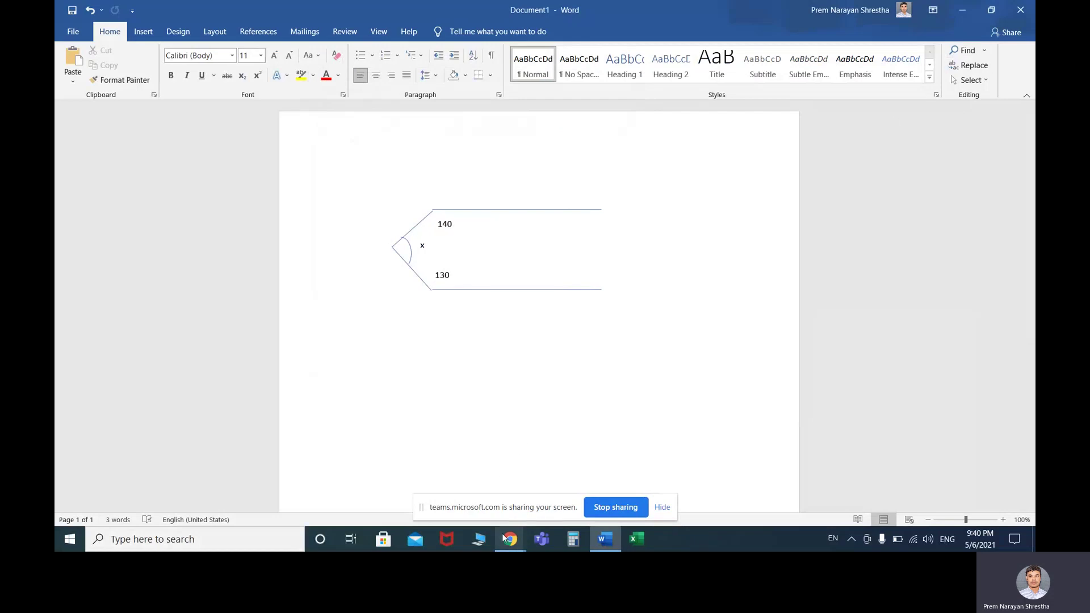
{"action": "mouse_move", "coordinate": [510, 540]}
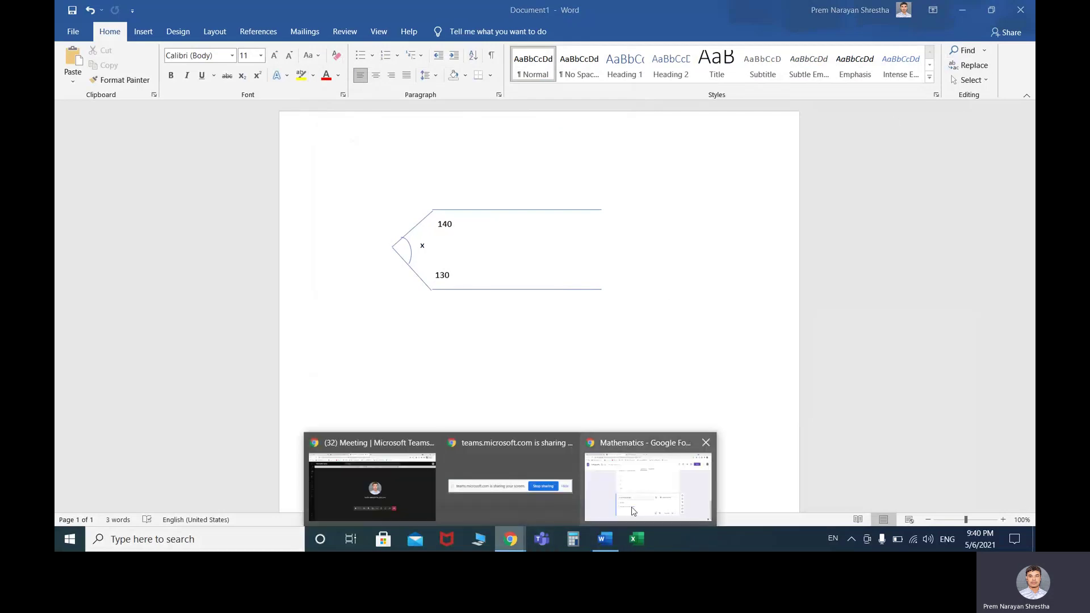
Upload the Desktop image 'angle' into question 4 of the Mathematics form
{"action": "left_click", "coordinate": [639, 505]}
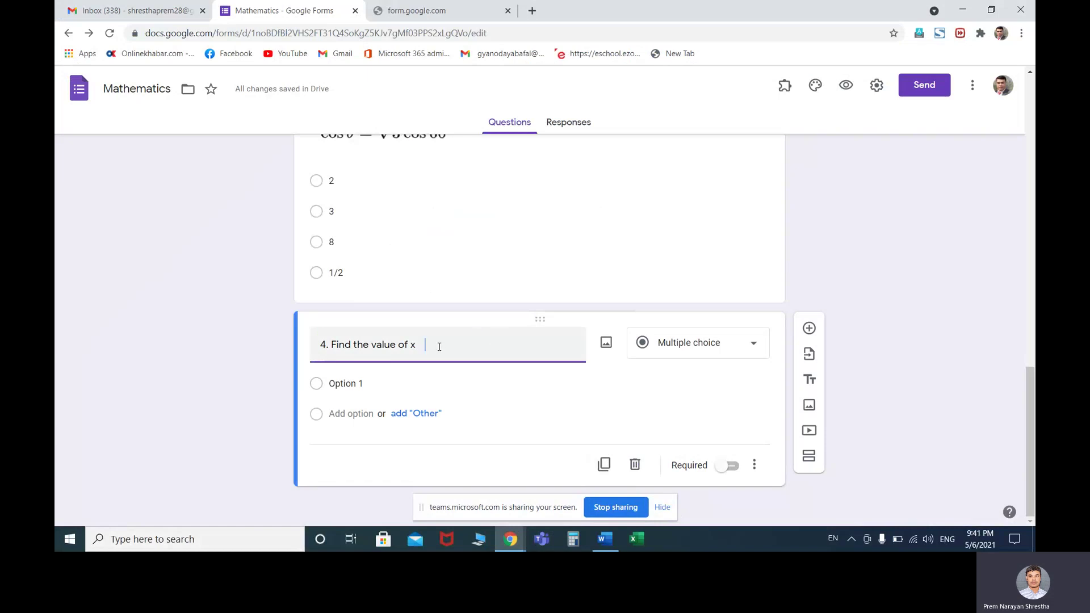
{"action": "left_click", "coordinate": [606, 342]}
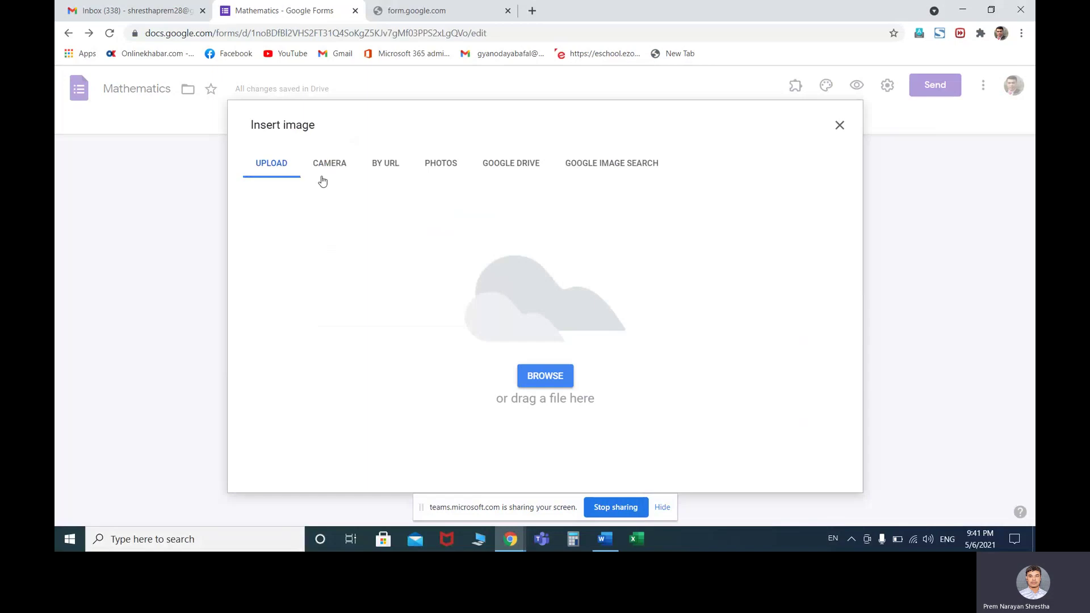
{"action": "left_click", "coordinate": [271, 170]}
{"action": "left_click", "coordinate": [441, 168]}
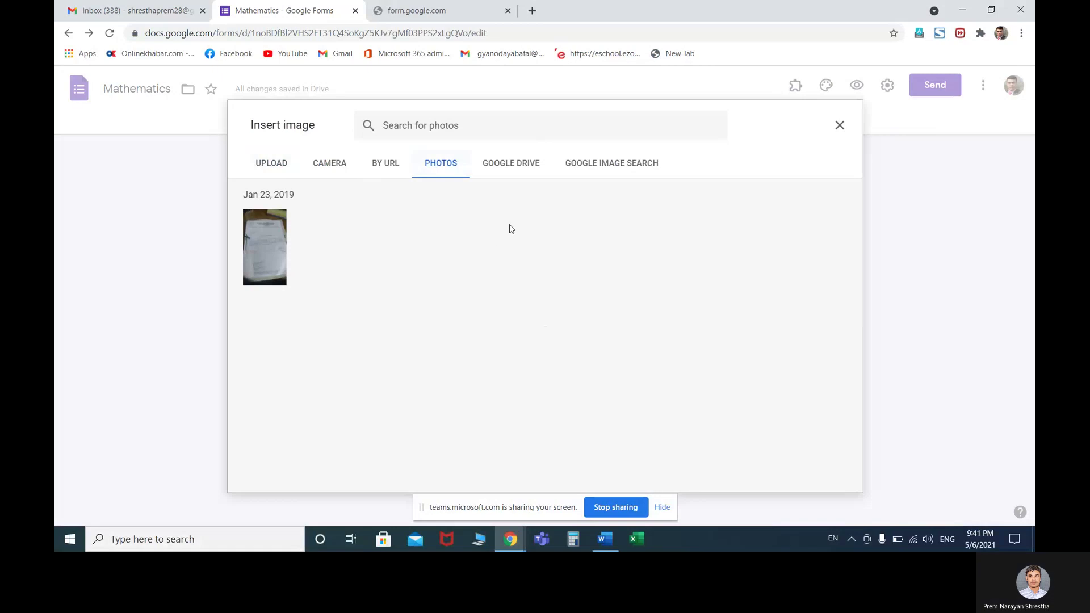
{"action": "left_click", "coordinate": [273, 170]}
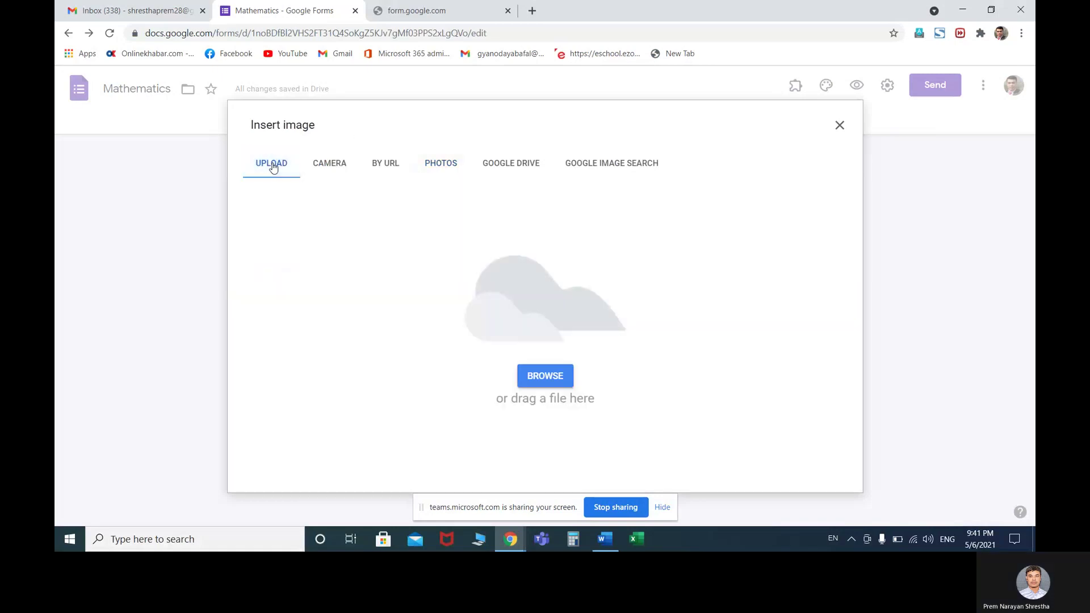
{"action": "left_click", "coordinate": [528, 377]}
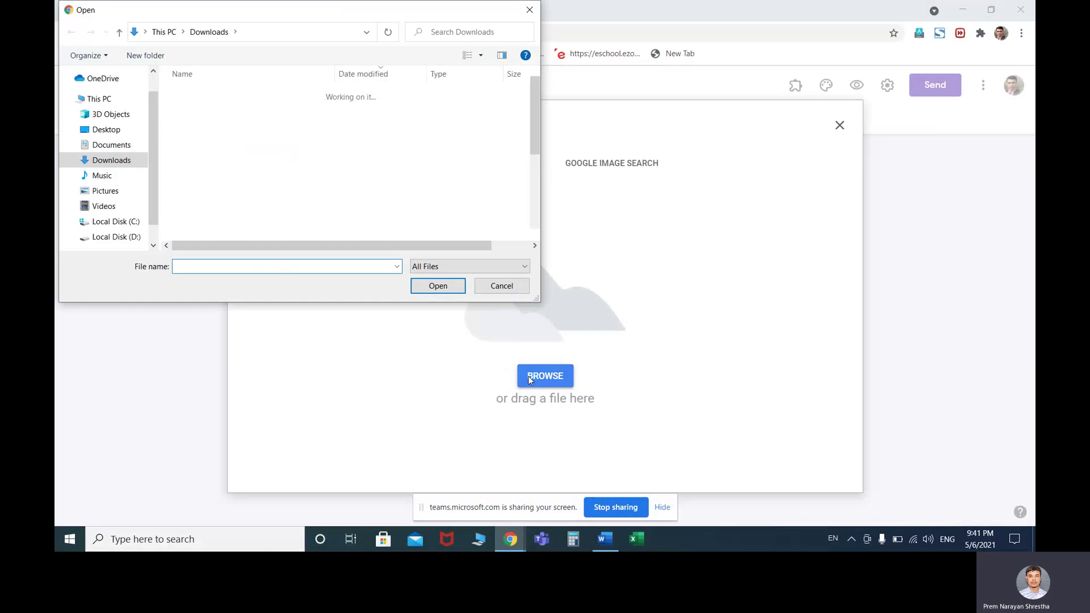
{"action": "left_click", "coordinate": [108, 130]}
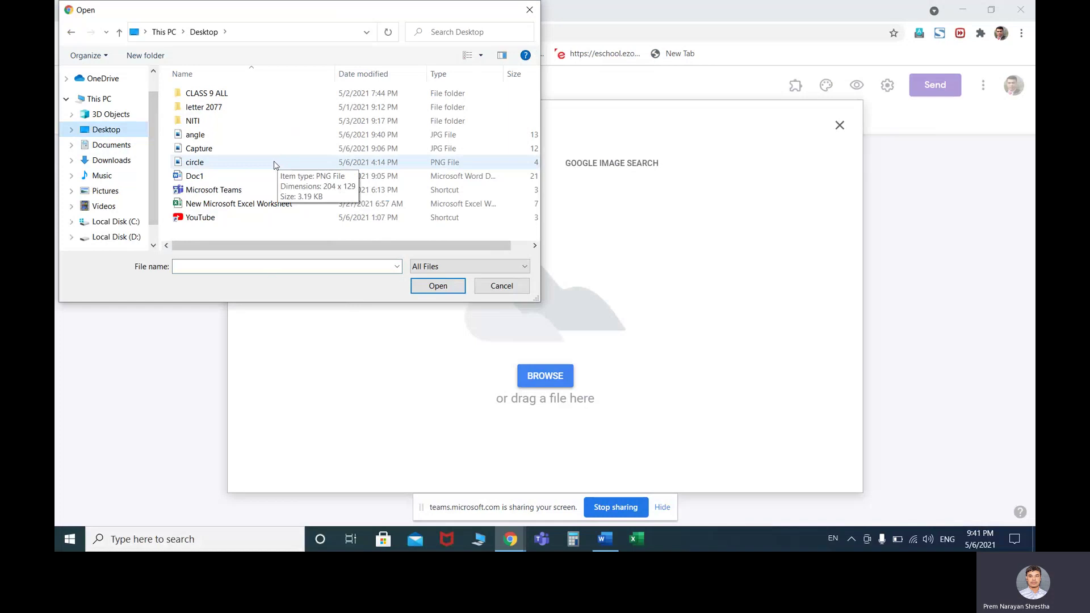
{"action": "left_click", "coordinate": [201, 137]}
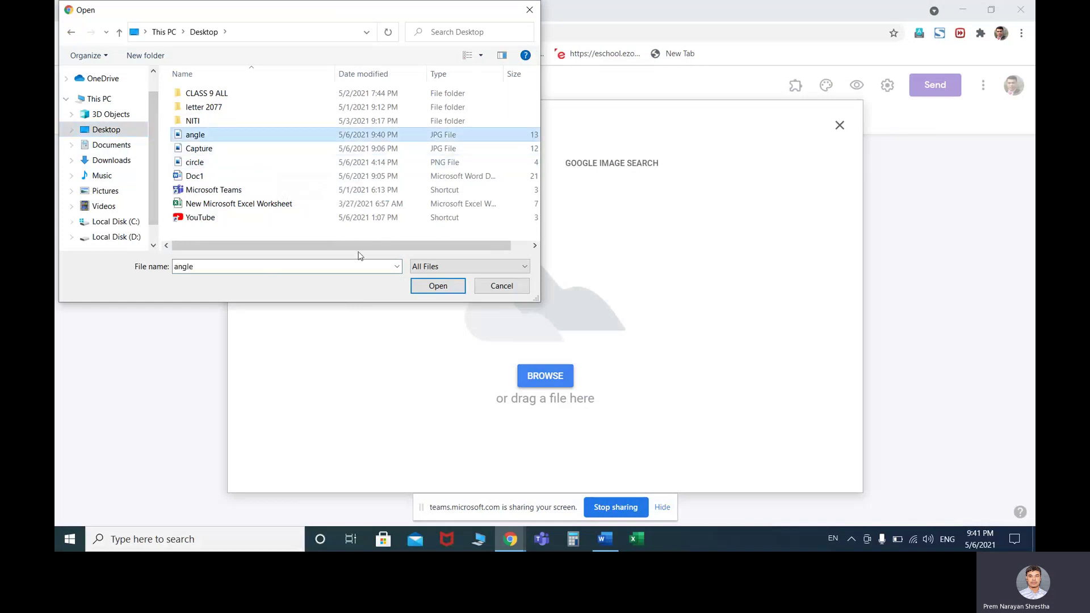
{"action": "left_click", "coordinate": [429, 286]}
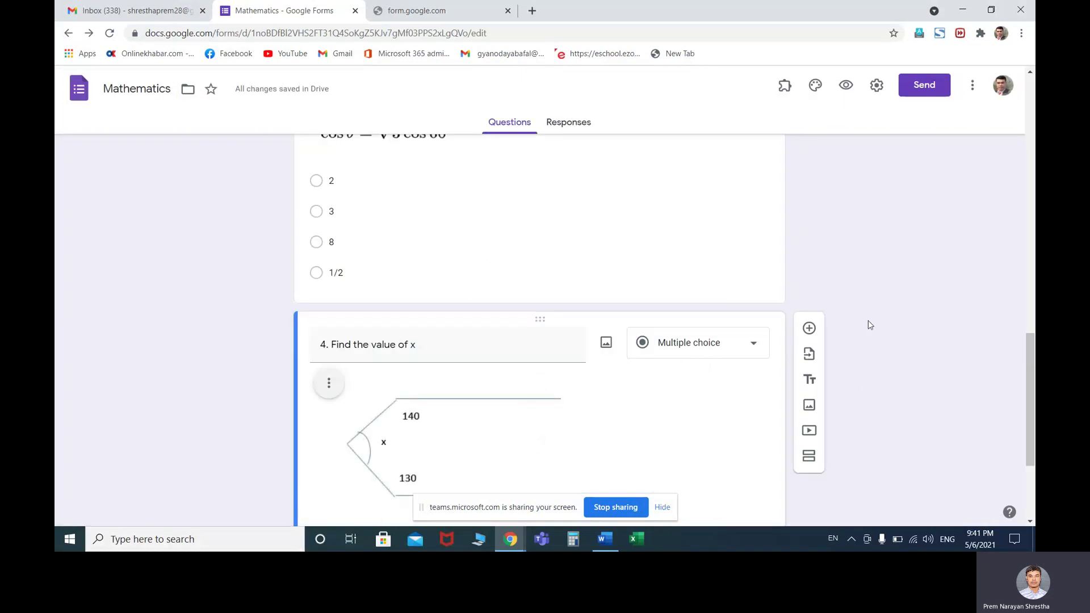
Set question 4's first answer option to 90
{"action": "scroll", "coordinate": [559, 304], "scroll_direction": "down", "scroll_amount": 3}
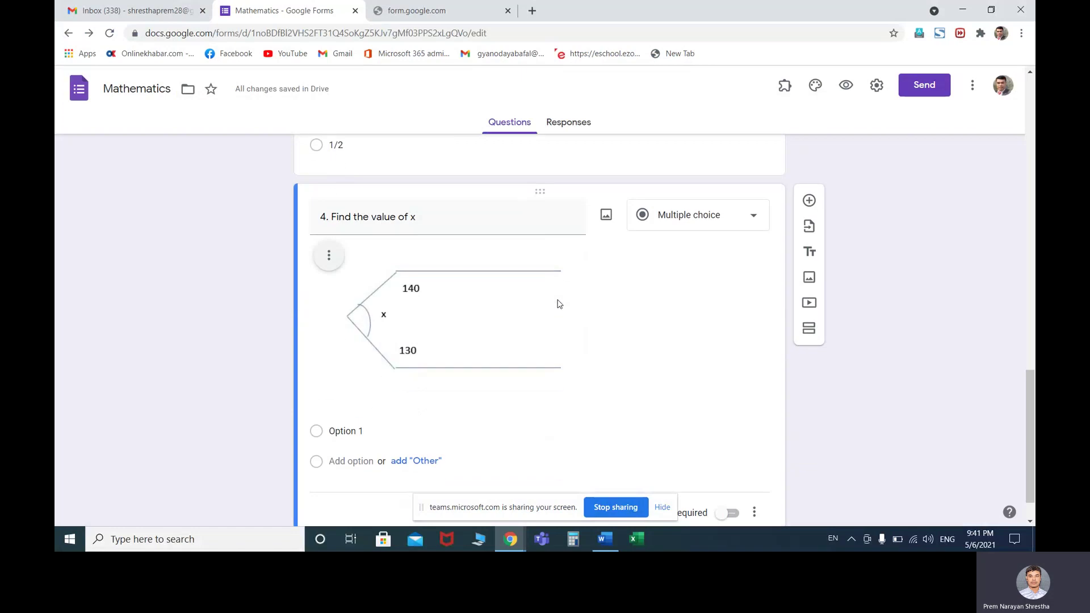
{"action": "scroll", "coordinate": [592, 294], "scroll_direction": "up", "scroll_amount": 2}
{"action": "scroll", "coordinate": [592, 294], "scroll_direction": "down", "scroll_amount": 2}
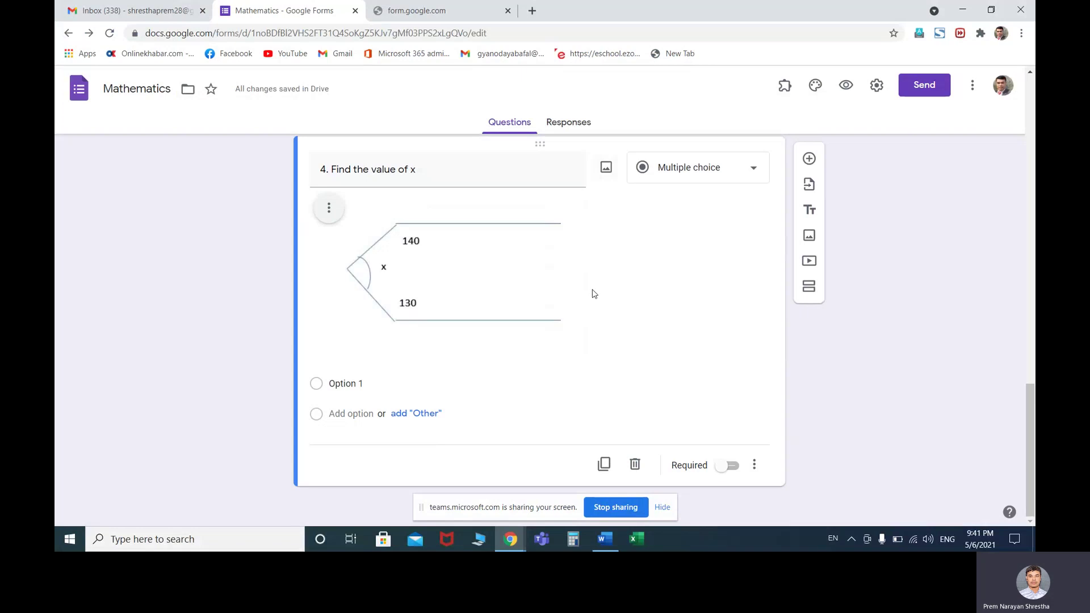
{"action": "left_click", "coordinate": [365, 383]}
{"action": "type", "text": "90"}
{"action": "key", "text": "Return"}
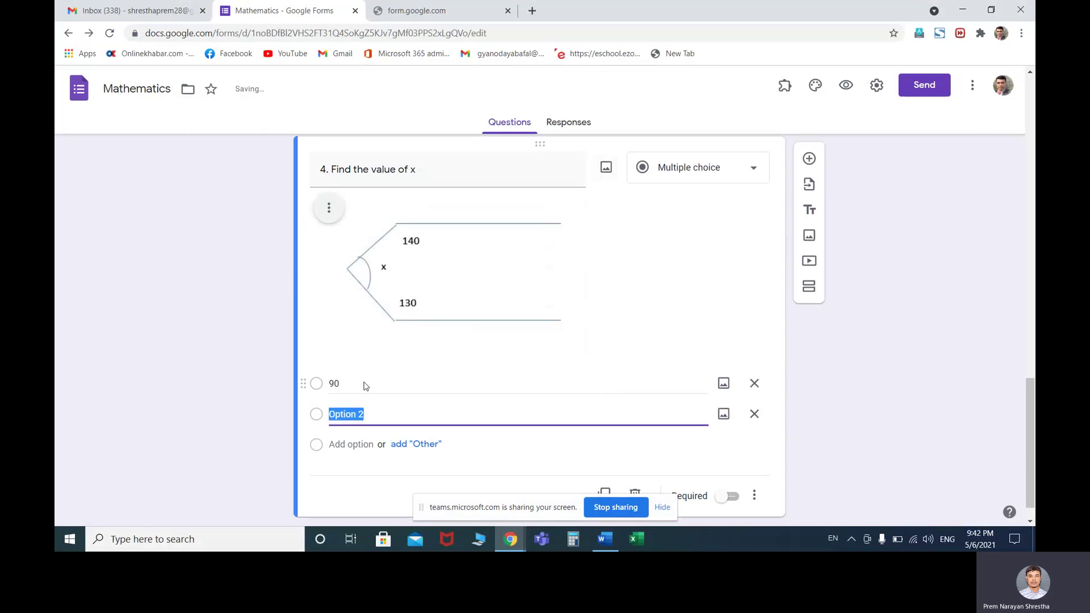
{"action": "type", "text": "85"}
{"action": "key", "text": "Return"}
{"action": "type", "text": "75"}
{"action": "key", "text": "Return"}
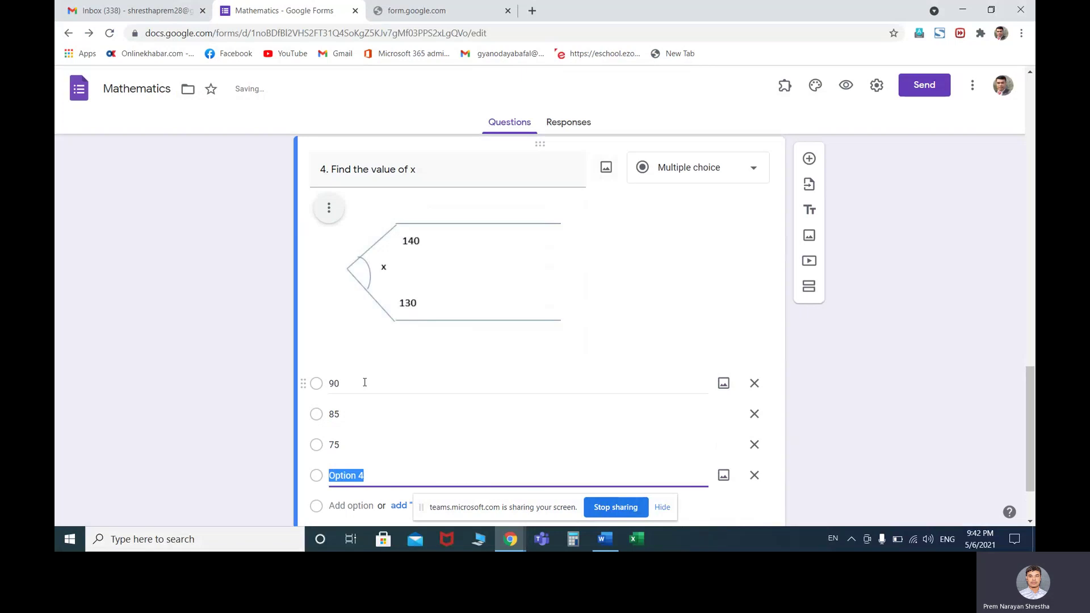
{"action": "type", "text": "100"}
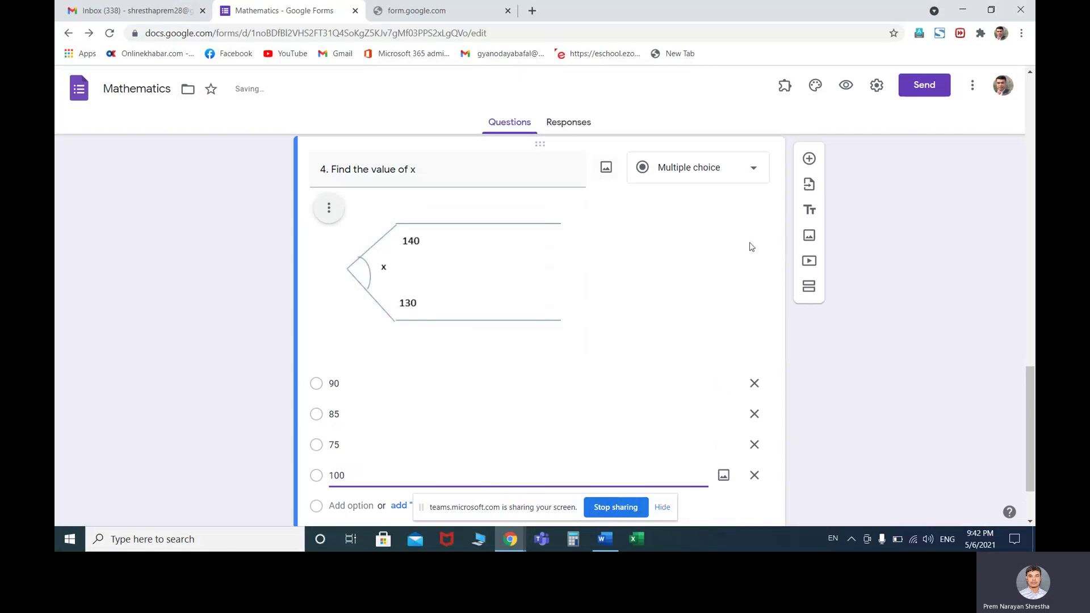
{"action": "left_click", "coordinate": [890, 348]}
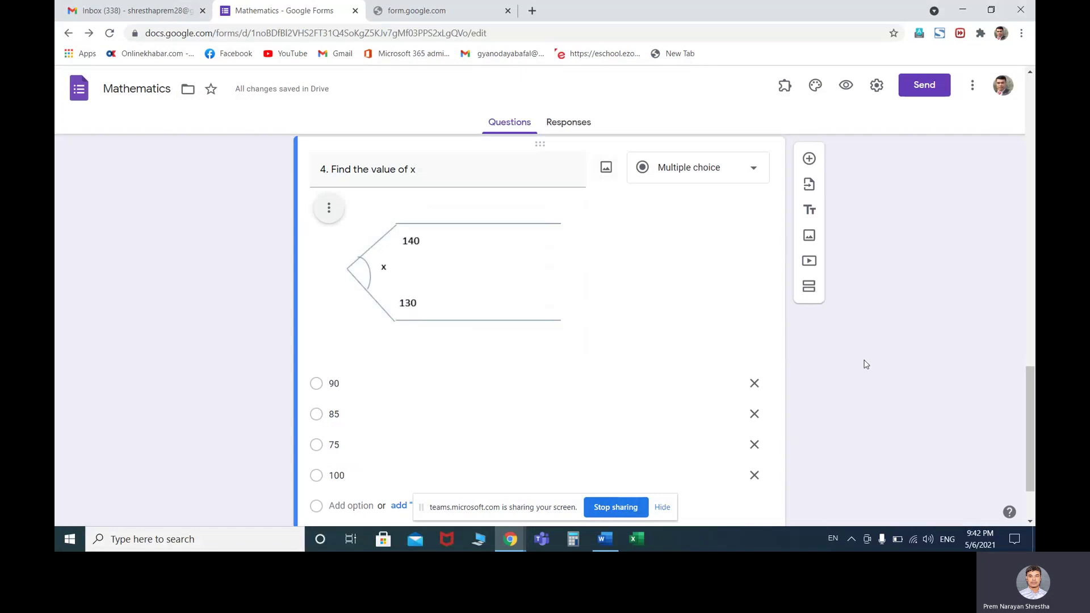
{"action": "scroll", "coordinate": [865, 363], "scroll_direction": "down", "scroll_amount": 2}
{"action": "left_click", "coordinate": [725, 465]}
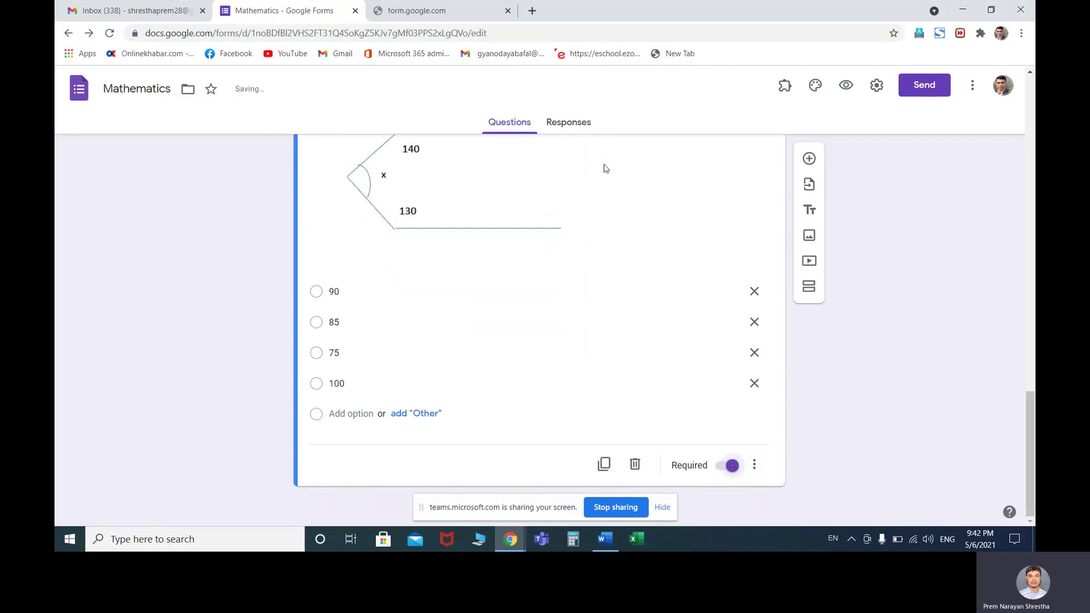
{"action": "scroll", "coordinate": [480, 307], "scroll_direction": "up", "scroll_amount": 2}
{"action": "scroll", "coordinate": [525, 382], "scroll_direction": "down", "scroll_amount": 2}
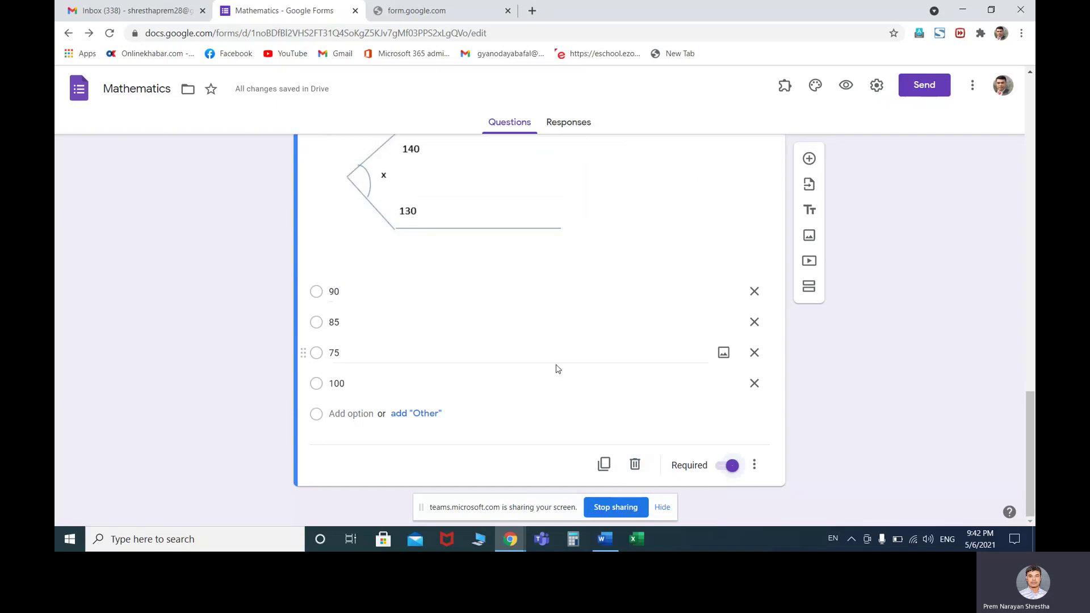
{"action": "scroll", "coordinate": [557, 367], "scroll_direction": "up", "scroll_amount": 2}
{"action": "scroll", "coordinate": [557, 368], "scroll_direction": "up", "scroll_amount": 8}
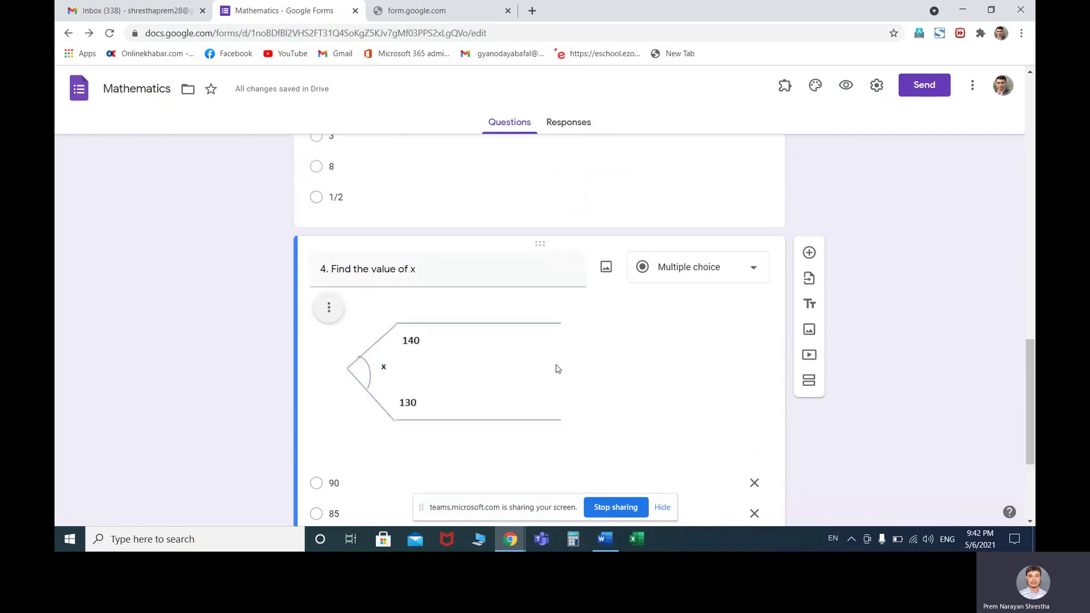
{"action": "scroll", "coordinate": [557, 368], "scroll_direction": "up", "scroll_amount": 10}
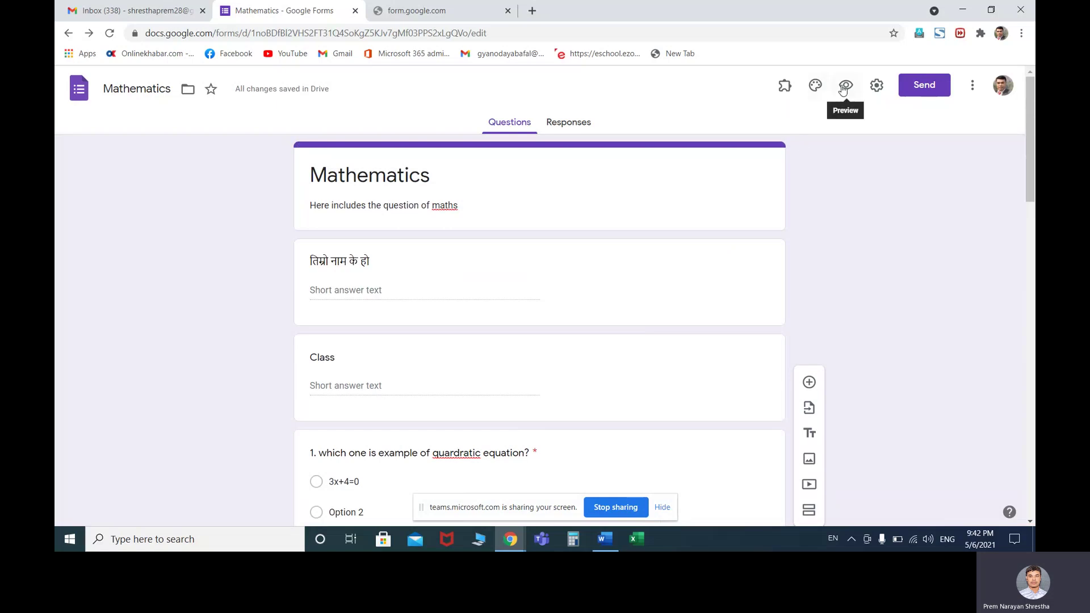
In the form settings, turn on Limit to 1 response while leaving email collection off
{"action": "left_click", "coordinate": [879, 88]}
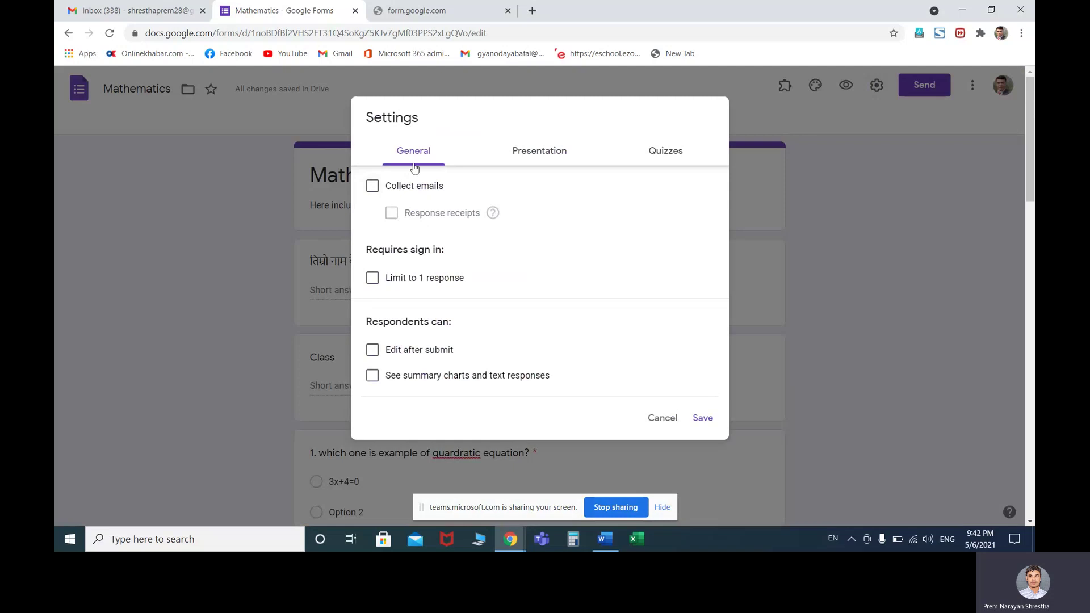
{"action": "left_click", "coordinate": [373, 188]}
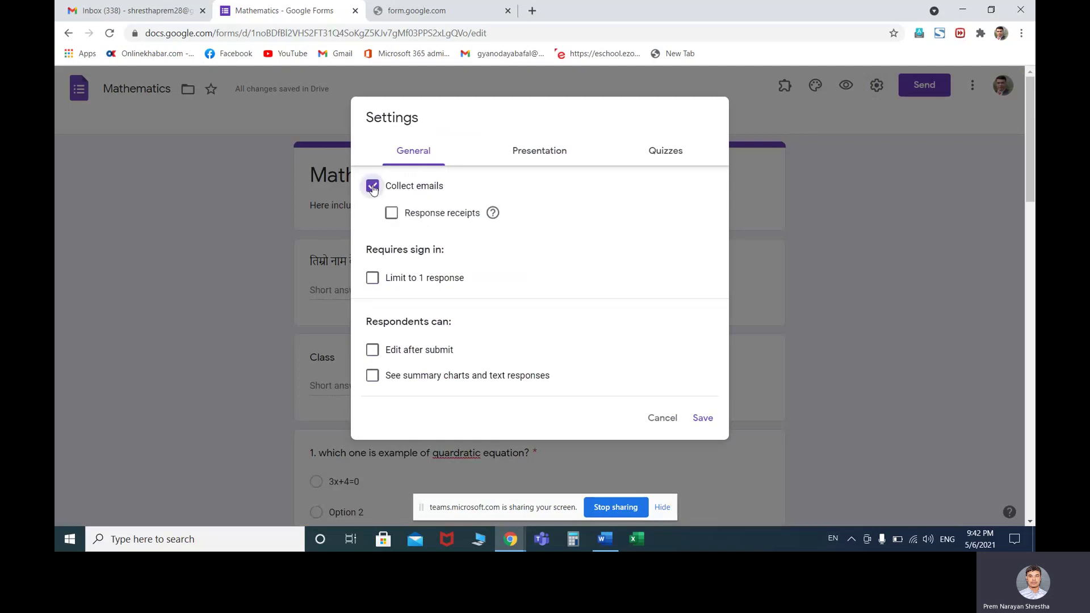
{"action": "left_click", "coordinate": [372, 188]}
{"action": "left_click", "coordinate": [373, 279]}
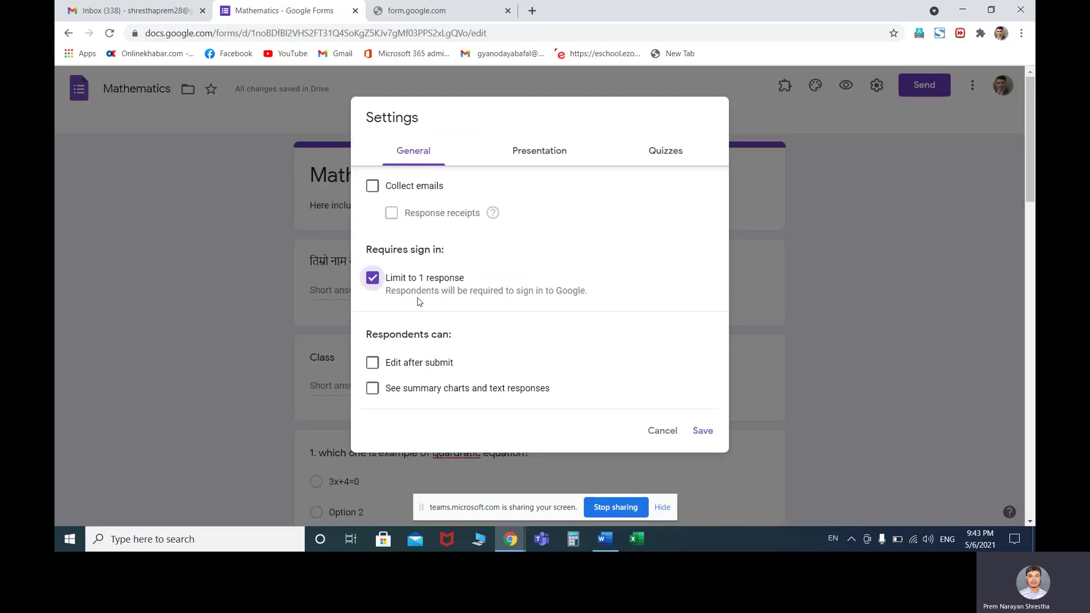
Keep Limit to 1 response on and Edit after submit off, then show the Presentation settings
{"action": "left_click", "coordinate": [373, 279]}
{"action": "left_click", "coordinate": [372, 280]}
{"action": "left_click", "coordinate": [372, 280]}
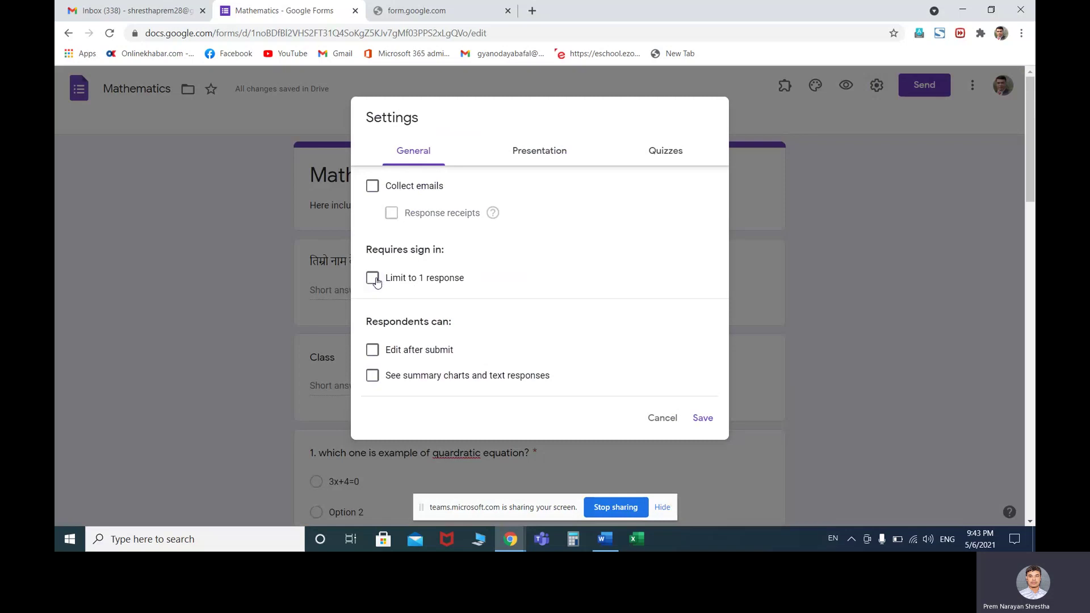
{"action": "left_click", "coordinate": [372, 280]}
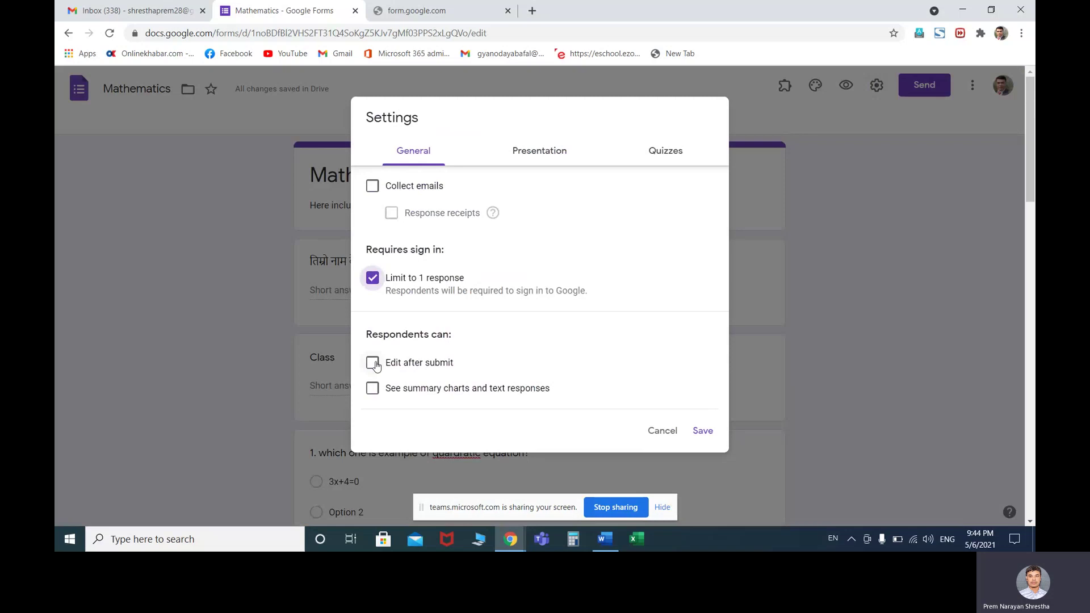
{"action": "left_click", "coordinate": [374, 364]}
{"action": "left_click", "coordinate": [374, 365]}
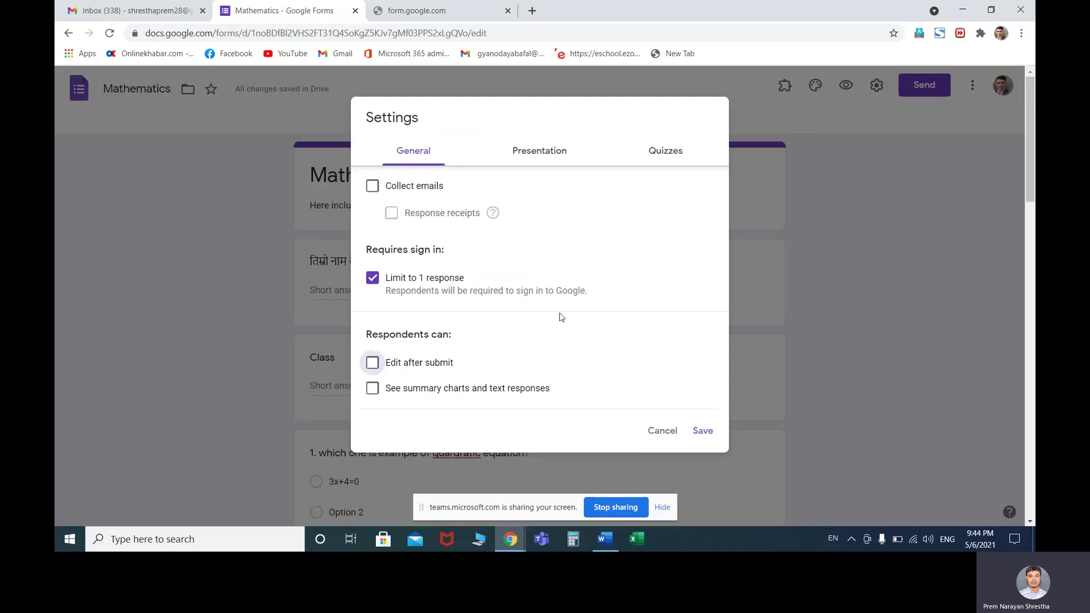
{"action": "left_click", "coordinate": [531, 156]}
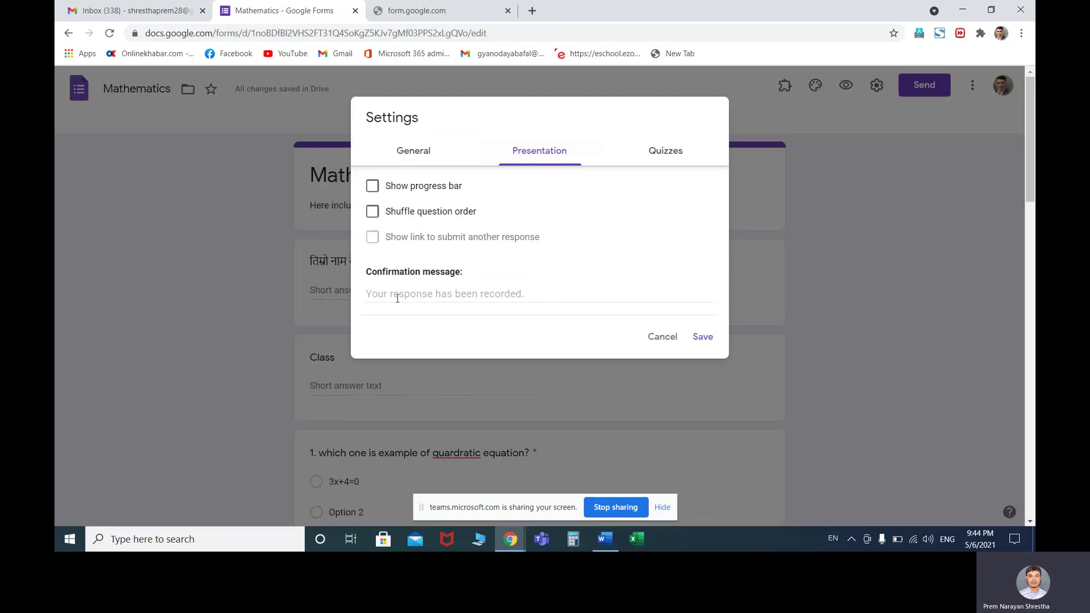
Set the confirmation message to 'Thank you. Wait for result' and save the settings
{"action": "left_click", "coordinate": [368, 293]}
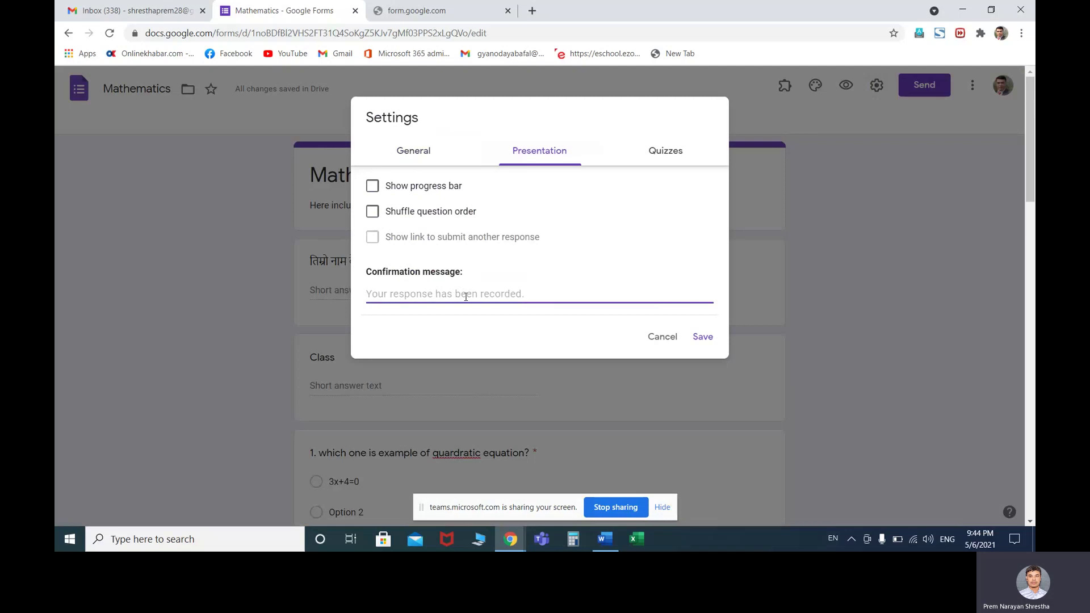
{"action": "type", "text": "tha"}
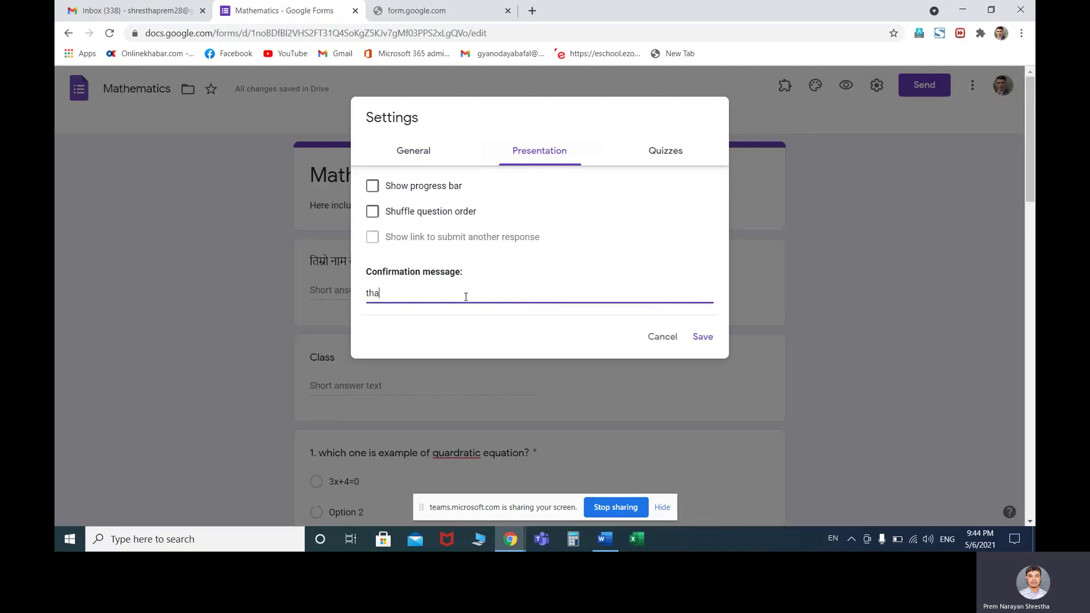
{"action": "key", "text": "BackSpace"}
{"action": "key", "text": "BackSpace"}
{"action": "key", "text": "BackSpace"}
{"action": "type", "text": "Thank you. Wait for result"}
{"action": "left_click", "coordinate": [696, 339]}
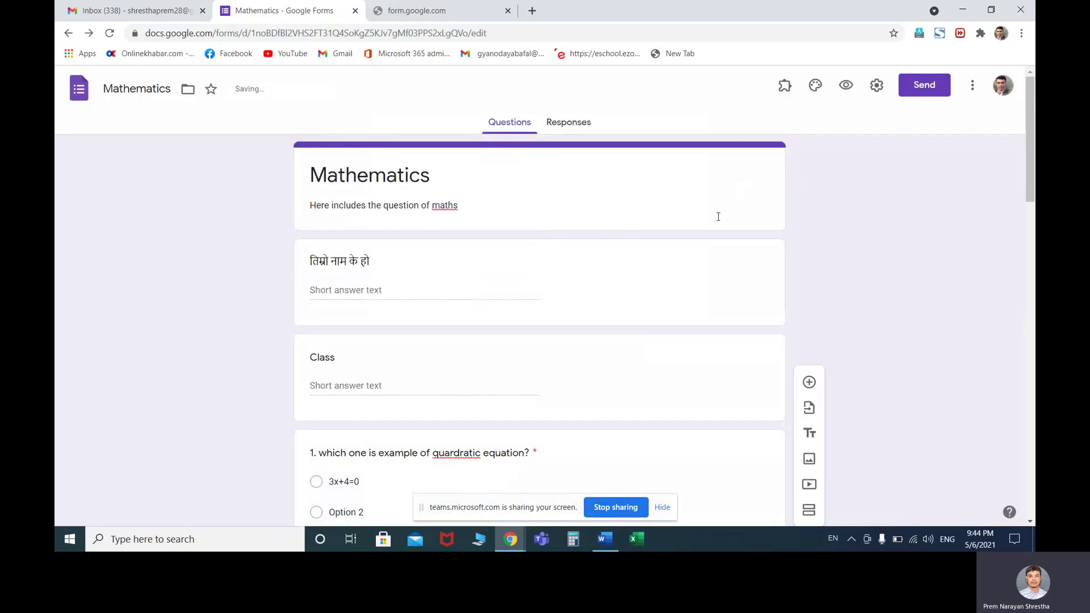
Turn on Shuffle question order in the form's Presentation settings
{"action": "left_click", "coordinate": [876, 85]}
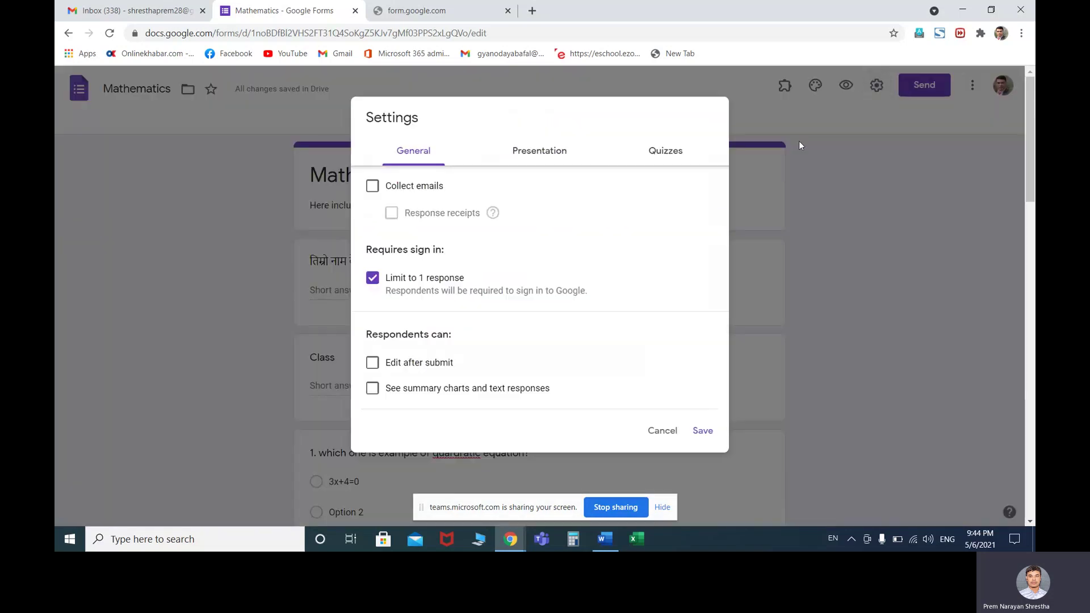
{"action": "left_click", "coordinate": [538, 149]}
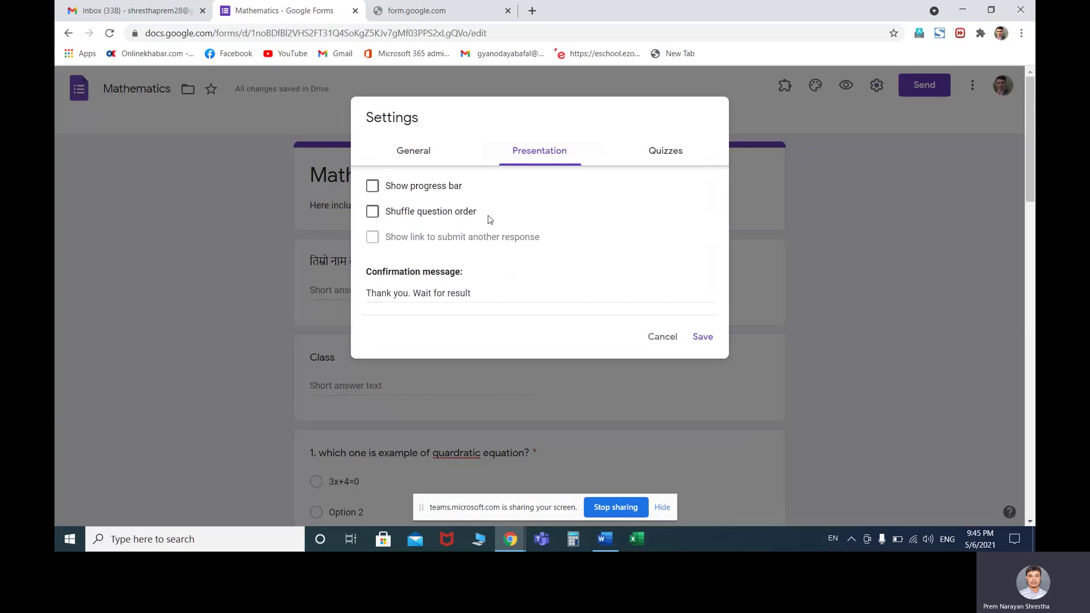
{"action": "left_click", "coordinate": [373, 213]}
Save the shuffle setting and click into question 1's option text
{"action": "left_click", "coordinate": [703, 339]}
{"action": "scroll", "coordinate": [565, 316], "scroll_direction": "down", "scroll_amount": 2}
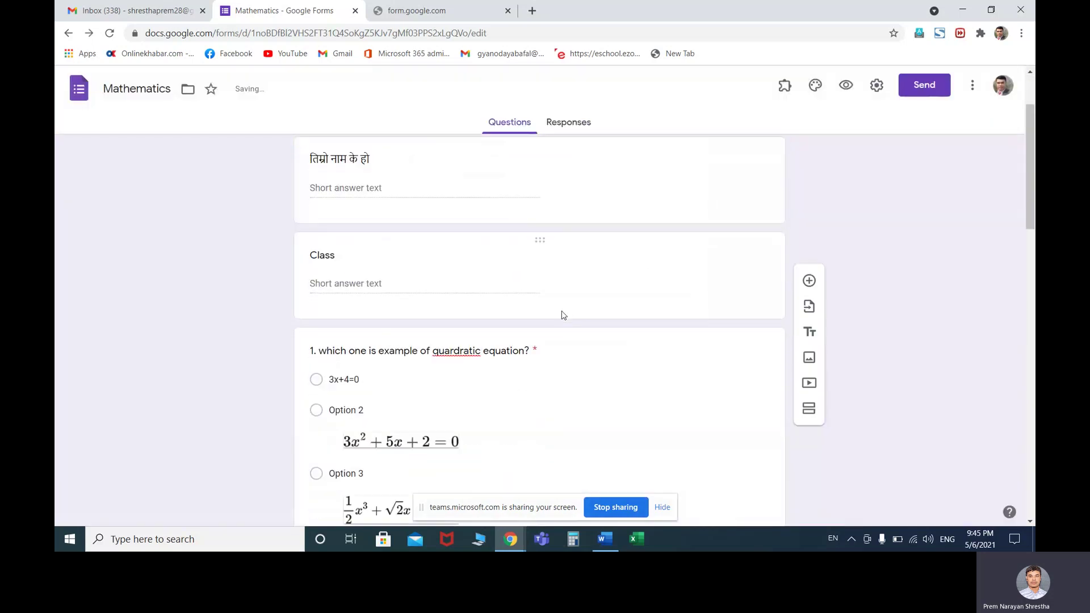
{"action": "scroll", "coordinate": [564, 316], "scroll_direction": "down", "scroll_amount": 3}
{"action": "left_click", "coordinate": [570, 392]}
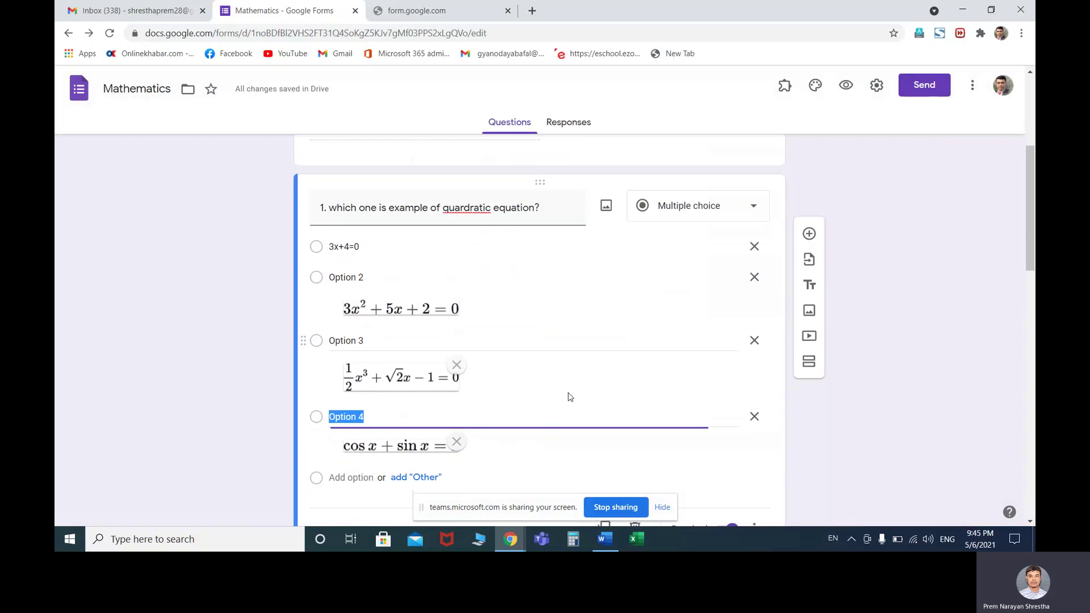
{"action": "left_click", "coordinate": [580, 289]}
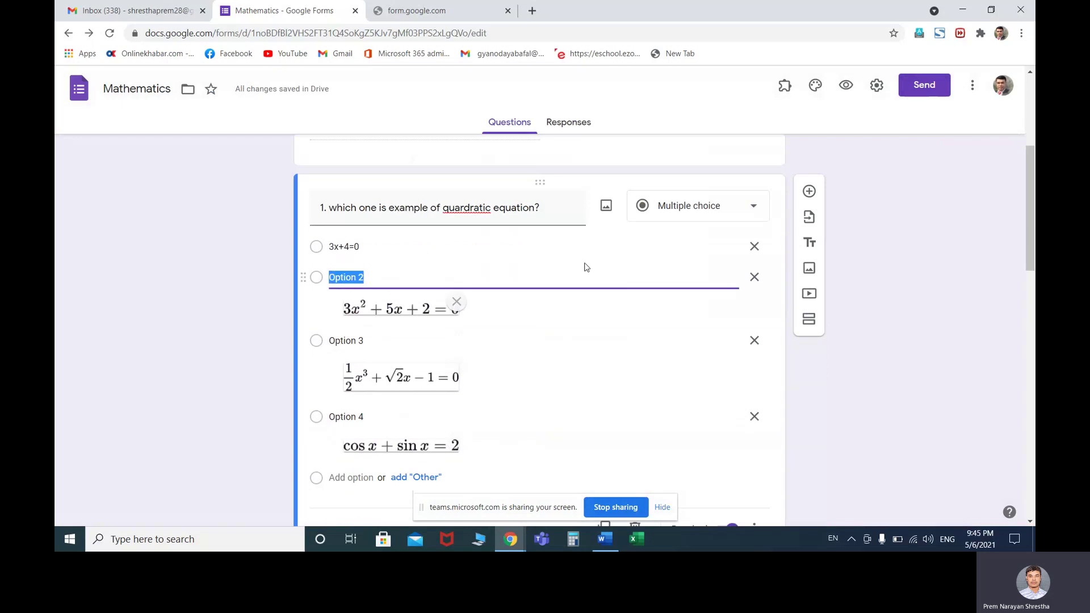
Open the form settings on the Quizzes tab
{"action": "scroll", "coordinate": [588, 331], "scroll_direction": "down", "scroll_amount": 2}
{"action": "scroll", "coordinate": [588, 334], "scroll_direction": "up", "scroll_amount": 4}
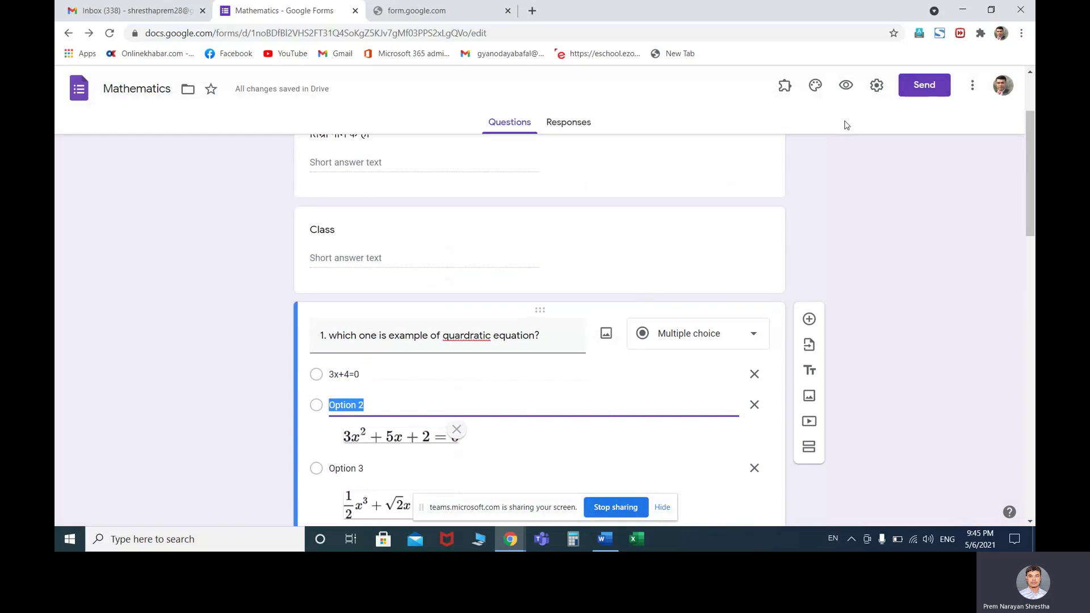
{"action": "left_click", "coordinate": [877, 92]}
{"action": "left_click", "coordinate": [679, 151]}
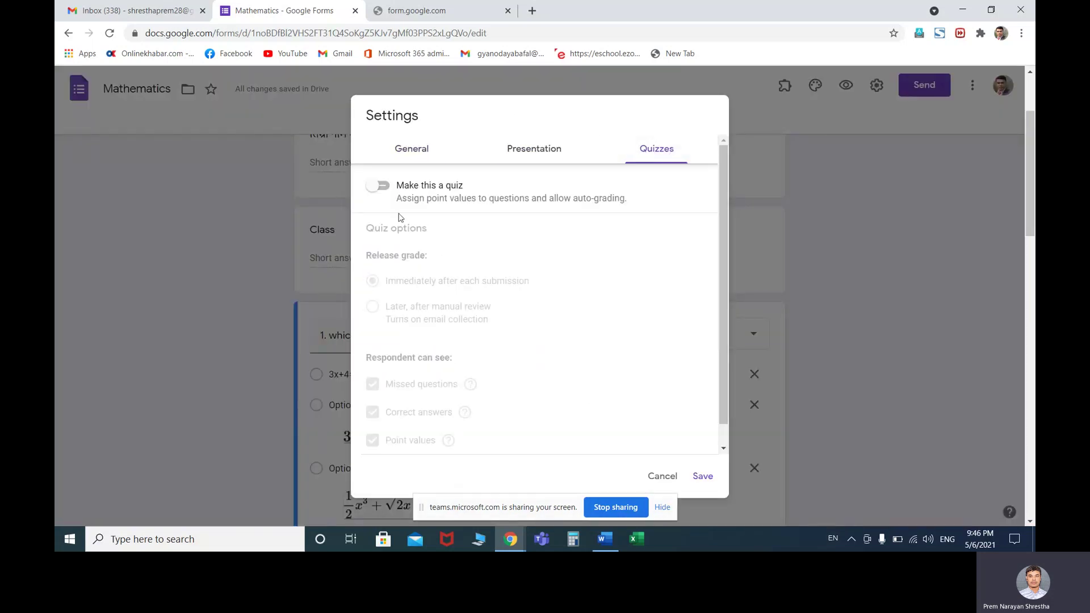
Make the form a quiz that releases grades later, after manual review
{"action": "left_click", "coordinate": [379, 186]}
{"action": "scroll", "coordinate": [467, 249], "scroll_direction": "down", "scroll_amount": 1}
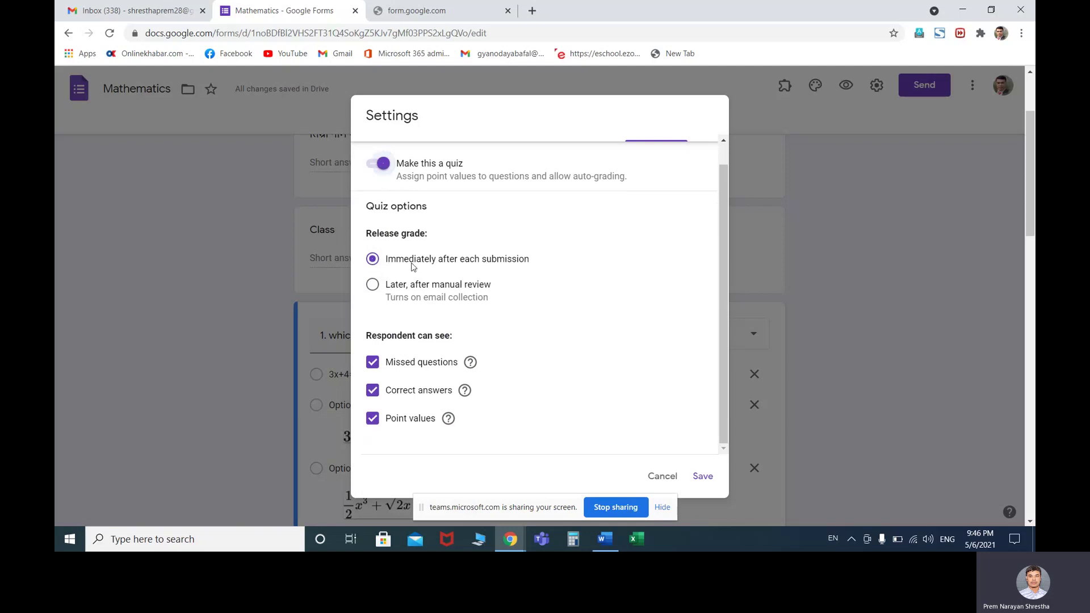
{"action": "left_click", "coordinate": [373, 286]}
{"action": "scroll", "coordinate": [447, 315], "scroll_direction": "down", "scroll_amount": 3}
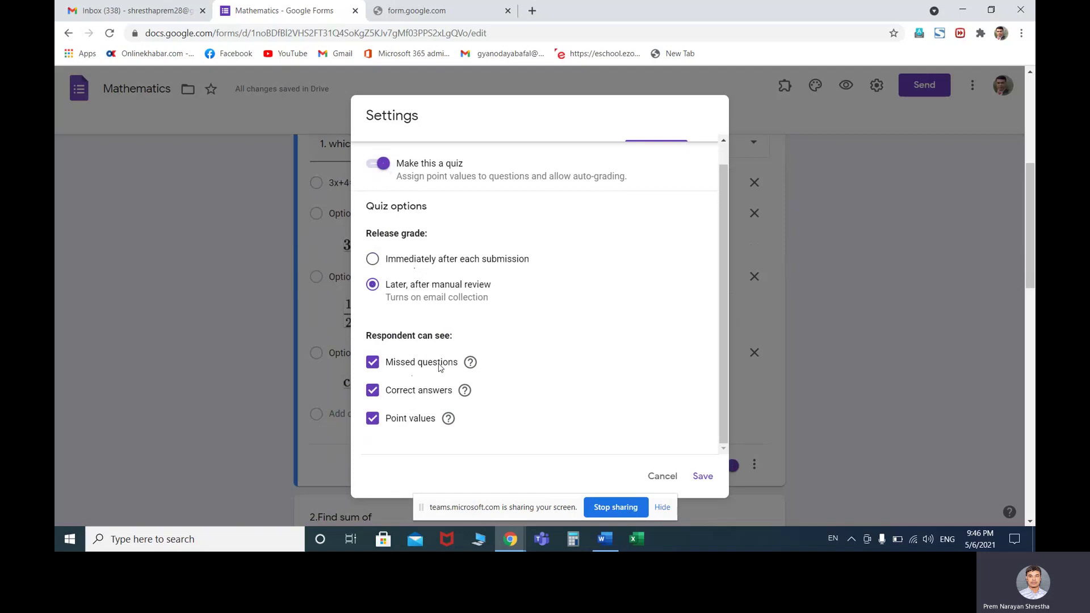
Hide missed questions and correct answers, keep point values visible, and save the quiz settings
{"action": "left_click", "coordinate": [372, 390]}
{"action": "left_click", "coordinate": [373, 362]}
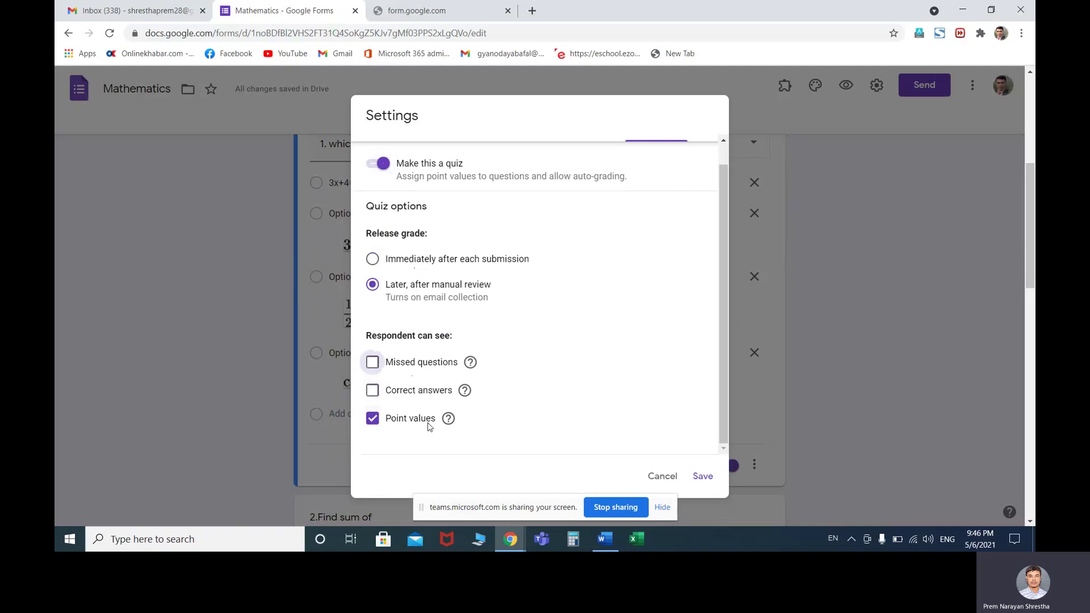
{"action": "left_click", "coordinate": [372, 421]}
{"action": "left_click", "coordinate": [373, 420]}
{"action": "left_click", "coordinate": [372, 421]}
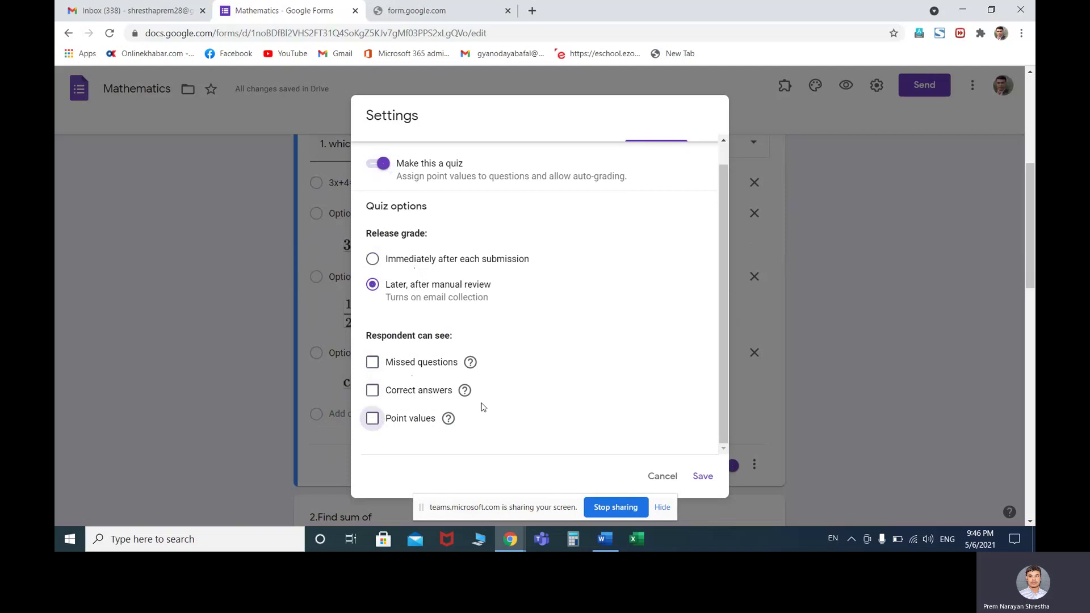
{"action": "left_click", "coordinate": [372, 421]}
{"action": "left_click", "coordinate": [703, 477]}
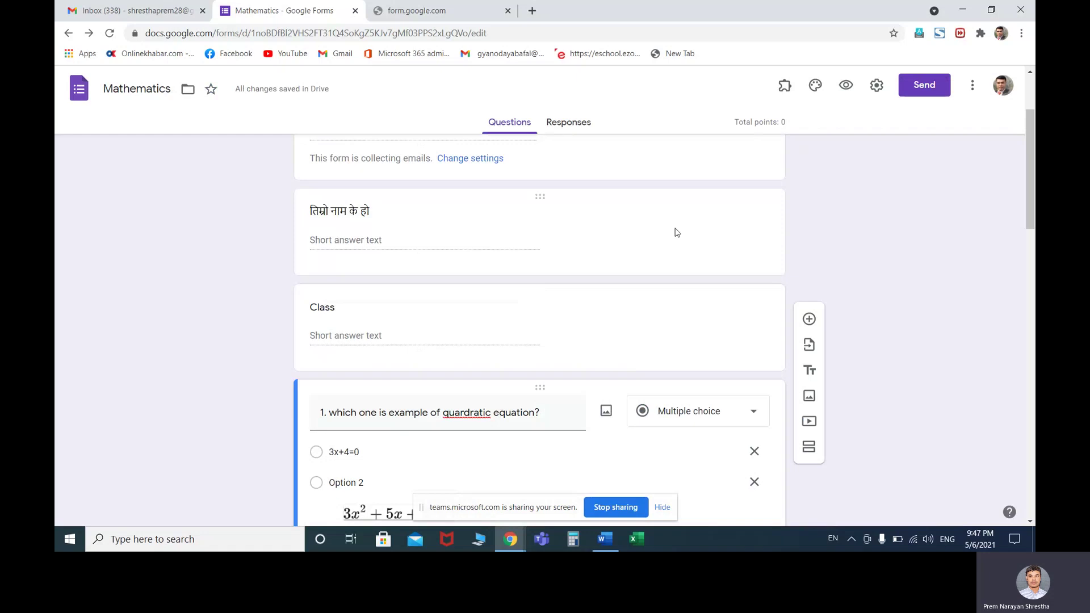
Open question 1's answer key and set it to 2 points
{"action": "scroll", "coordinate": [522, 349], "scroll_direction": "down", "scroll_amount": 5}
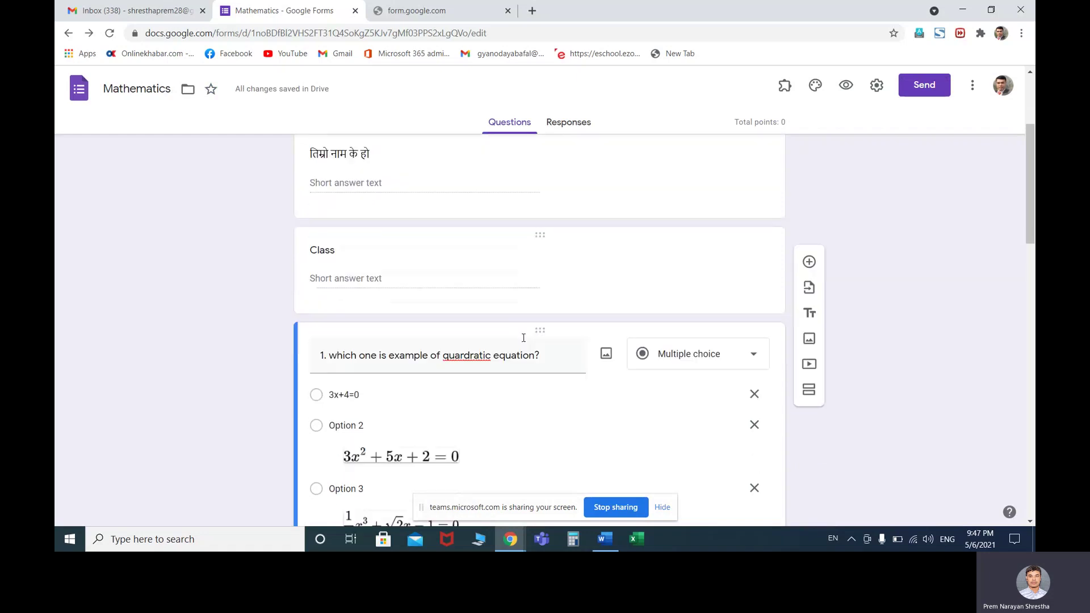
{"action": "scroll", "coordinate": [524, 341], "scroll_direction": "down", "scroll_amount": 1}
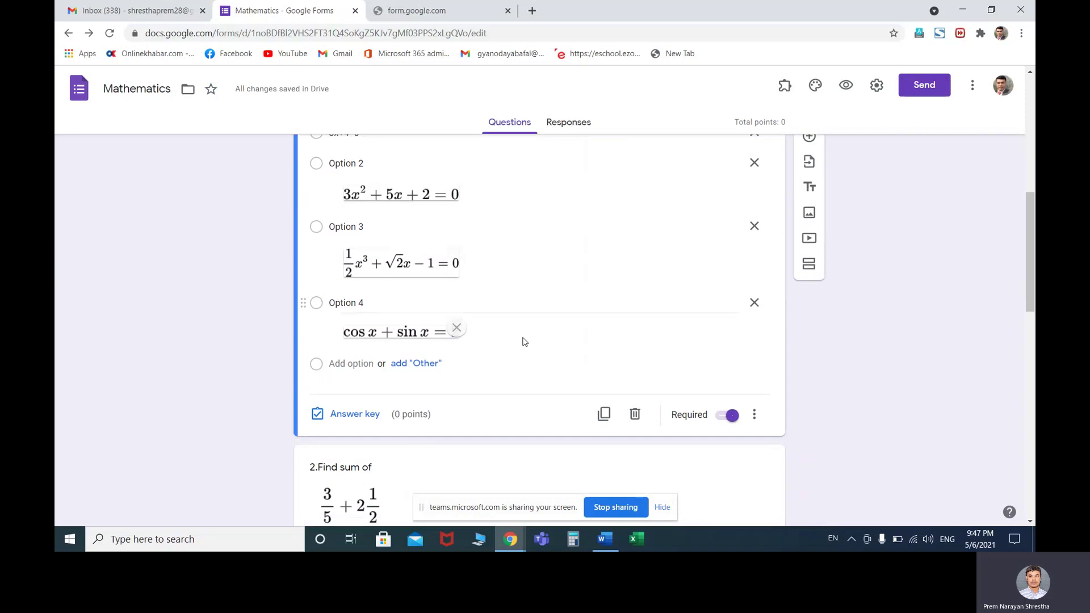
{"action": "scroll", "coordinate": [524, 342], "scroll_direction": "up", "scroll_amount": 2}
{"action": "scroll", "coordinate": [524, 341], "scroll_direction": "down", "scroll_amount": 2}
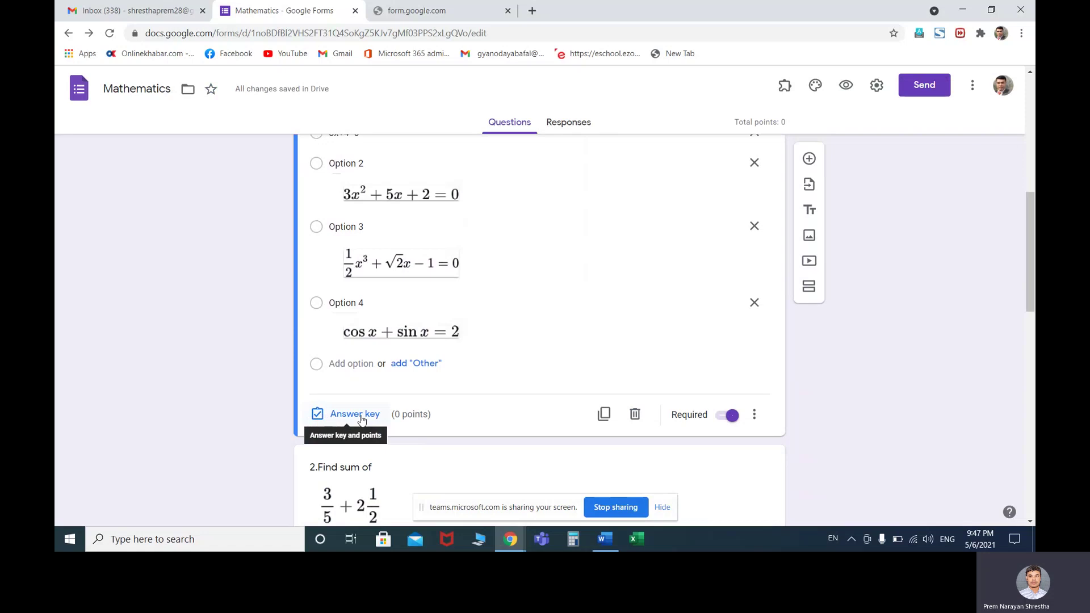
{"action": "left_click", "coordinate": [319, 416]}
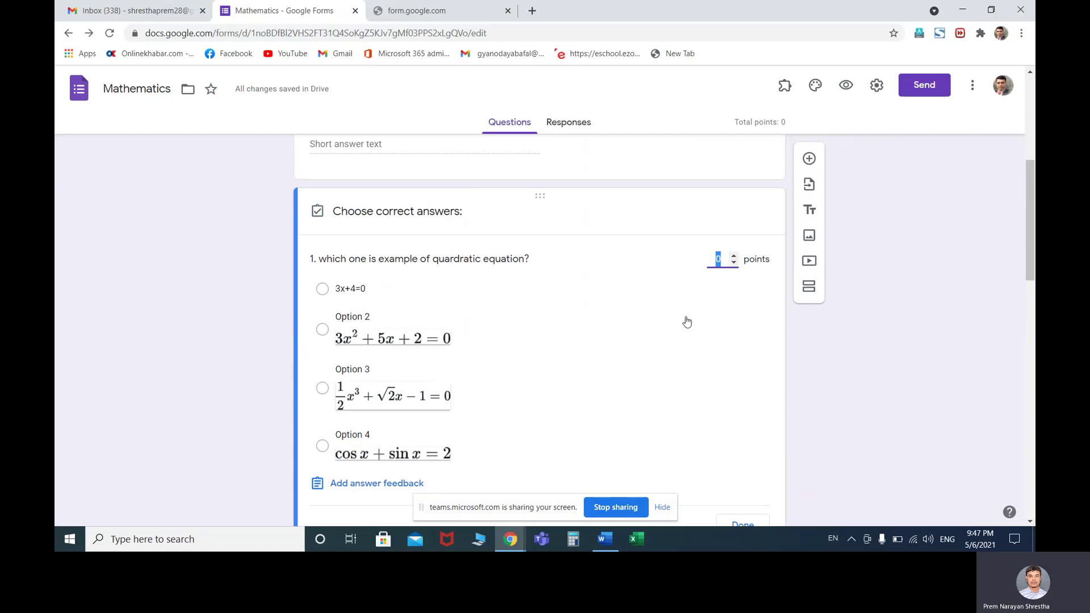
{"action": "left_click", "coordinate": [733, 255]}
{"action": "left_click", "coordinate": [734, 256]}
Open question 1's answer feedback box and close it without adding feedback
{"action": "scroll", "coordinate": [665, 329], "scroll_direction": "down", "scroll_amount": 1}
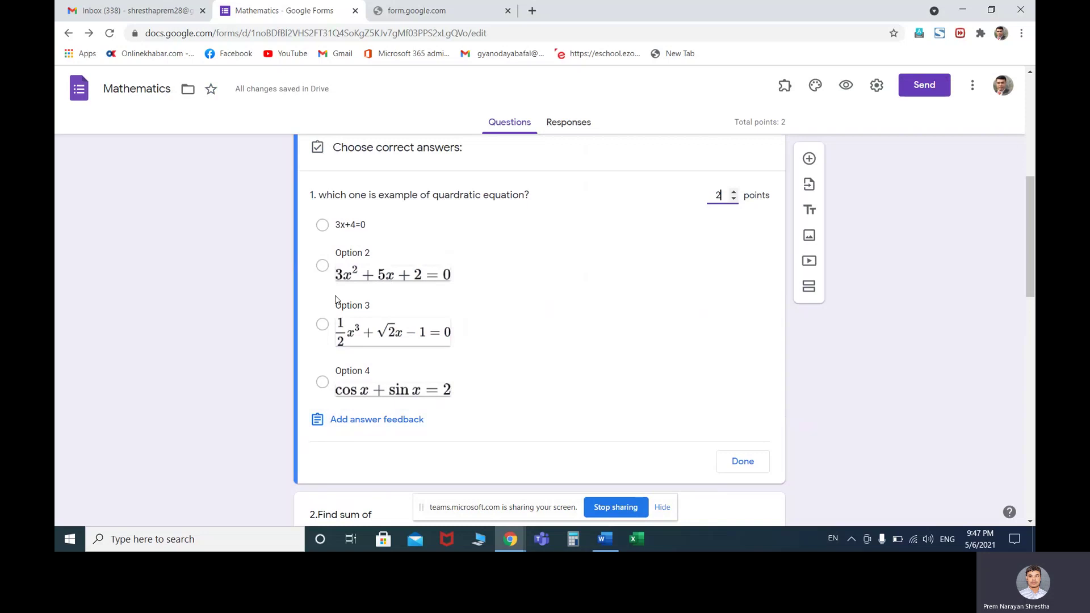
{"action": "left_click", "coordinate": [375, 421]}
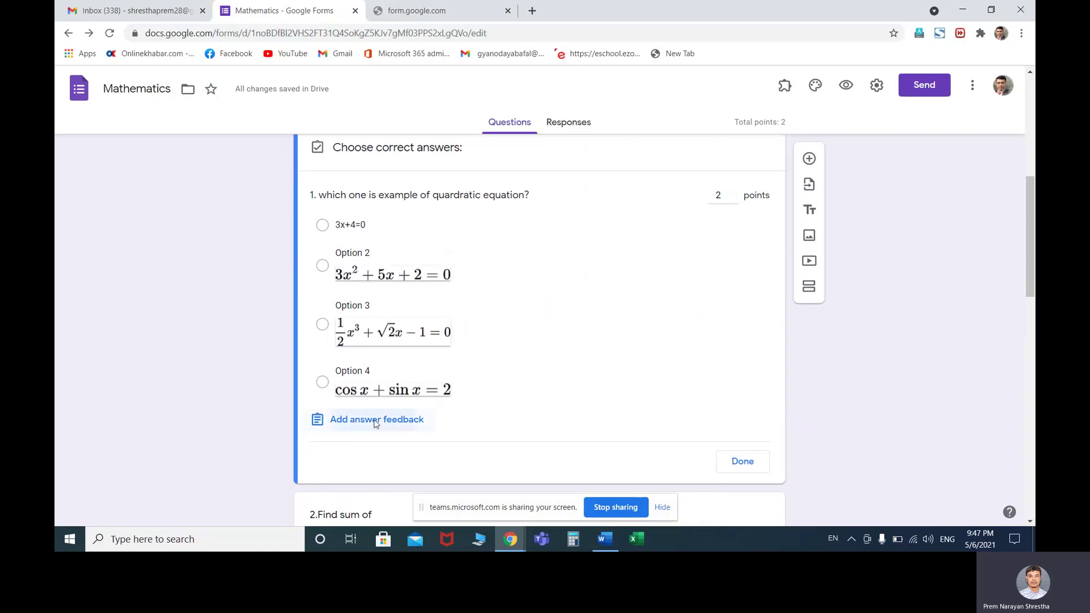
{"action": "left_click", "coordinate": [488, 150]}
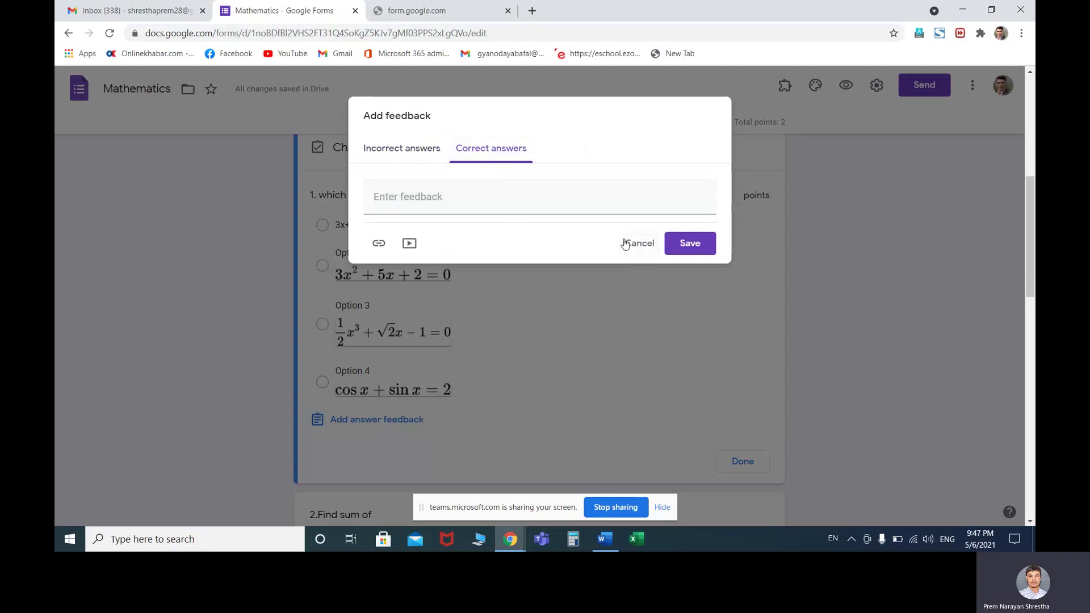
{"action": "left_click", "coordinate": [409, 150]}
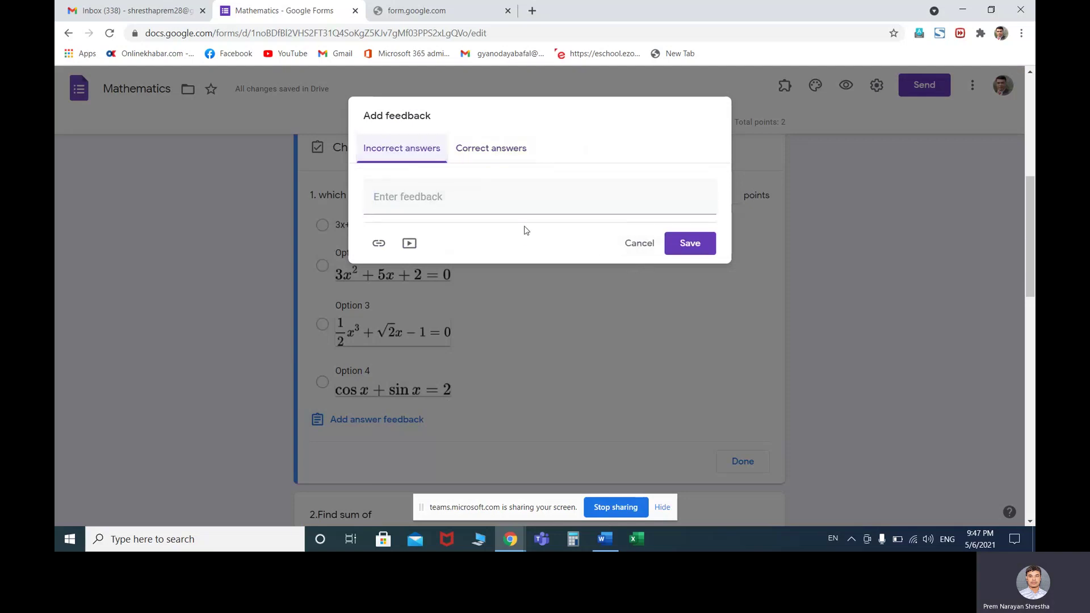
{"action": "left_click", "coordinate": [631, 245]}
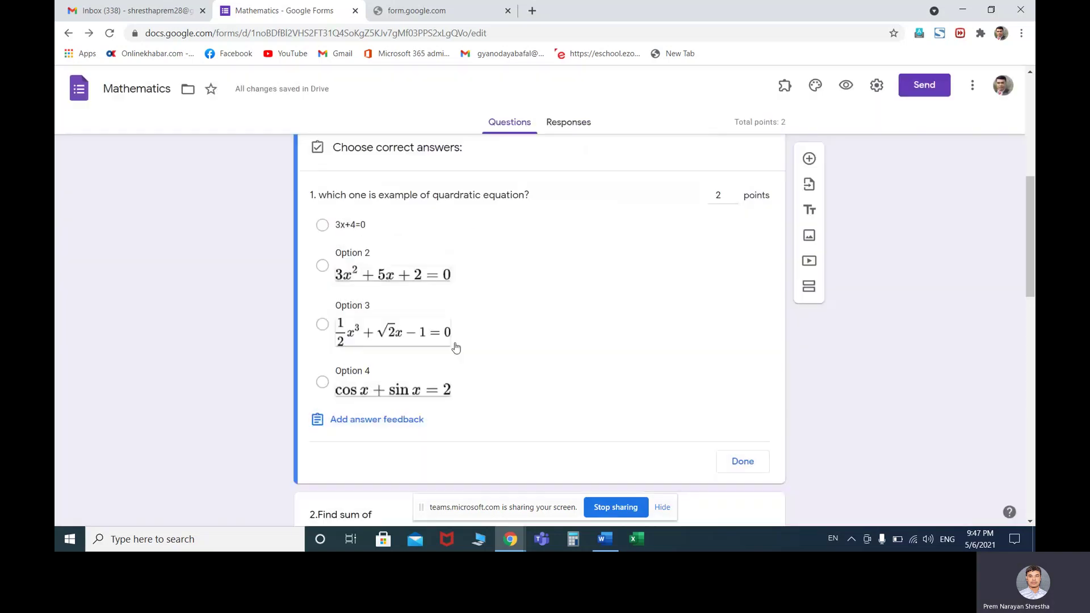
{"action": "left_click", "coordinate": [318, 423]}
{"action": "left_click", "coordinate": [633, 244]}
{"action": "scroll", "coordinate": [618, 347], "scroll_direction": "down", "scroll_amount": 3}
{"action": "scroll", "coordinate": [402, 280], "scroll_direction": "up", "scroll_amount": 3}
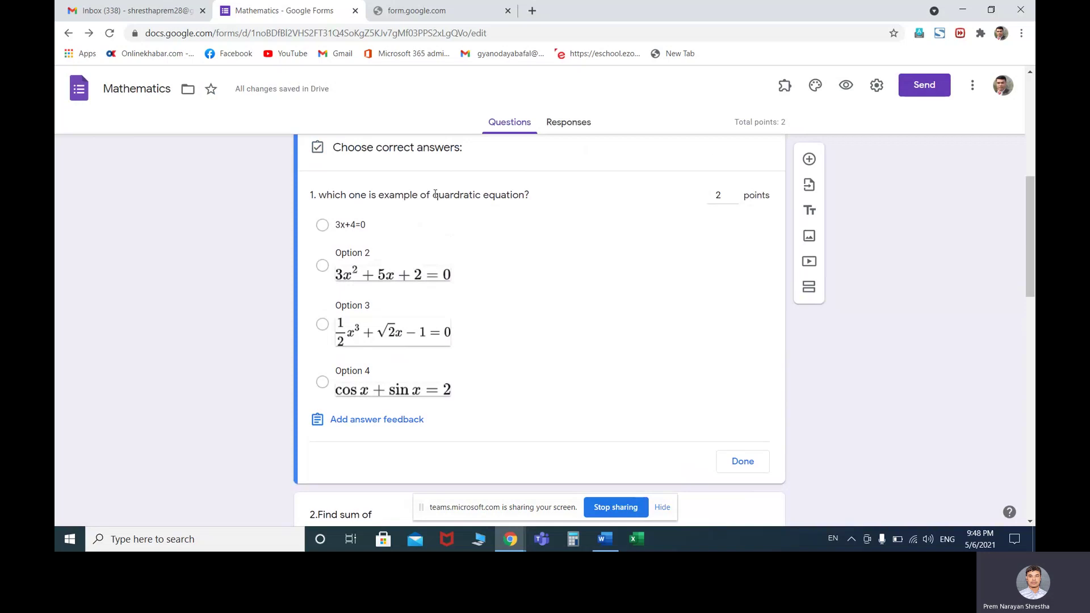
Mark only 3x²+5x+2=0 as question 1's correct answer, leaving feedback empty
{"action": "left_click", "coordinate": [323, 266]}
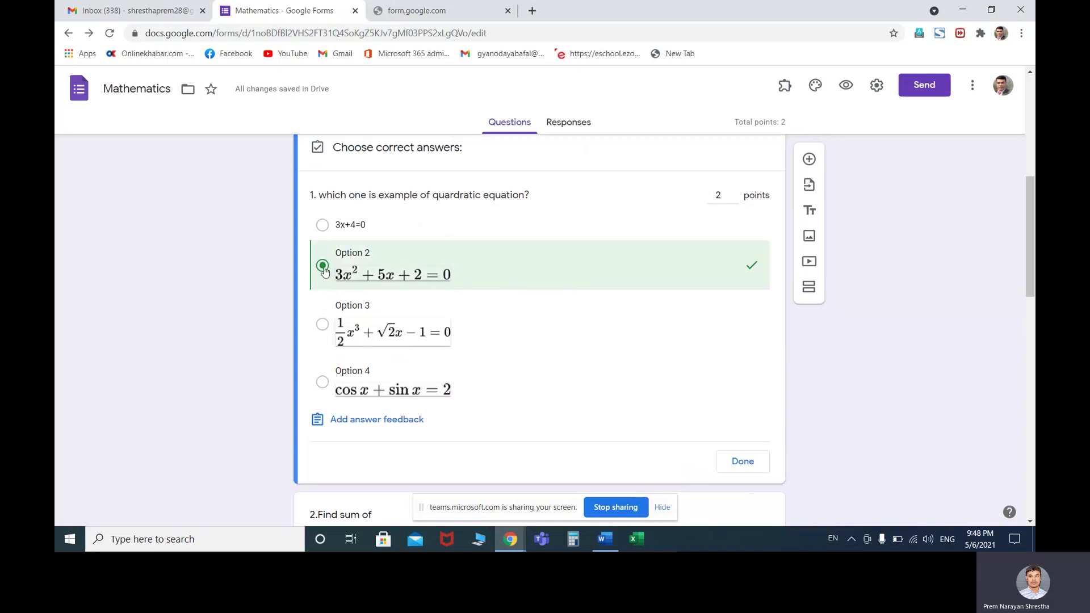
{"action": "left_click", "coordinate": [322, 324]}
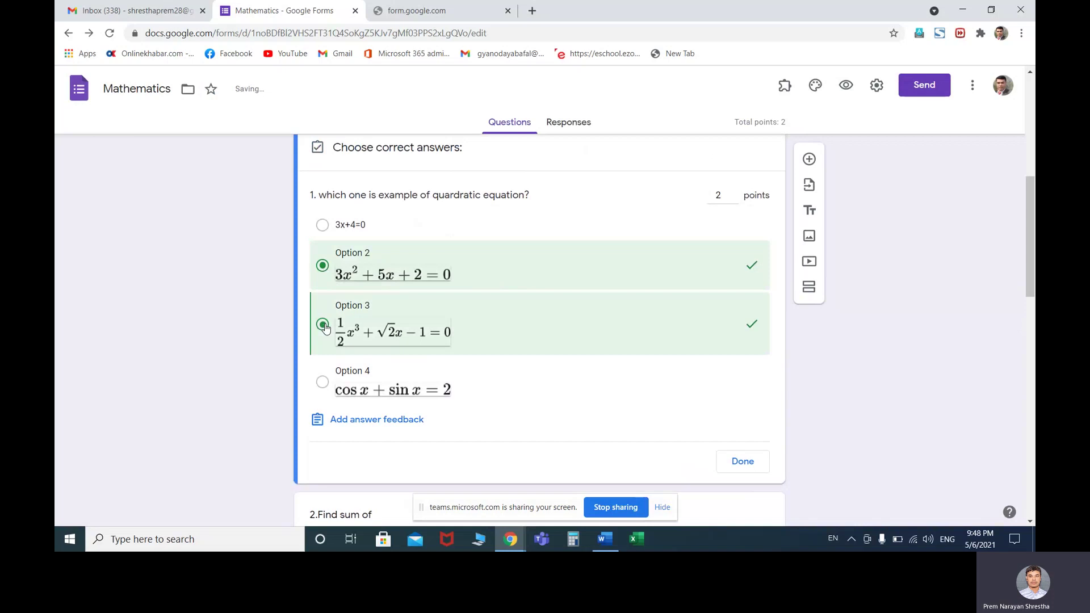
{"action": "left_click", "coordinate": [322, 325]}
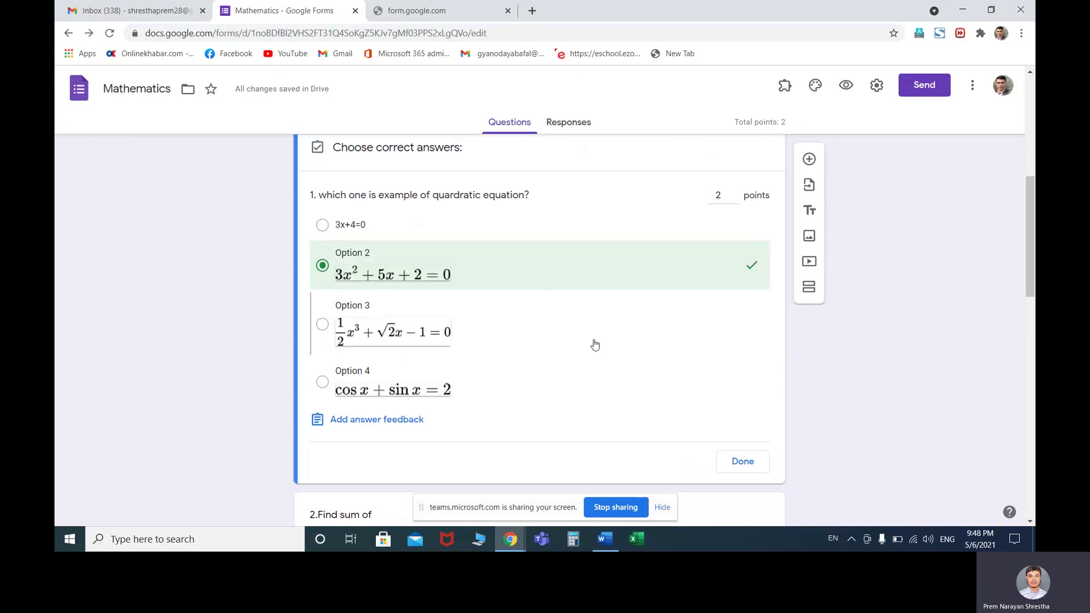
{"action": "left_click", "coordinate": [385, 423]}
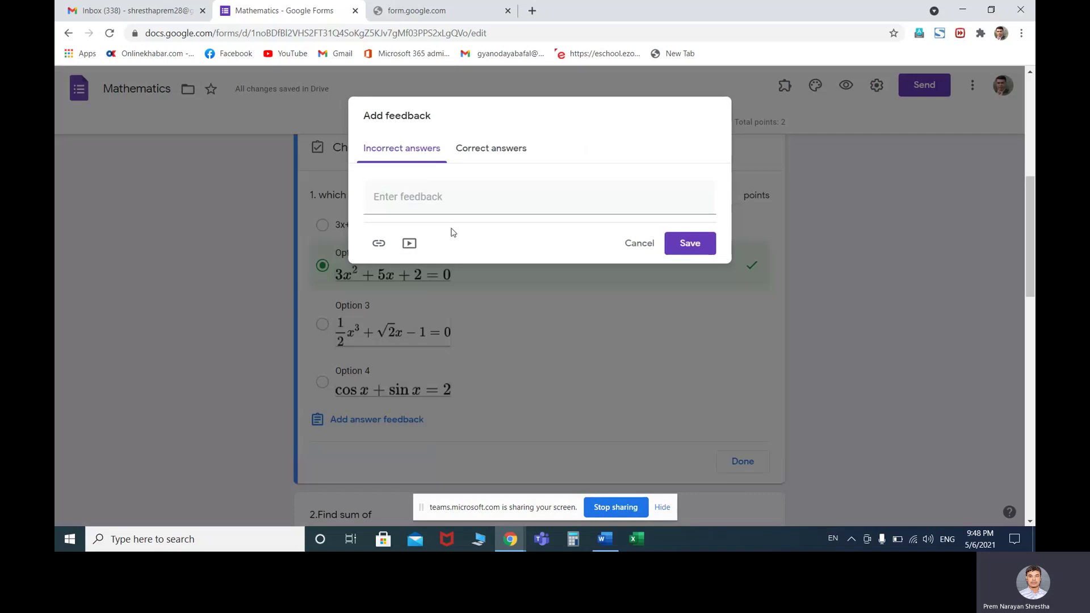
{"action": "left_click", "coordinate": [641, 248]}
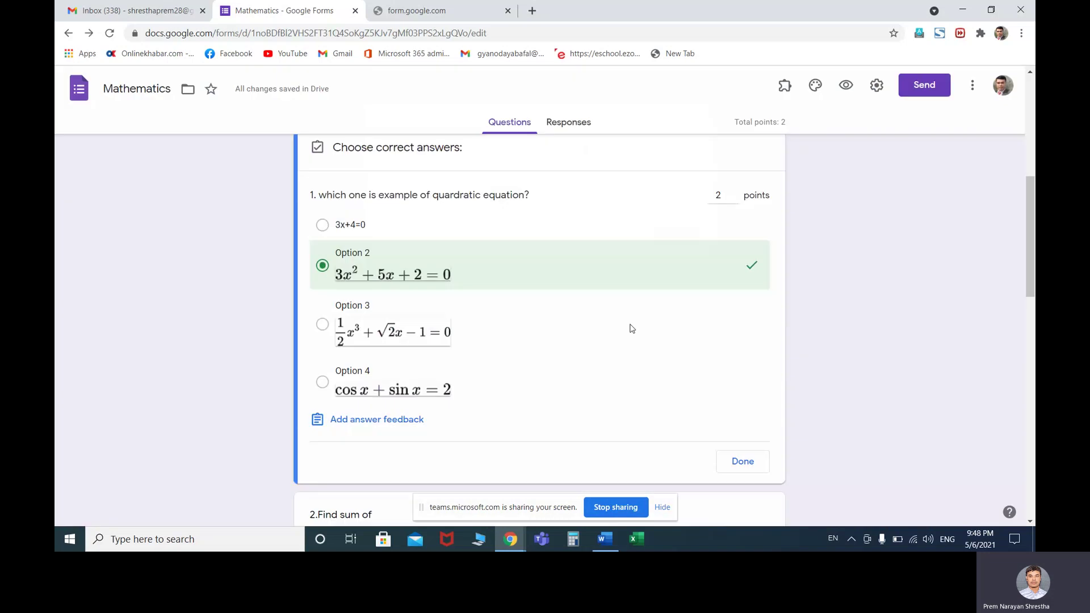
Give question 2 a 2-point answer key with 1/3 as the correct answer
{"action": "left_click", "coordinate": [734, 461]}
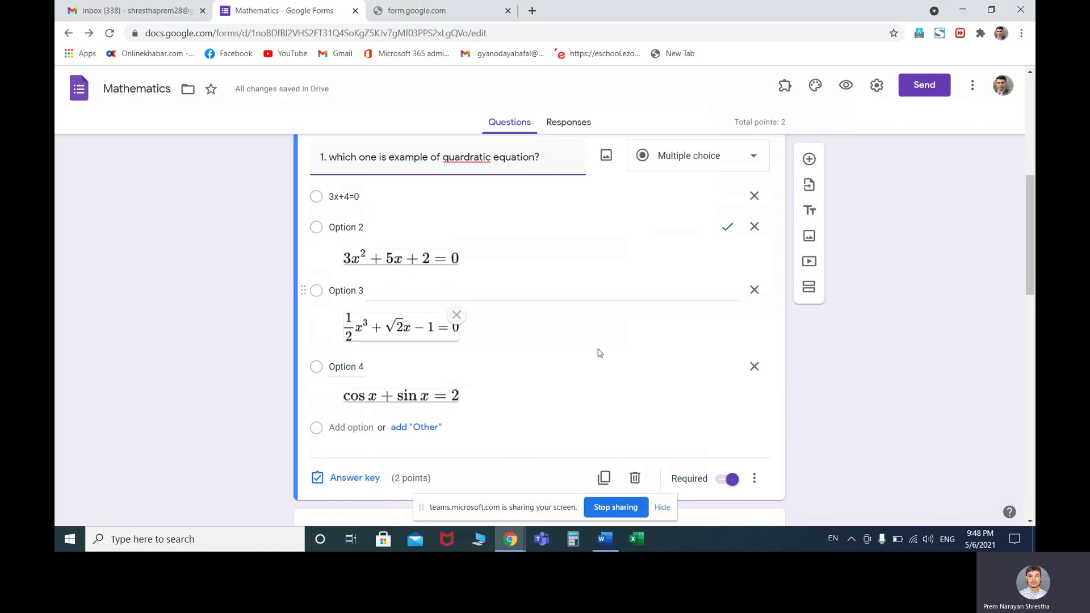
{"action": "scroll", "coordinate": [597, 353], "scroll_direction": "down", "scroll_amount": 7}
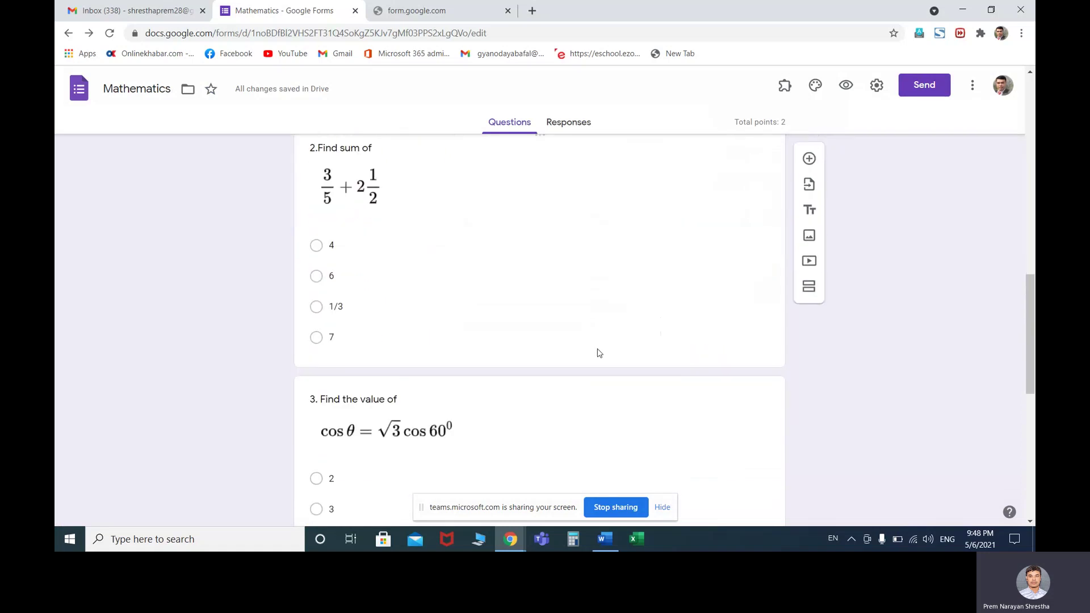
{"action": "scroll", "coordinate": [597, 353], "scroll_direction": "up", "scroll_amount": 1}
{"action": "left_click", "coordinate": [442, 307]}
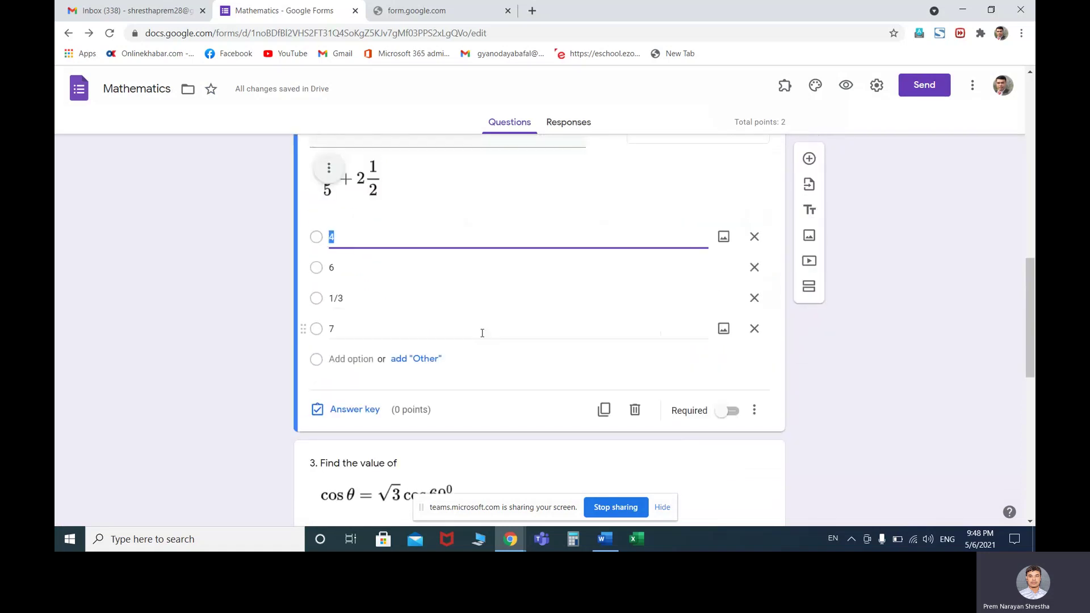
{"action": "left_click", "coordinate": [335, 413]}
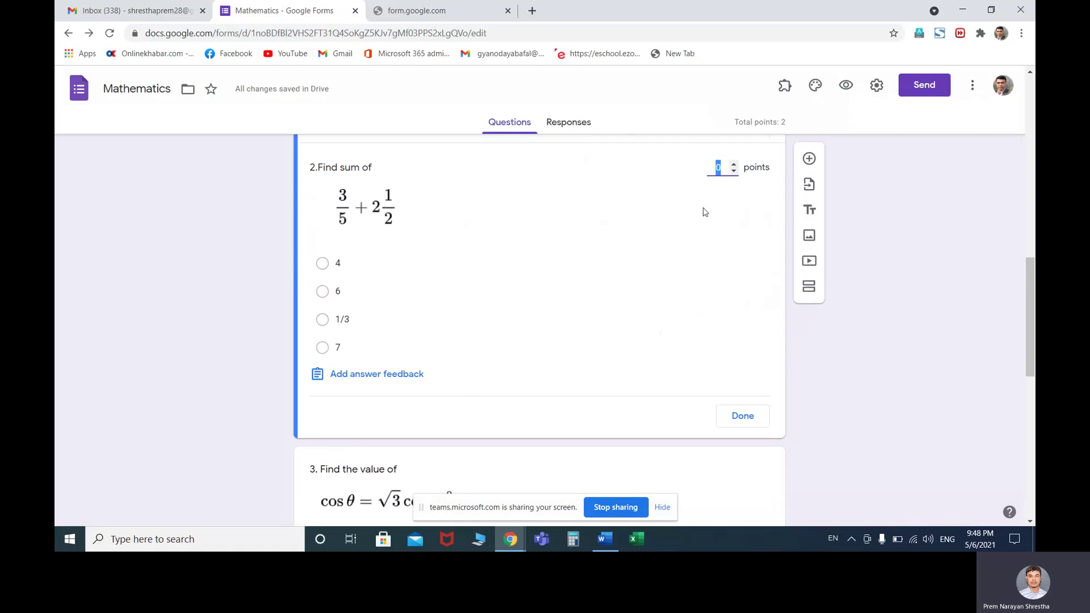
{"action": "type", "text": "2"}
{"action": "left_click", "coordinate": [323, 319]}
{"action": "left_click", "coordinate": [730, 420]}
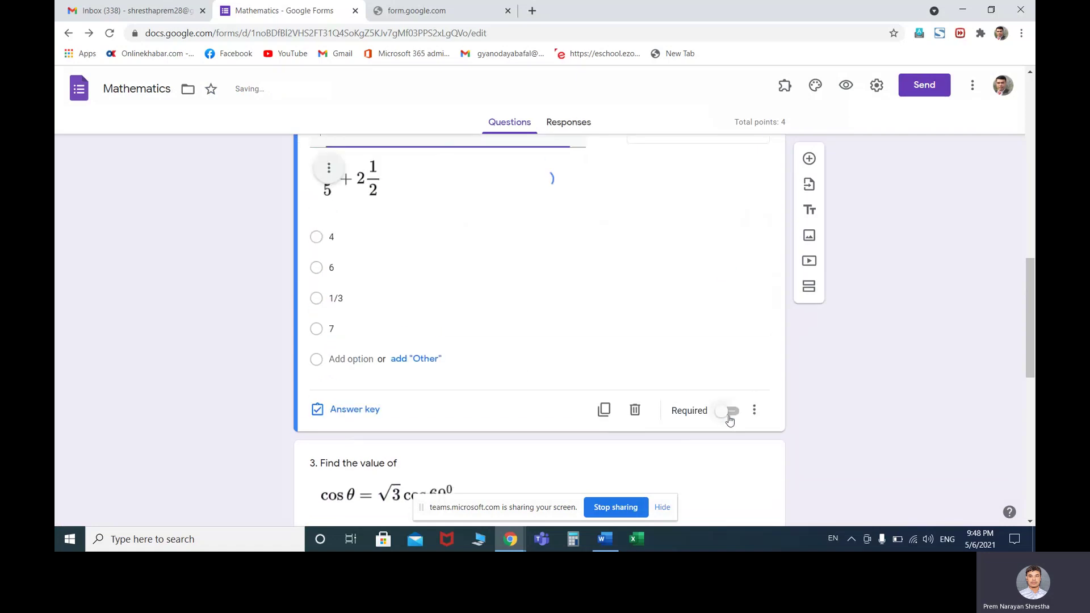
Make question 2 required
{"action": "scroll", "coordinate": [484, 256], "scroll_direction": "down", "scroll_amount": 2}
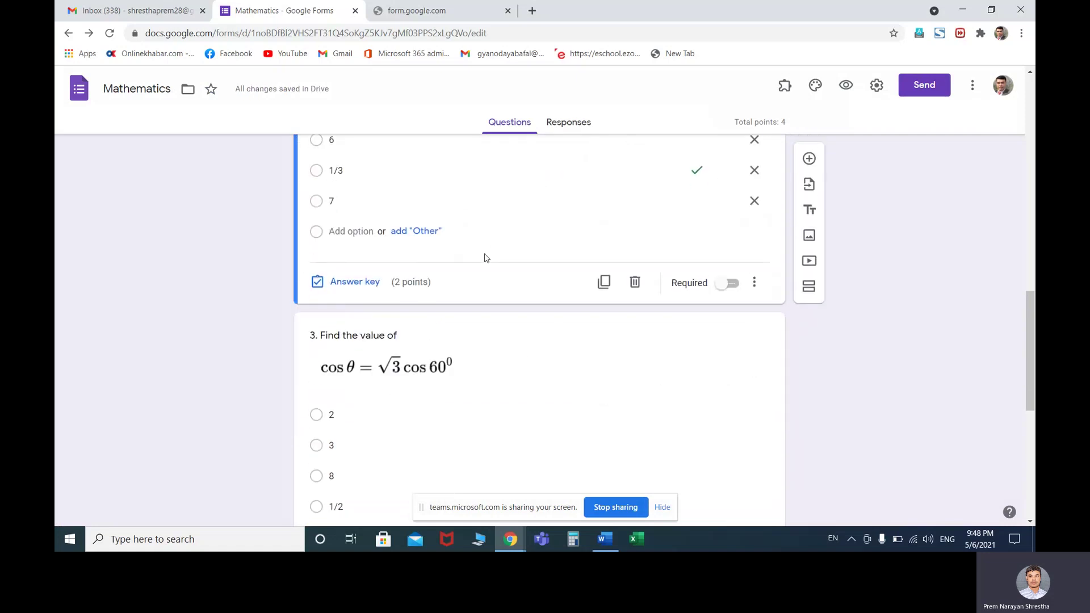
{"action": "left_click", "coordinate": [727, 283]}
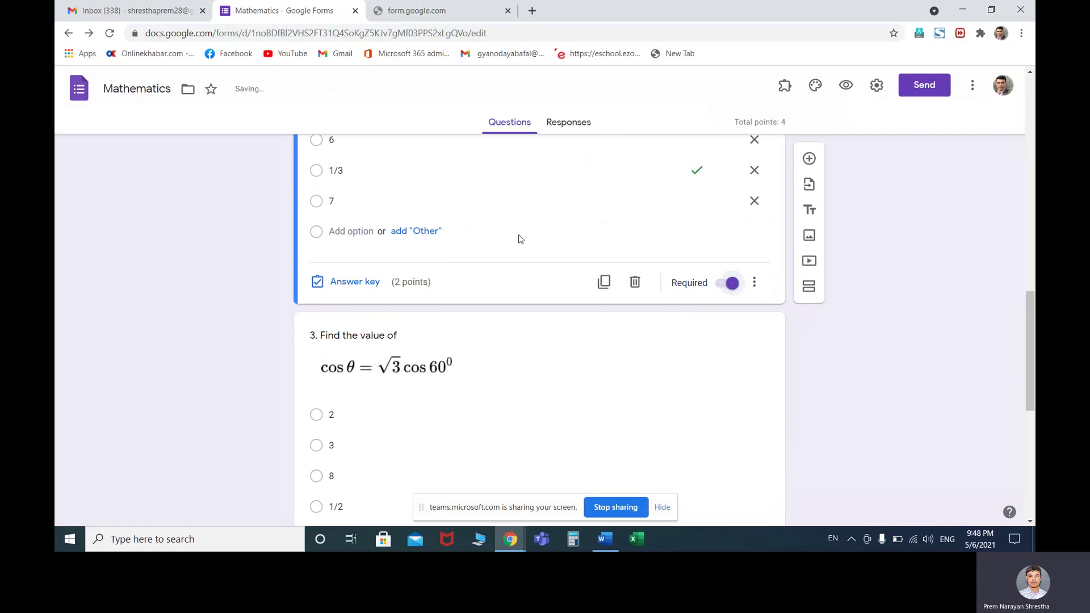
{"action": "scroll", "coordinate": [475, 341], "scroll_direction": "down", "scroll_amount": 2}
{"action": "left_click", "coordinate": [431, 322]}
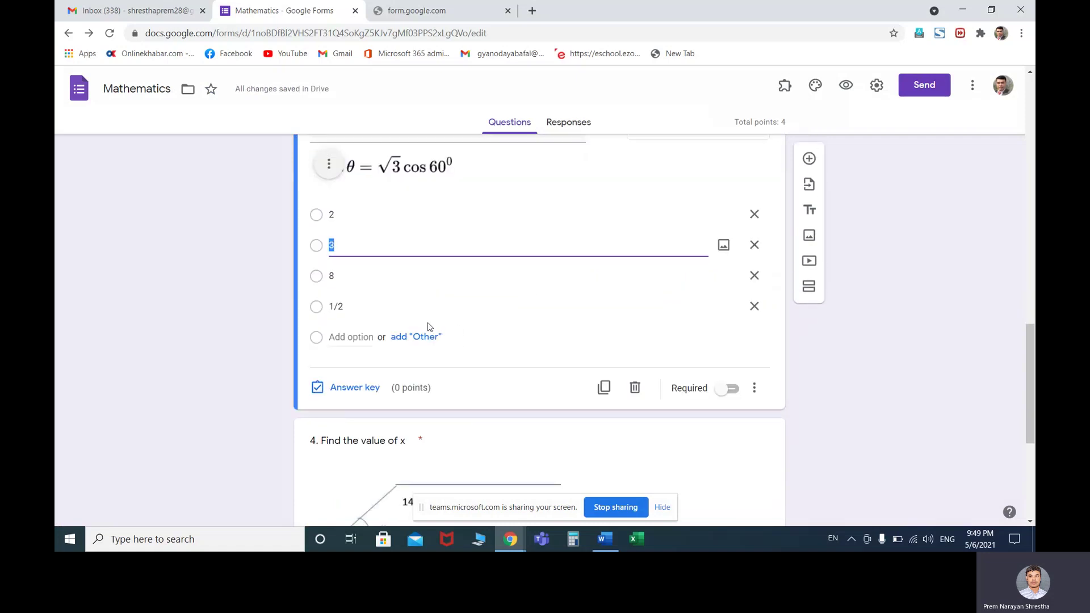
Set question 3 to 2 points with 1/2 as the correct answer
{"action": "left_click", "coordinate": [341, 388]}
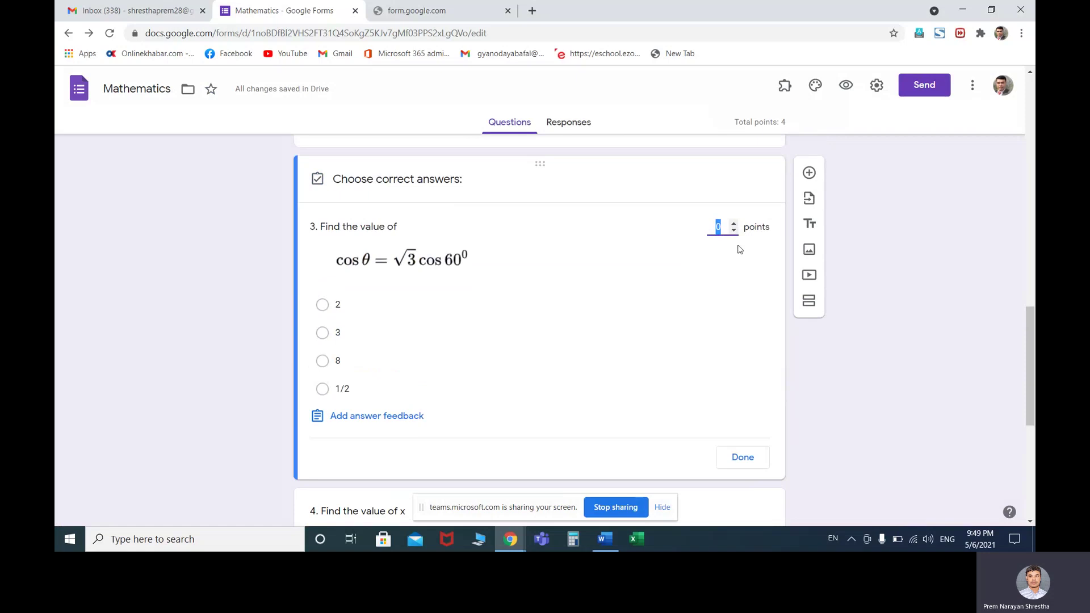
{"action": "left_click", "coordinate": [732, 224]}
{"action": "left_click", "coordinate": [322, 389]}
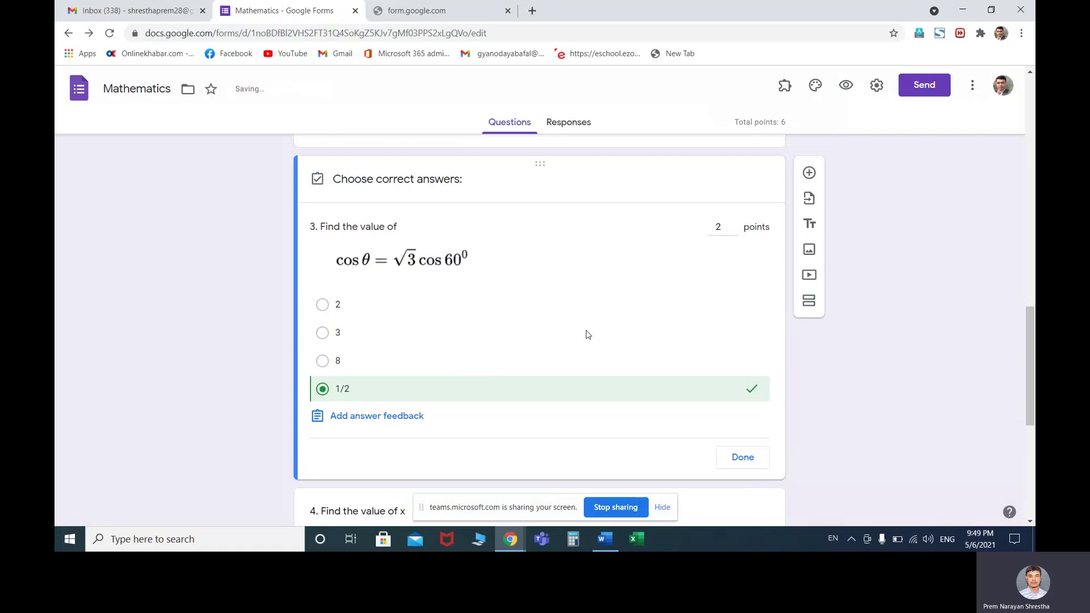
{"action": "scroll", "coordinate": [586, 335], "scroll_direction": "down", "scroll_amount": 3}
{"action": "left_click", "coordinate": [743, 265]}
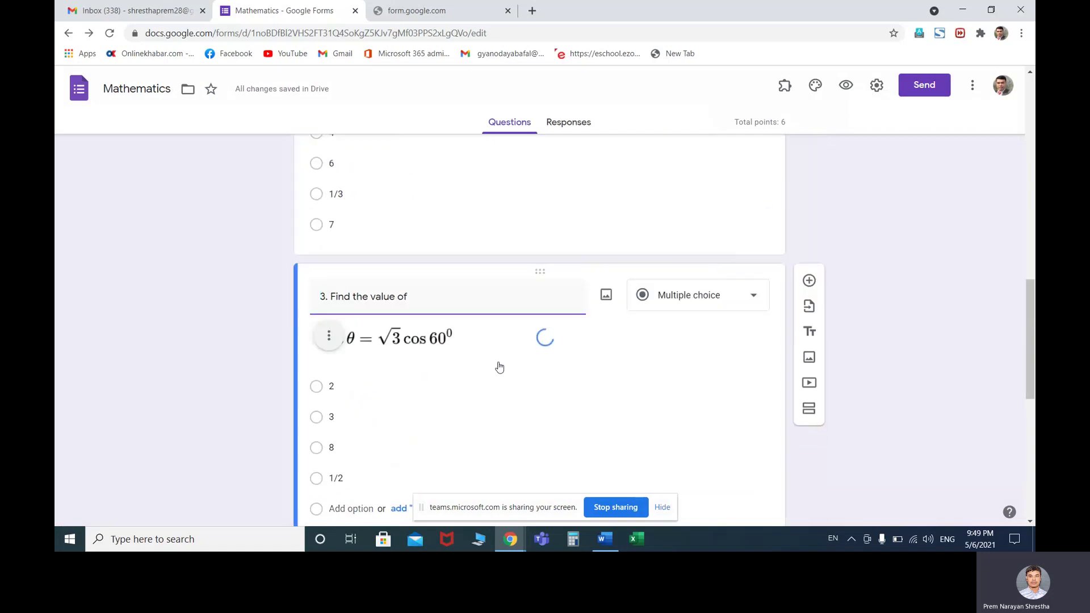
{"action": "scroll", "coordinate": [462, 376], "scroll_direction": "down", "scroll_amount": 8}
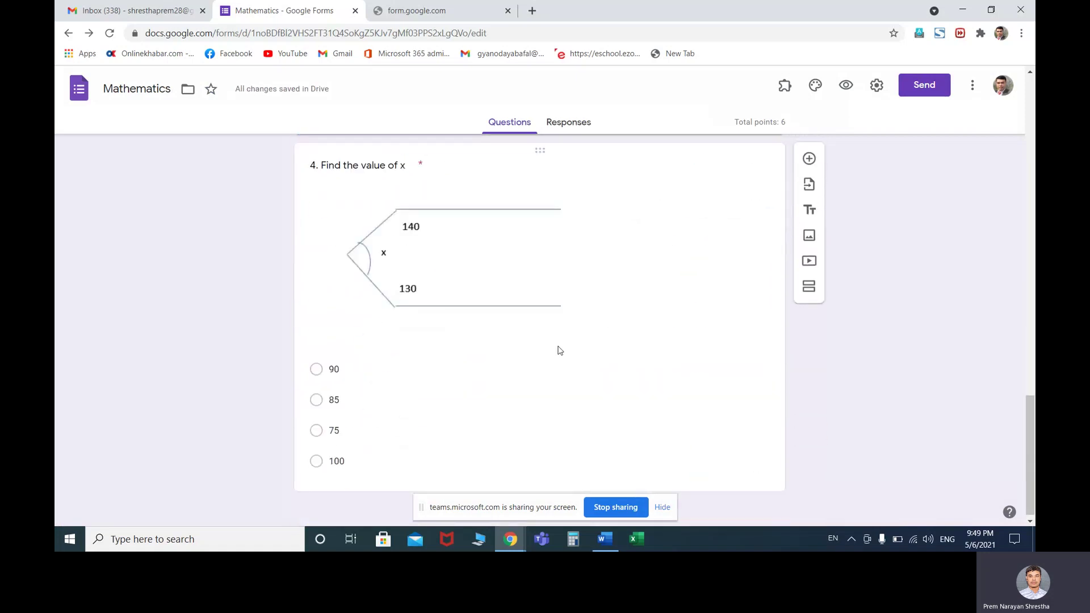
Mark 90 as question 4's correct answer, worth 2 points
{"action": "left_click", "coordinate": [555, 347]}
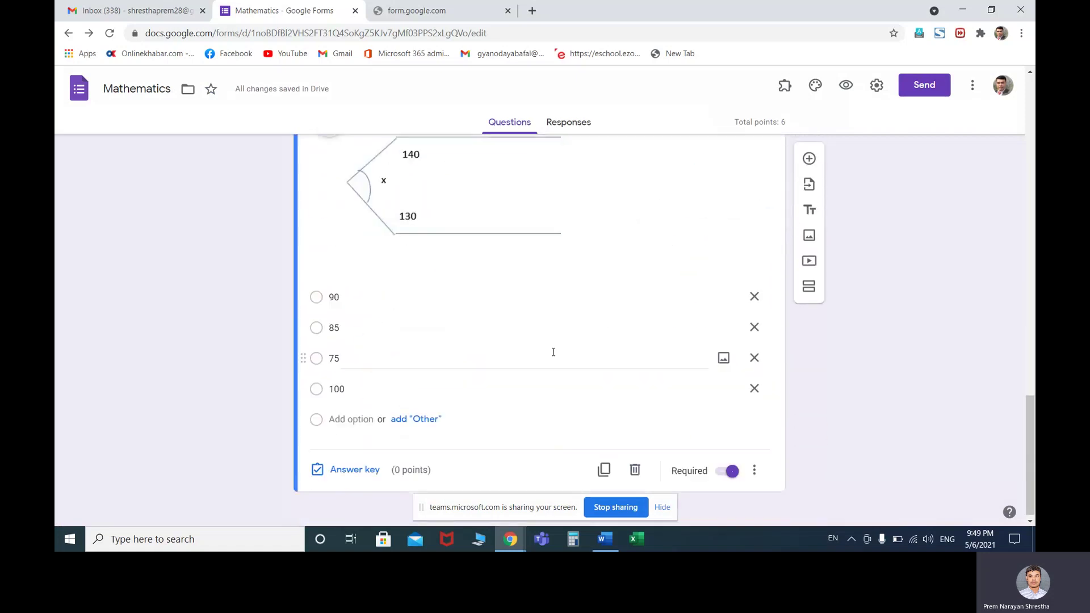
{"action": "left_click", "coordinate": [355, 464]}
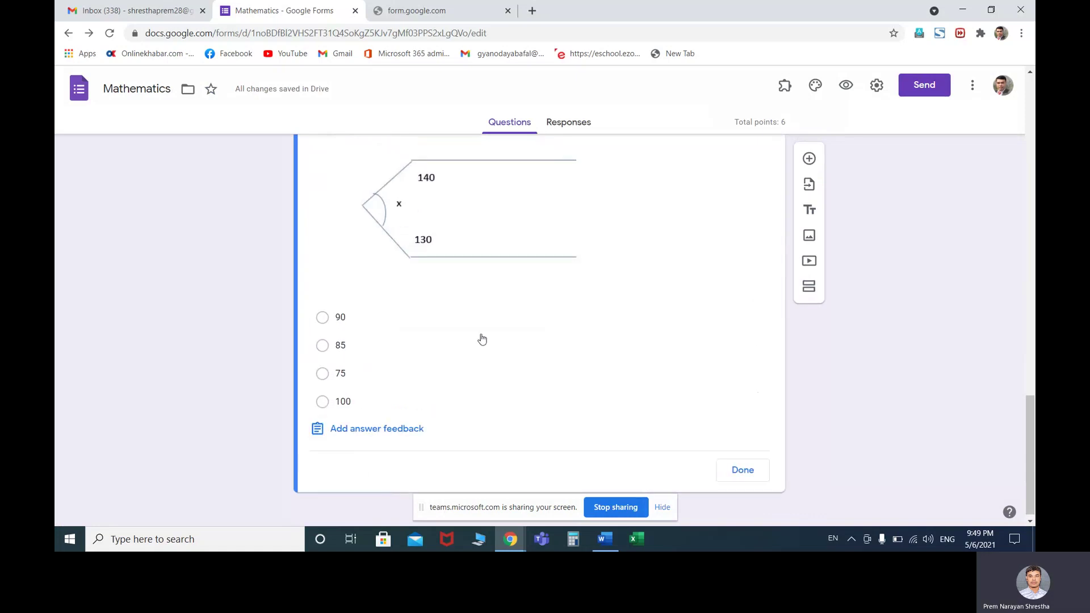
{"action": "left_click", "coordinate": [323, 317]}
{"action": "scroll", "coordinate": [562, 297], "scroll_direction": "up", "scroll_amount": 1}
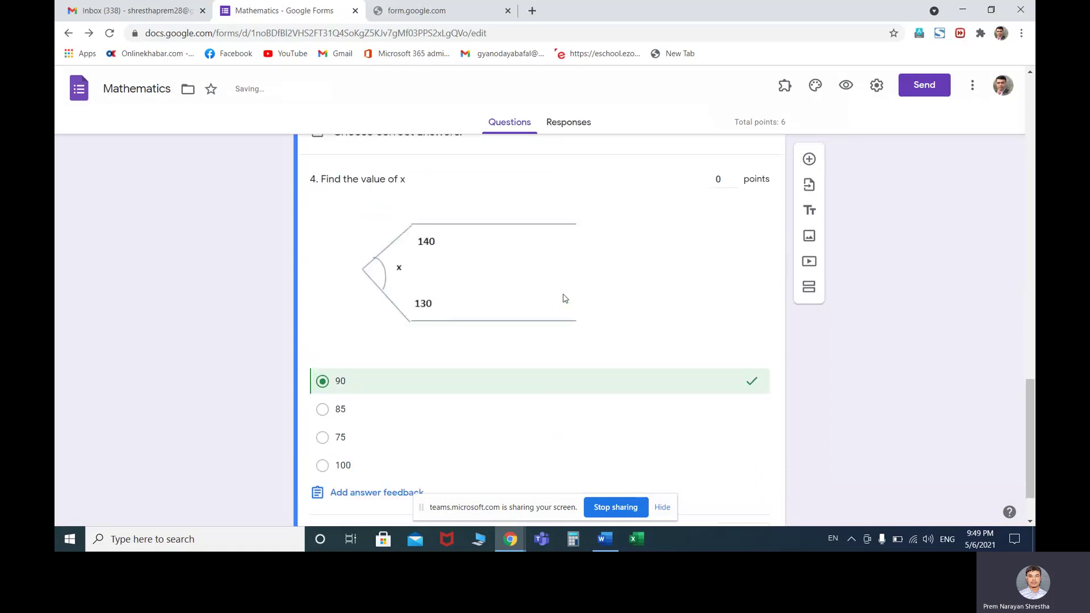
{"action": "scroll", "coordinate": [565, 298], "scroll_direction": "up", "scroll_amount": 1}
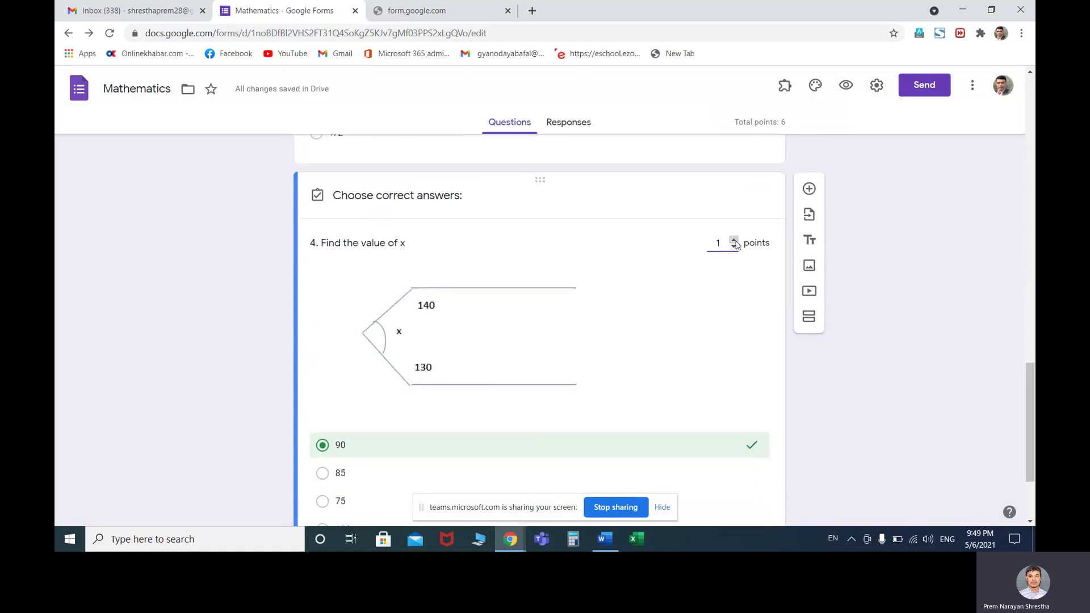
{"action": "scroll", "coordinate": [627, 360], "scroll_direction": "down", "scroll_amount": 2}
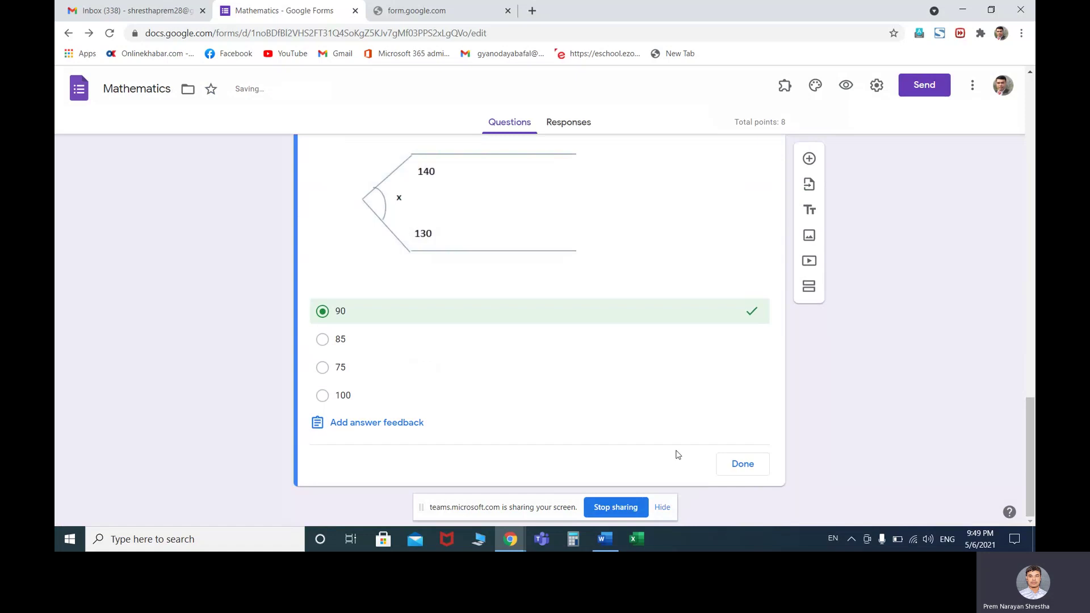
{"action": "left_click", "coordinate": [747, 466]}
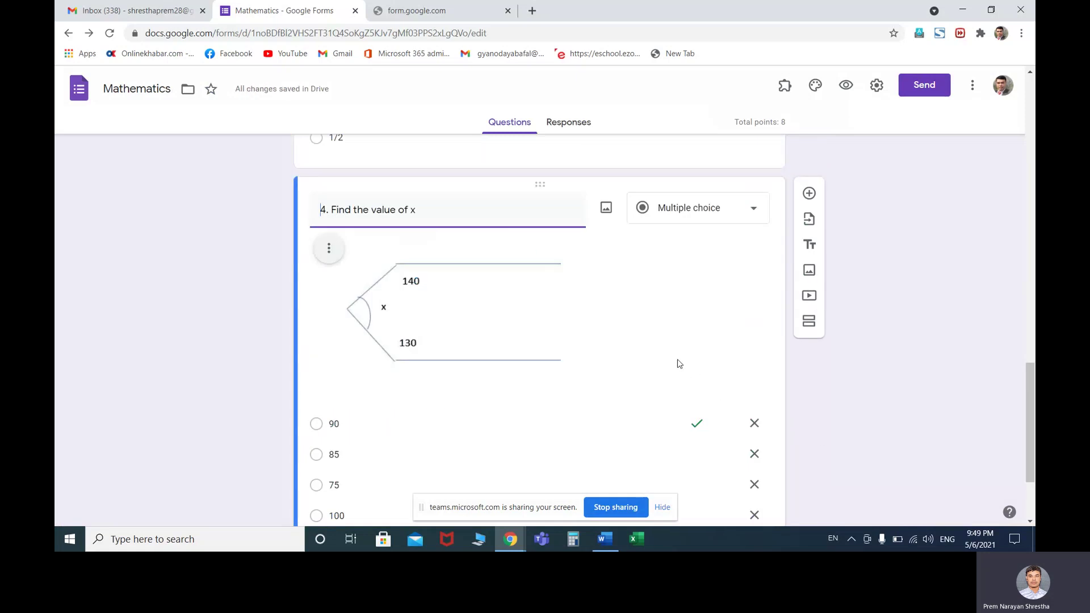
{"action": "scroll", "coordinate": [676, 363], "scroll_direction": "up", "scroll_amount": 10}
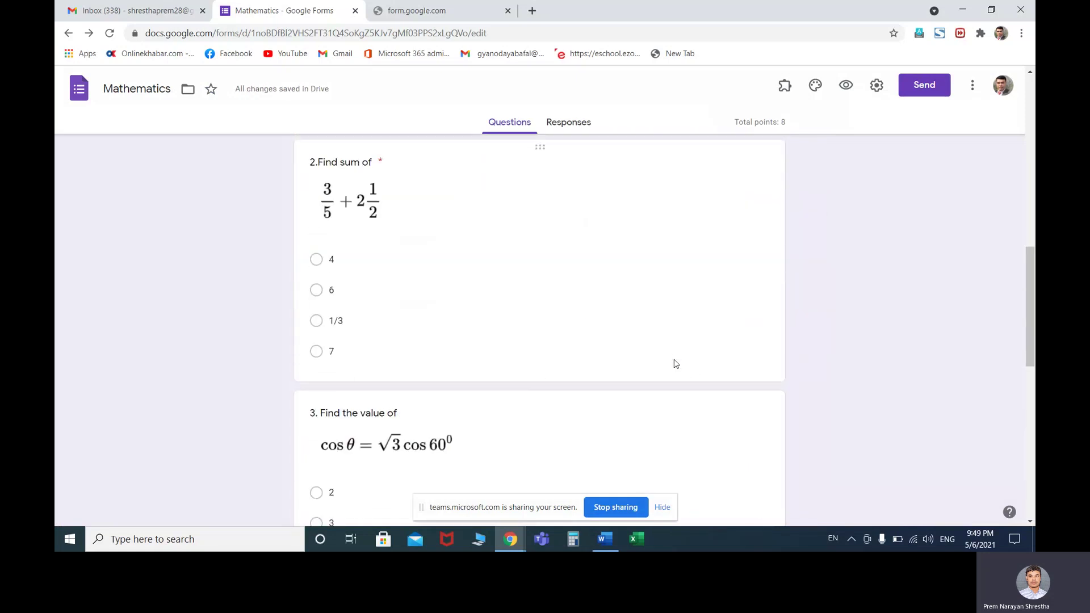
{"action": "scroll", "coordinate": [675, 363], "scroll_direction": "up", "scroll_amount": 1}
{"action": "scroll", "coordinate": [675, 364], "scroll_direction": "up", "scroll_amount": 8}
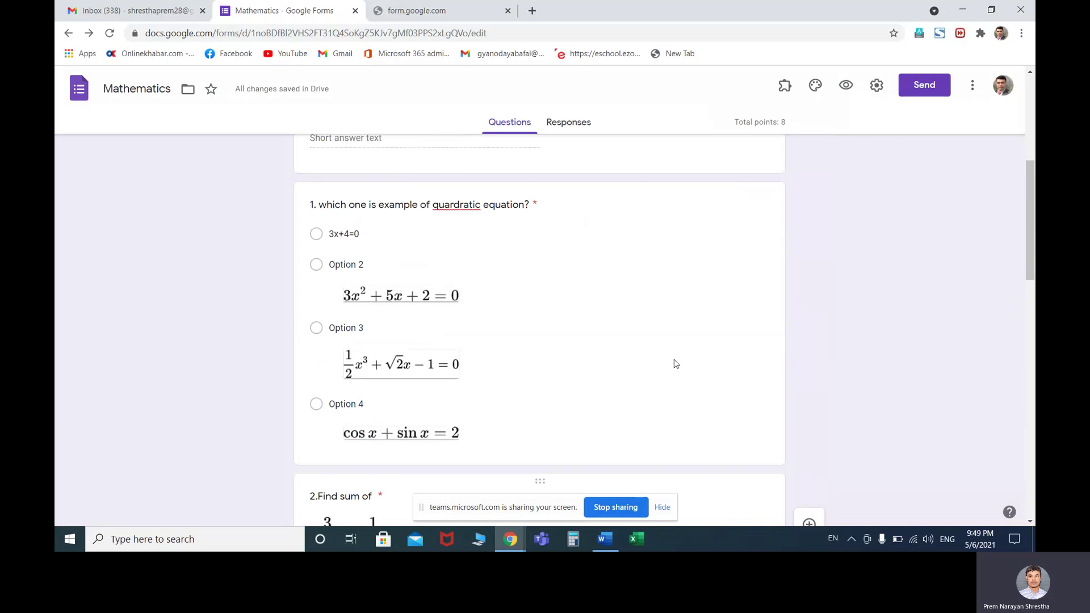
{"action": "scroll", "coordinate": [675, 364], "scroll_direction": "up", "scroll_amount": 1}
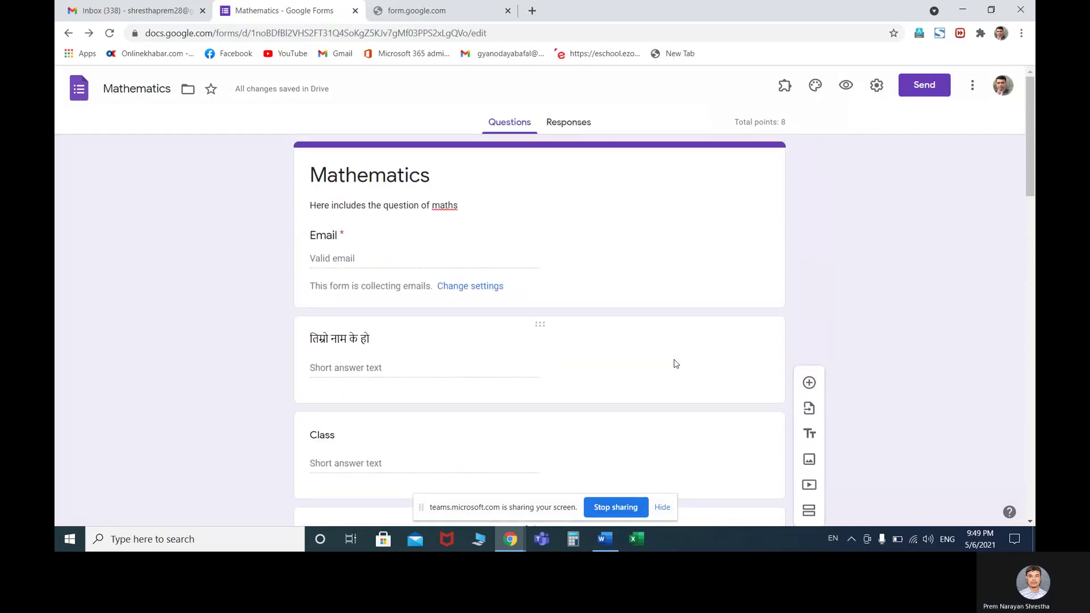
{"action": "left_click", "coordinate": [373, 253]}
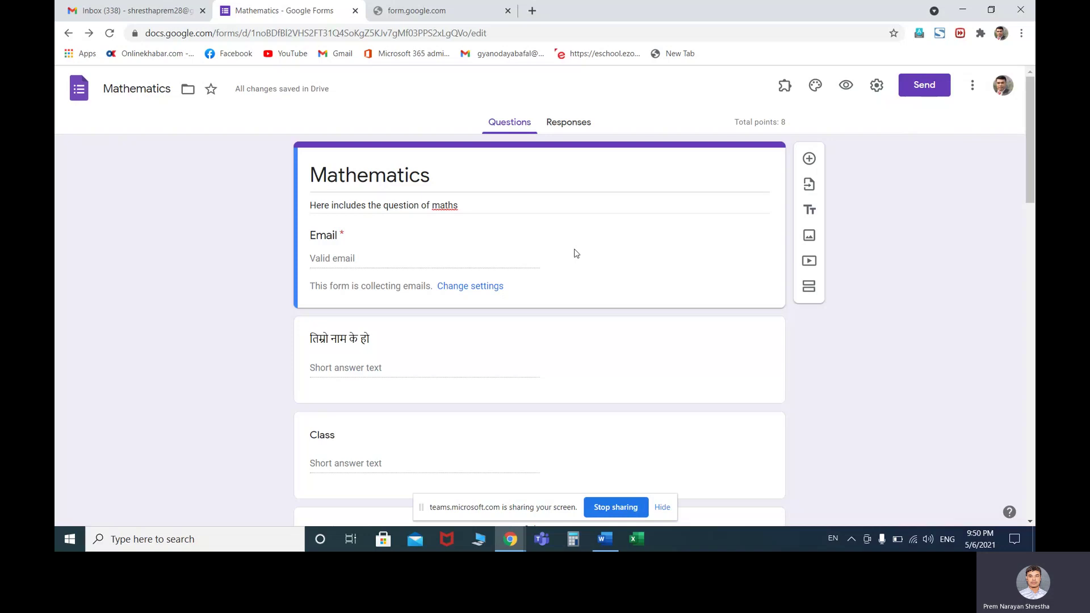
{"action": "left_click", "coordinate": [972, 88]}
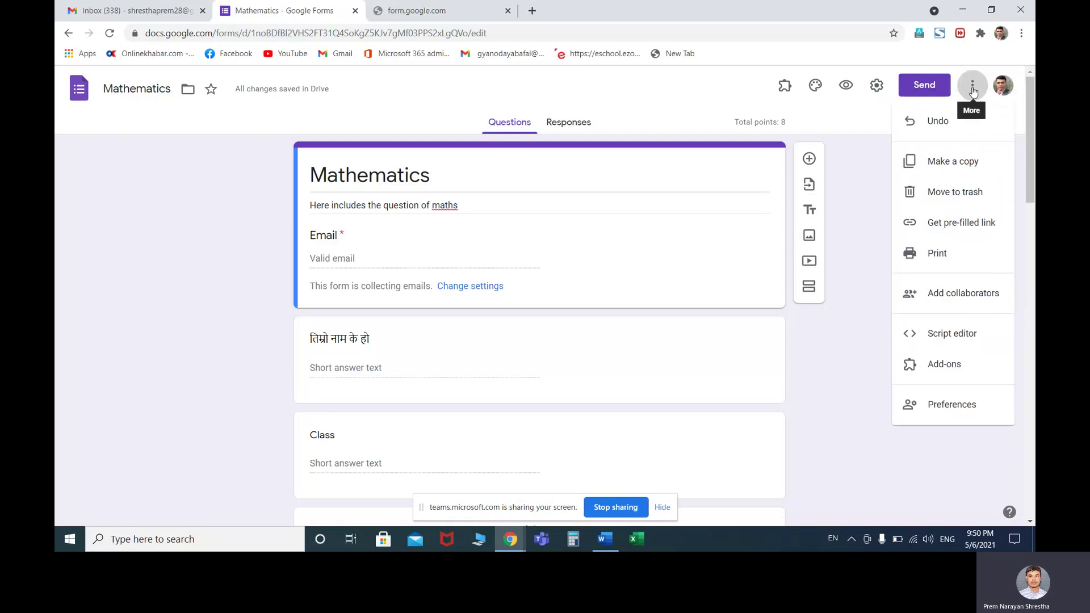
Add the contact's e-mail address as a new collaborator on the form
{"action": "left_click", "coordinate": [957, 296]}
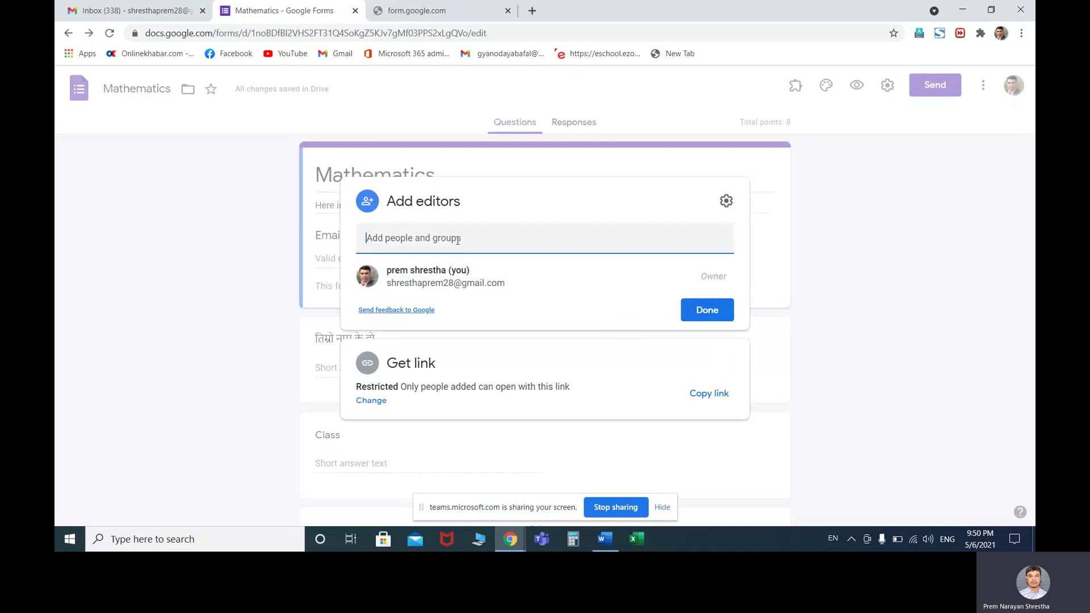
{"action": "type", "text": "rre"}
{"action": "key", "text": "BackSpace"}
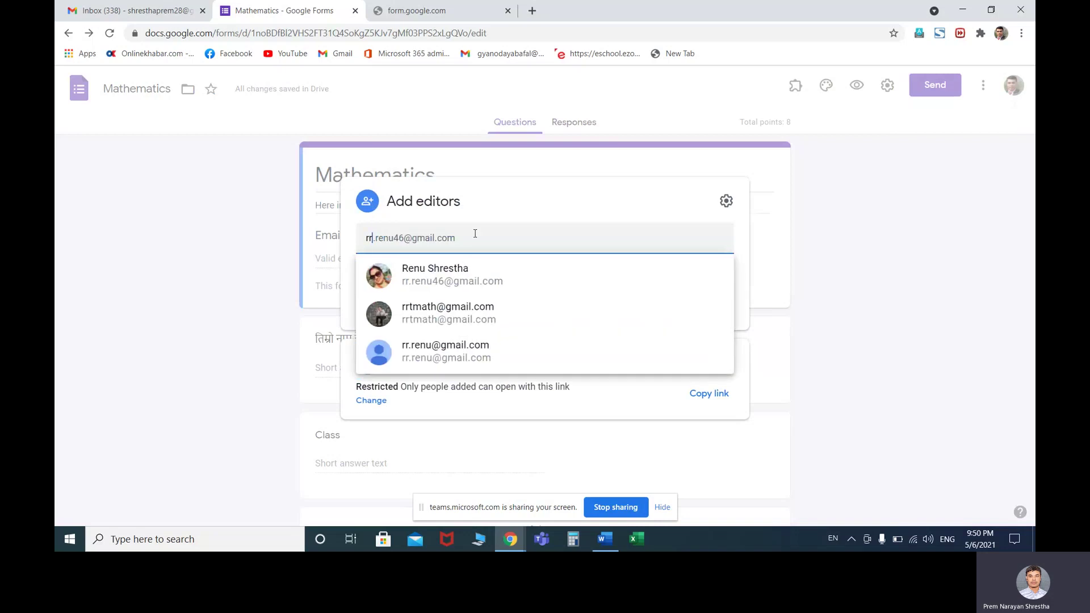
{"action": "left_click", "coordinate": [465, 272]}
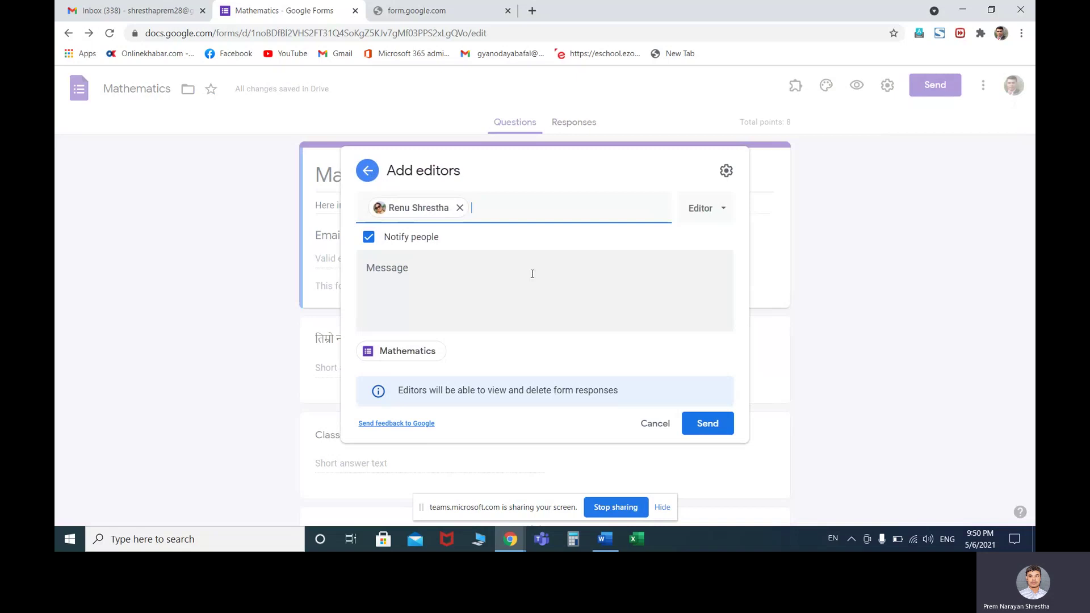
Keep the Editor role for the new person and send the invitation
{"action": "left_click", "coordinate": [725, 211]}
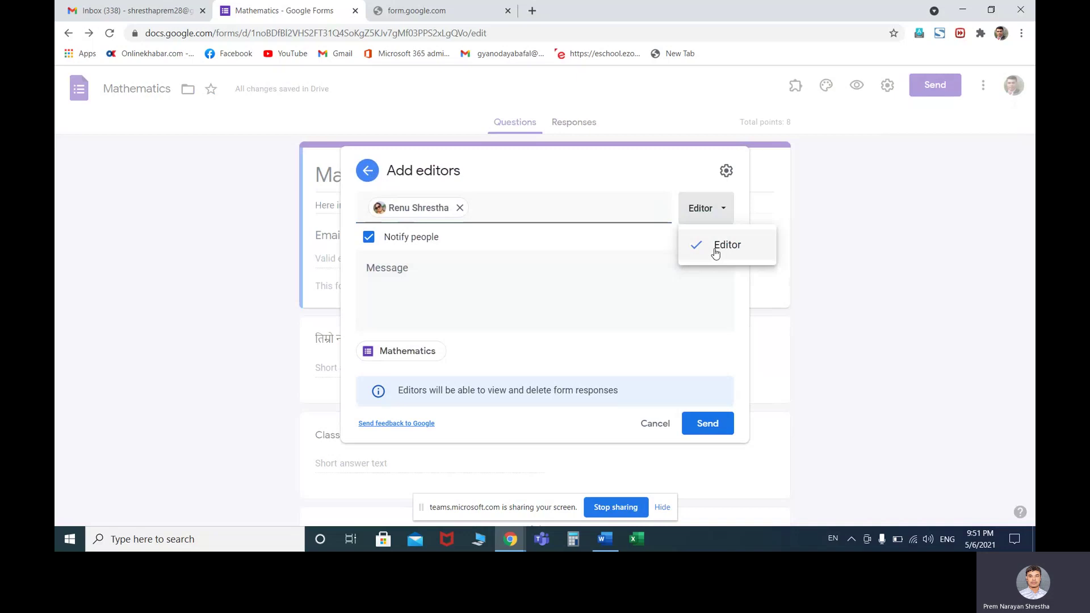
{"action": "left_click", "coordinate": [716, 248]}
{"action": "left_click", "coordinate": [726, 171]}
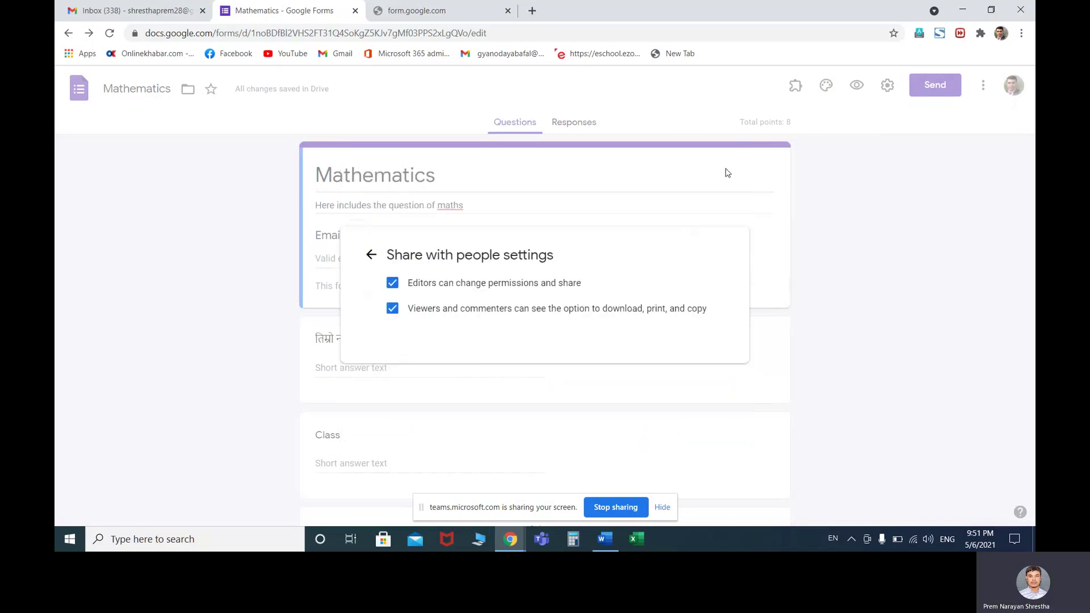
{"action": "left_click", "coordinate": [371, 254]}
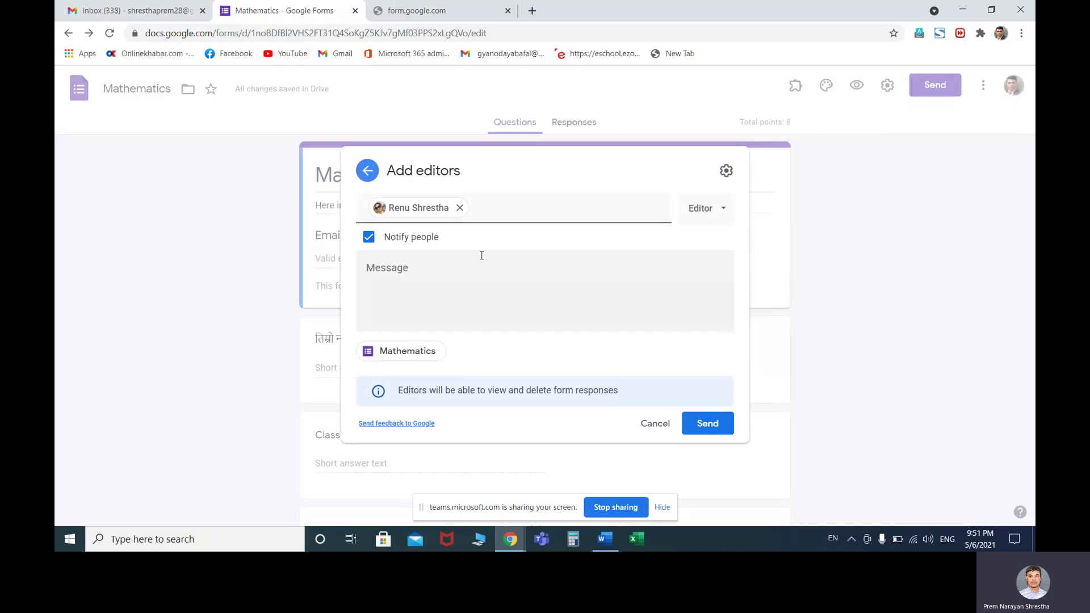
{"action": "left_click", "coordinate": [433, 275]}
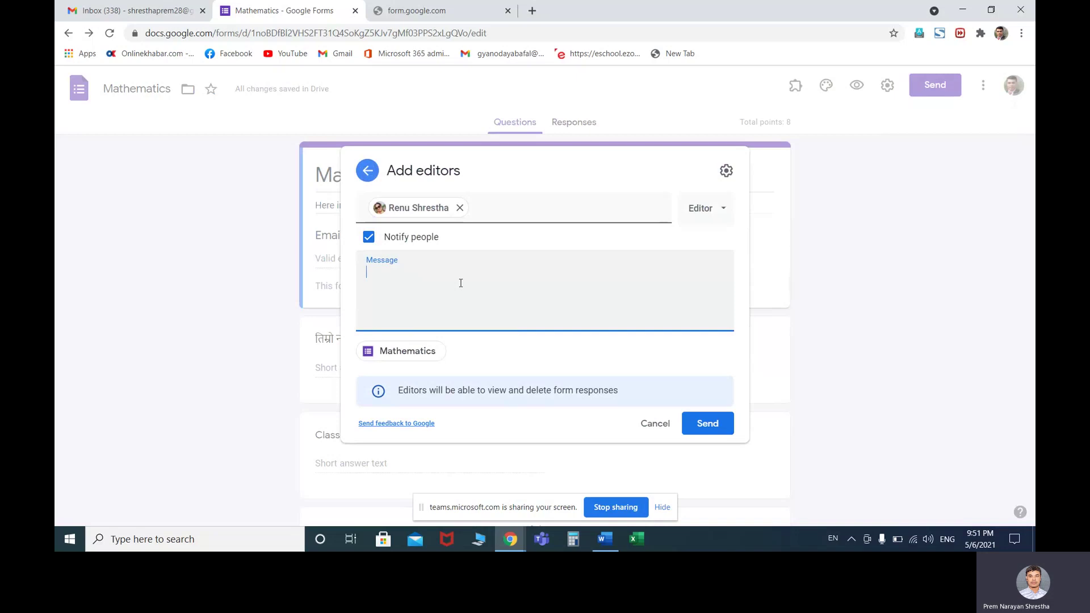
{"action": "left_click", "coordinate": [708, 424]}
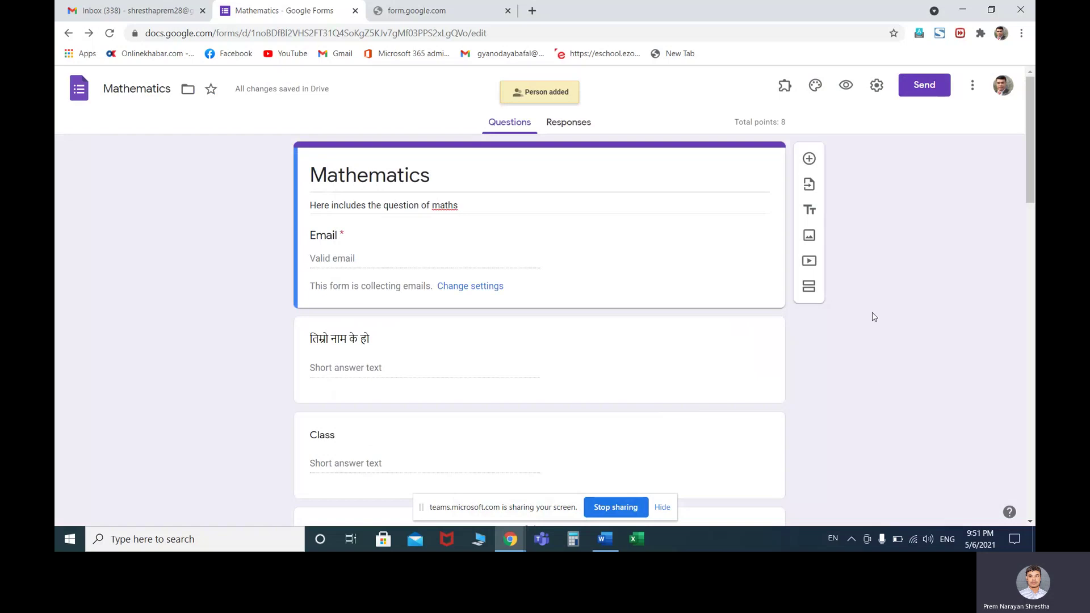
{"action": "scroll", "coordinate": [873, 318], "scroll_direction": "down", "scroll_amount": 3}
{"action": "scroll", "coordinate": [873, 318], "scroll_direction": "up", "scroll_amount": 3}
{"action": "left_click", "coordinate": [972, 85]}
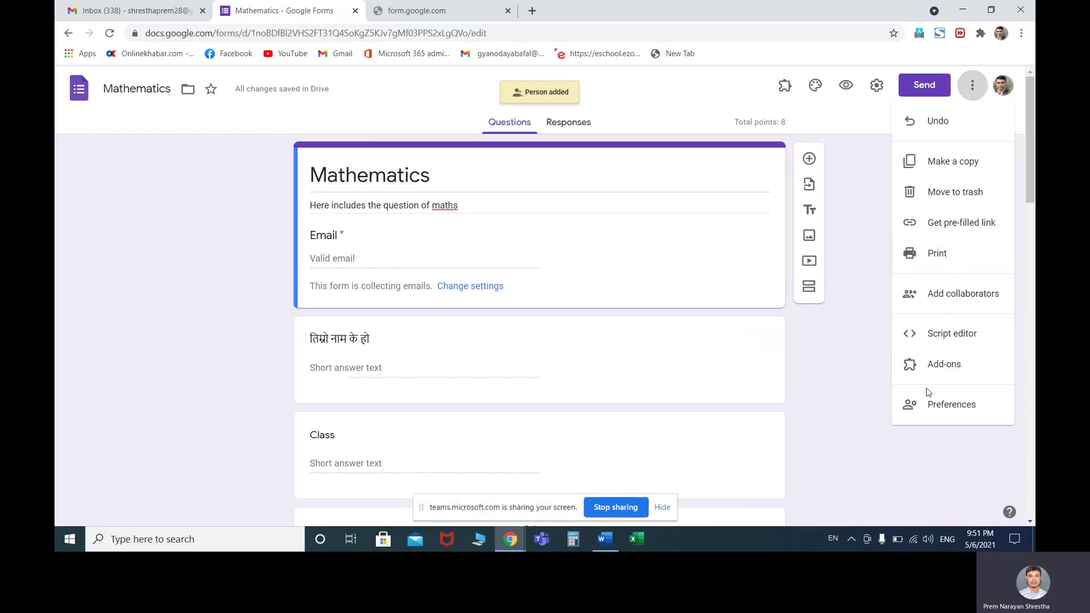
{"action": "left_click", "coordinate": [856, 377]}
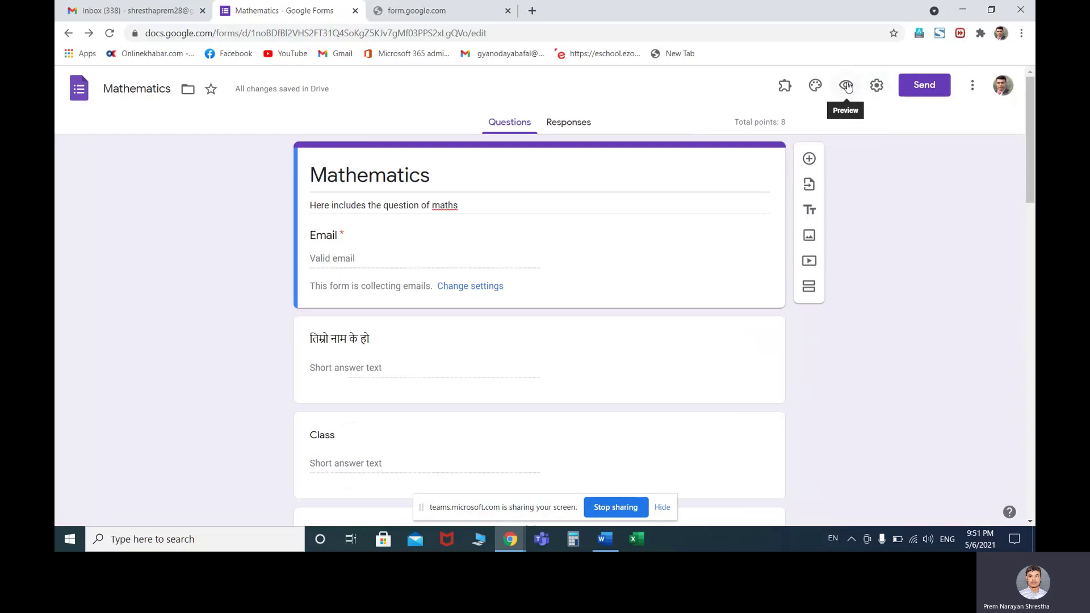
{"action": "left_click", "coordinate": [847, 85]}
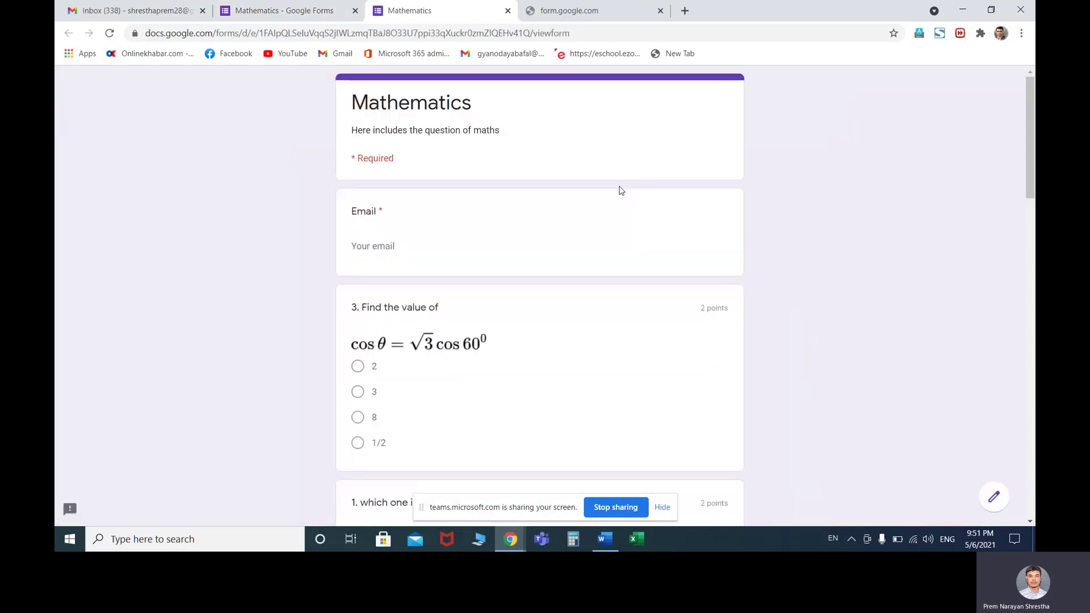
{"action": "scroll", "coordinate": [489, 293], "scroll_direction": "down", "scroll_amount": 9}
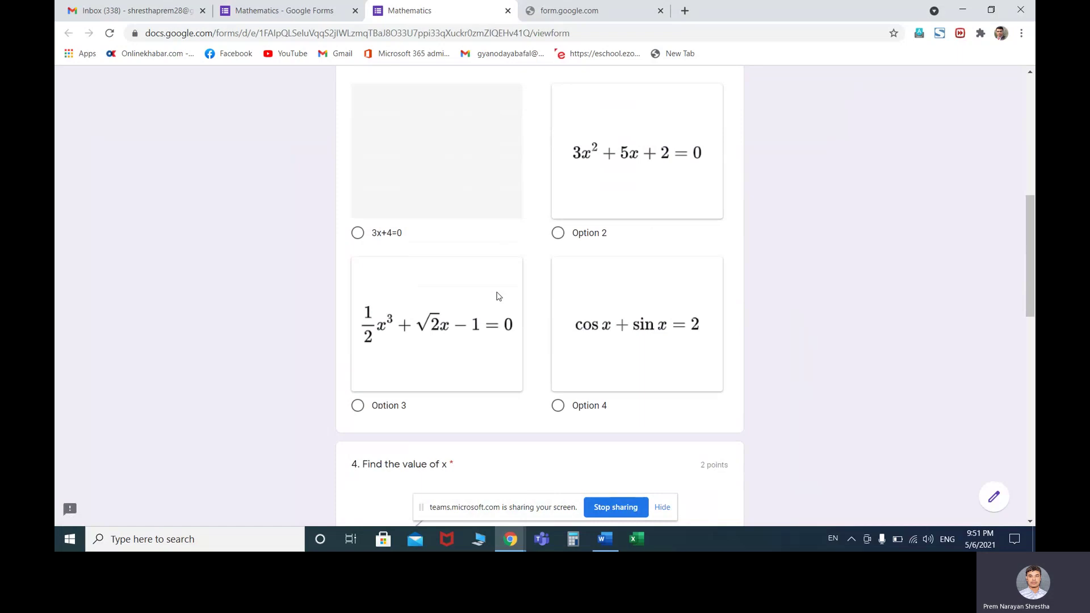
{"action": "scroll", "coordinate": [498, 295], "scroll_direction": "up", "scroll_amount": 3}
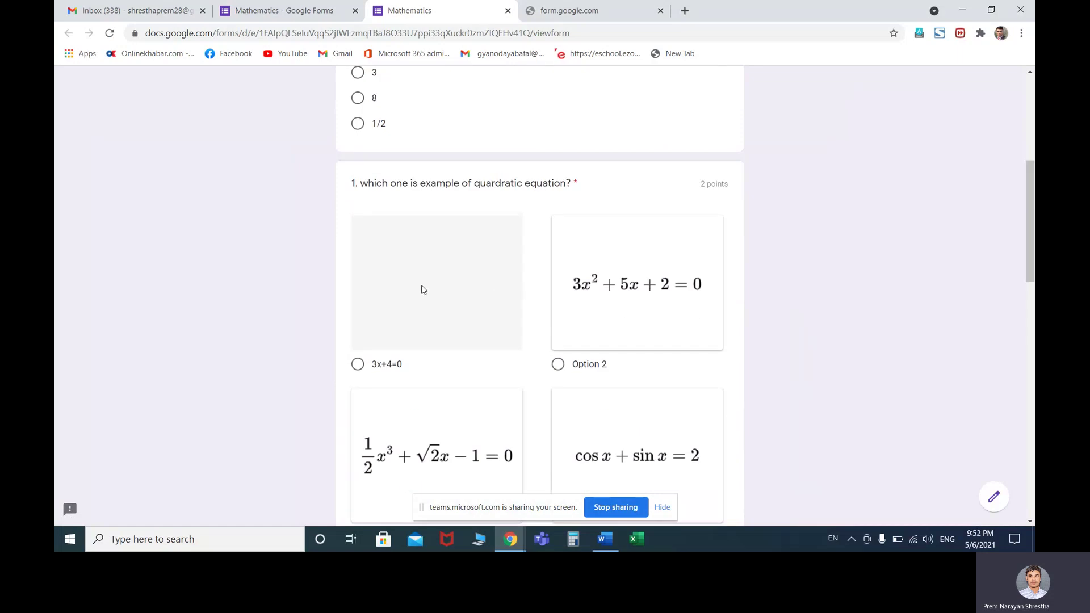
{"action": "scroll", "coordinate": [504, 278], "scroll_direction": "down", "scroll_amount": 1}
{"action": "scroll", "coordinate": [505, 278], "scroll_direction": "down", "scroll_amount": 12}
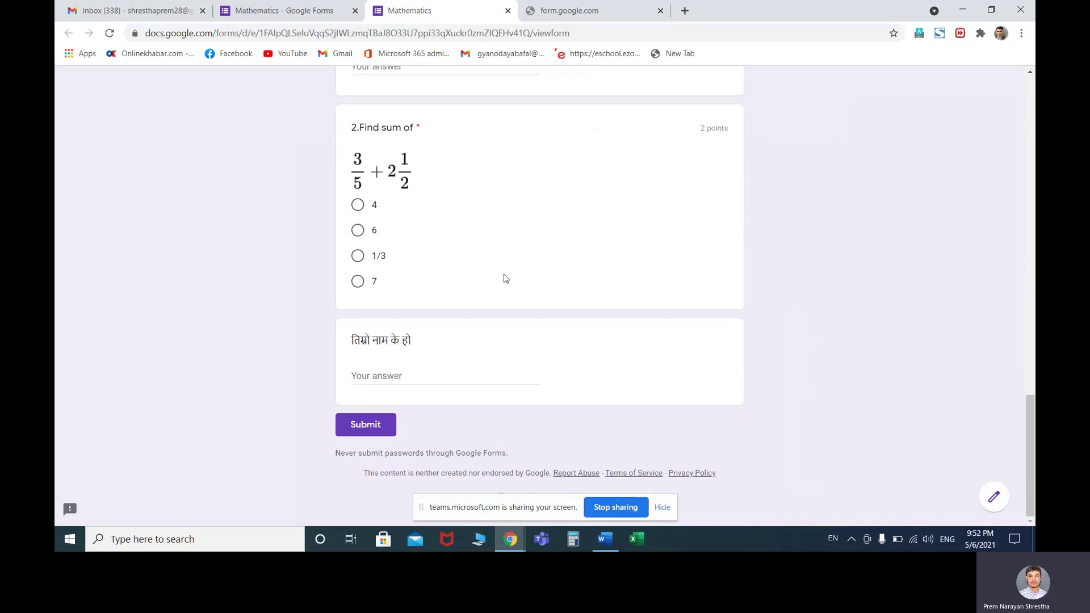
{"action": "scroll", "coordinate": [505, 278], "scroll_direction": "up", "scroll_amount": 15}
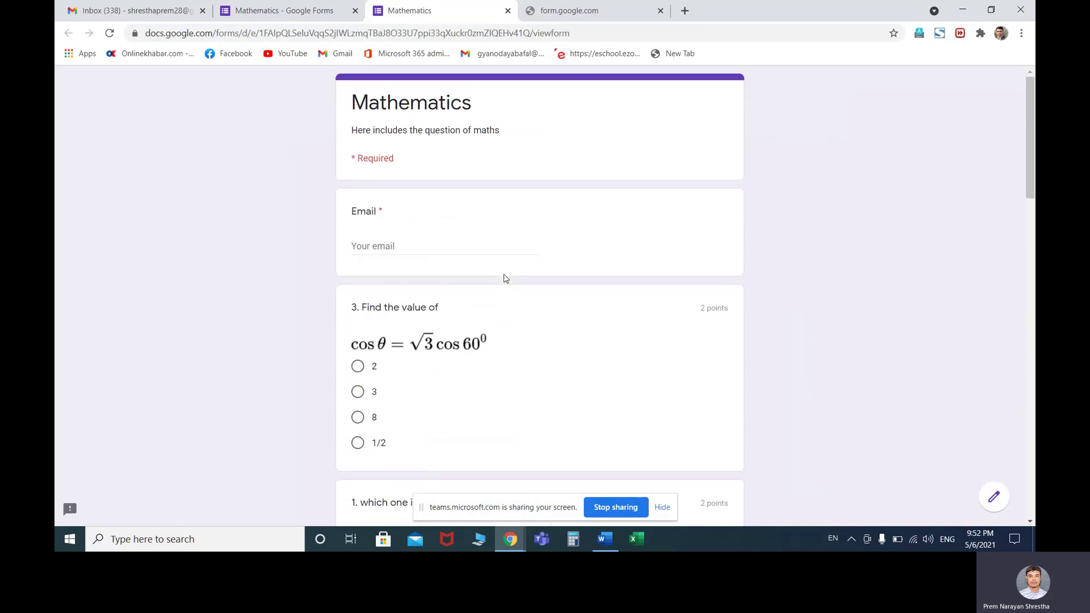
{"action": "left_click", "coordinate": [507, 13]}
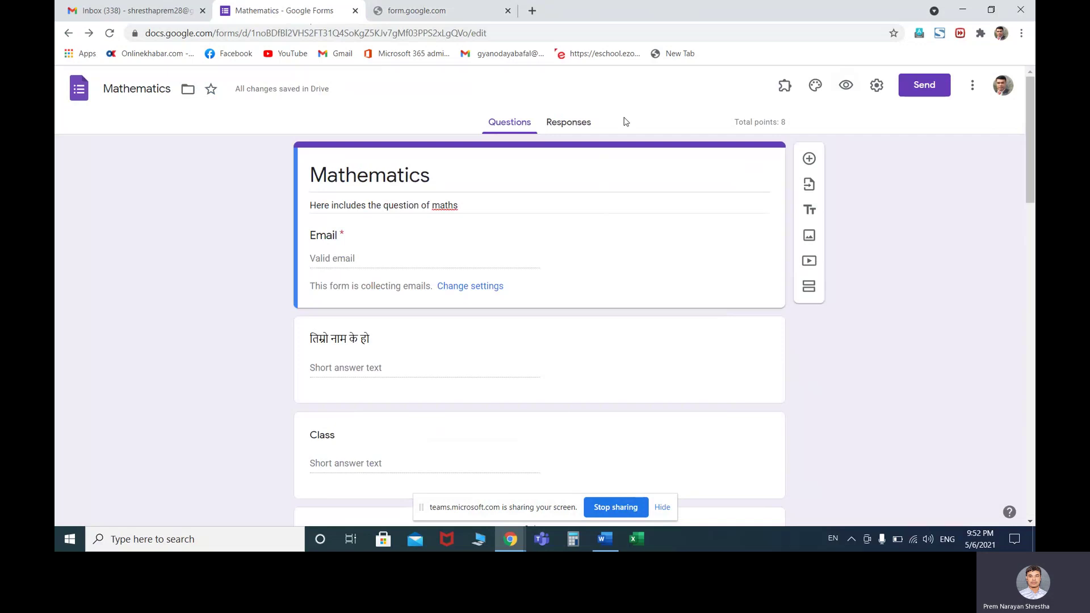
Stop accepting responses and show respondents 'Teachers closed the response accept'
{"action": "left_click", "coordinate": [574, 127]}
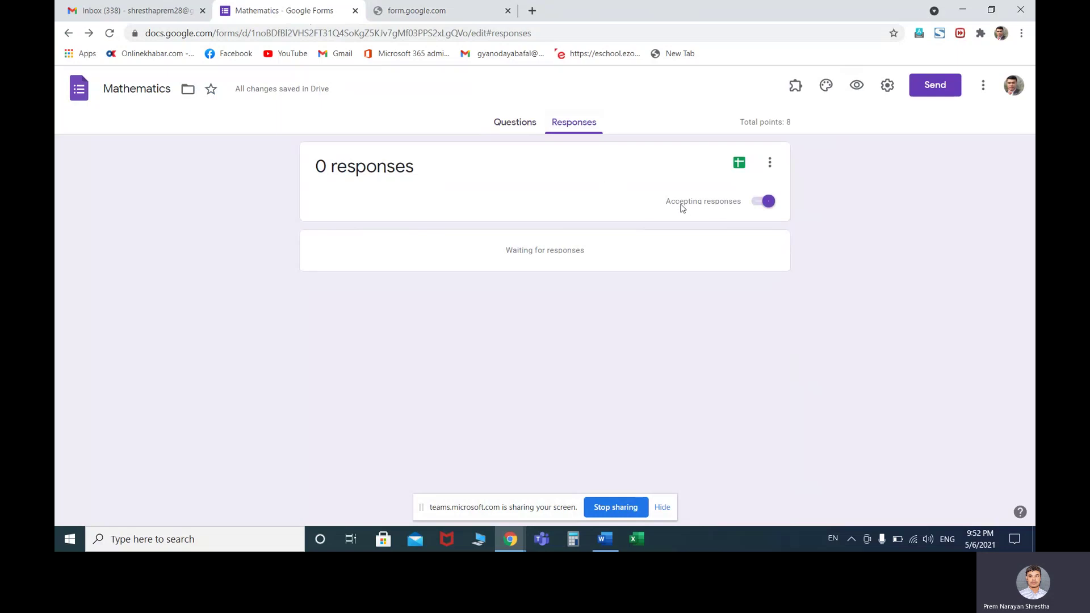
{"action": "left_click", "coordinate": [764, 202]}
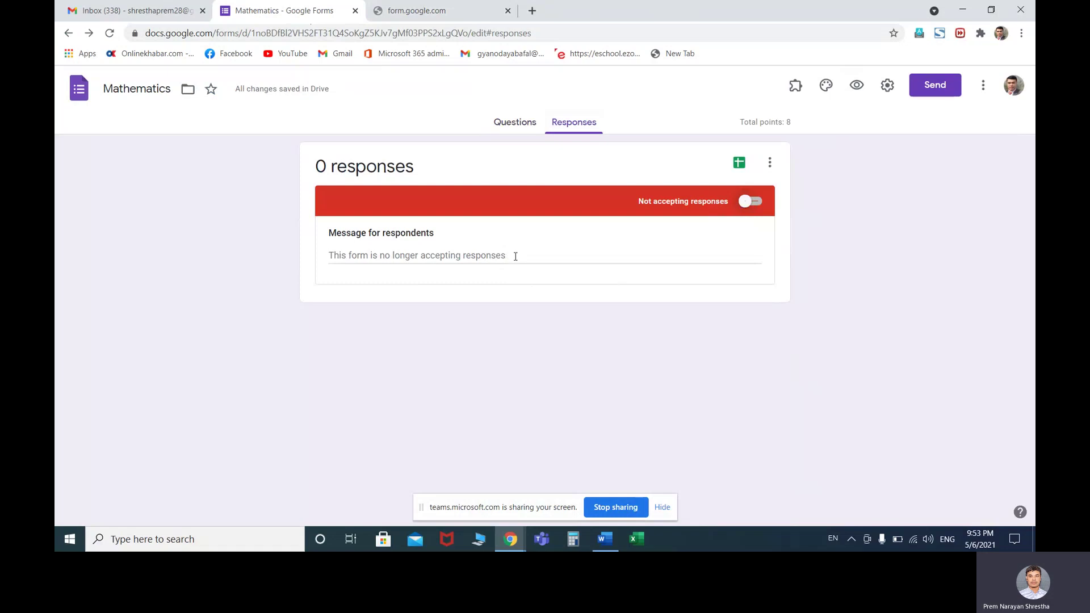
{"action": "left_click", "coordinate": [392, 256]}
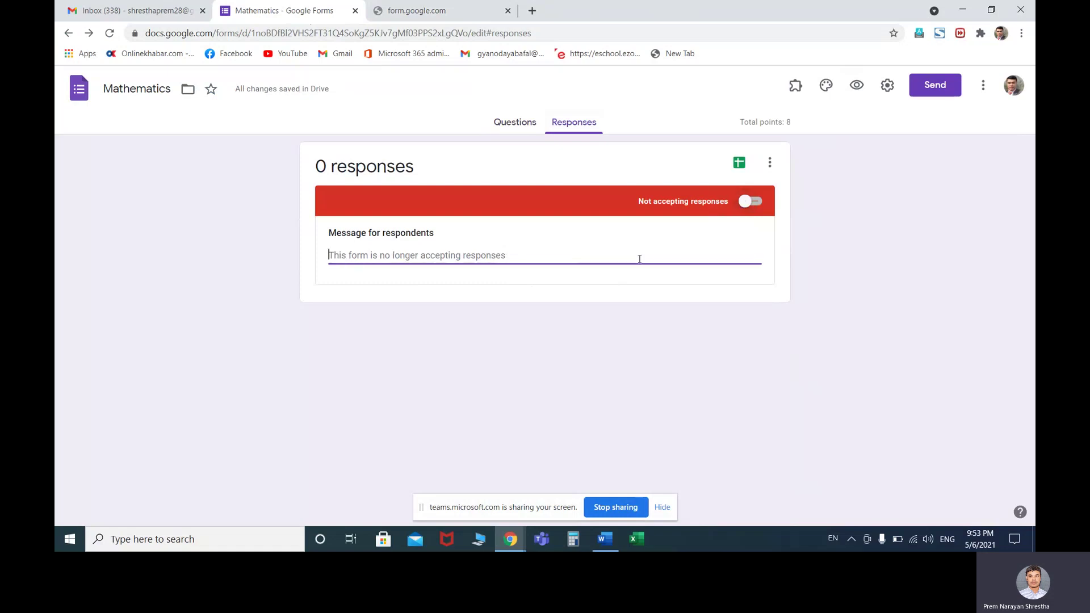
{"action": "type", "text": "Te"}
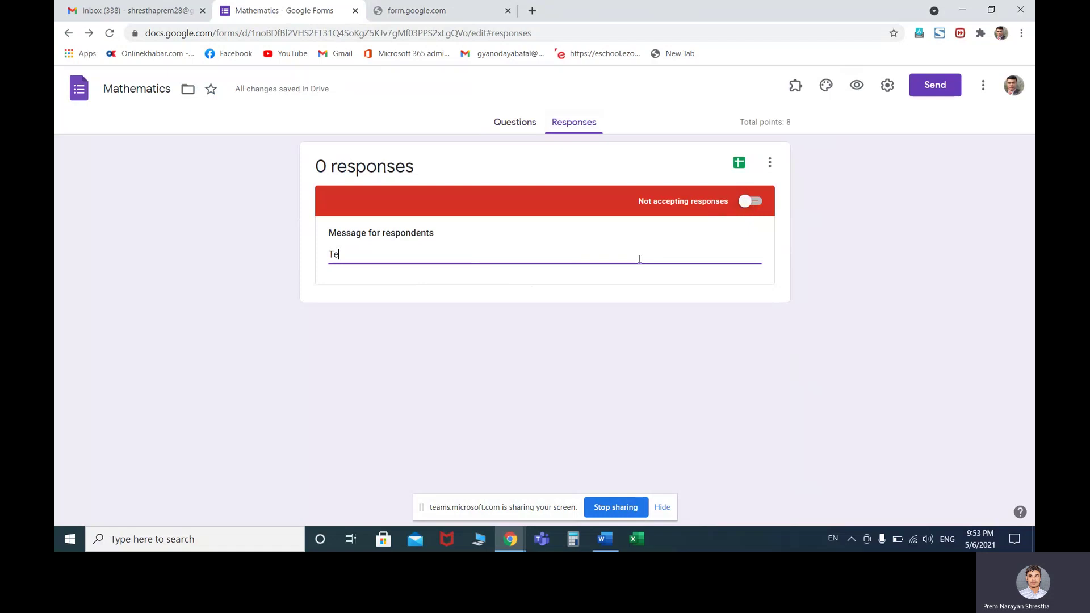
{"action": "type", "text": "achers clossed the "}
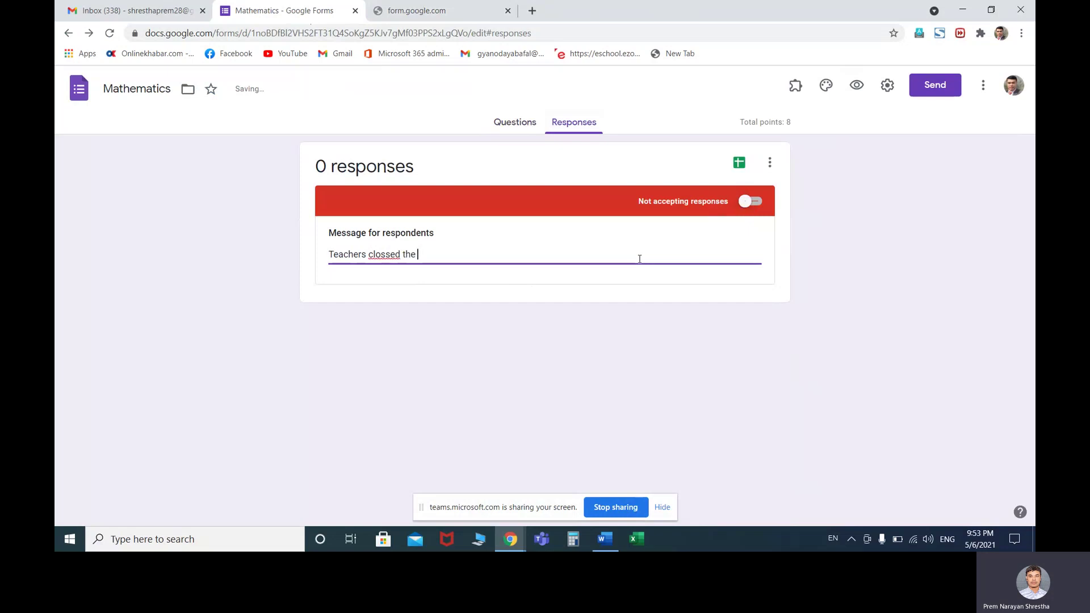
{"action": "type", "text": "response acc"}
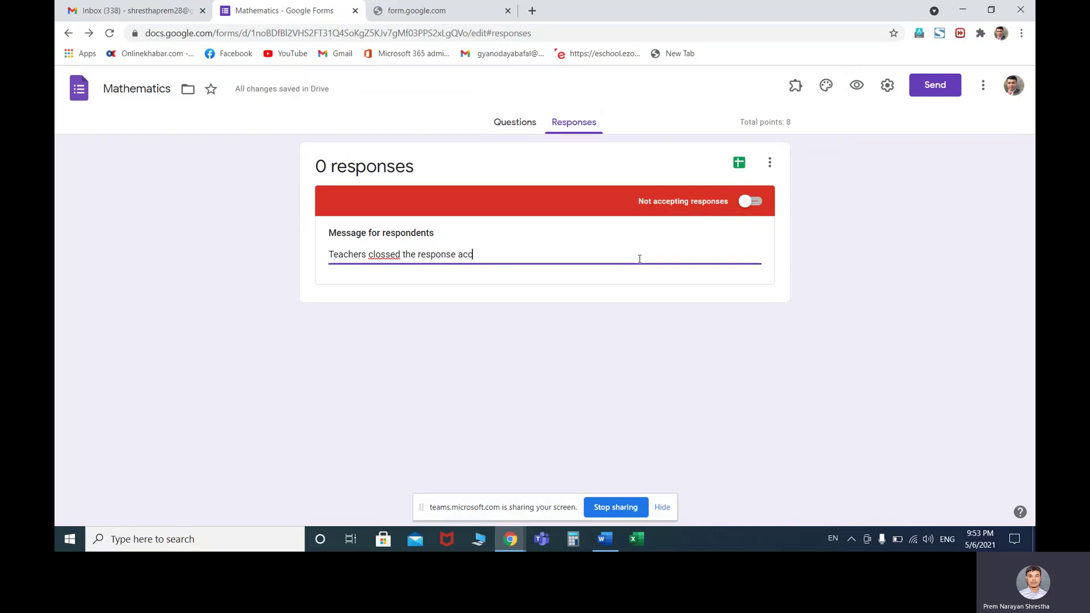
{"action": "type", "text": "ept"}
{"action": "left_click", "coordinate": [383, 255]}
{"action": "key", "text": "BackSpace"}
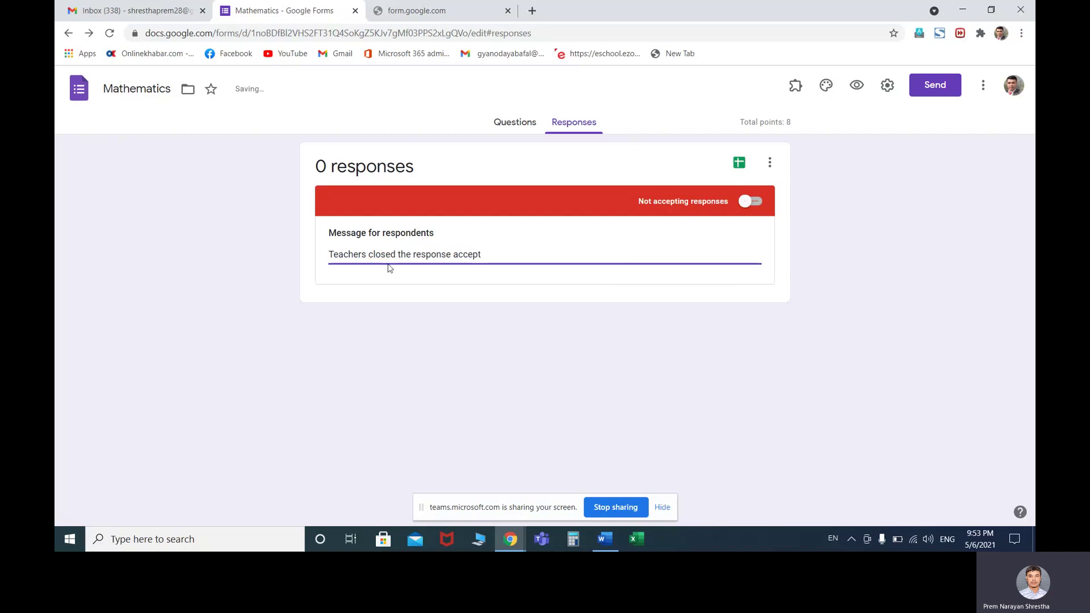
{"action": "left_click", "coordinate": [544, 252]}
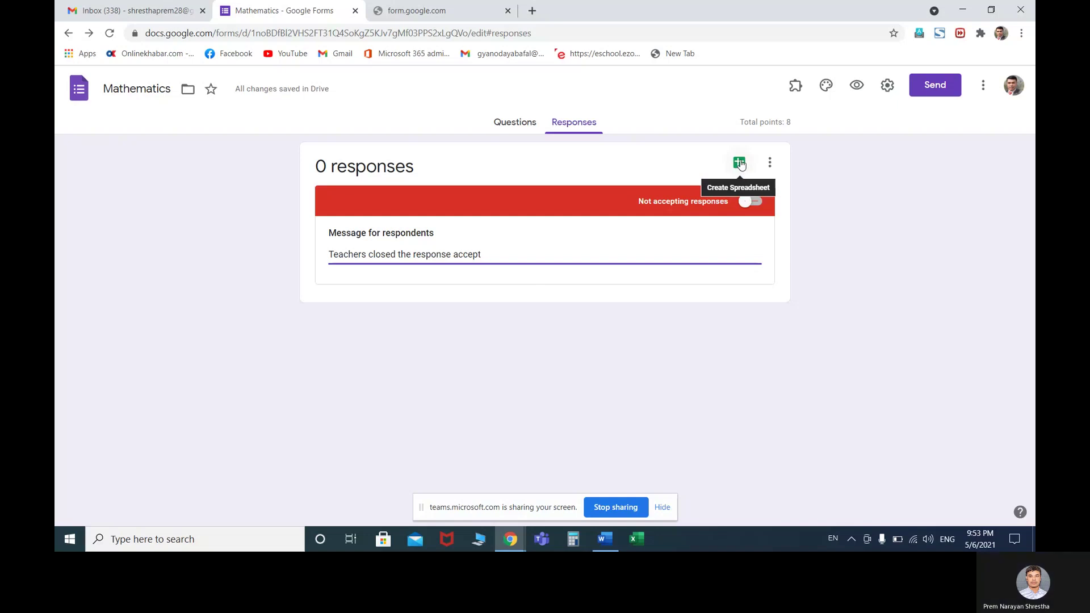
Link the form's responses to a new spreadsheet named 'class 9 sec.A answer'
{"action": "left_click", "coordinate": [739, 163]}
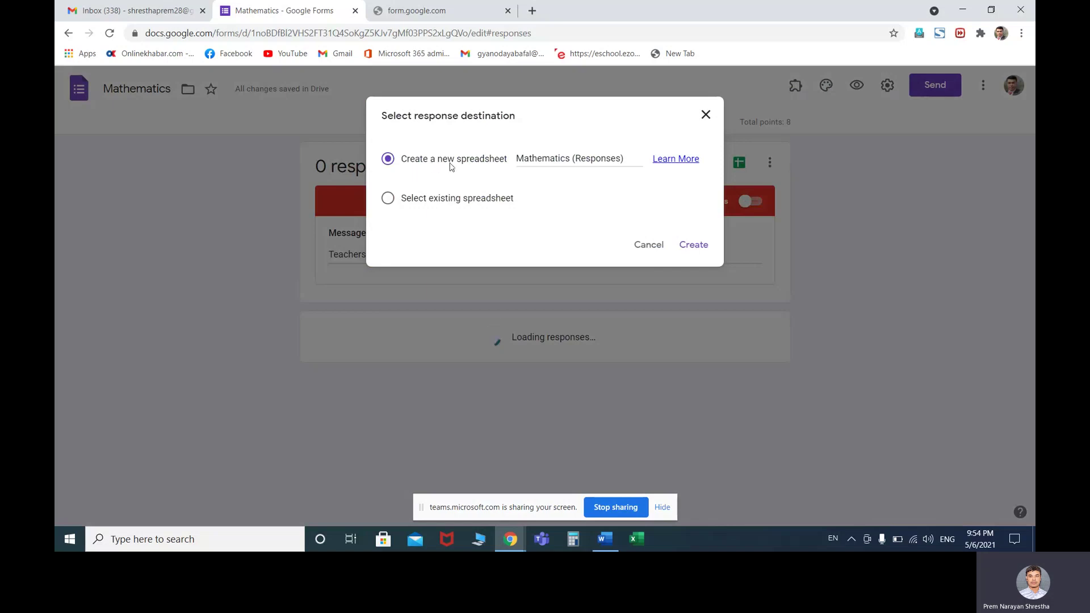
{"action": "left_click", "coordinate": [591, 162]}
{"action": "left_click_drag", "start_coordinate": [623, 158], "coordinate": [515, 161]}
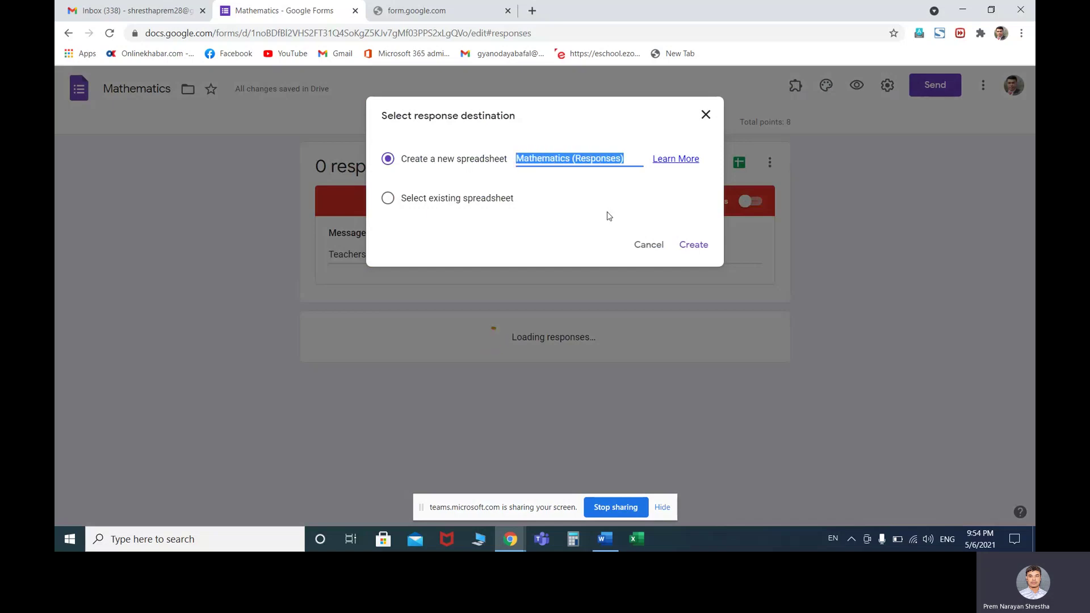
{"action": "type", "text": "class 9 sec"}
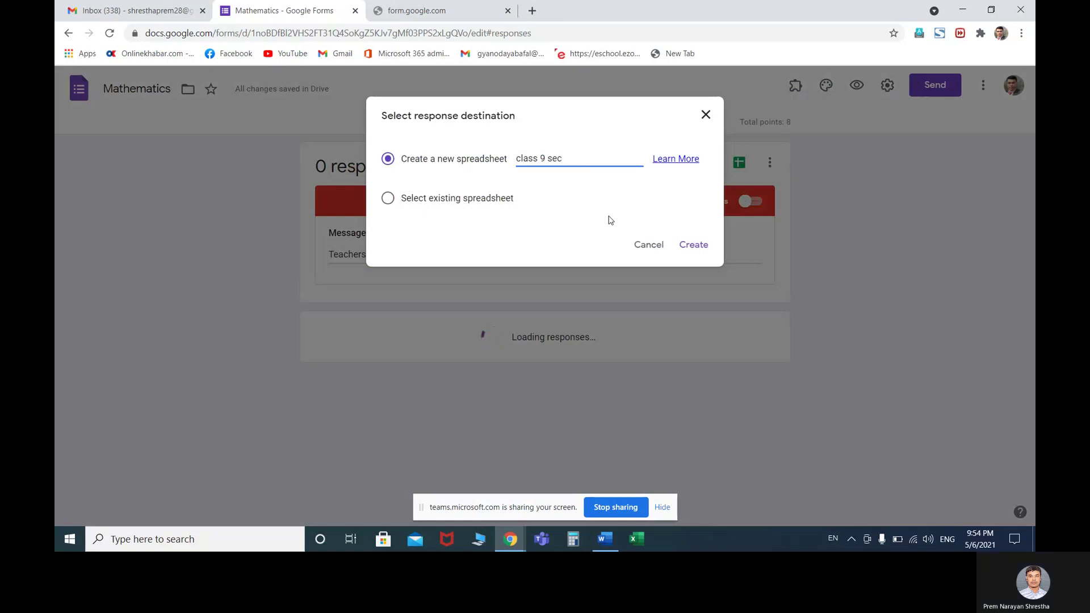
{"action": "type", "text": ".A answr"}
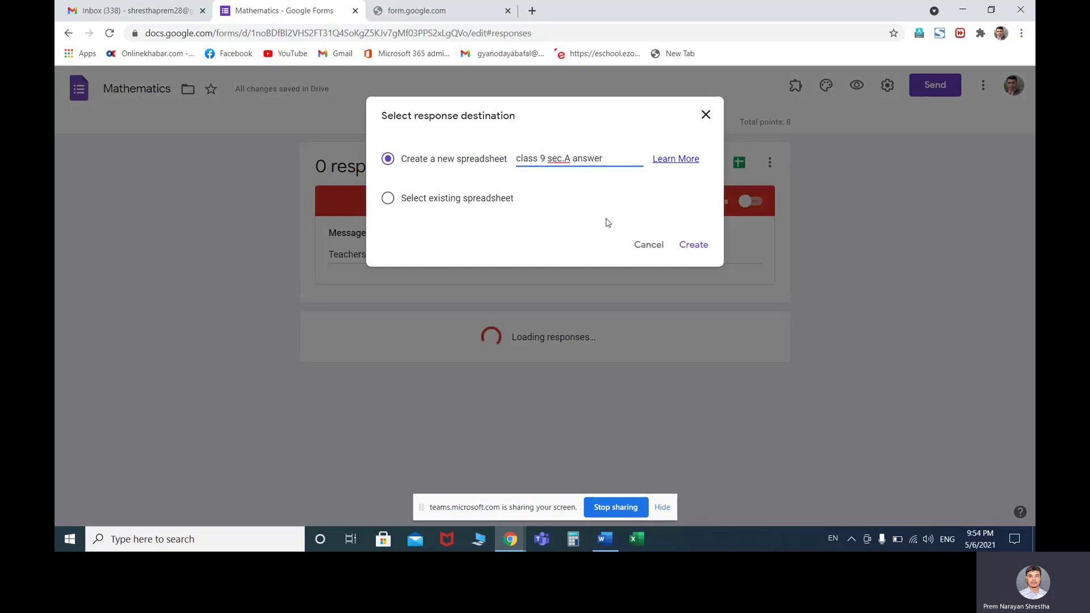
{"action": "left_click", "coordinate": [689, 248]}
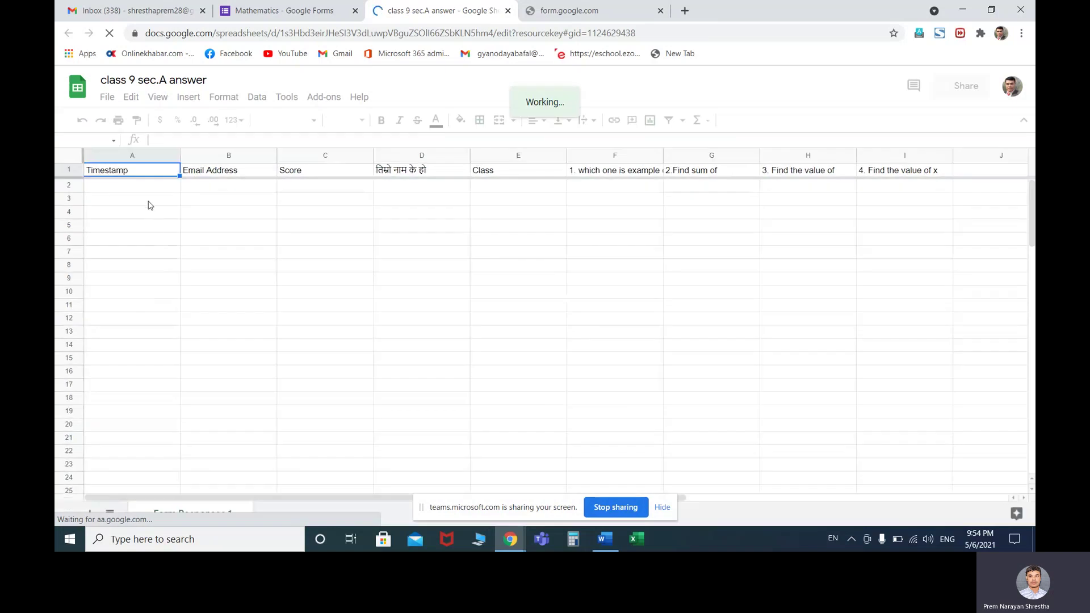
Download the response sheet as 'class 9 sec.A answer.xlsx' and open it in Excel
{"action": "left_click", "coordinate": [250, 191]}
{"action": "left_click", "coordinate": [441, 189]}
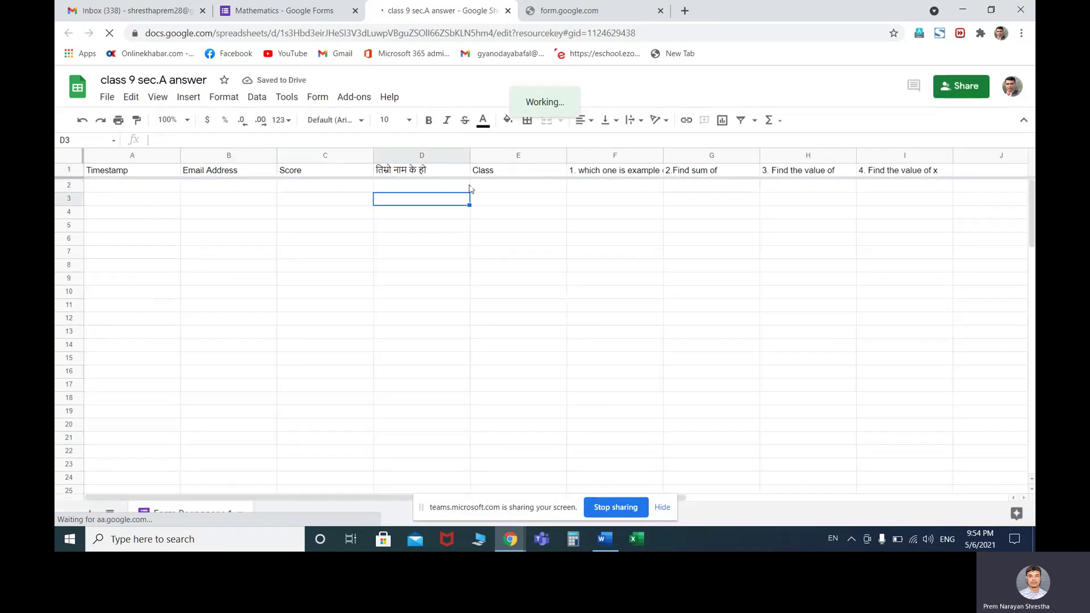
{"action": "left_click", "coordinate": [564, 190]}
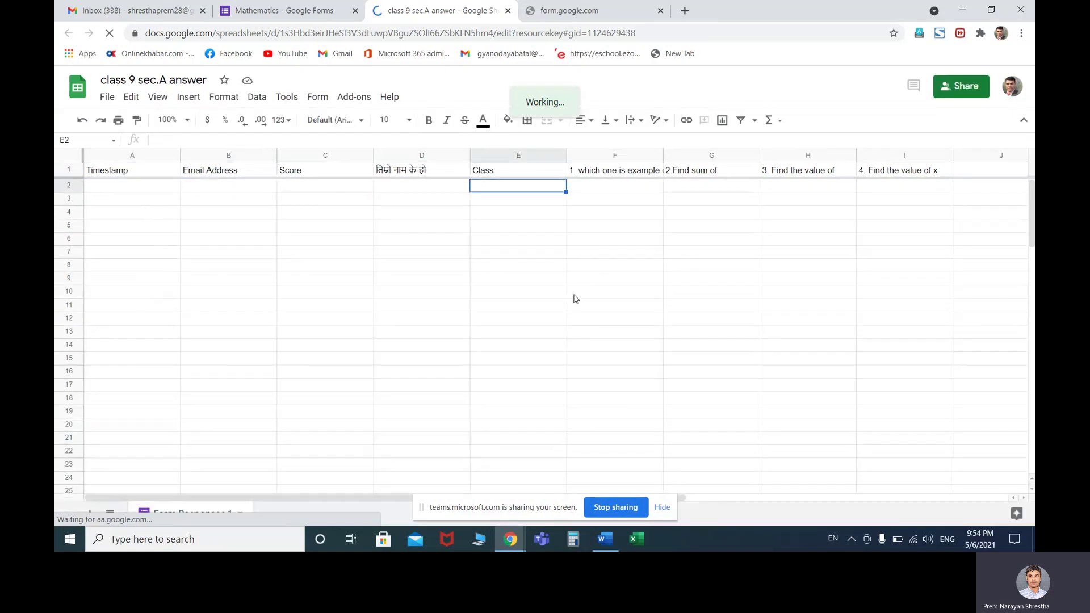
{"action": "left_click", "coordinate": [628, 256]}
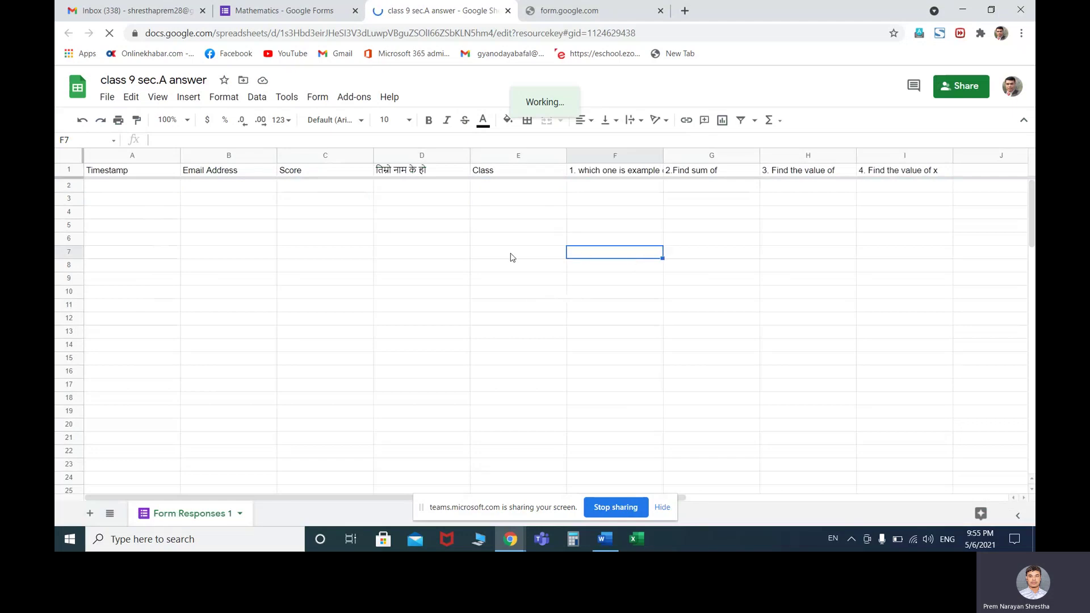
{"action": "left_click", "coordinate": [413, 247]}
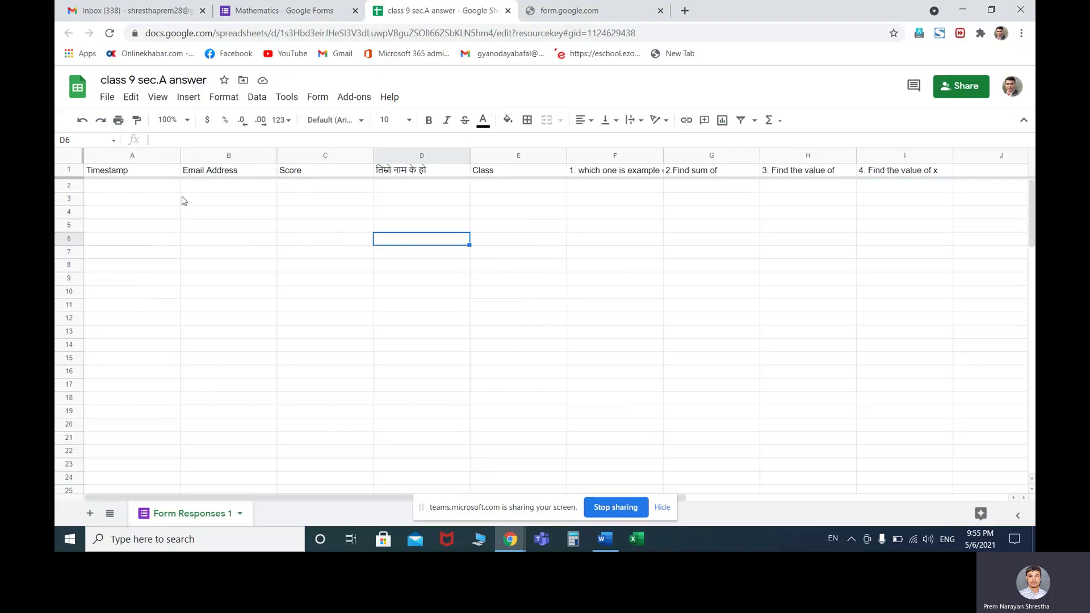
{"action": "left_click", "coordinate": [107, 97]}
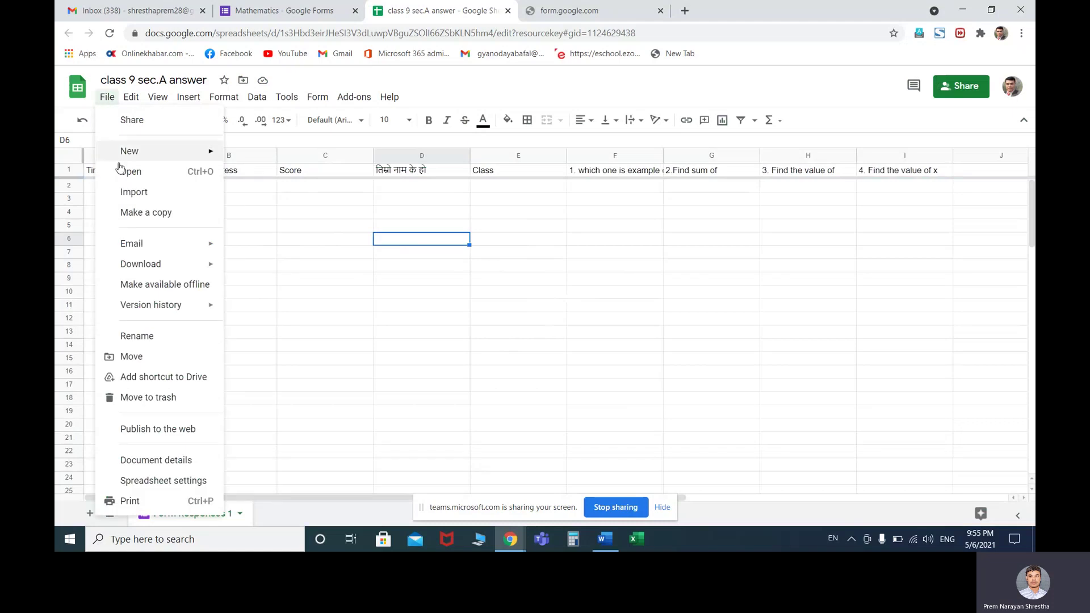
{"action": "mouse_move", "coordinate": [154, 268]}
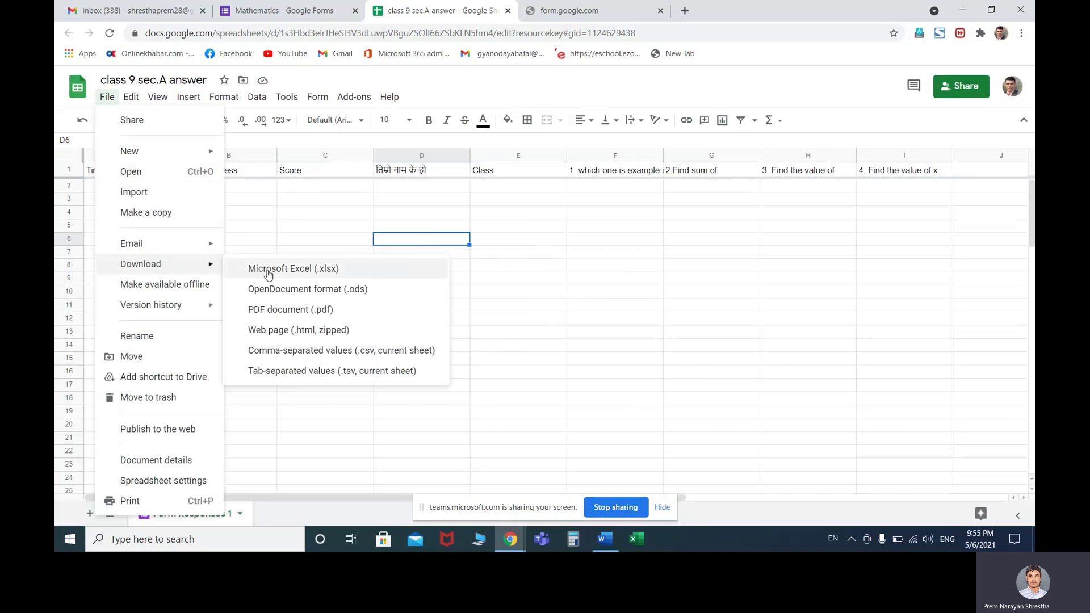
{"action": "left_click", "coordinate": [269, 270]}
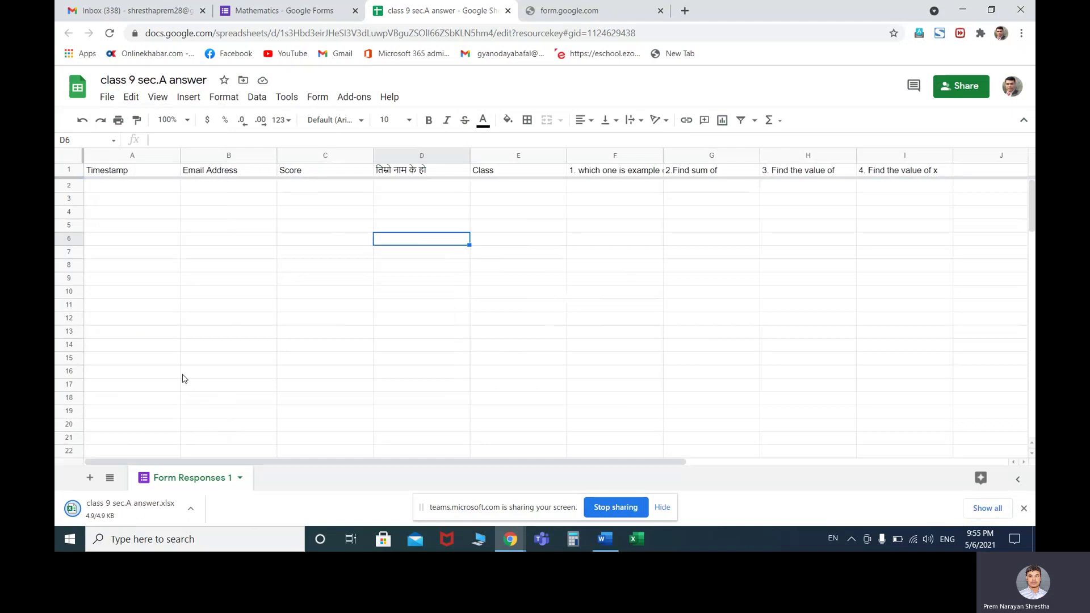
{"action": "left_click", "coordinate": [116, 513]}
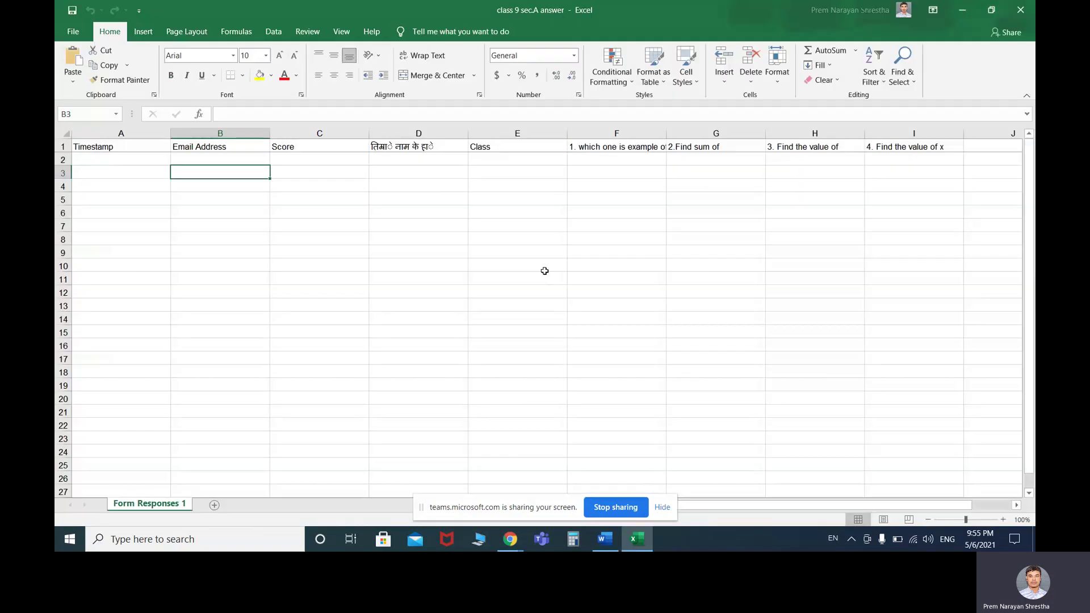
Look over the Form Responses 1 sheet in Excel, then close Excel
{"action": "left_click", "coordinate": [335, 250]}
{"action": "left_click", "coordinate": [259, 193]}
{"action": "left_click", "coordinate": [513, 198]}
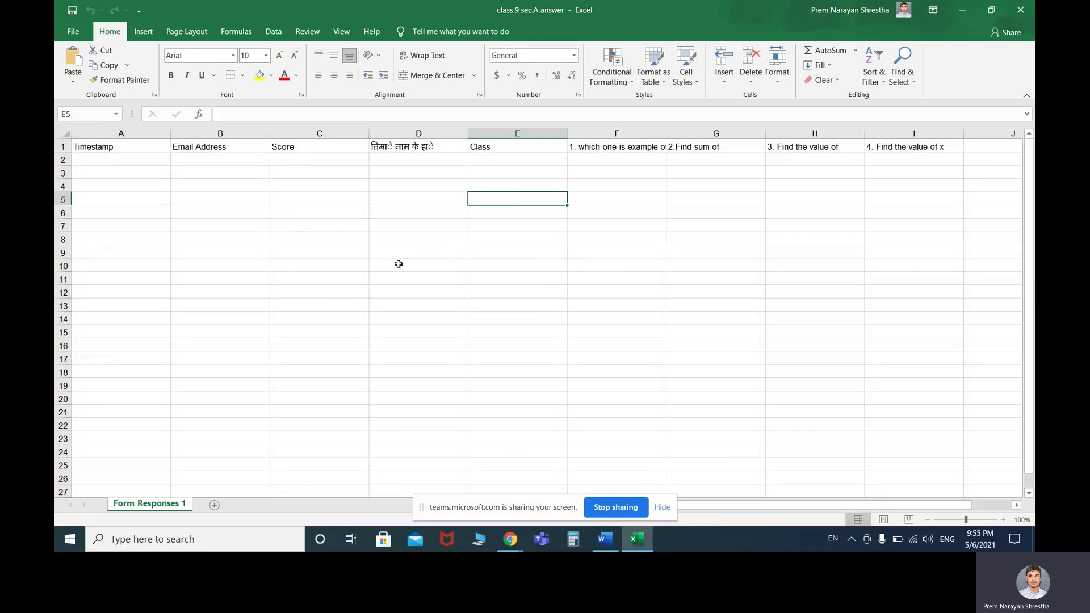
{"action": "left_click", "coordinate": [585, 292]}
{"action": "left_click", "coordinate": [1020, 9]}
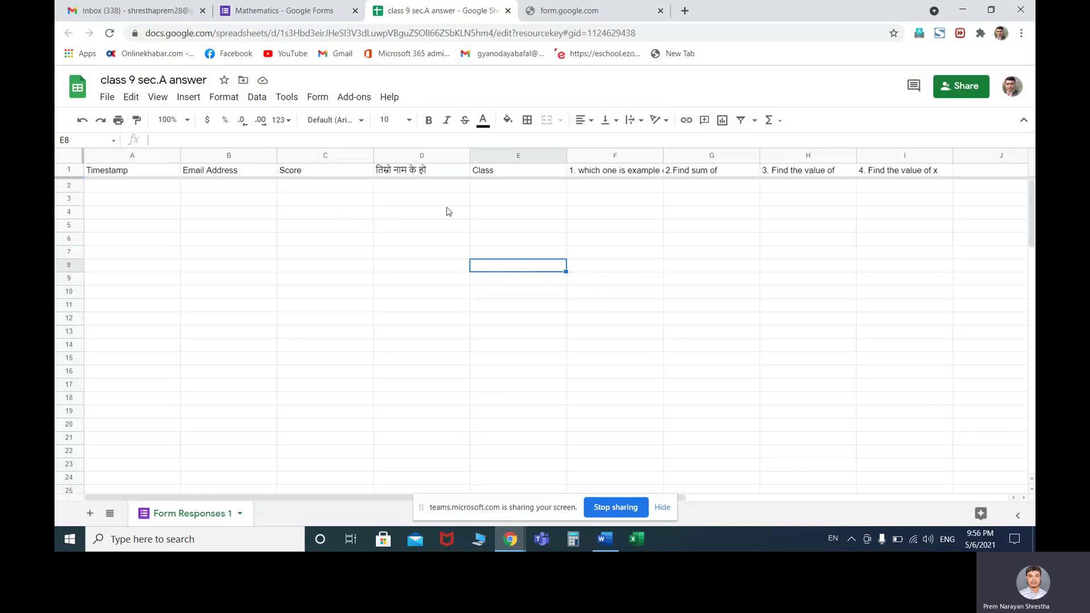
Return to the Mathematics form's Responses tab and open the linked response spreadsheet
{"action": "left_click", "coordinate": [508, 11]}
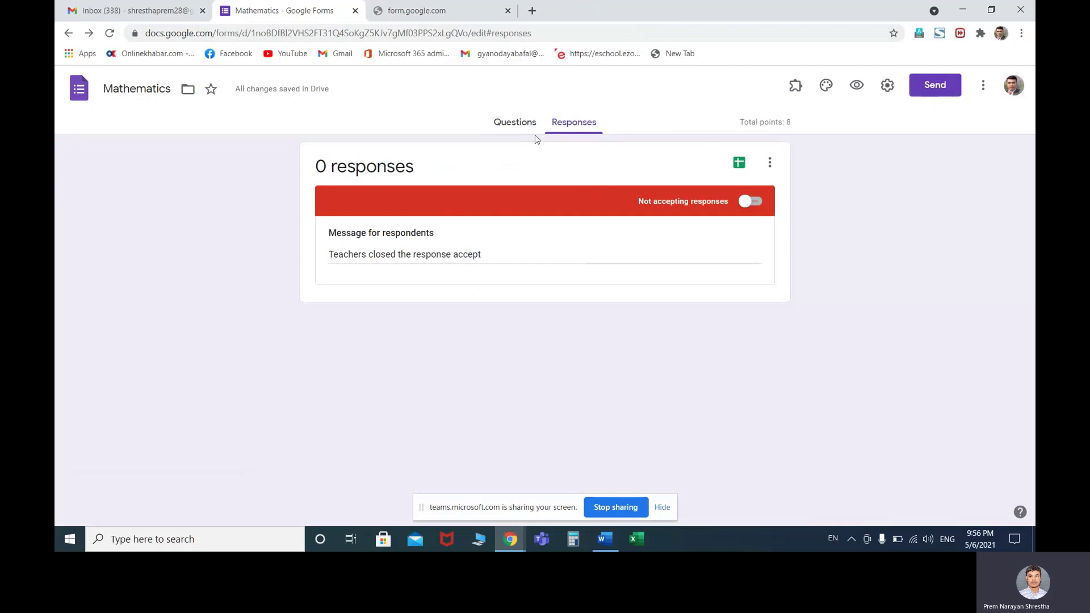
{"action": "left_click", "coordinate": [519, 125]}
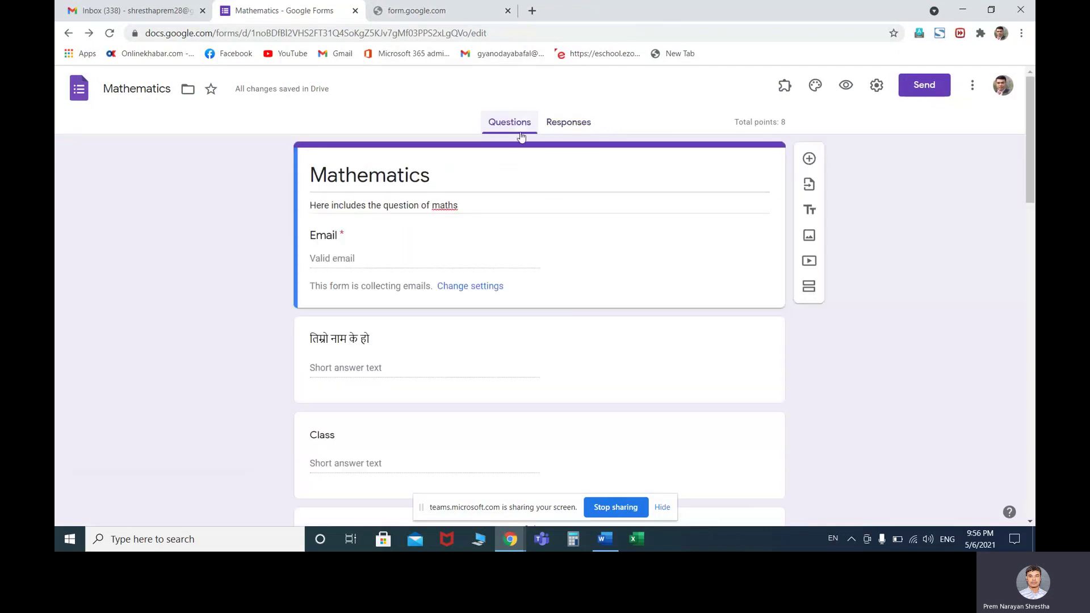
{"action": "left_click", "coordinate": [568, 125]}
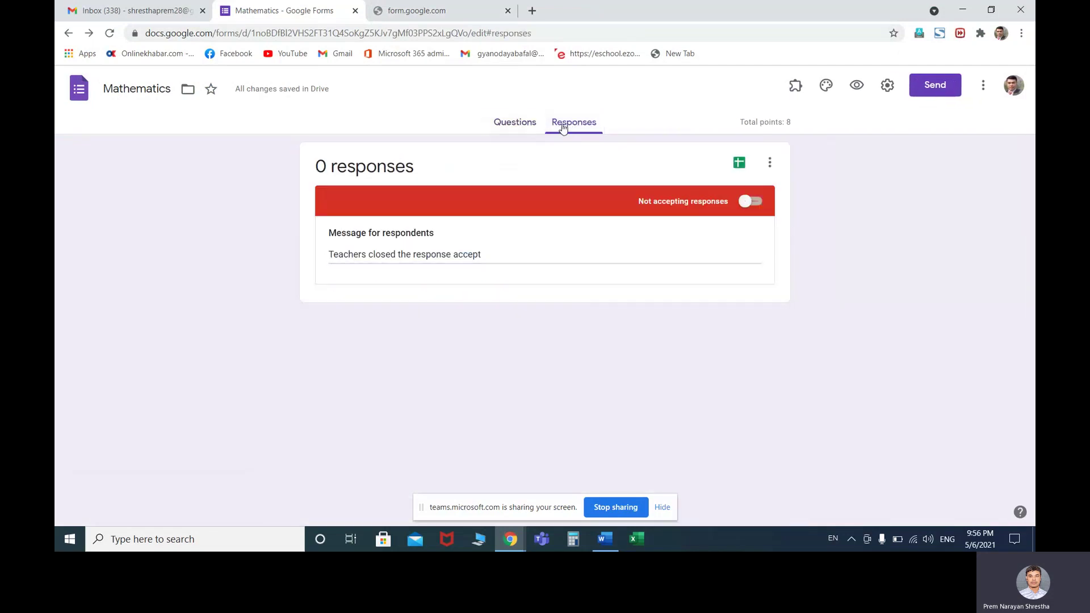
{"action": "left_click", "coordinate": [518, 125]}
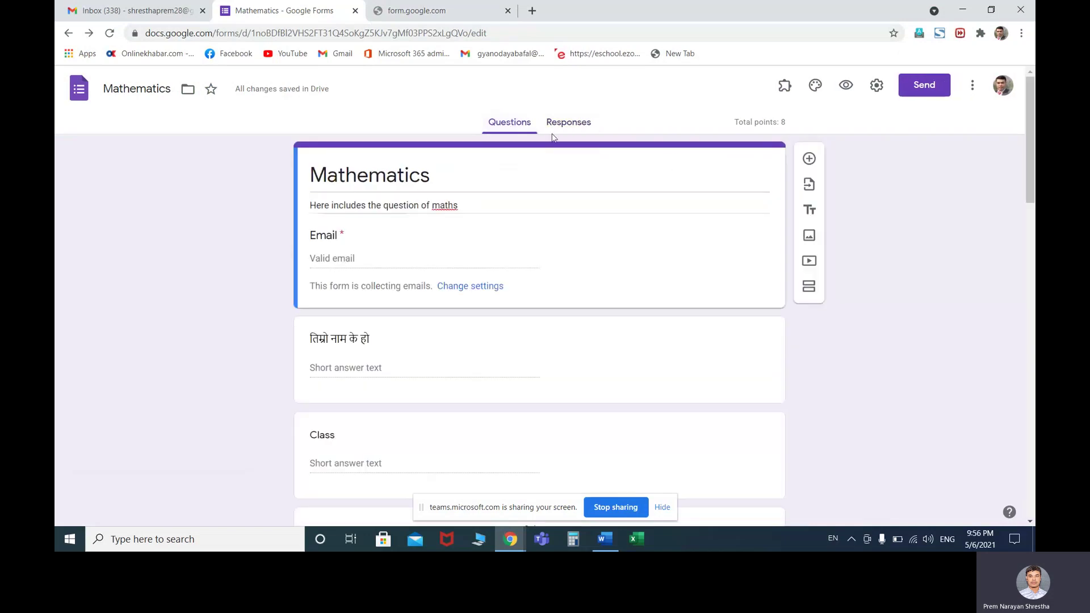
{"action": "left_click", "coordinate": [565, 125]}
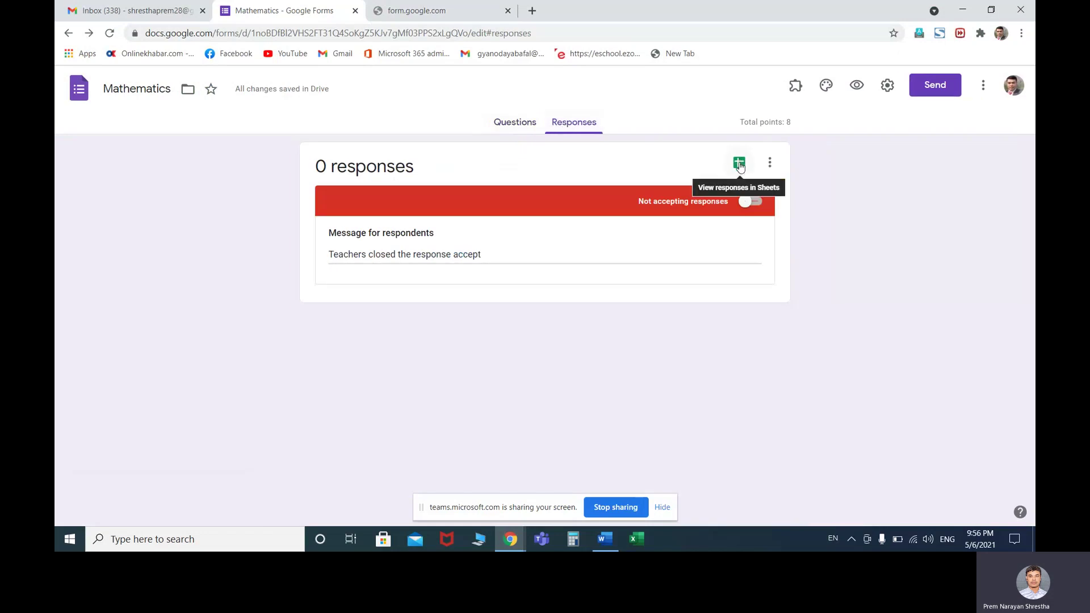
{"action": "left_click", "coordinate": [739, 163]}
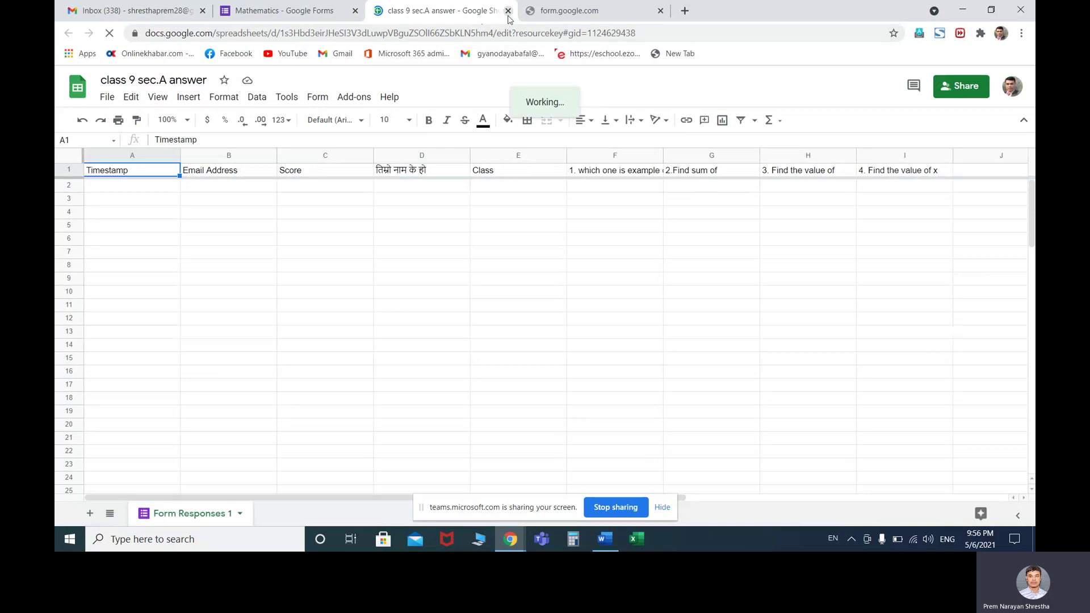
Reopen the linked spreadsheet from the form's Responses tab and bring up its sharing dialog
{"action": "left_click", "coordinate": [518, 253]}
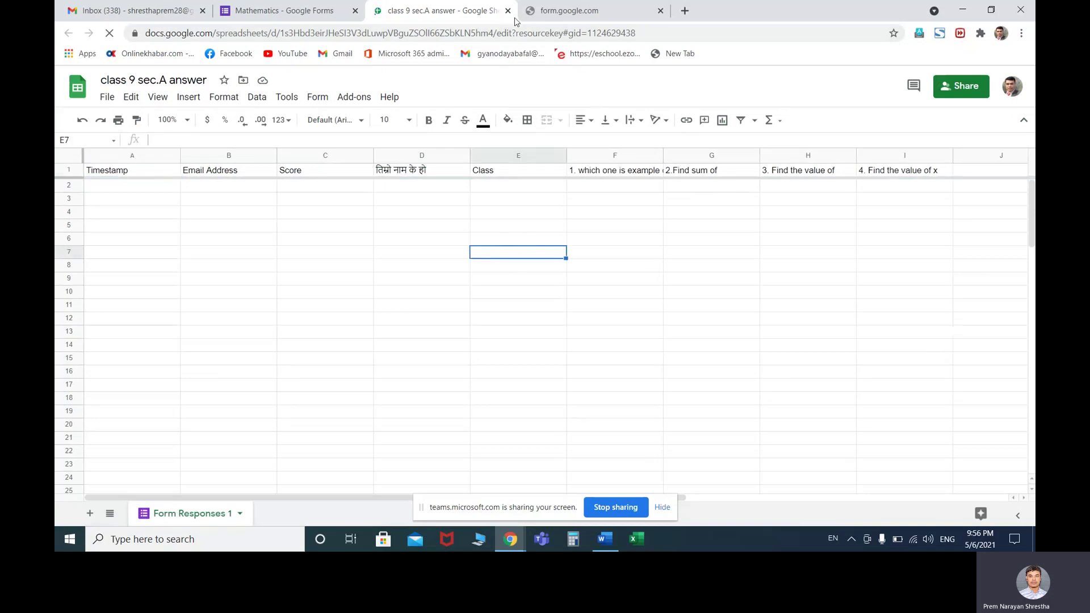
{"action": "left_click", "coordinate": [296, 8]}
{"action": "left_click", "coordinate": [524, 124]}
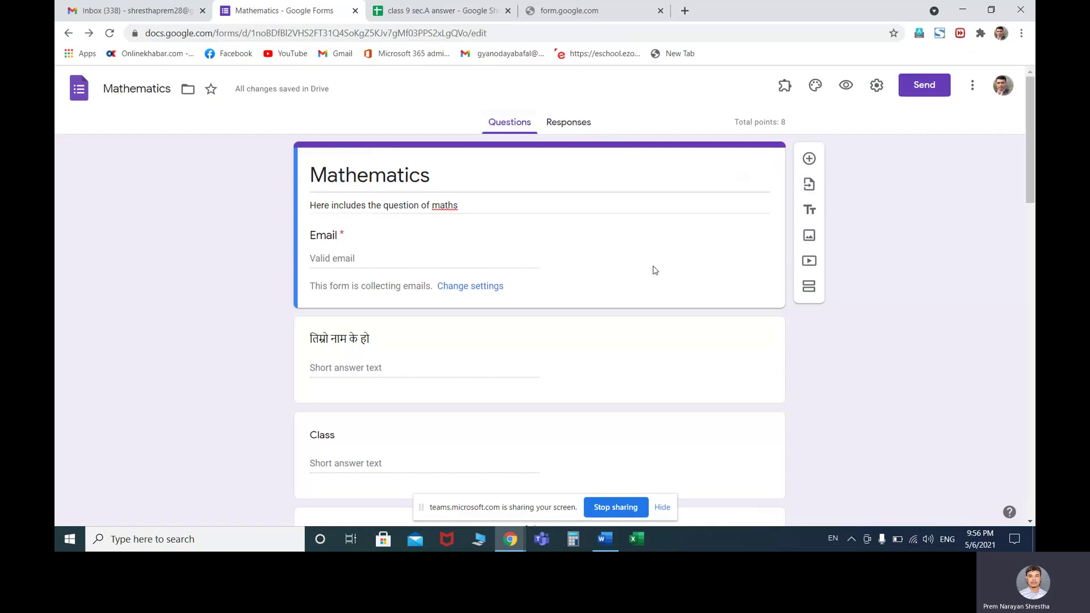
{"action": "left_click", "coordinate": [567, 124]}
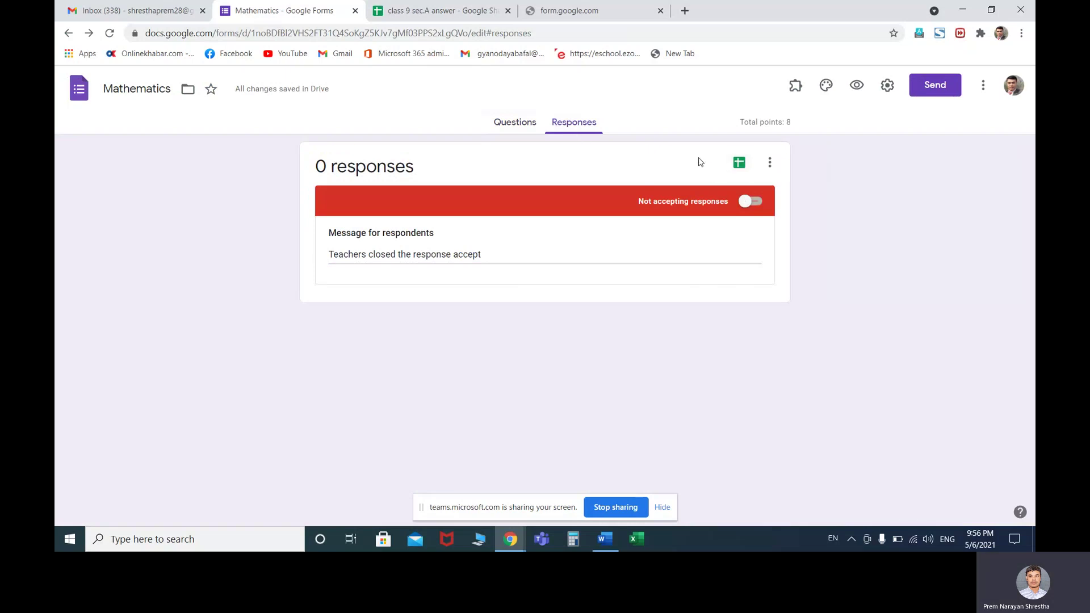
{"action": "left_click", "coordinate": [739, 165]}
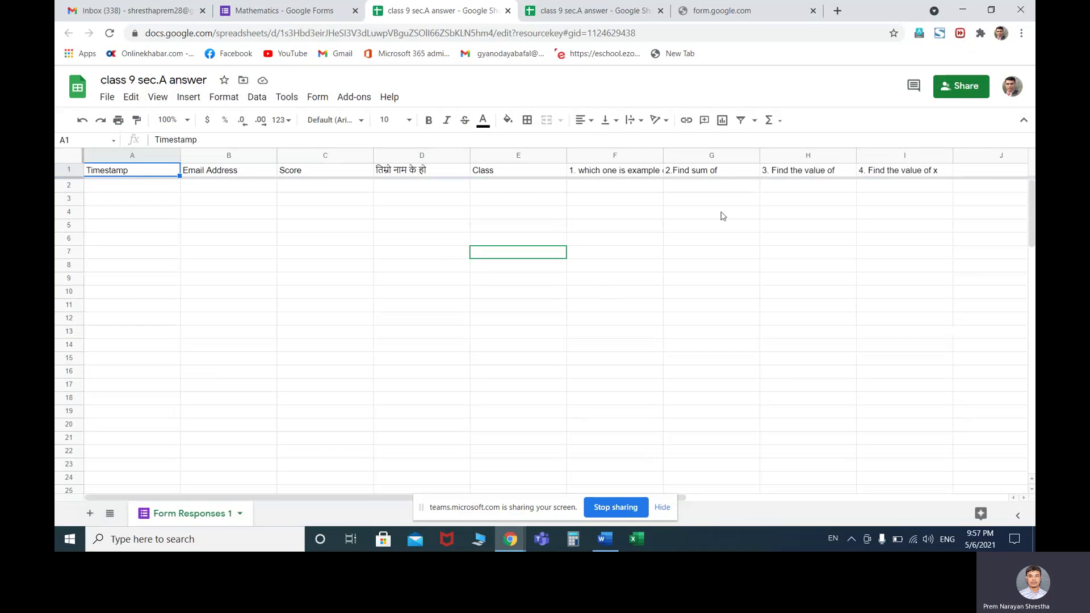
{"action": "left_click", "coordinate": [967, 88]}
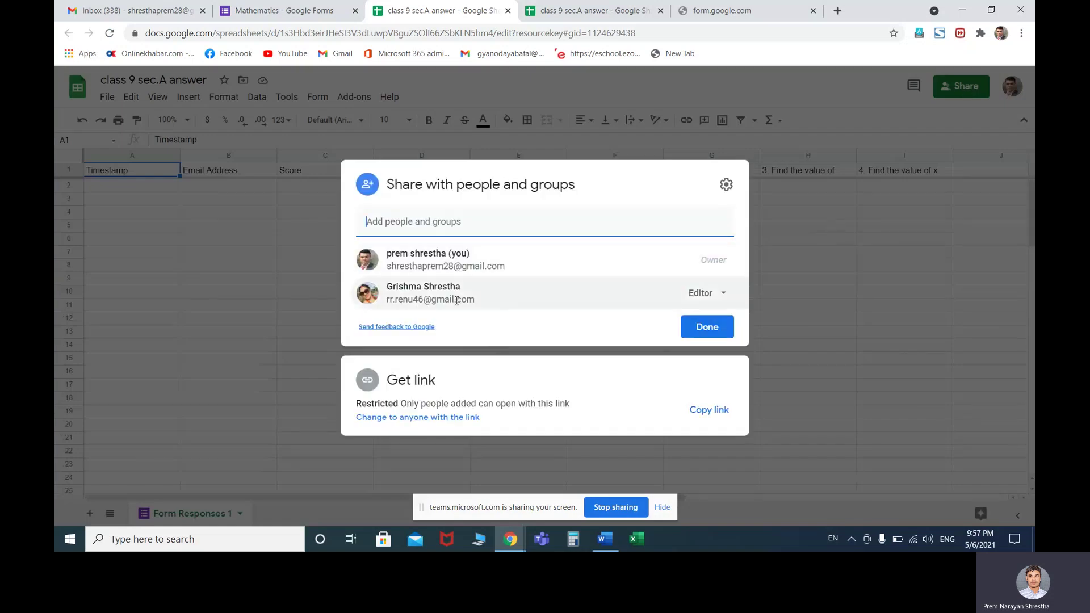
Change the existing collaborator's access to Viewer
{"action": "mouse_move", "coordinate": [410, 304]}
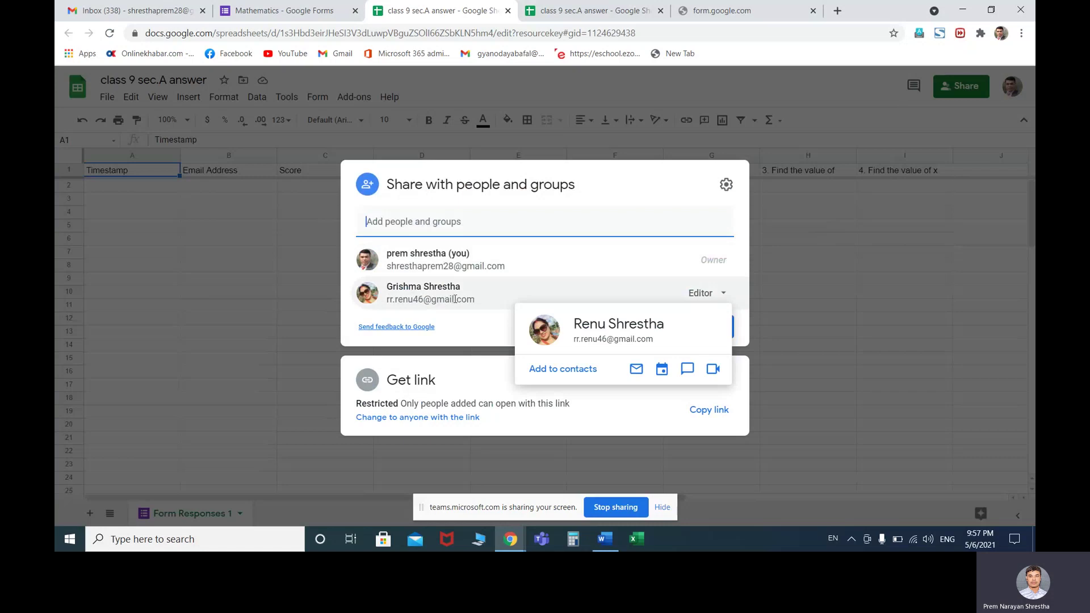
{"action": "left_click", "coordinate": [724, 296]}
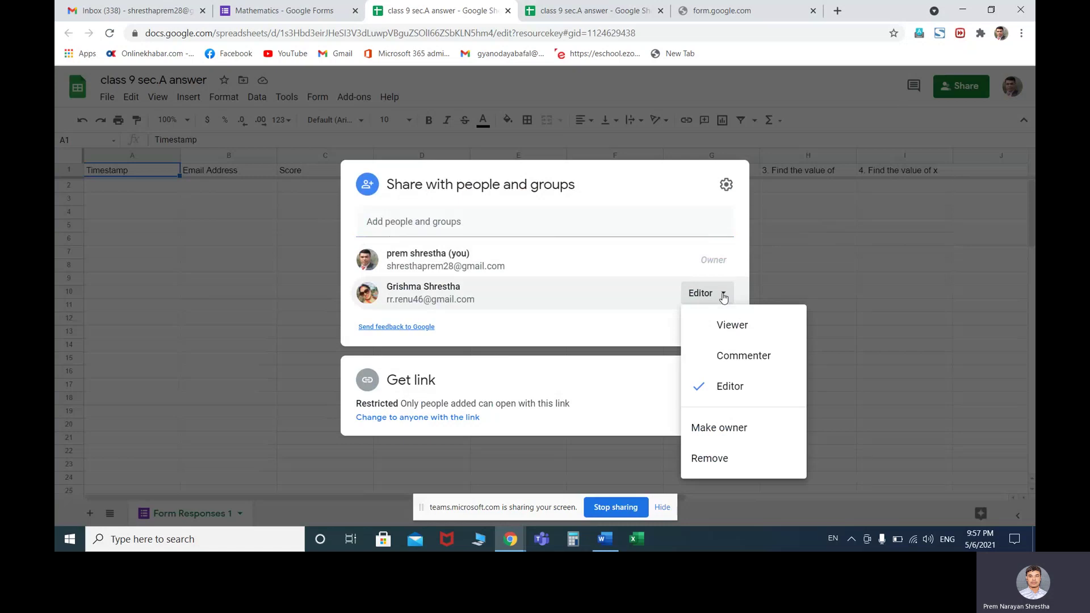
{"action": "left_click", "coordinate": [725, 328]}
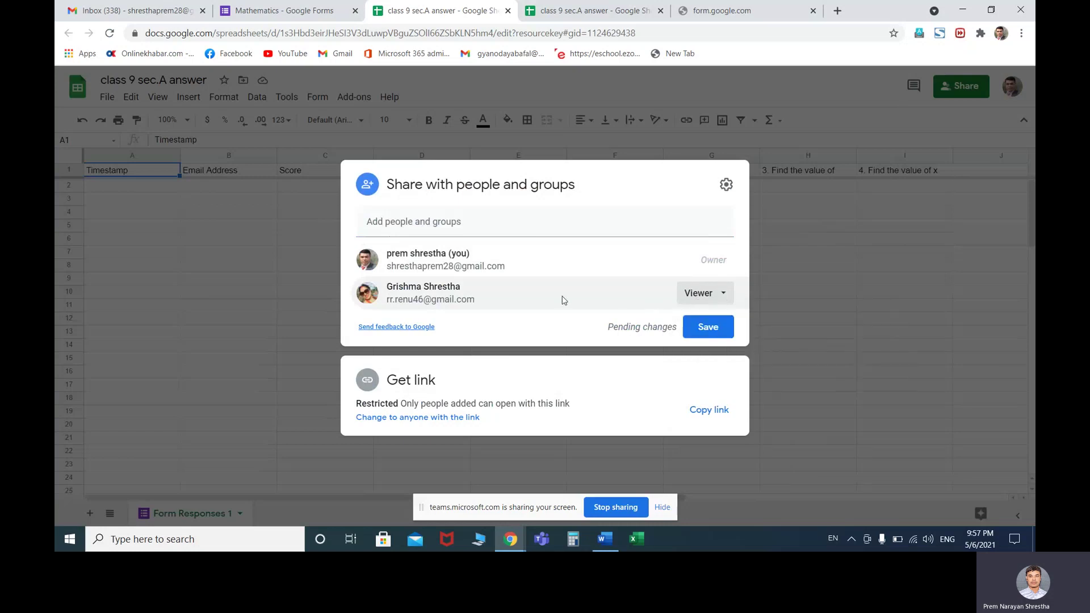
Add a contact as an Editor and send the share notification
{"action": "mouse_move", "coordinate": [564, 295]}
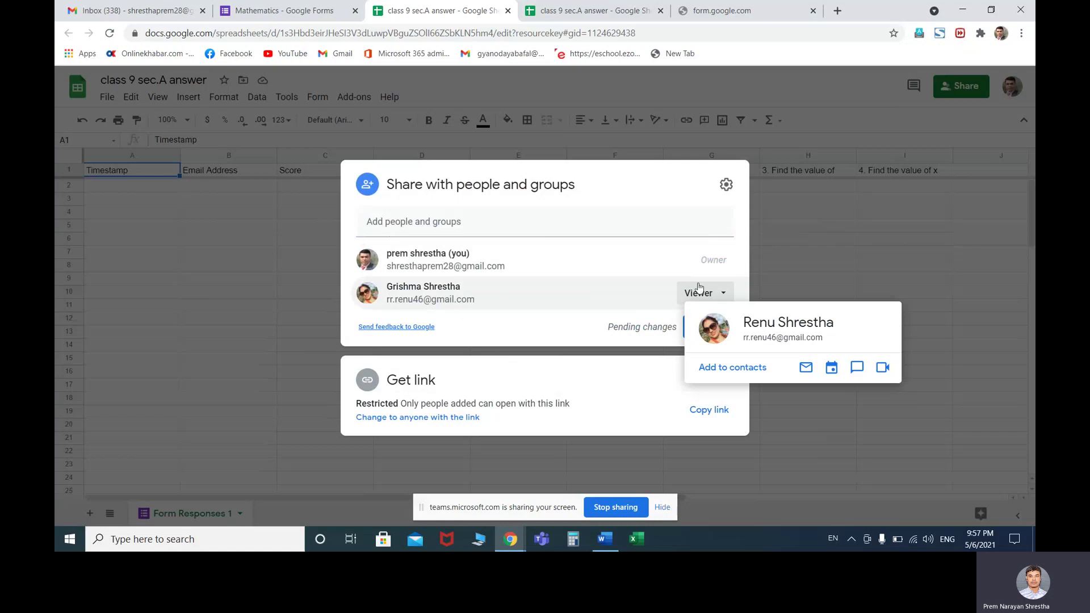
{"action": "left_click", "coordinate": [490, 218]}
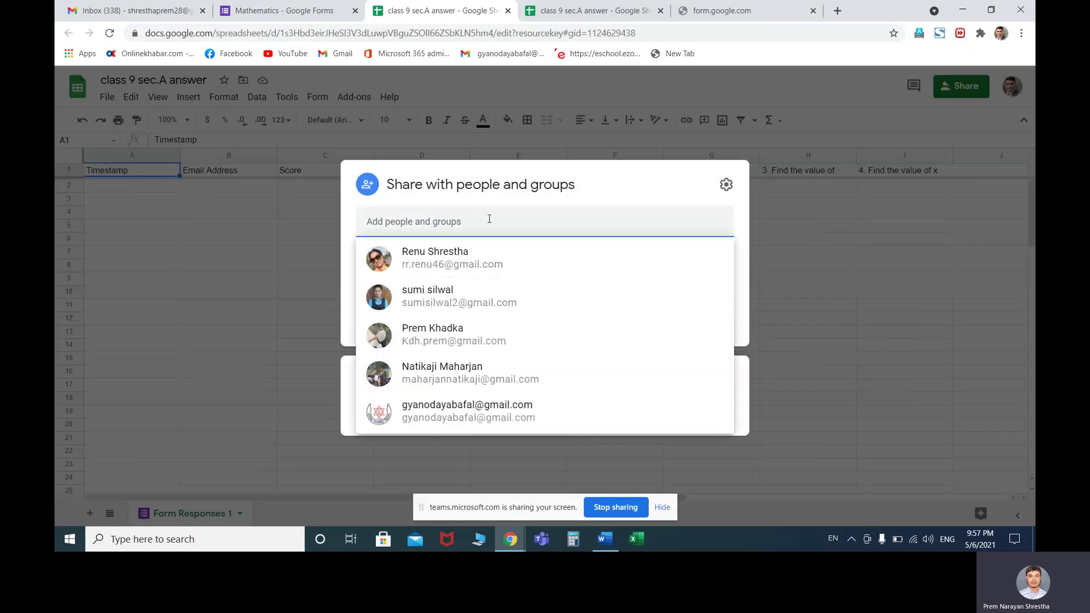
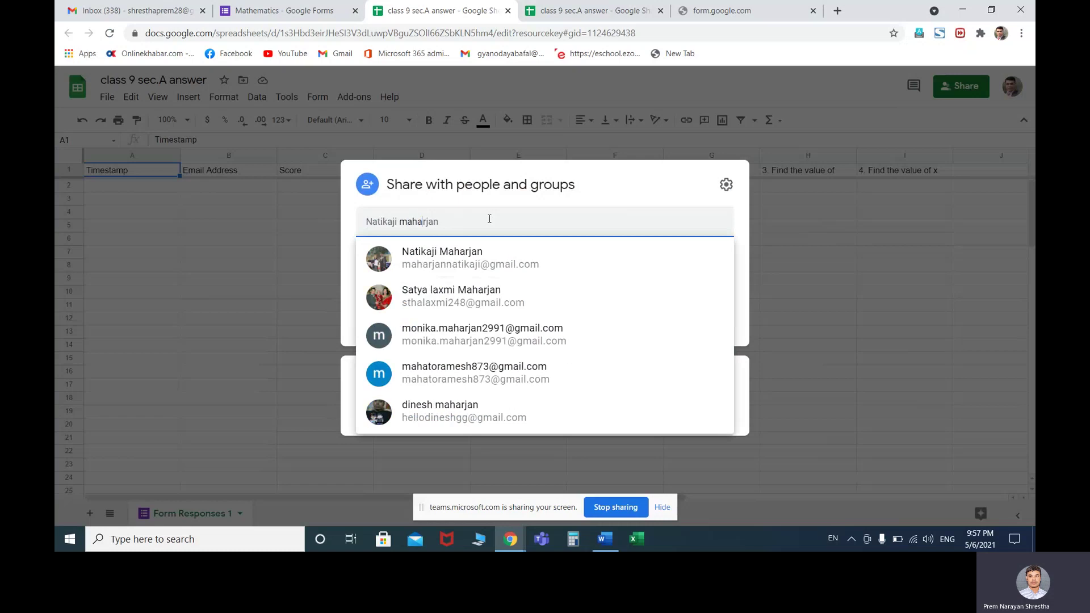
{"action": "key", "text": "ctrl+z"}
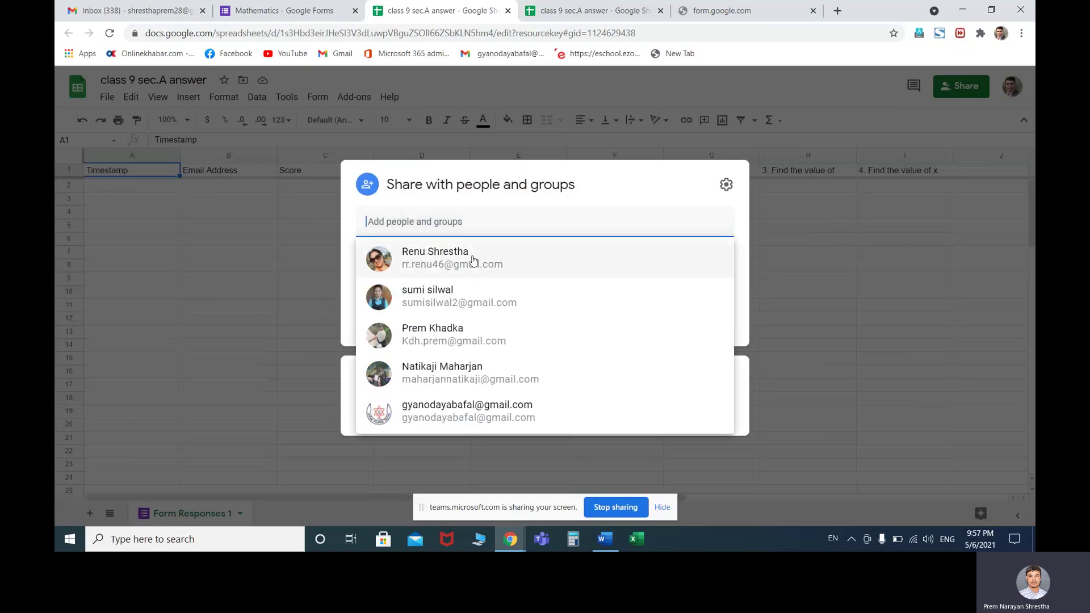
{"action": "left_click", "coordinate": [479, 253]}
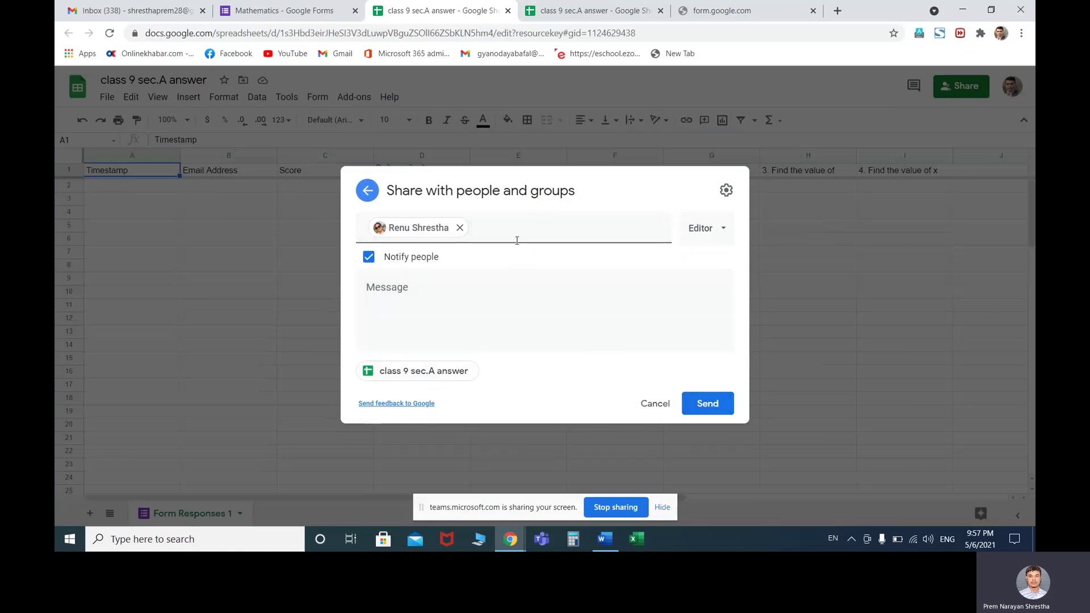
{"action": "left_click", "coordinate": [708, 408]}
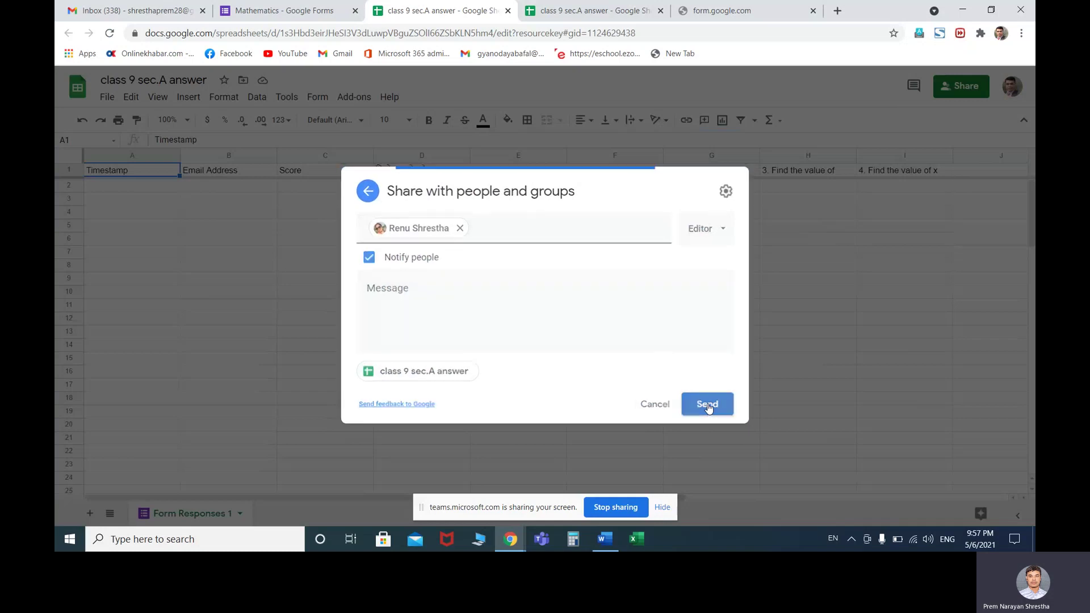
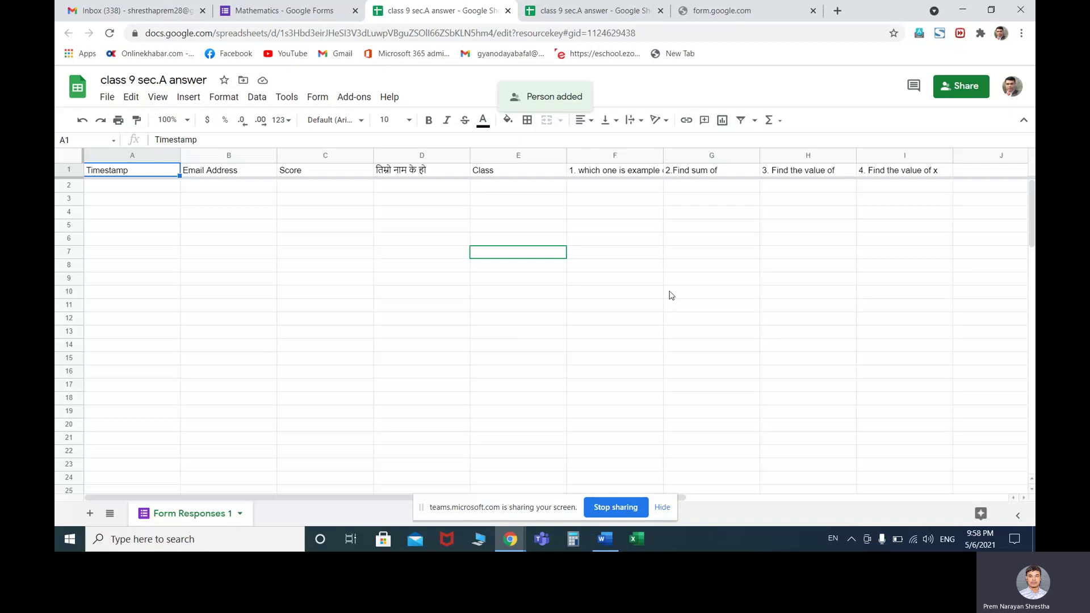
Close the 'class 9 sec.A answer' spreadsheet tab
{"action": "left_click", "coordinate": [508, 11]}
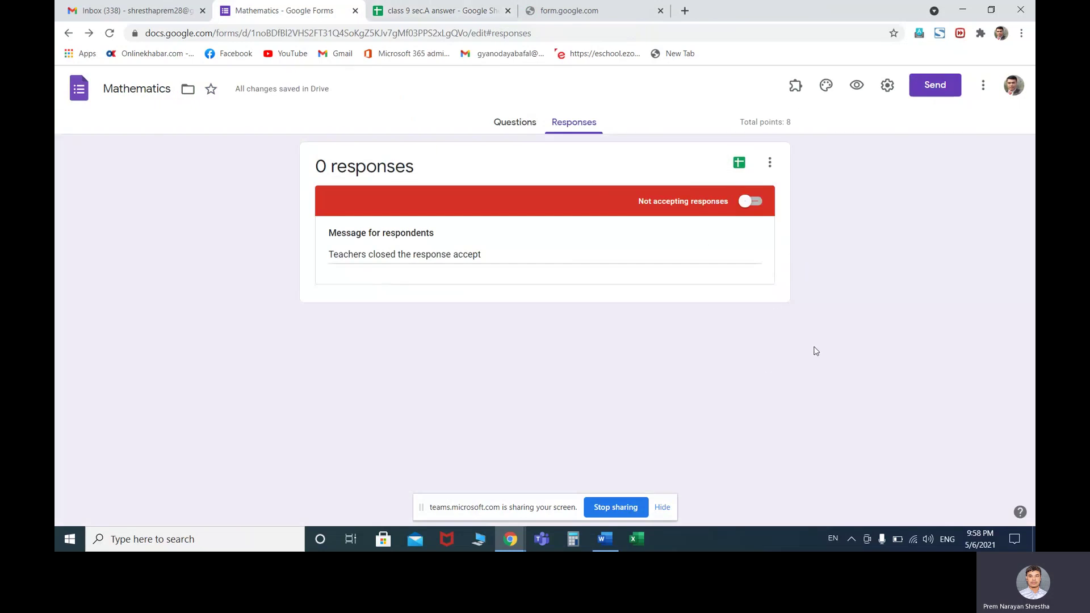
Copy the Mathematics form's shortened share link from Send, then start a new blank tab
{"action": "left_click", "coordinate": [521, 124]}
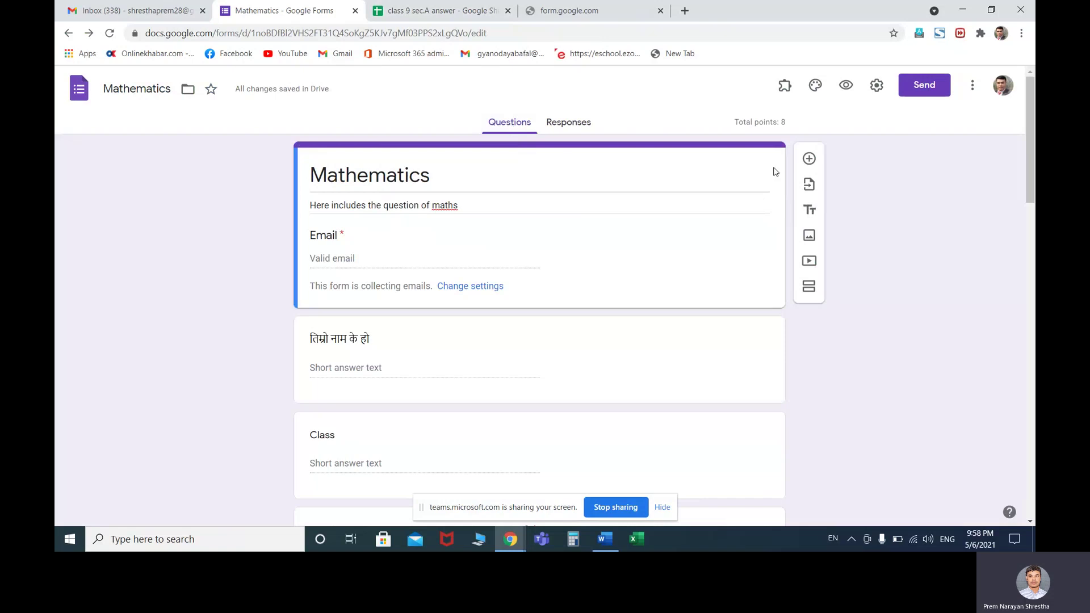
{"action": "left_click", "coordinate": [924, 86]}
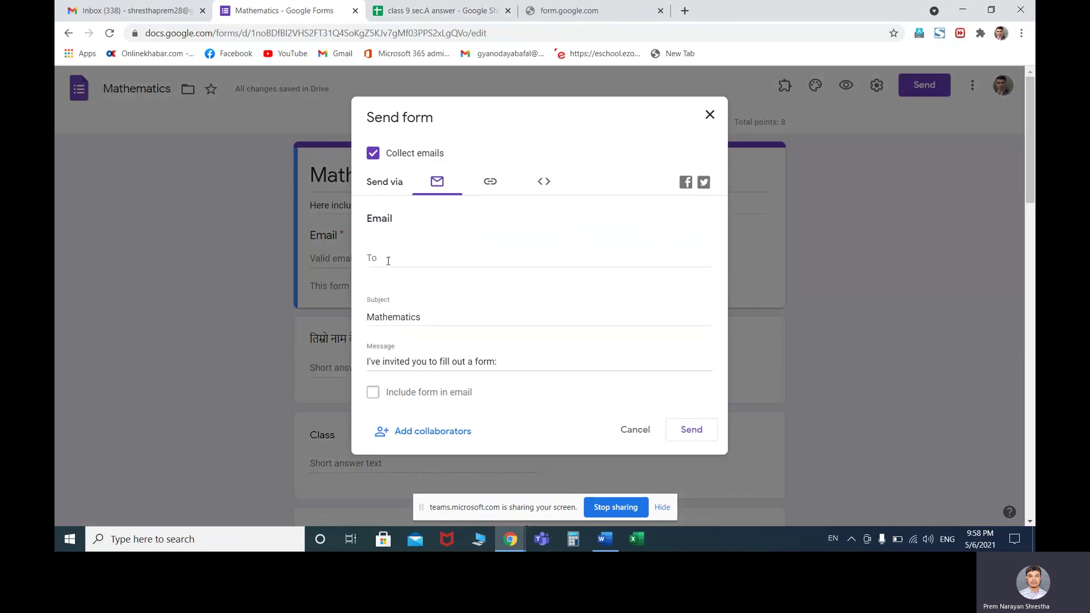
{"action": "left_click", "coordinate": [490, 183]}
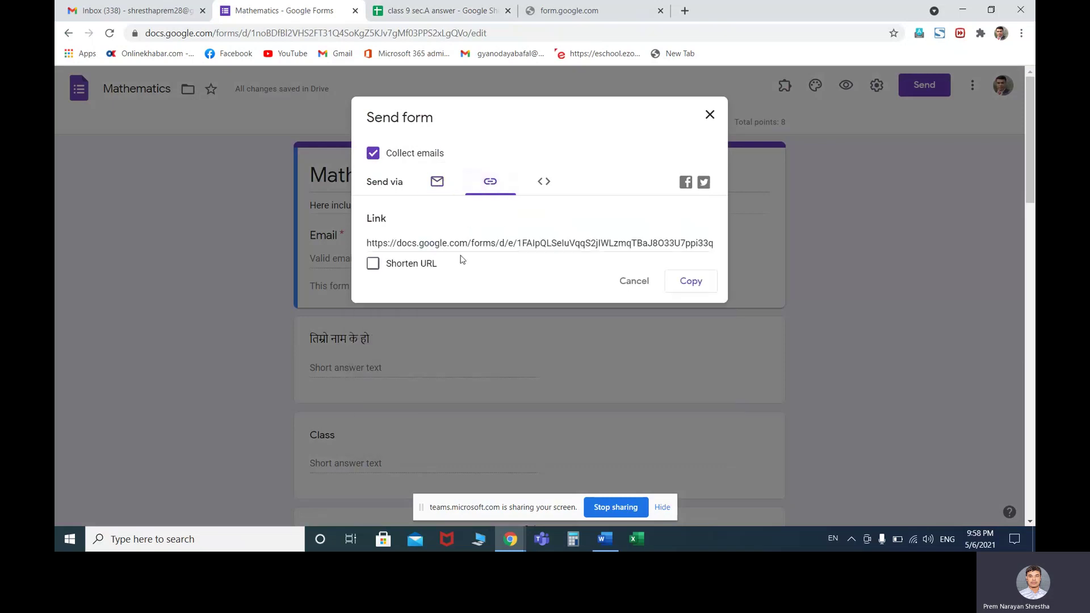
{"action": "left_click", "coordinate": [373, 265]}
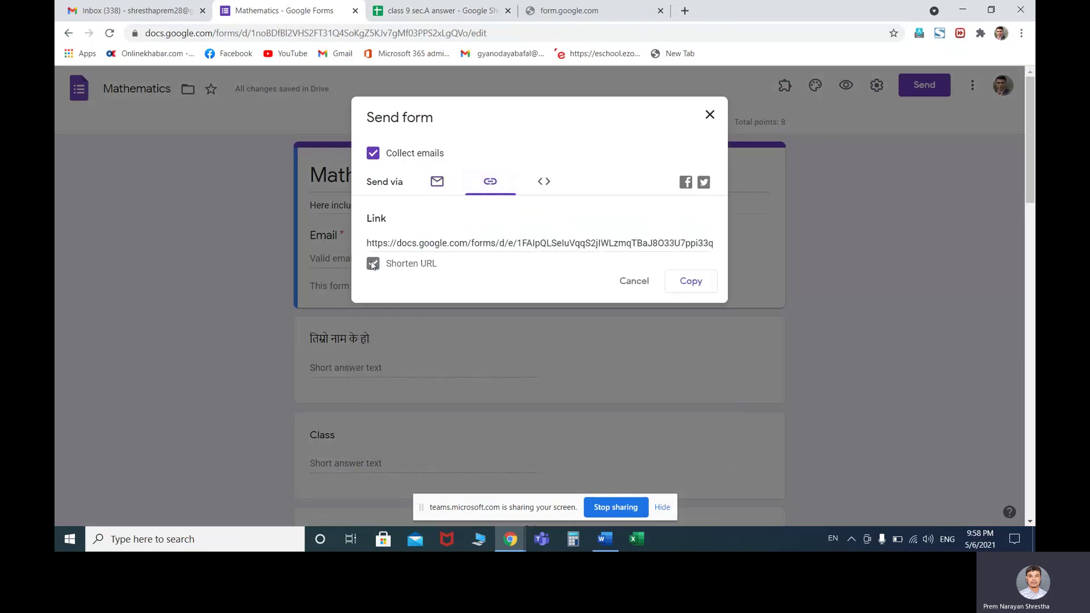
{"action": "left_click", "coordinate": [680, 286]}
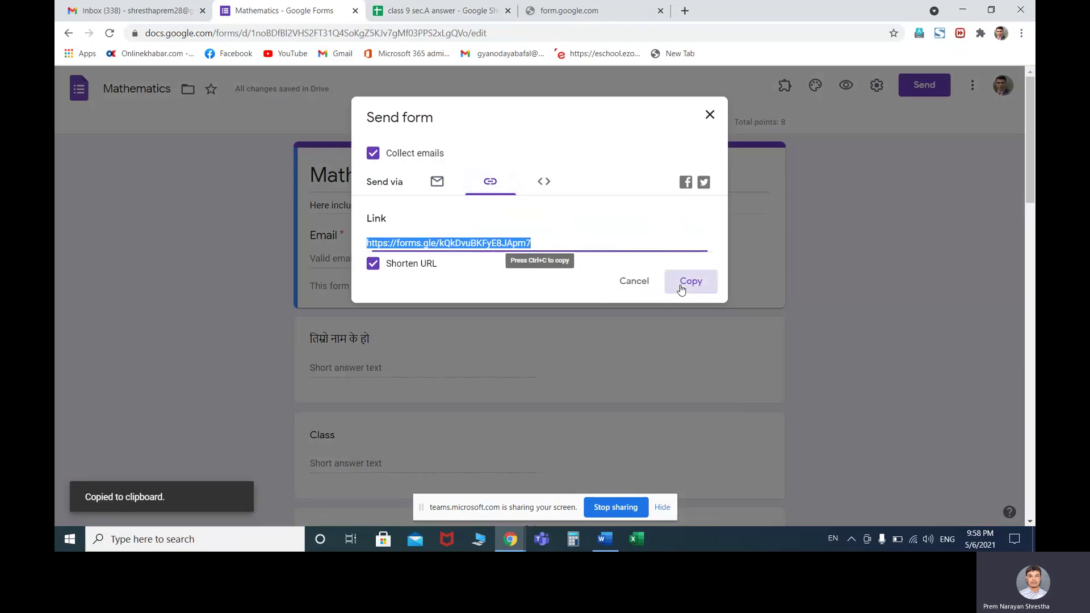
{"action": "left_click", "coordinate": [686, 10]}
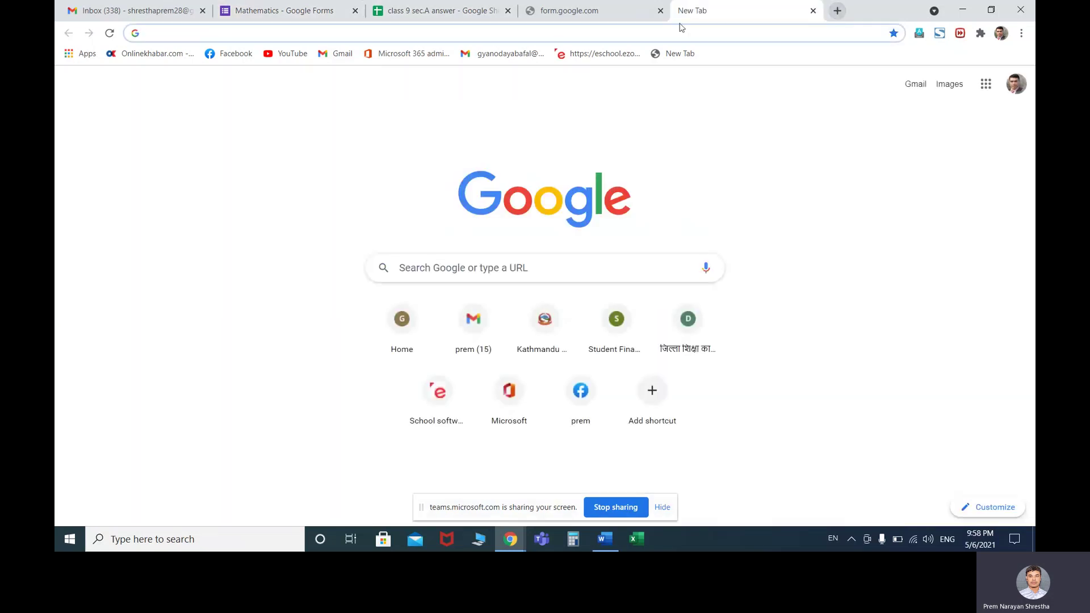
Send the copied shortened form link to a contact in Facebook Messenger
{"action": "left_click", "coordinate": [226, 54]}
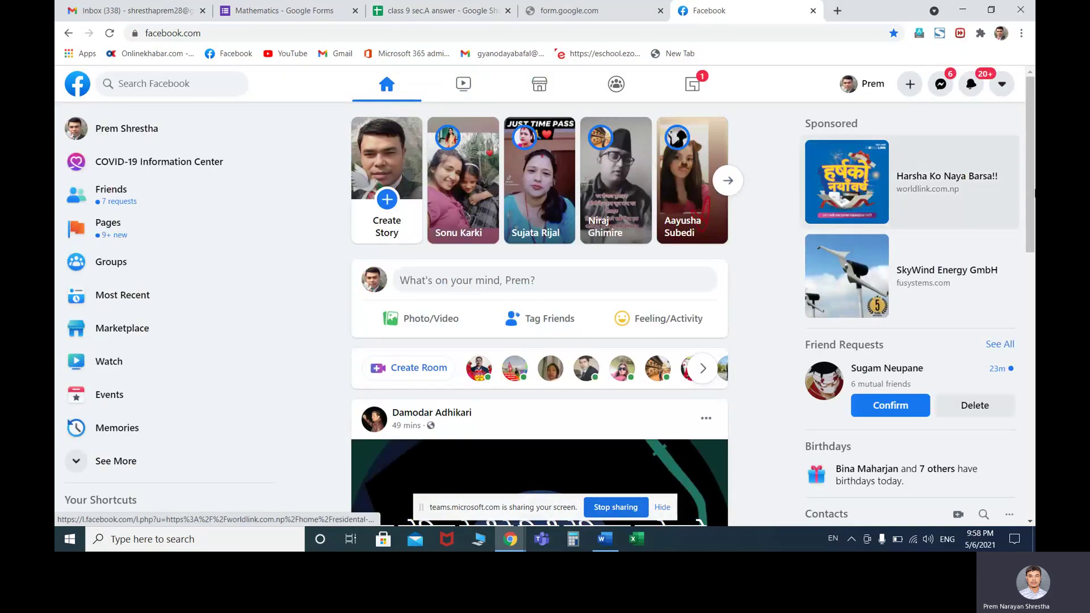
{"action": "left_click", "coordinate": [941, 87]}
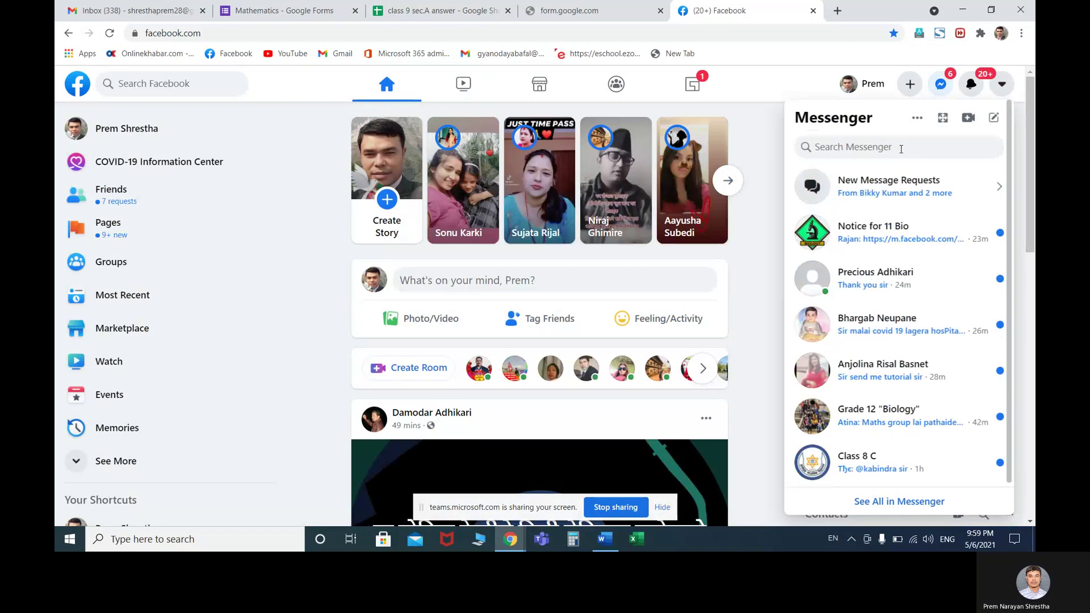
{"action": "left_click", "coordinate": [872, 149]}
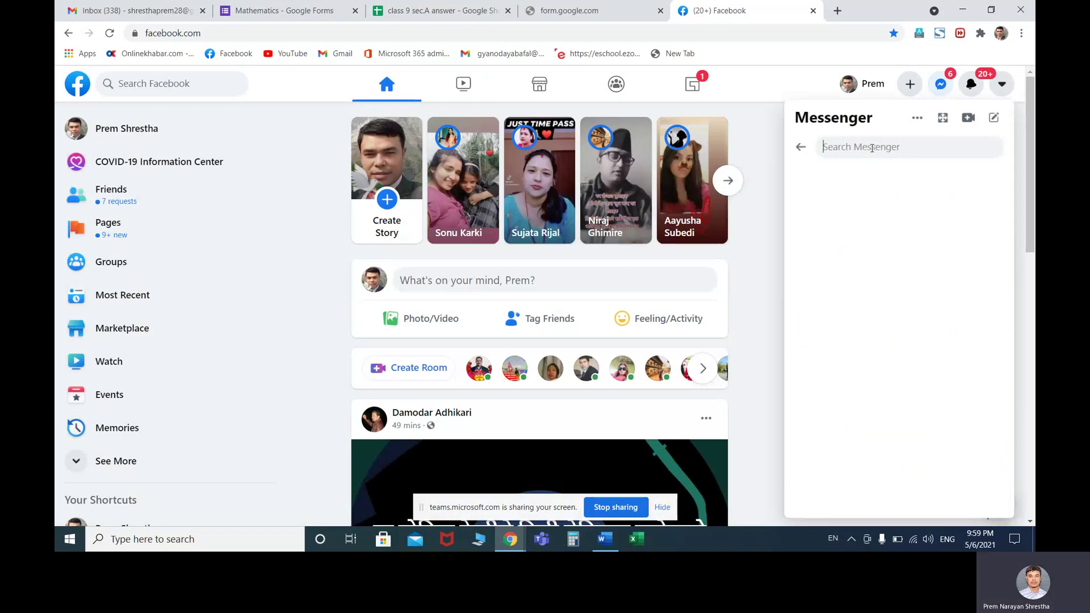
{"action": "type", "text": "renuka"}
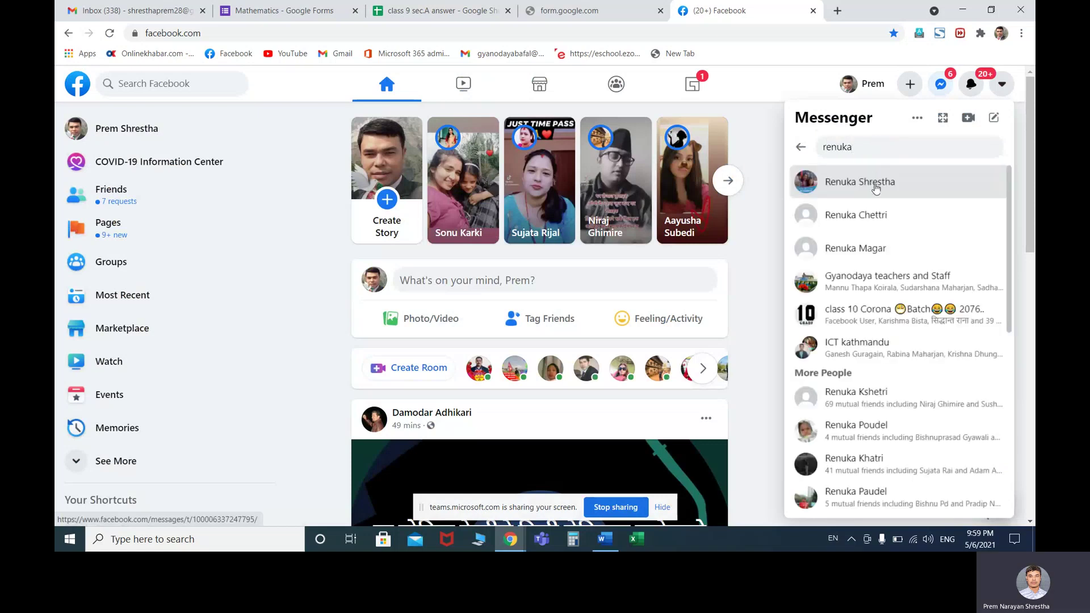
{"action": "left_click", "coordinate": [867, 180]}
{"action": "left_click", "coordinate": [883, 513]}
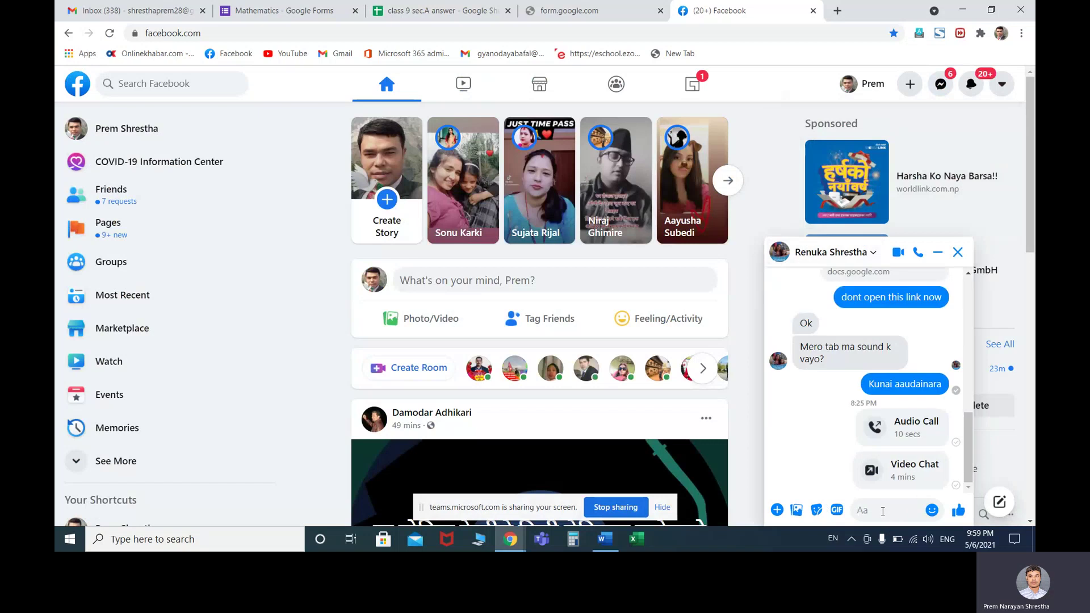
{"action": "key", "text": "ctrl+v"}
{"action": "left_click", "coordinate": [958, 511]}
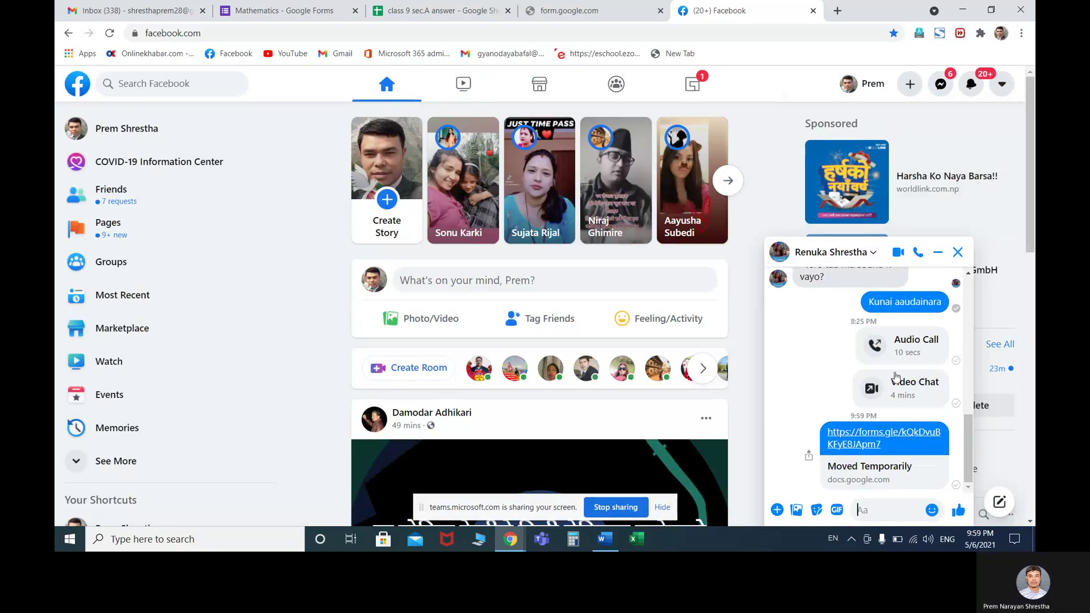
Close the Messenger chat and the Facebook tab
{"action": "left_click", "coordinate": [828, 345]}
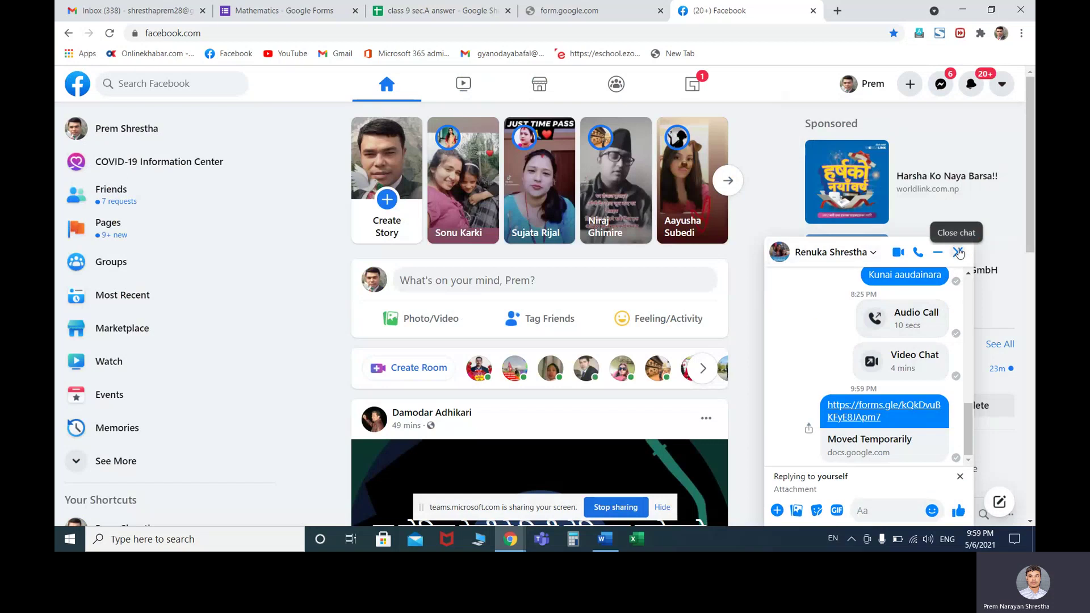
{"action": "left_click", "coordinate": [958, 252]}
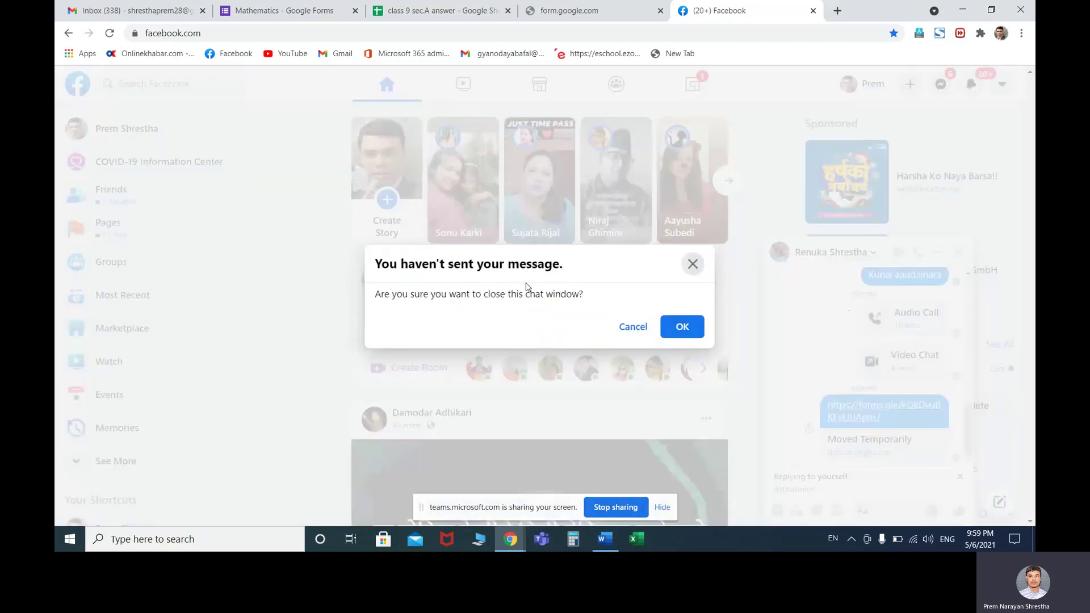
{"action": "left_click", "coordinate": [683, 329]}
{"action": "scroll", "coordinate": [832, 349], "scroll_direction": "down", "scroll_amount": 5}
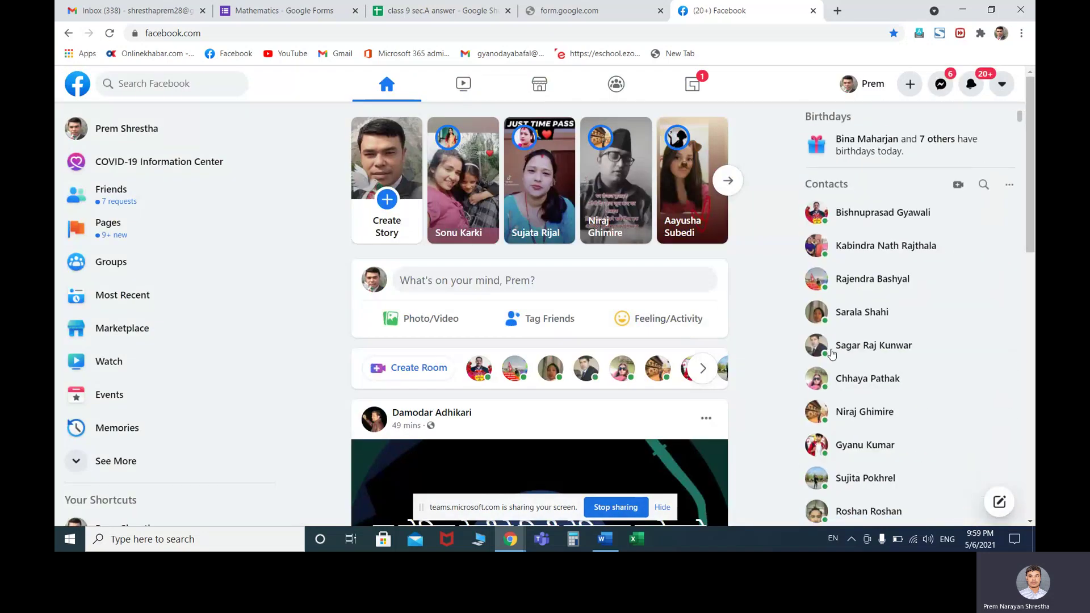
{"action": "scroll", "coordinate": [820, 357], "scroll_direction": "up", "scroll_amount": 6}
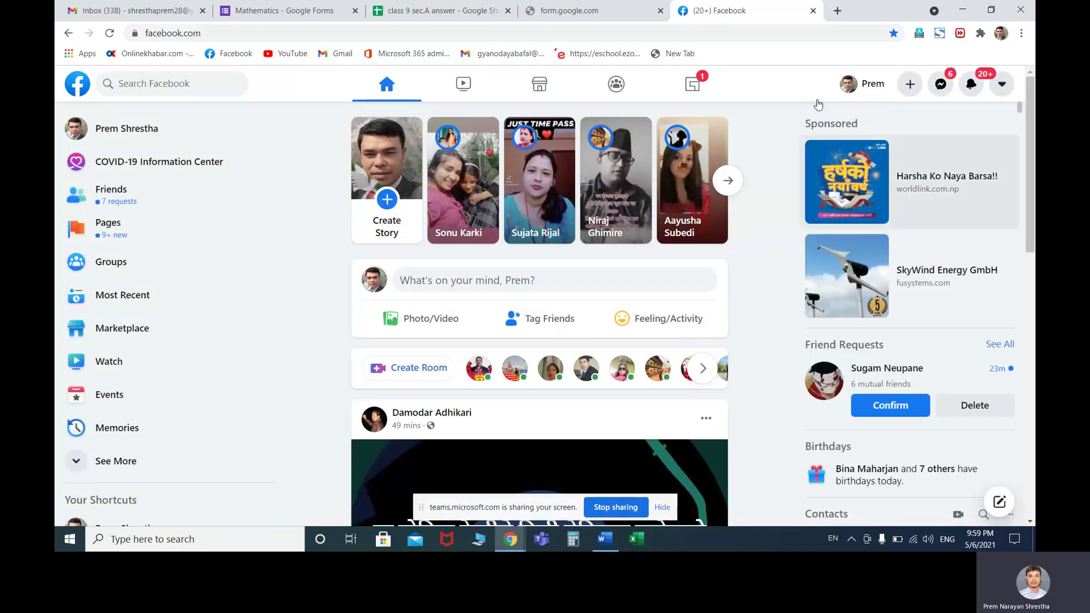
{"action": "left_click", "coordinate": [813, 10]}
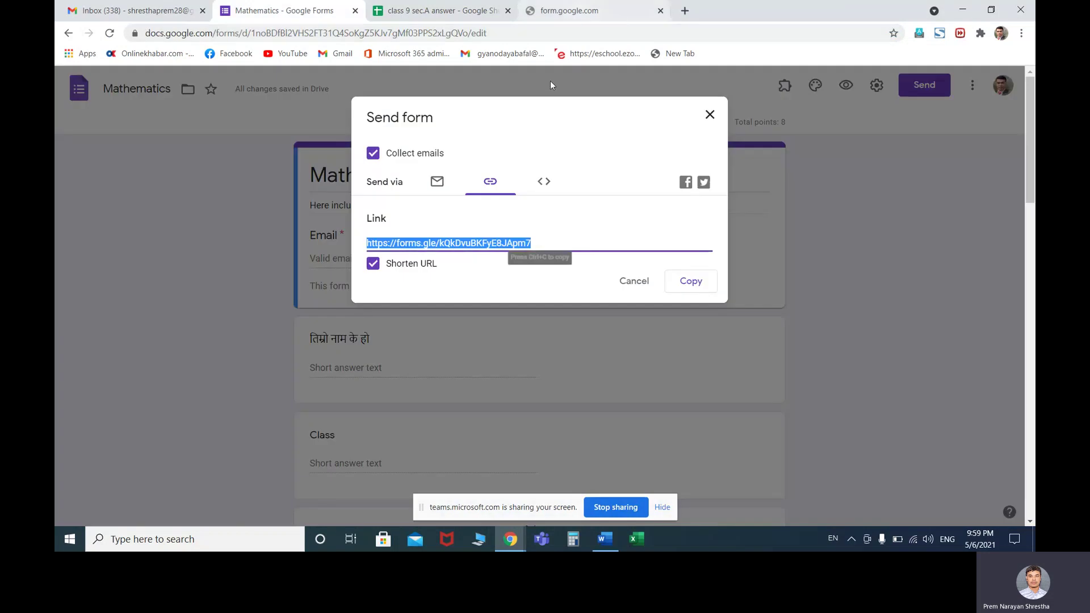
Cancel the Send form dialog, check the formLimiter add-on, then switch to Responses
{"action": "left_click", "coordinate": [636, 281]}
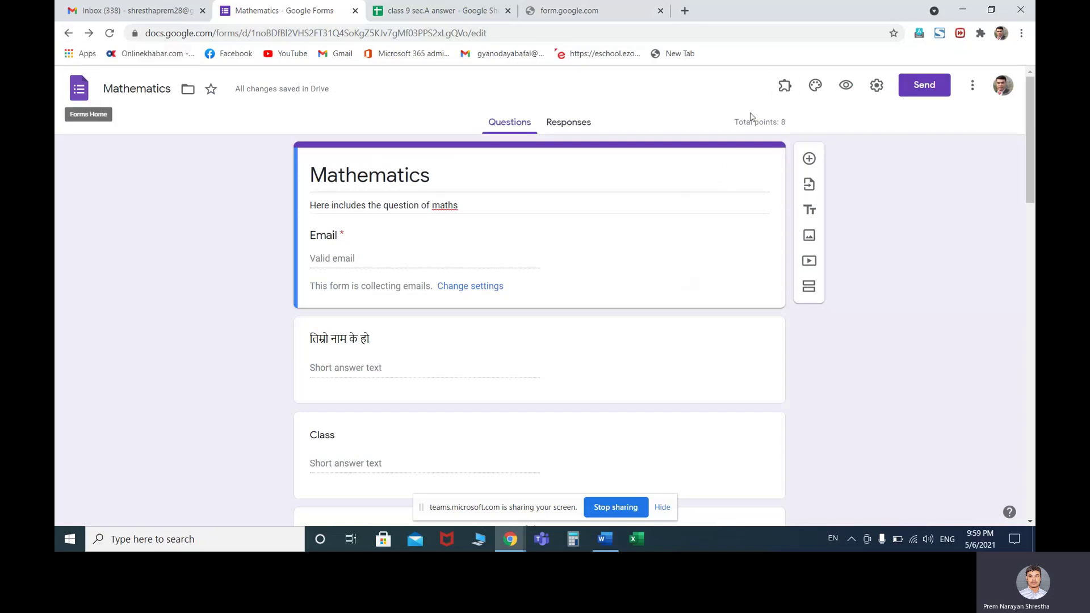
{"action": "left_click", "coordinate": [785, 91]}
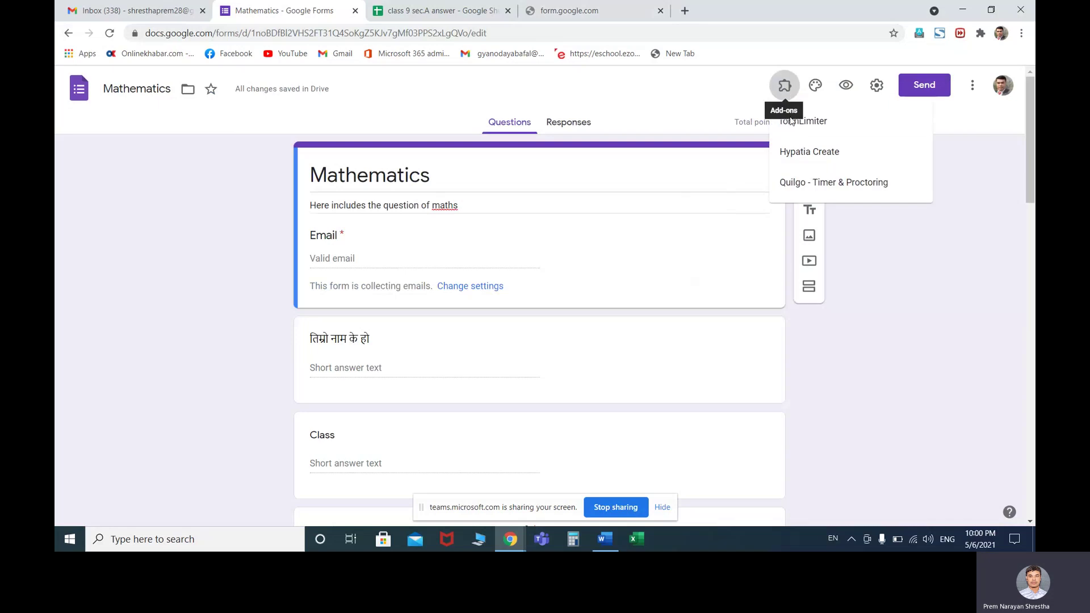
{"action": "left_click", "coordinate": [795, 122]}
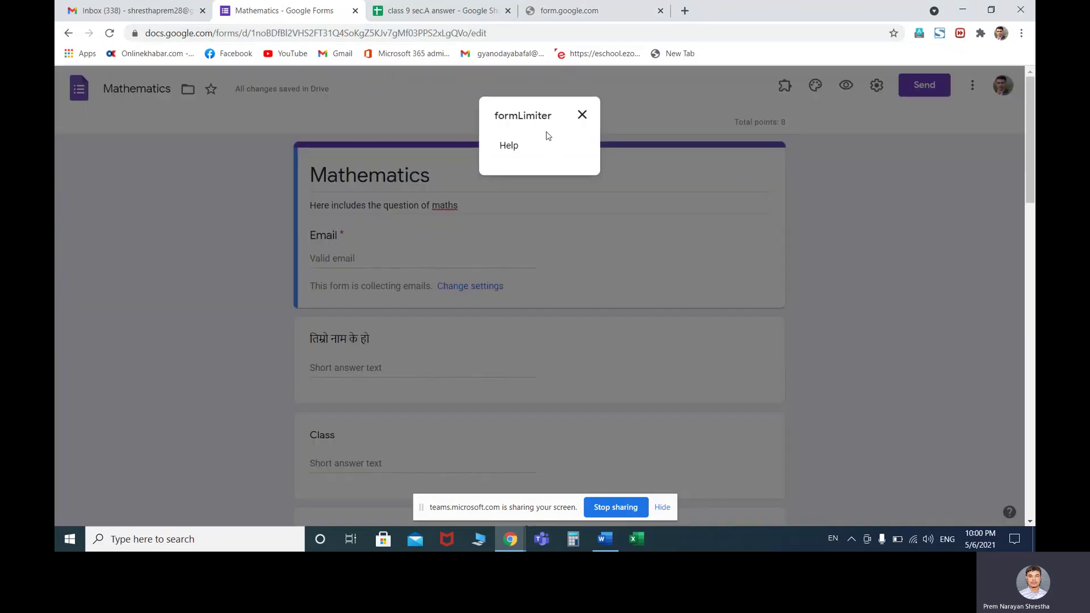
{"action": "left_click", "coordinate": [826, 217]}
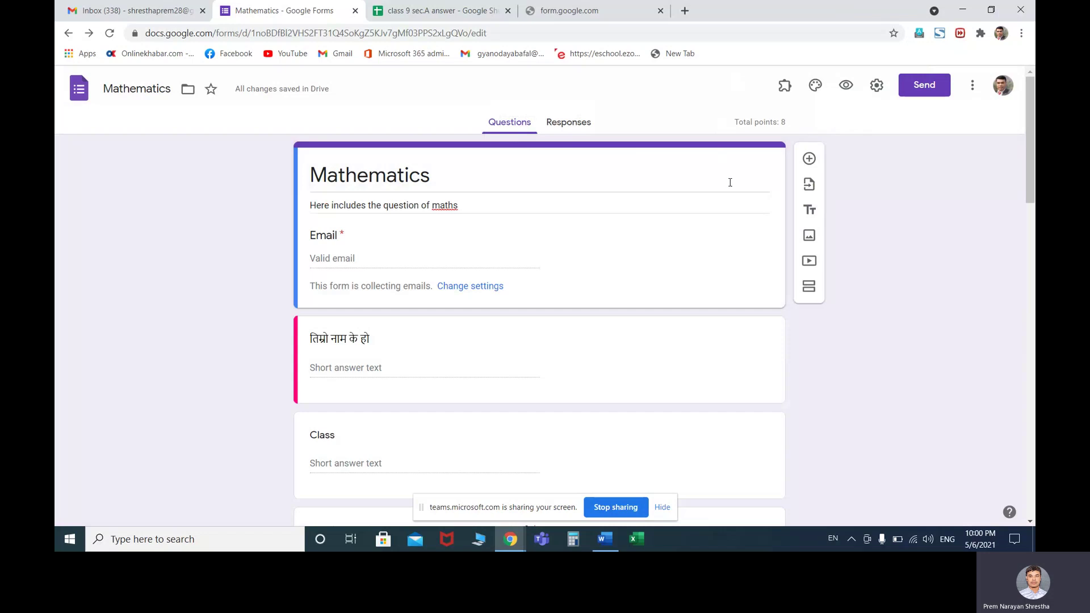
{"action": "left_click", "coordinate": [624, 177]}
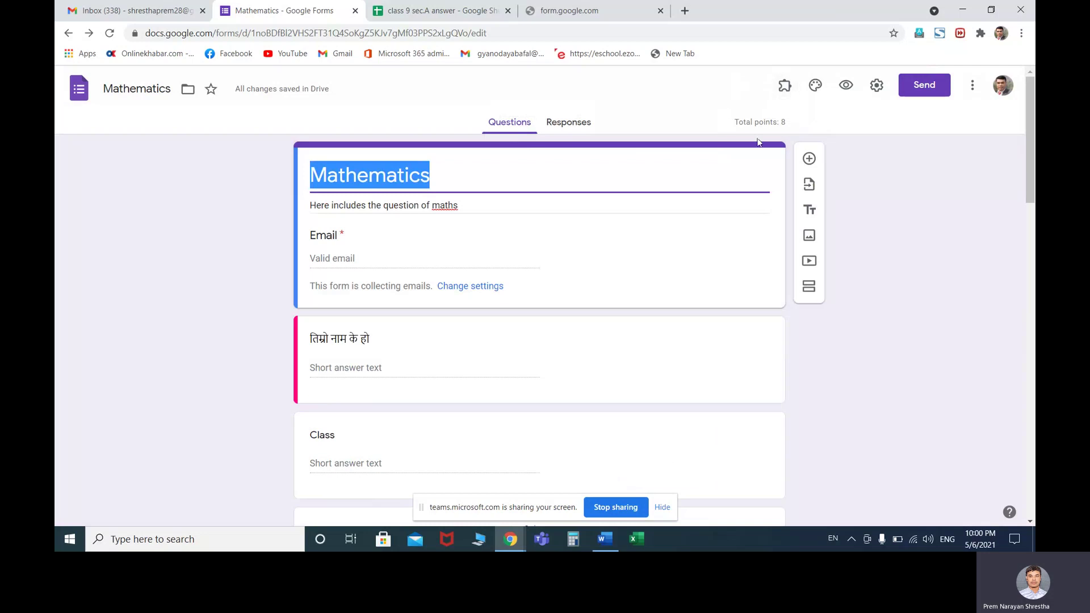
{"action": "left_click", "coordinate": [566, 125]}
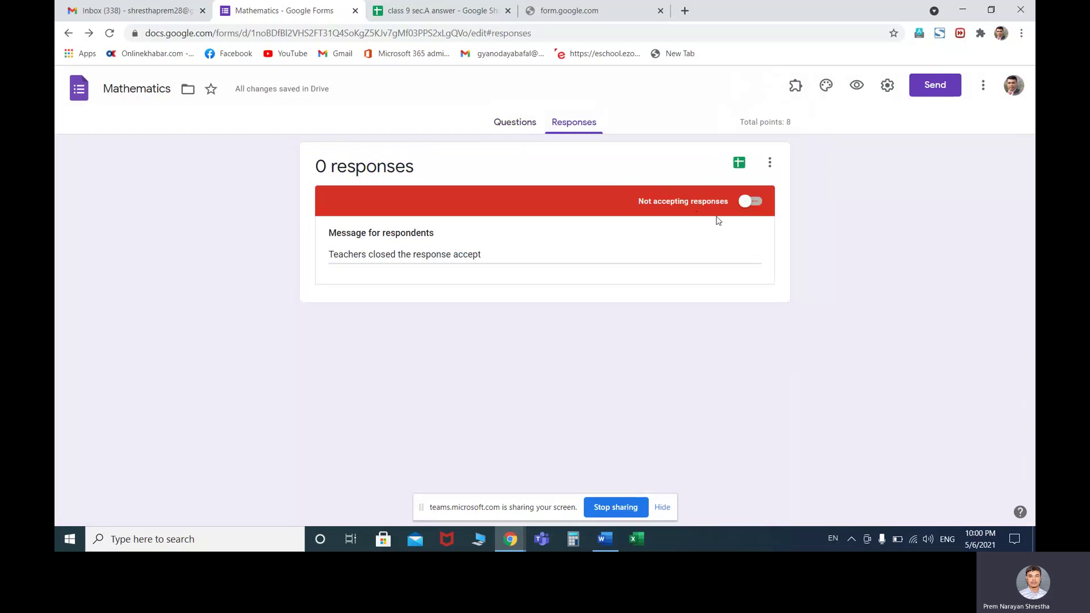
Toggle accepting responses on and back off, then return to the Questions editor
{"action": "left_click", "coordinate": [748, 202]}
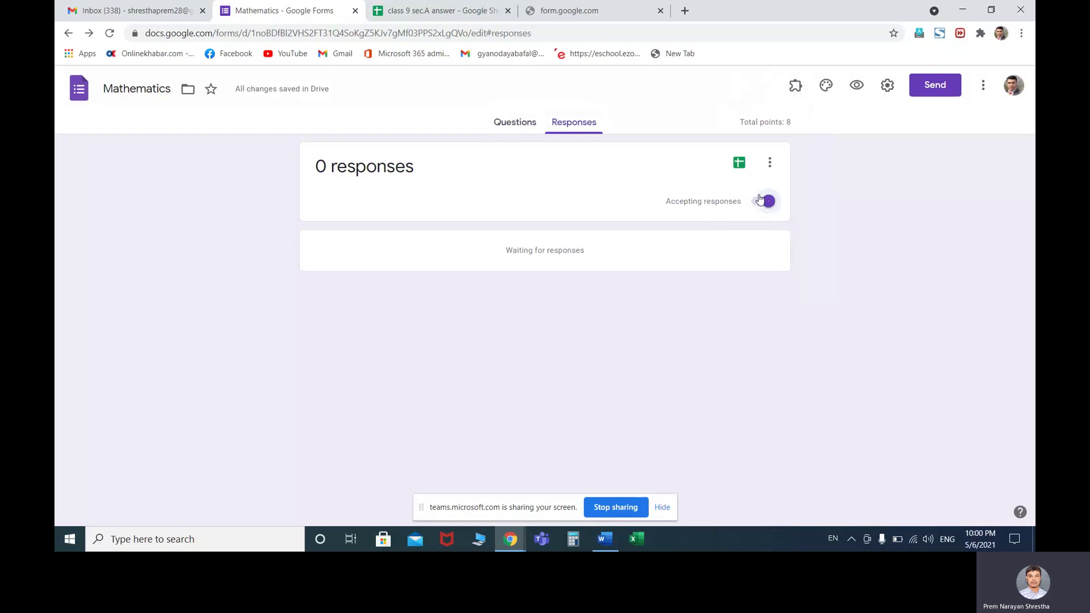
{"action": "left_click", "coordinate": [768, 203]}
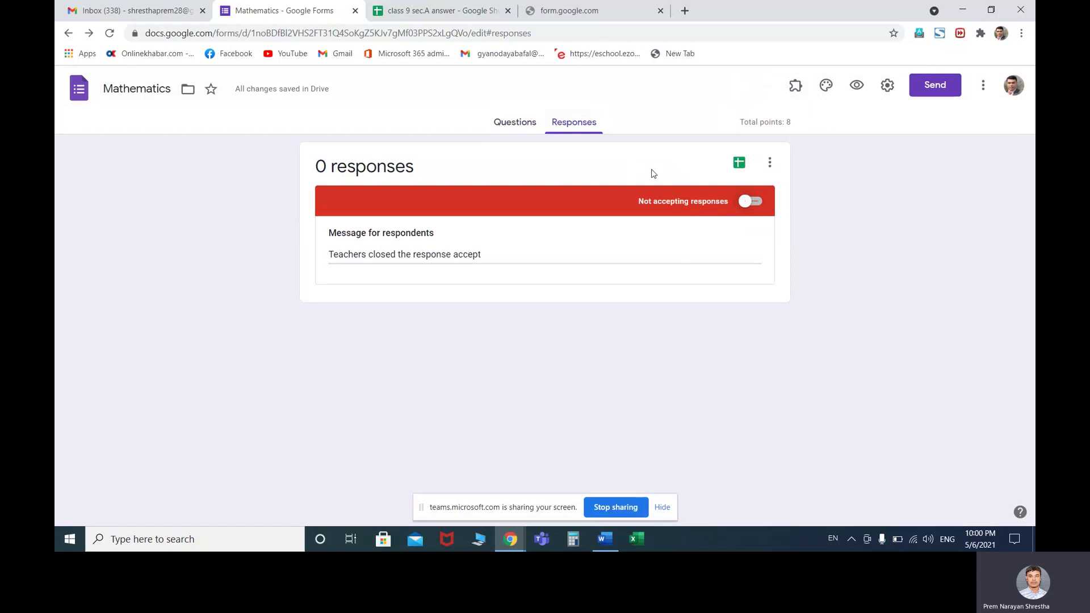
{"action": "left_click", "coordinate": [769, 165]}
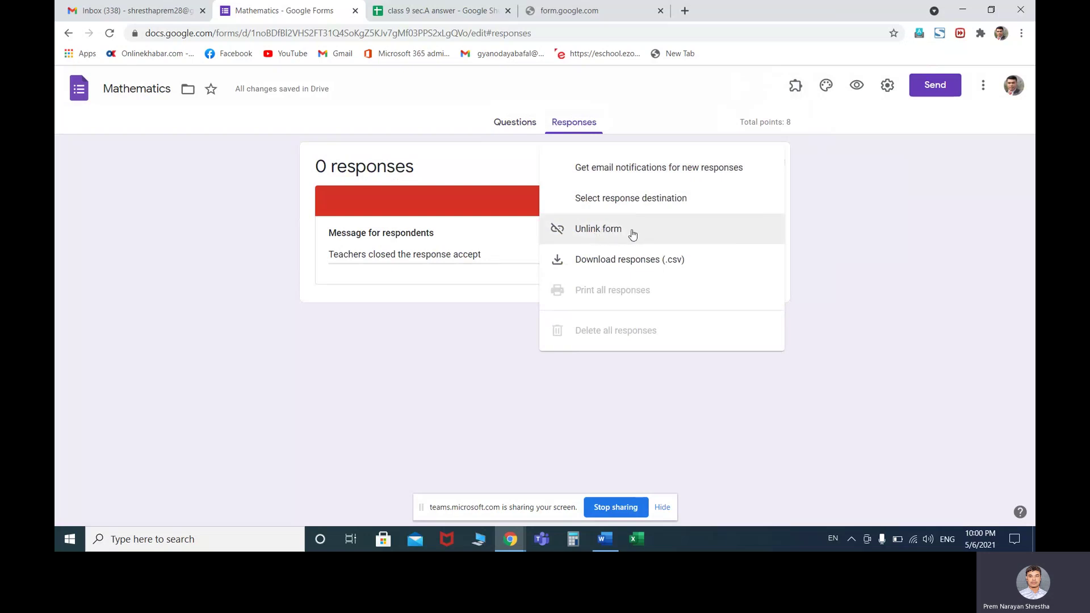
{"action": "left_click", "coordinate": [488, 369]}
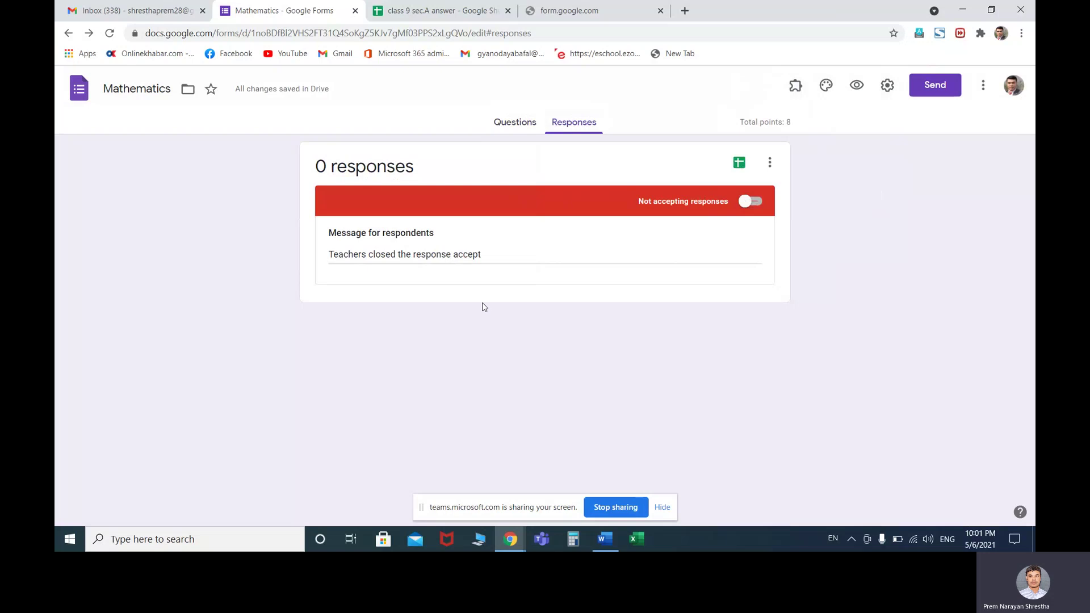
{"action": "left_click", "coordinate": [69, 33]}
{"action": "left_click", "coordinate": [512, 124]}
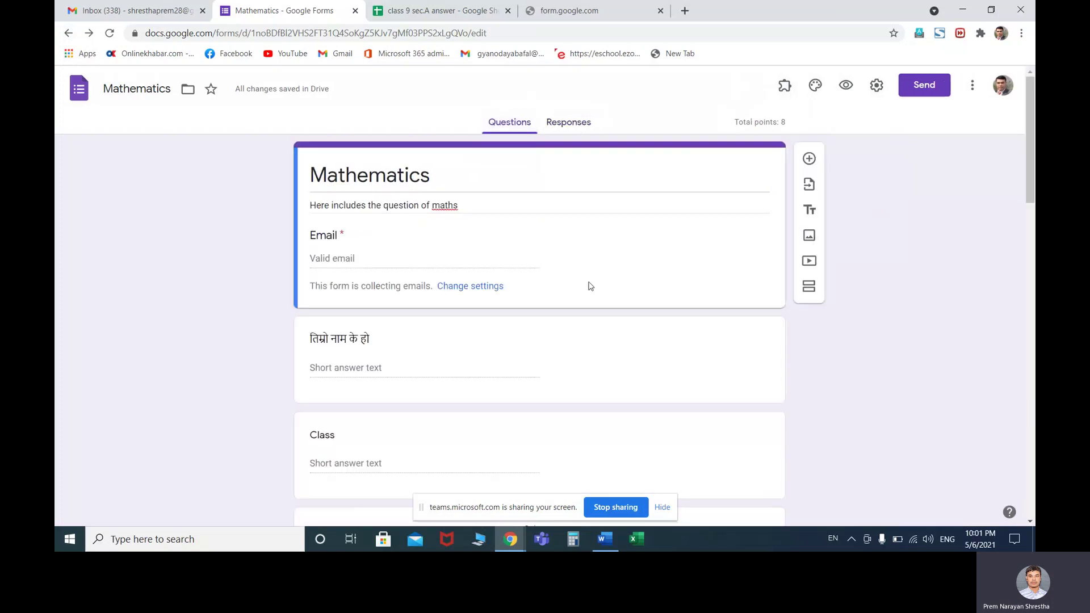
Close every Chrome tab and close the Word document Doc1 without saving
{"action": "left_click", "coordinate": [69, 33]}
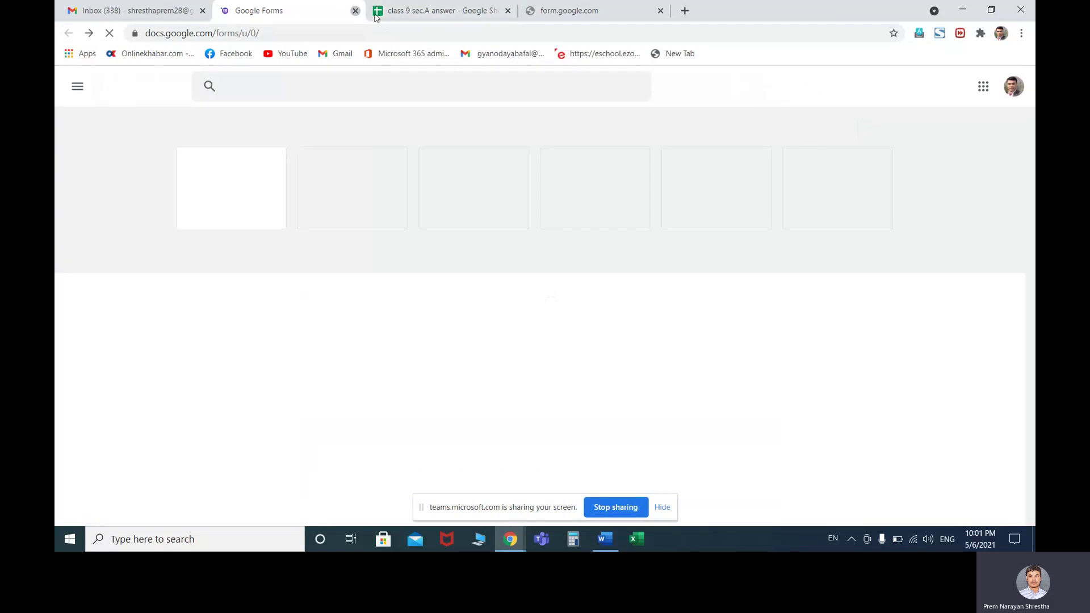
{"action": "left_click", "coordinate": [355, 11]}
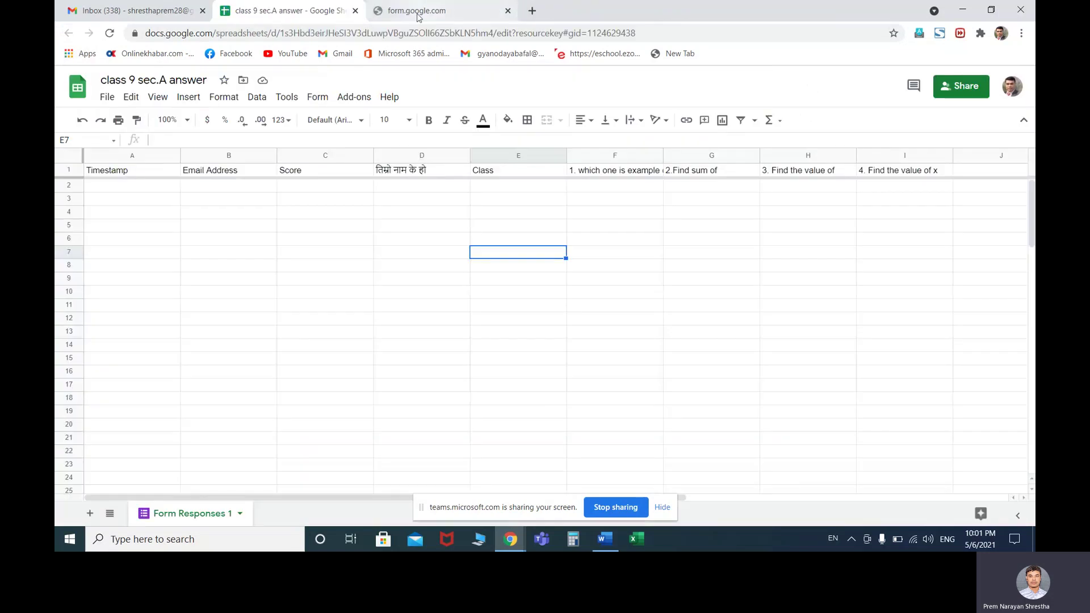
{"action": "left_click", "coordinate": [356, 11]}
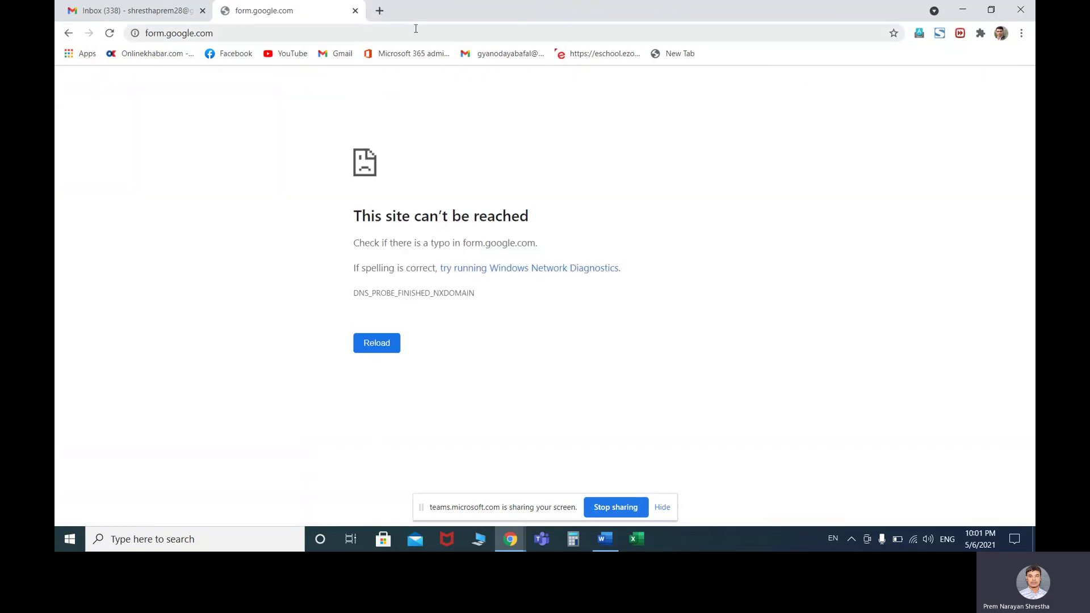
{"action": "left_click", "coordinate": [355, 10]}
{"action": "left_click", "coordinate": [202, 11]}
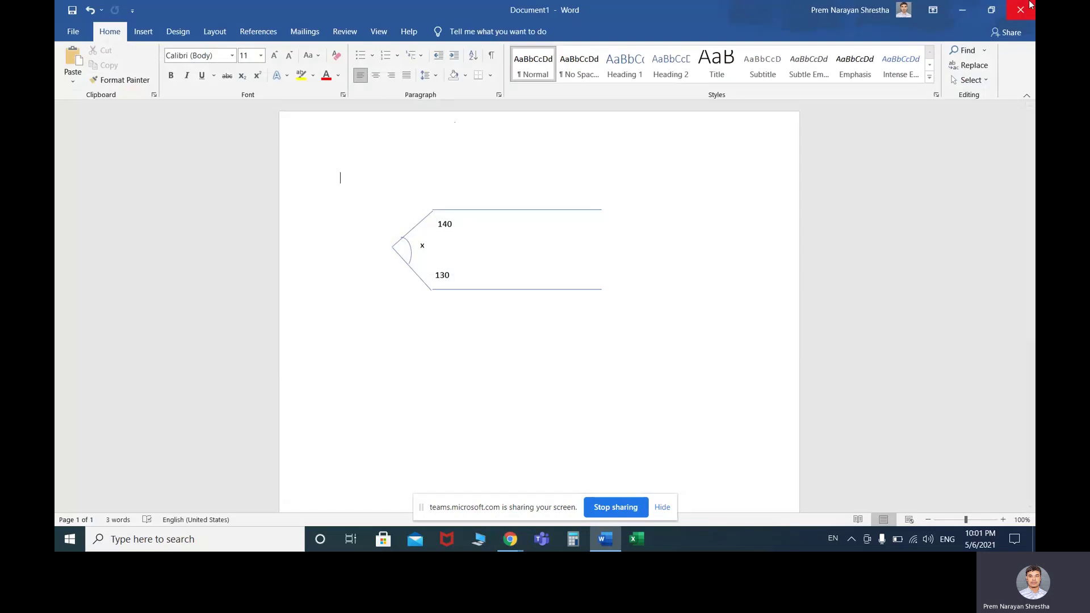
{"action": "left_click", "coordinate": [1020, 9]}
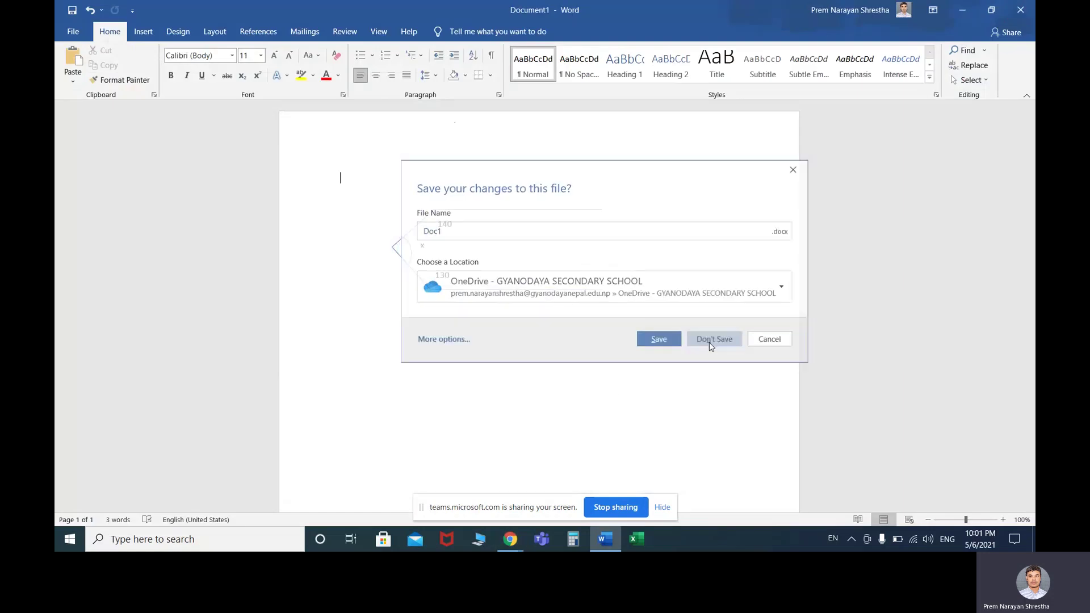
{"action": "left_click", "coordinate": [710, 345]}
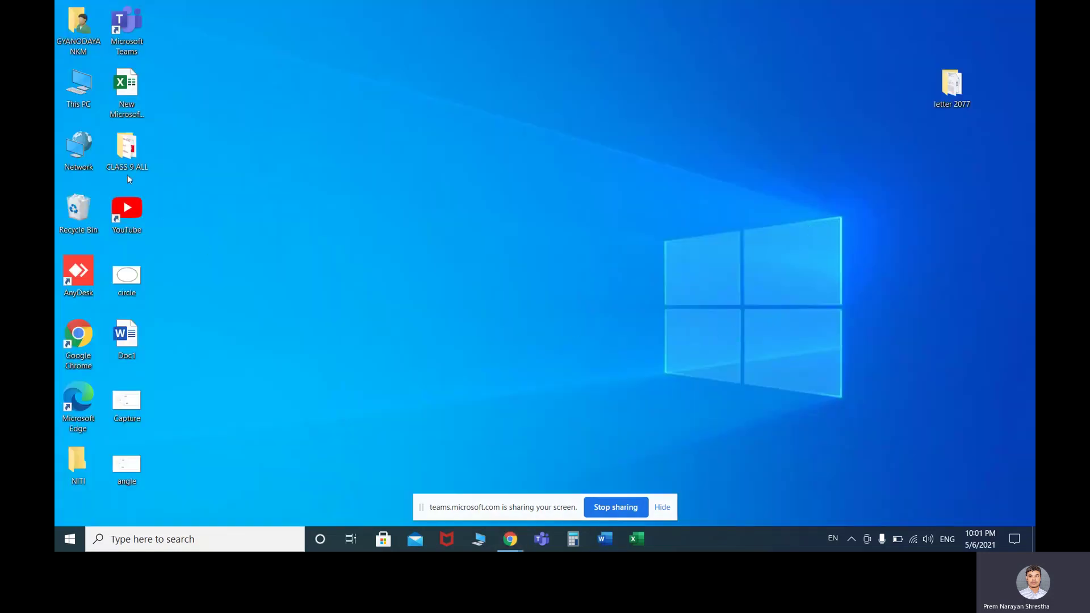
Relaunch Chrome maximized and enter 'form' in the address bar
{"action": "mouse_move", "coordinate": [509, 536]}
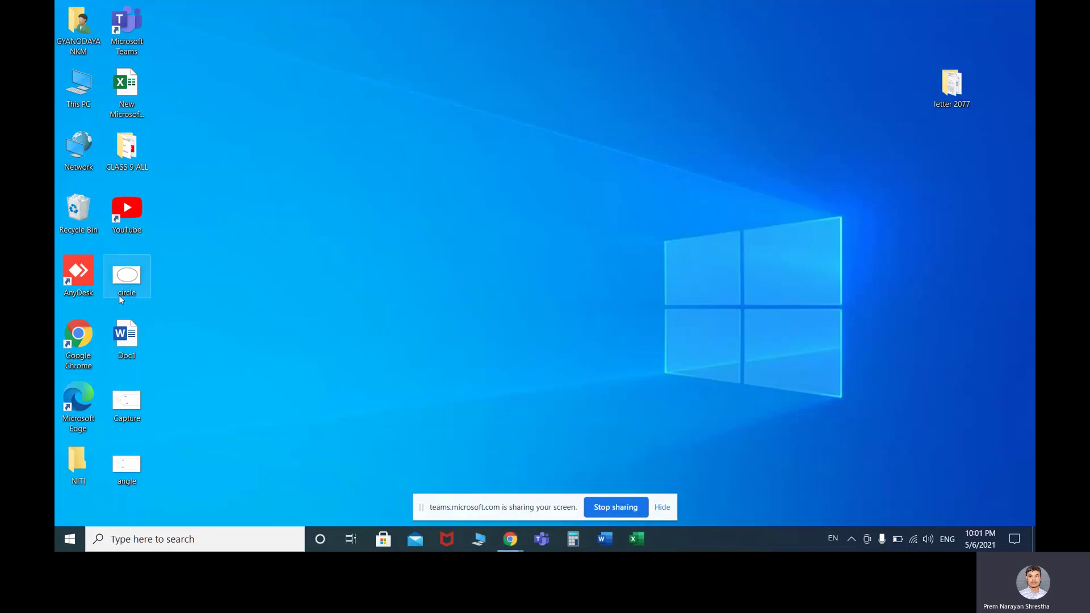
{"action": "double_click", "coordinate": [79, 338]}
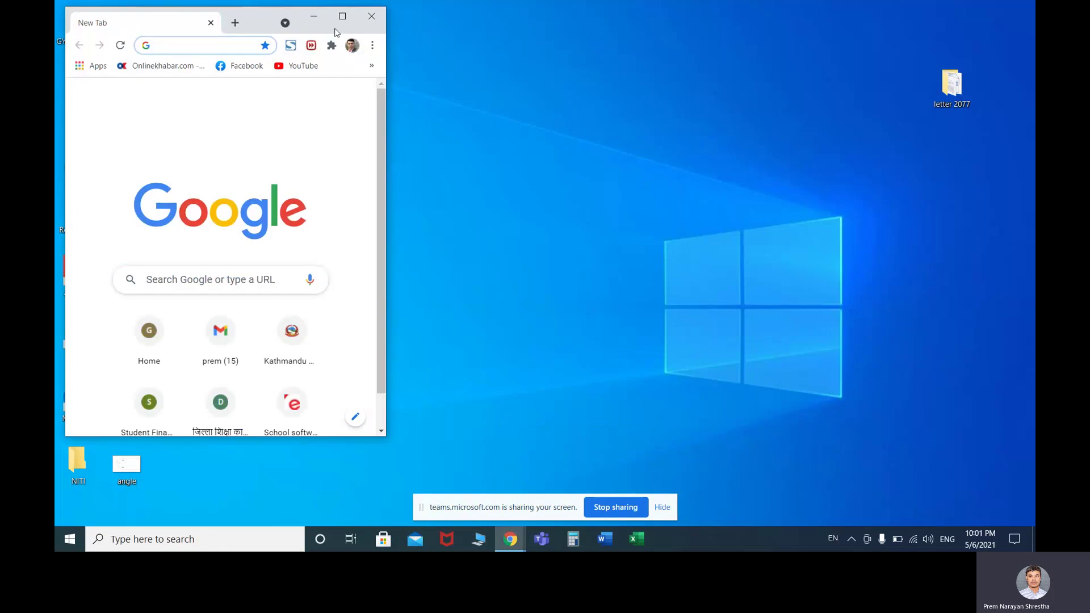
{"action": "left_click", "coordinate": [342, 16]}
{"action": "left_click", "coordinate": [368, 31]}
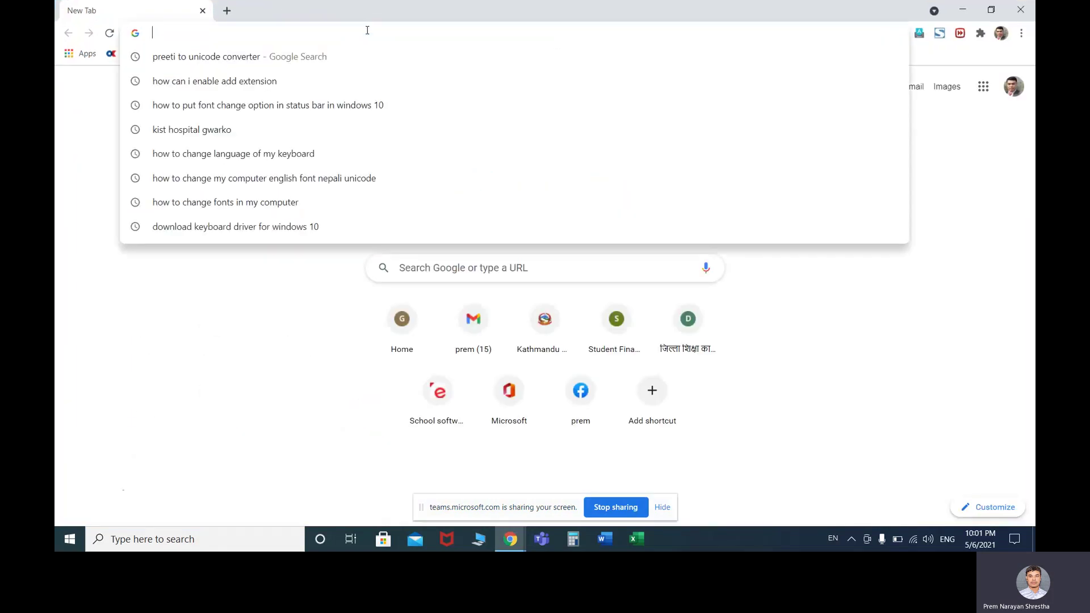
{"action": "type", "text": "forms.google.com"}
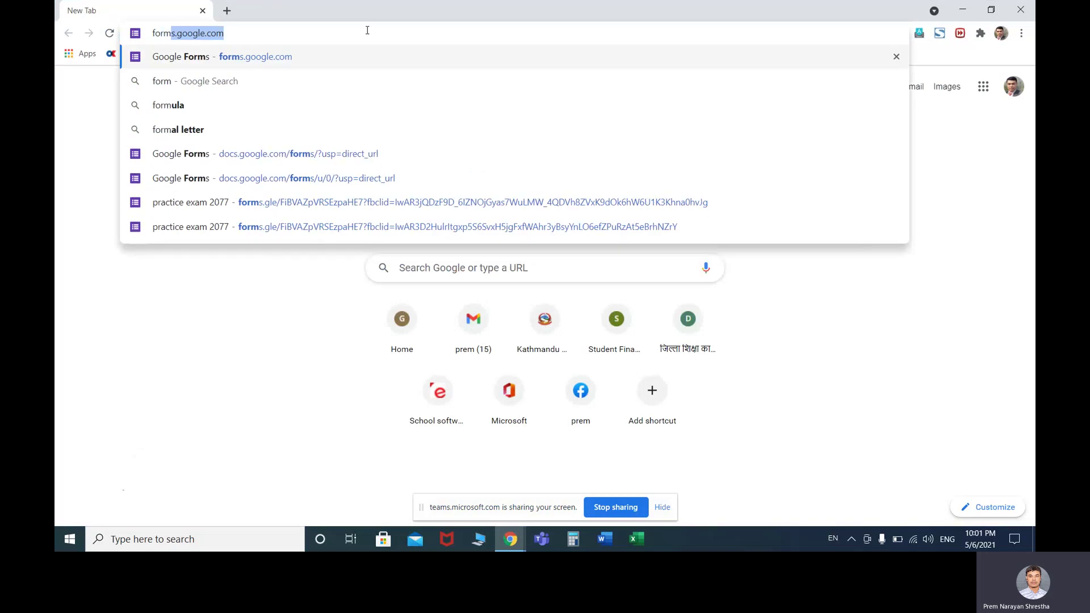
Load forms.google.com and browse the Recent forms list, headed by Mathematics
{"action": "key", "text": "Return"}
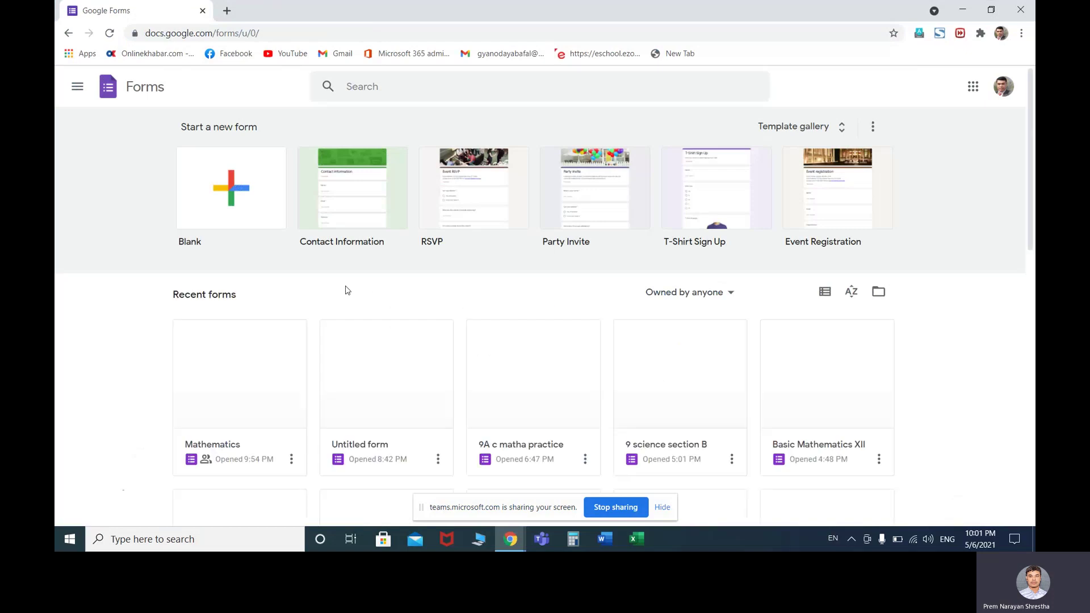
{"action": "scroll", "coordinate": [267, 315], "scroll_direction": "down", "scroll_amount": 2}
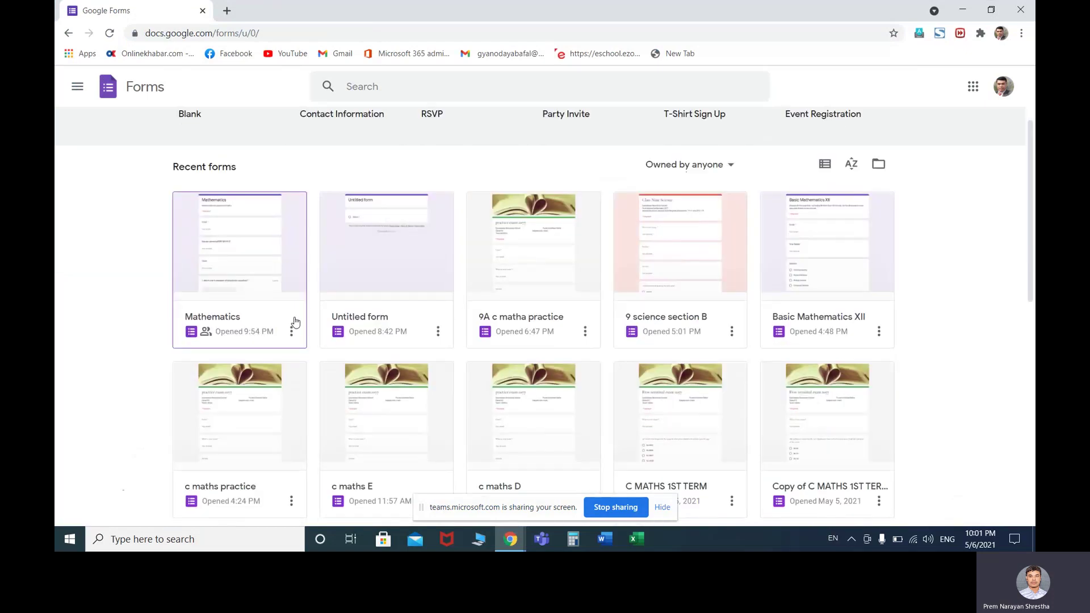
{"action": "left_click", "coordinate": [251, 246]}
{"action": "scroll", "coordinate": [219, 250], "scroll_direction": "up", "scroll_amount": 2}
{"action": "scroll", "coordinate": [221, 253], "scroll_direction": "down", "scroll_amount": 2}
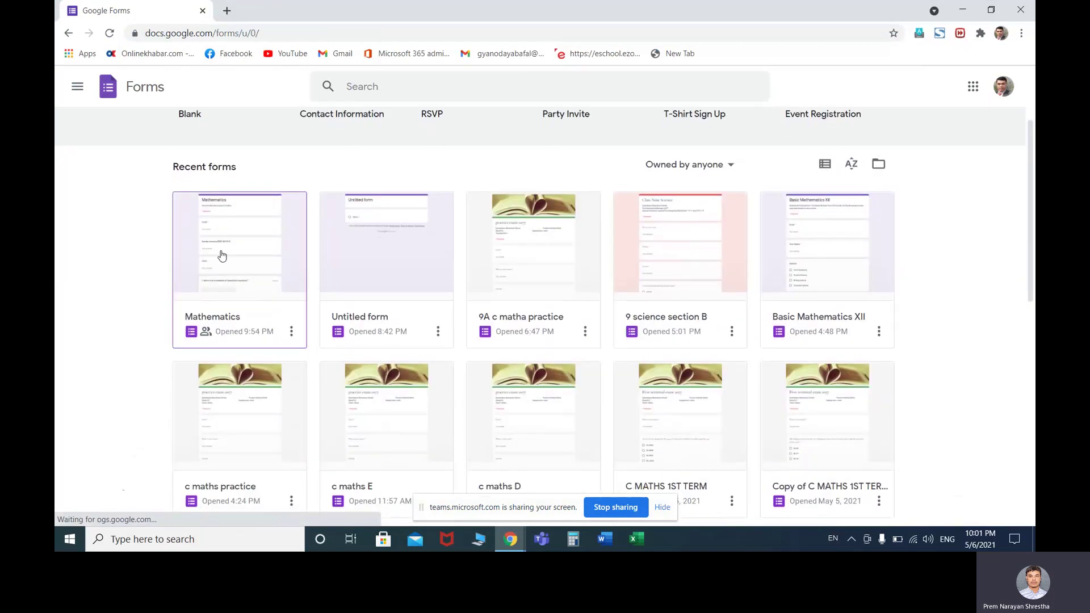
{"action": "scroll", "coordinate": [222, 261], "scroll_direction": "down", "scroll_amount": 9}
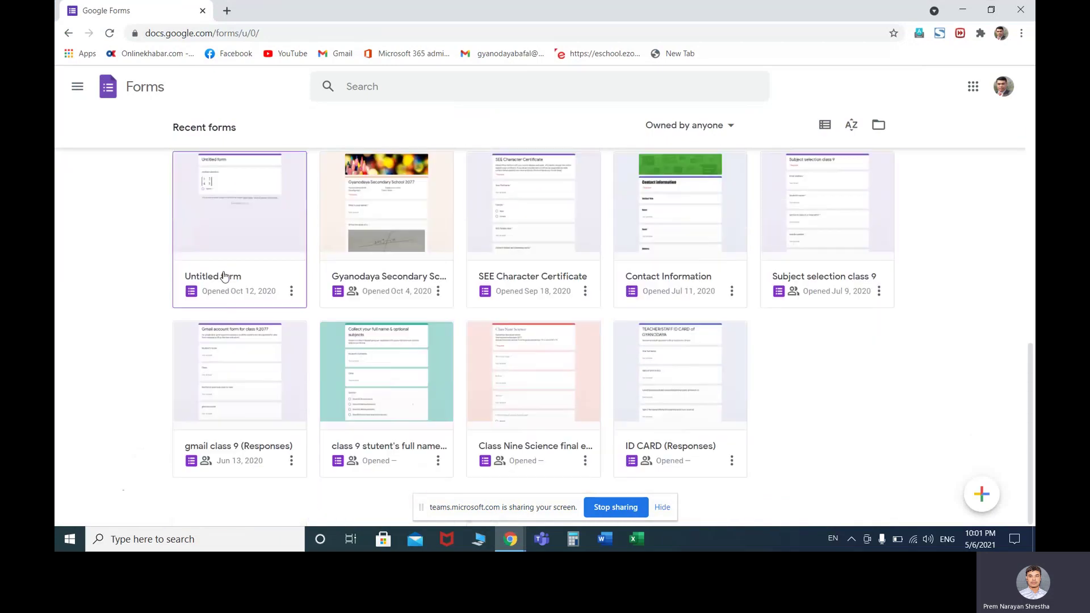
{"action": "scroll", "coordinate": [223, 276], "scroll_direction": "up", "scroll_amount": 10}
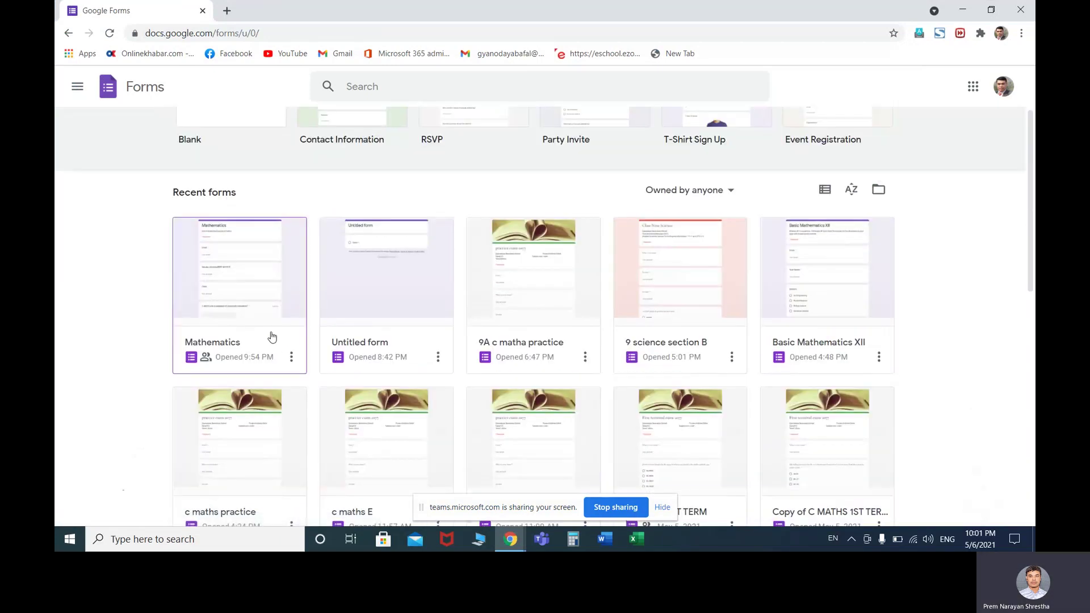
Duplicate the Mathematics form via More > Make a copy, naming it 'math 9 secB'
{"action": "left_click", "coordinate": [228, 283]}
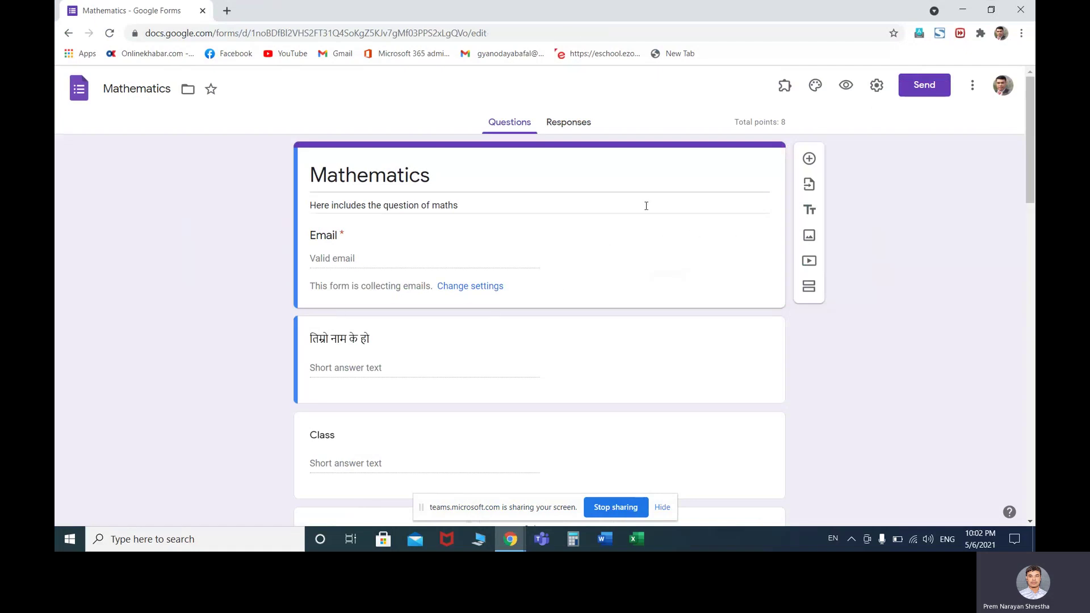
{"action": "left_click", "coordinate": [972, 88]}
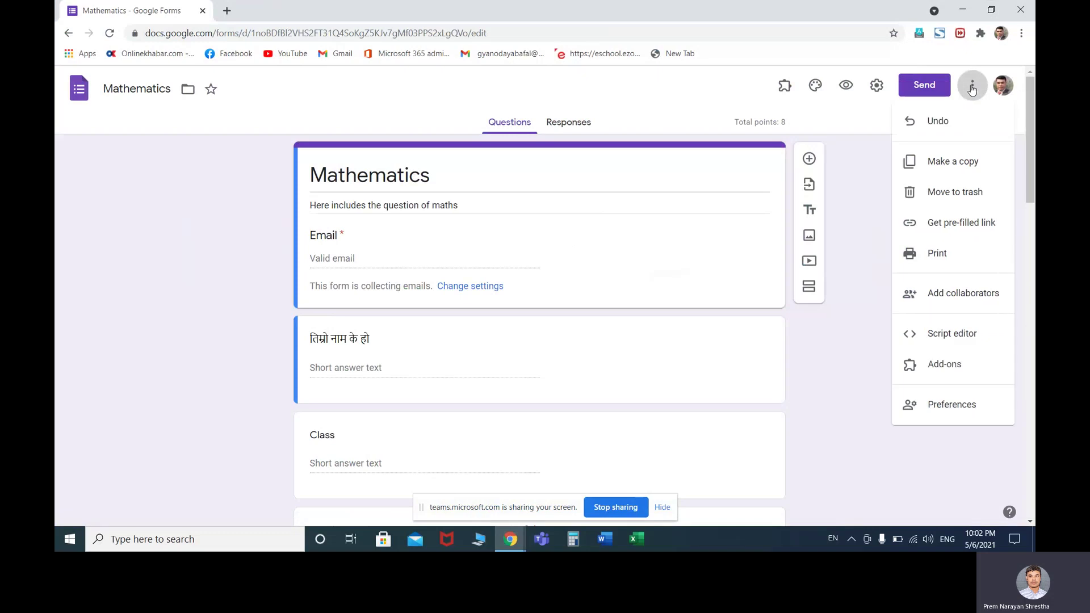
{"action": "left_click", "coordinate": [954, 161]}
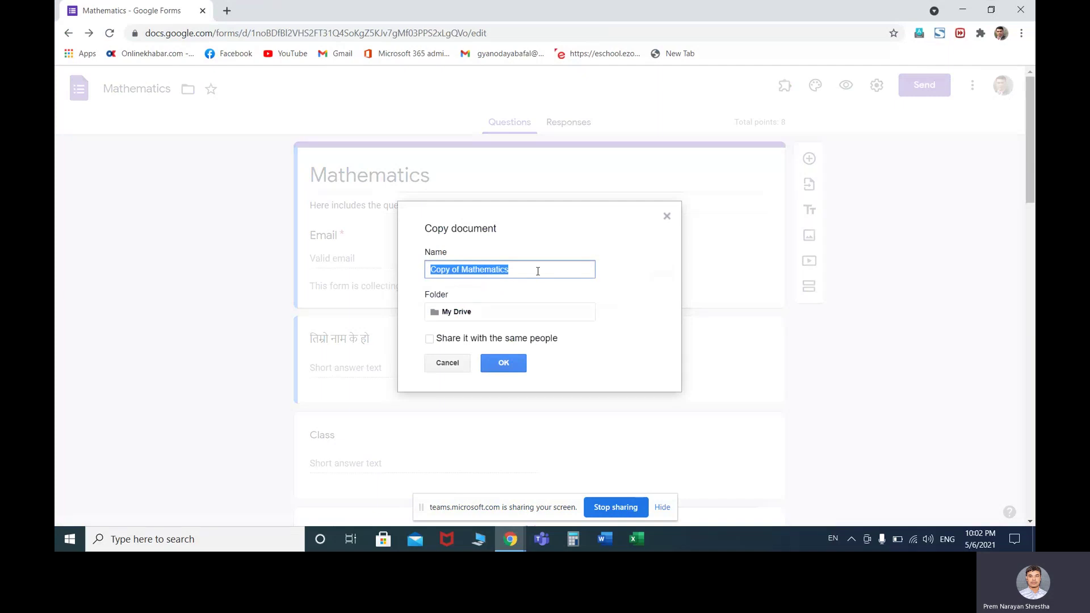
{"action": "type", "text": "math 9 secB"}
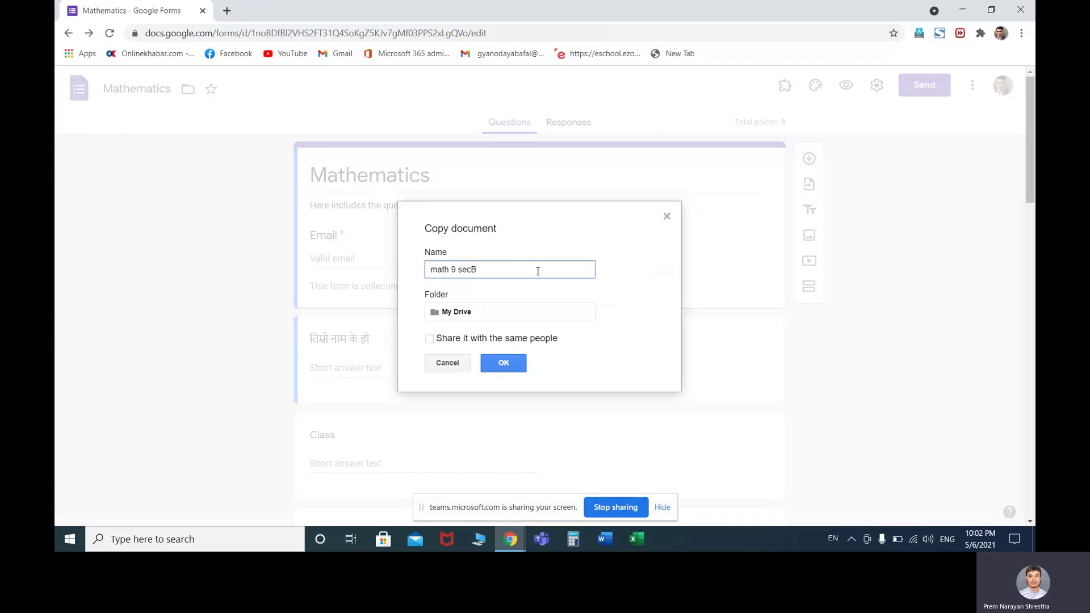
{"action": "left_click", "coordinate": [499, 364]}
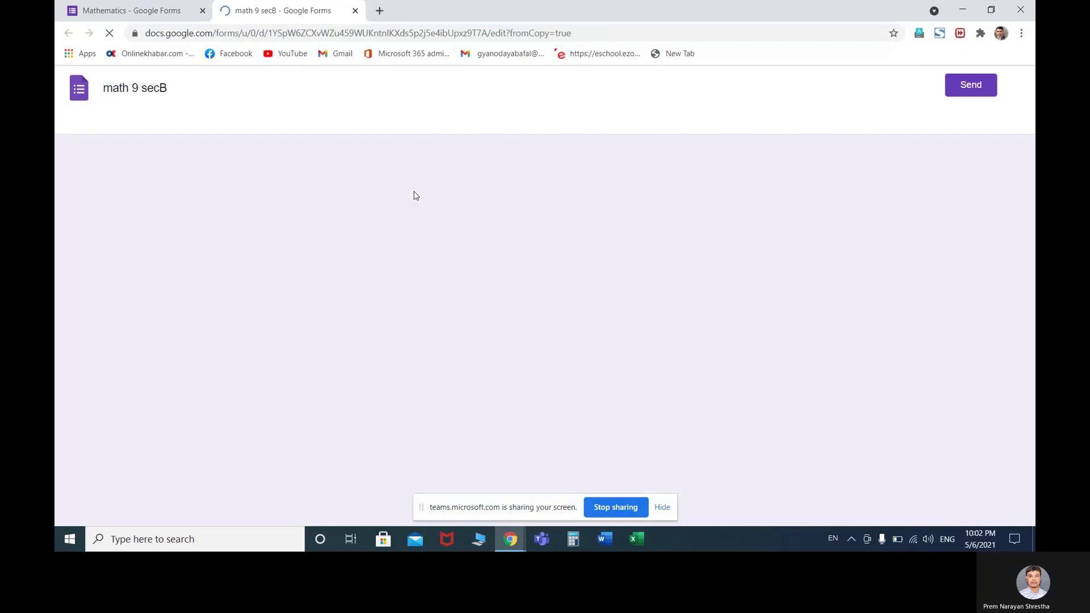
Close both form tabs, then relaunch Chrome maximized and load forms.google.com
{"action": "left_click", "coordinate": [355, 10]}
{"action": "left_click", "coordinate": [202, 11]}
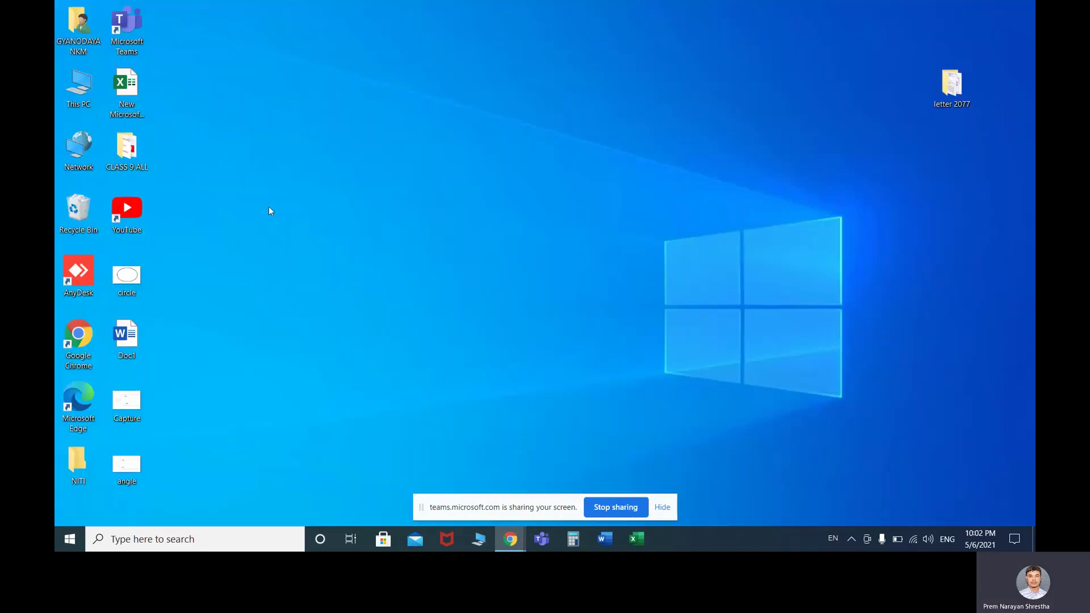
{"action": "left_click", "coordinate": [57, 336]}
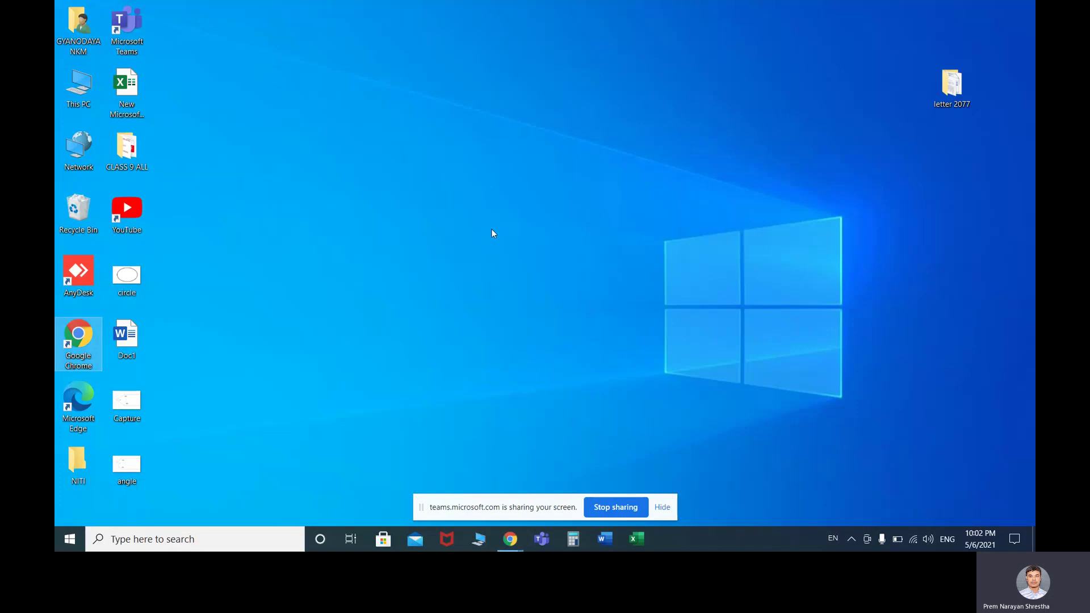
{"action": "double_click", "coordinate": [89, 340]}
{"action": "left_click", "coordinate": [342, 17]}
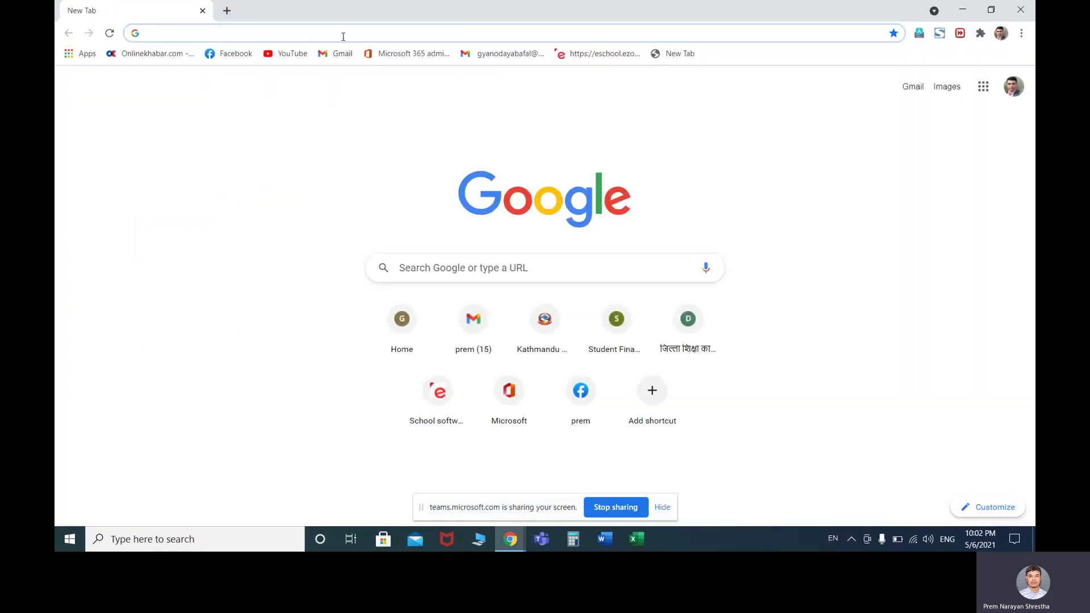
{"action": "left_click", "coordinate": [312, 30]}
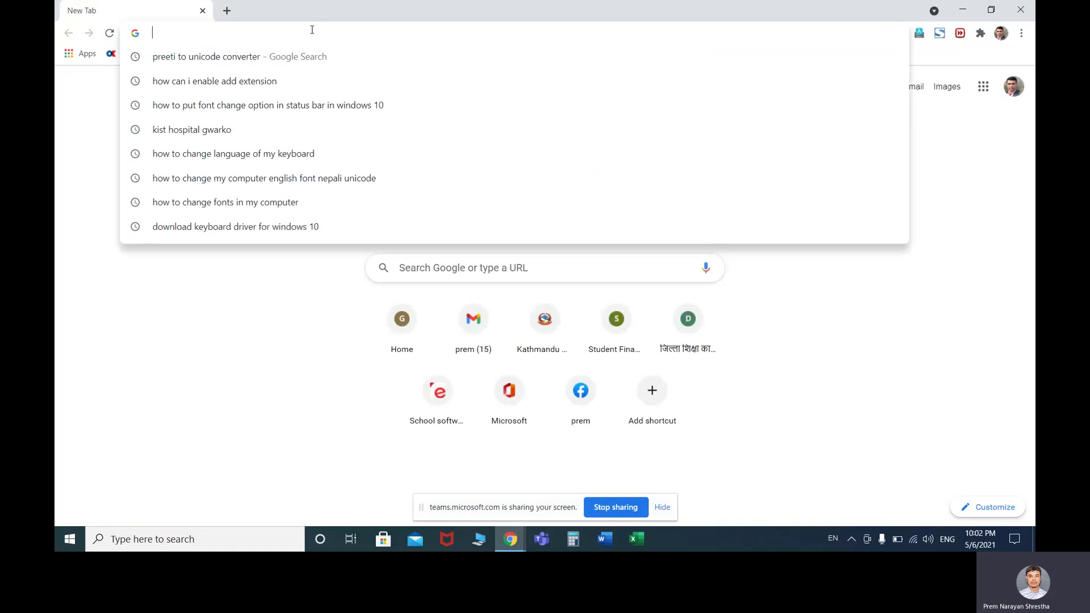
{"action": "type", "text": "forms.google.com"}
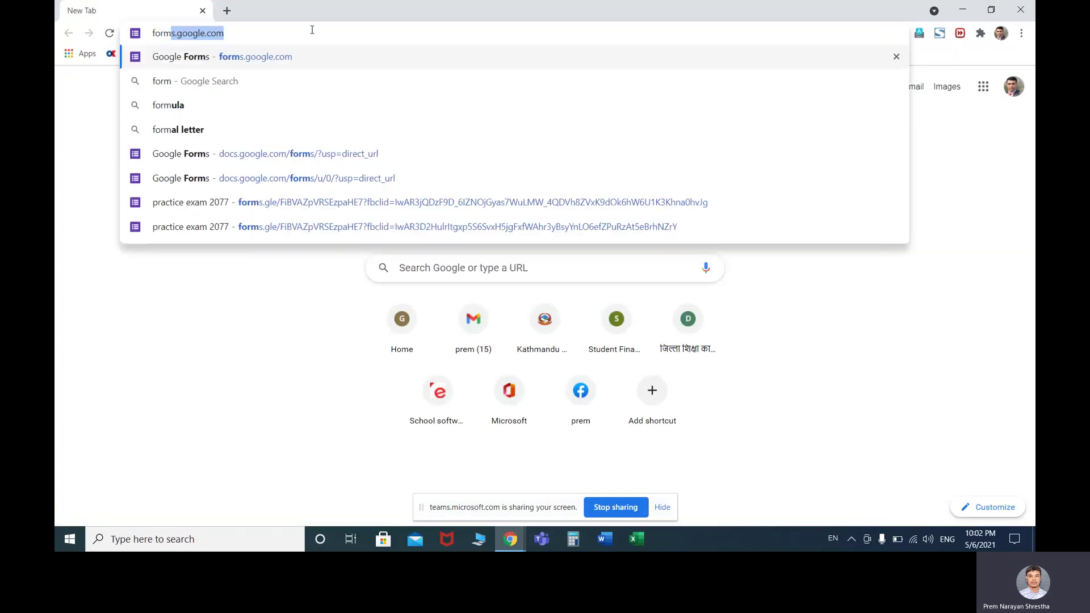
{"action": "key", "text": "Return"}
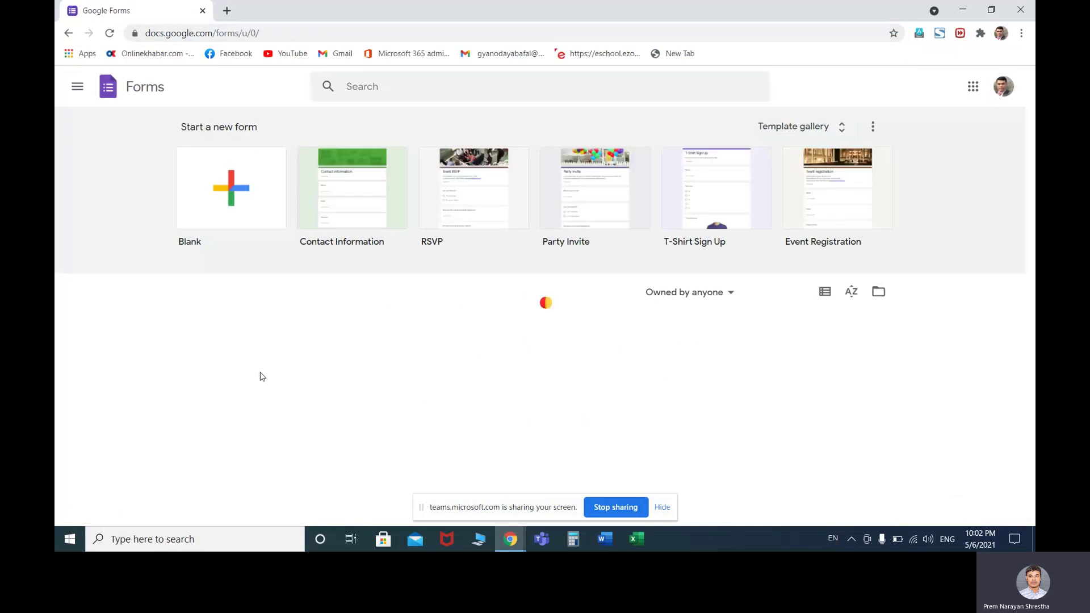
Move the 'math 9 secB' form and the Untitled form to the trash
{"action": "scroll", "coordinate": [296, 353], "scroll_direction": "down", "scroll_amount": 2}
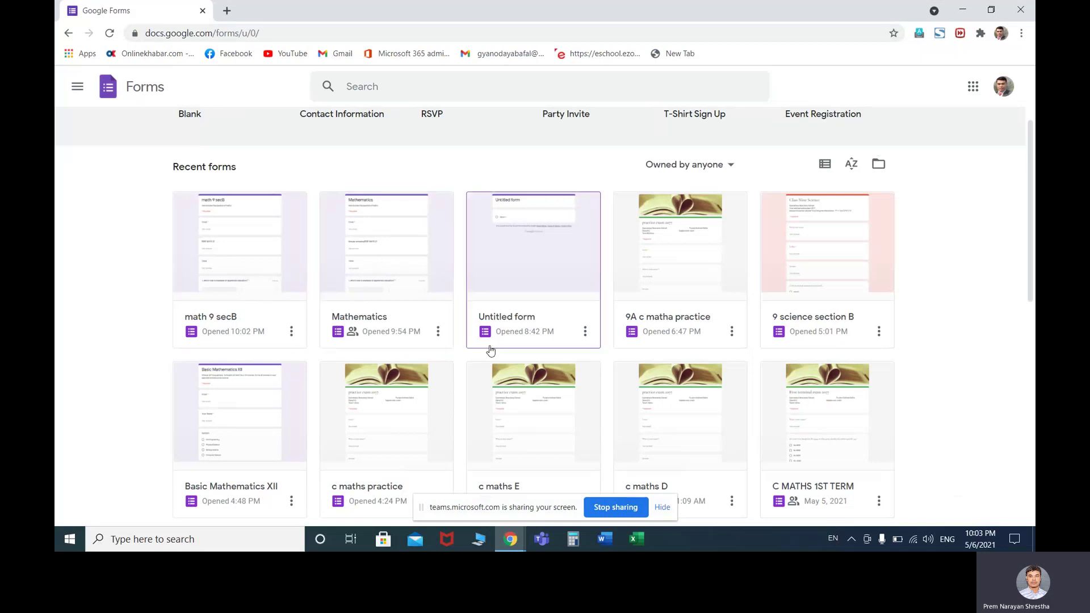
{"action": "scroll", "coordinate": [281, 359], "scroll_direction": "down", "scroll_amount": 2}
{"action": "scroll", "coordinate": [281, 358], "scroll_direction": "up", "scroll_amount": 2}
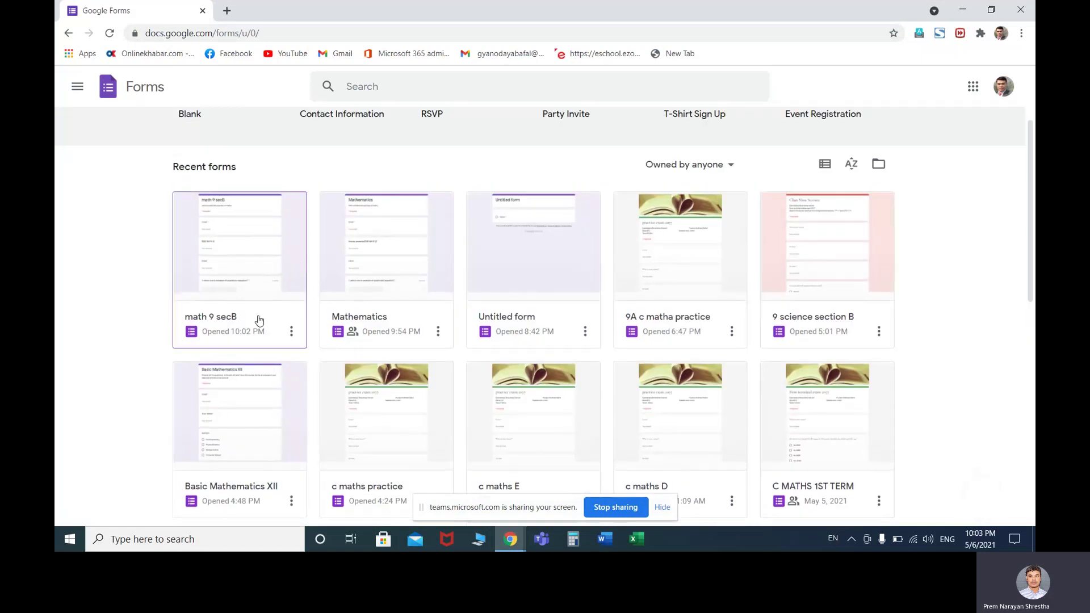
{"action": "left_click", "coordinate": [291, 332]}
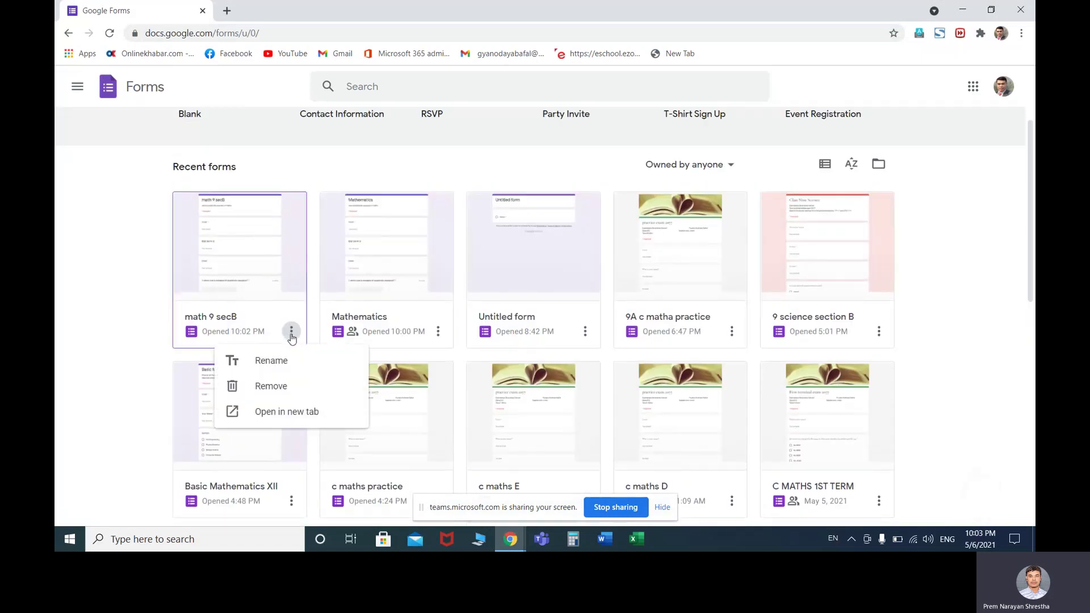
{"action": "left_click", "coordinate": [272, 387]}
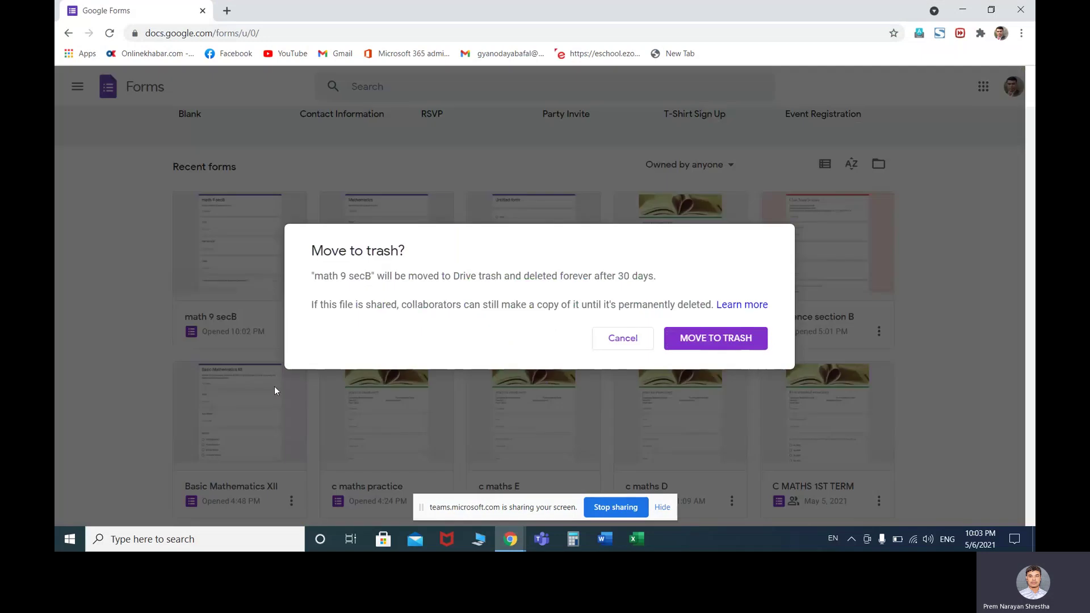
{"action": "left_click", "coordinate": [684, 340]}
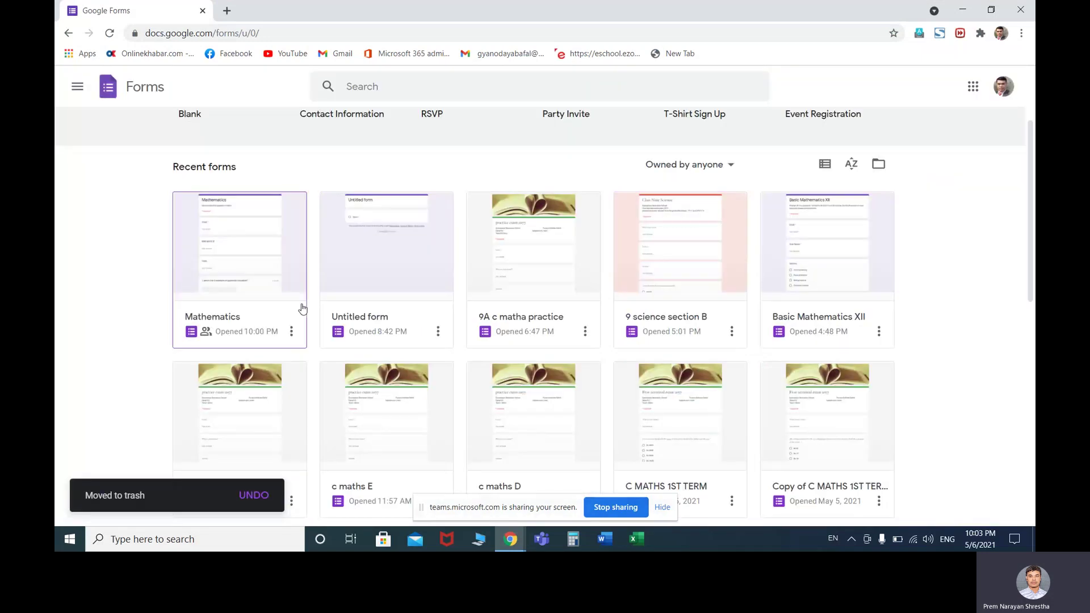
{"action": "left_click", "coordinate": [438, 331]}
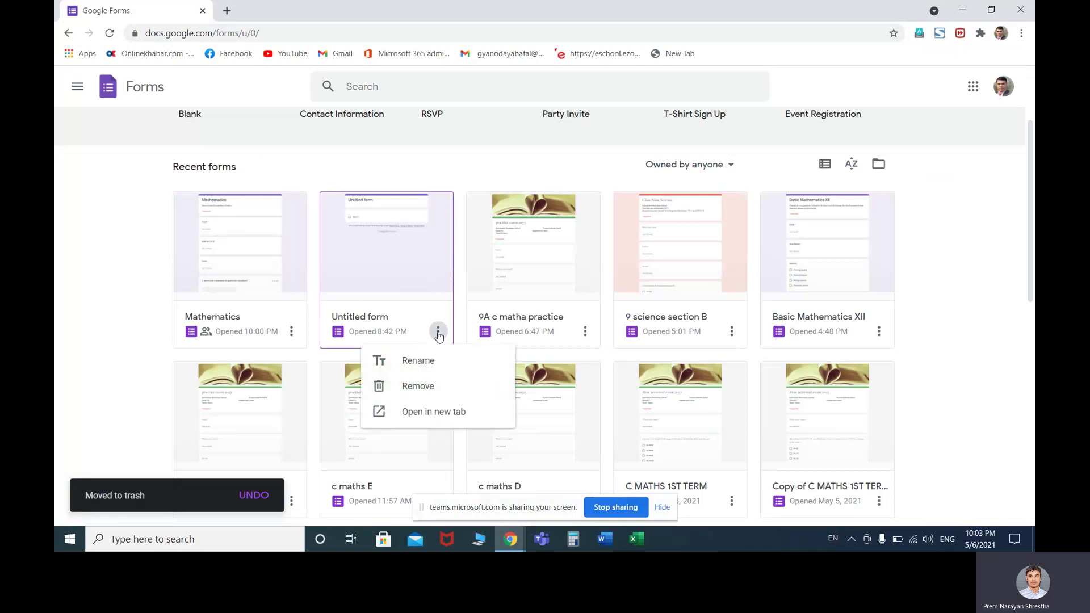
{"action": "left_click", "coordinate": [438, 390]}
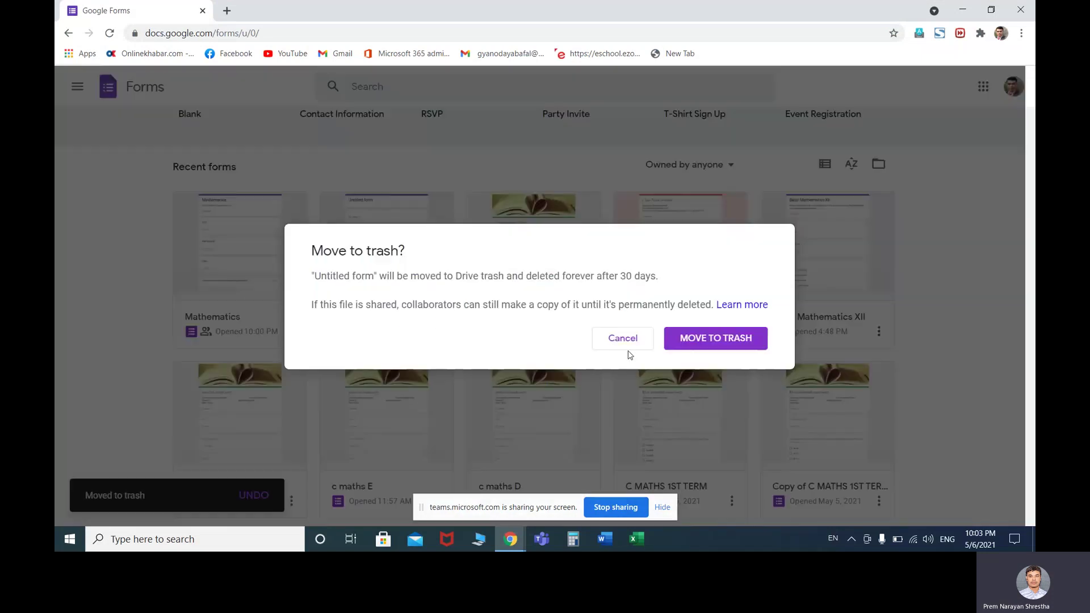
{"action": "left_click", "coordinate": [680, 341]}
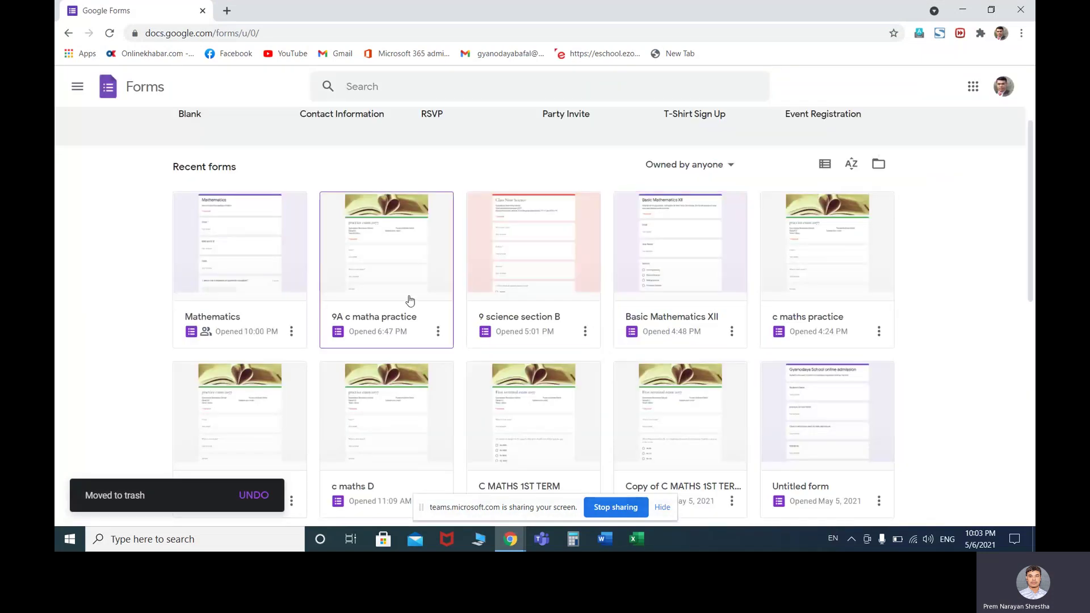
Open the '9A c matha practice' form from Recent forms
{"action": "scroll", "coordinate": [410, 299], "scroll_direction": "down", "scroll_amount": 1}
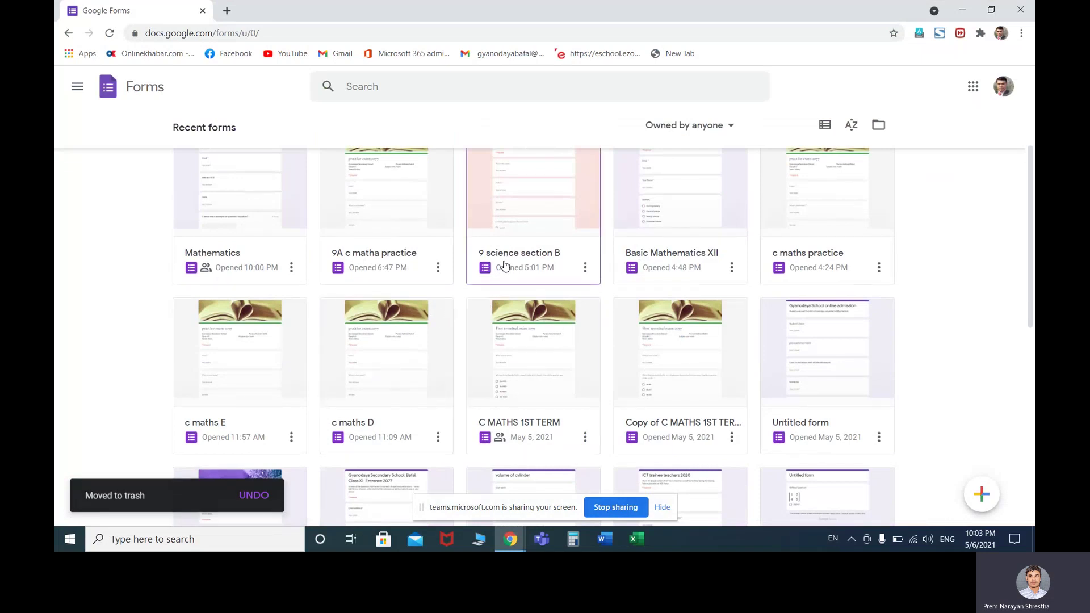
{"action": "scroll", "coordinate": [540, 269], "scroll_direction": "down", "scroll_amount": 3}
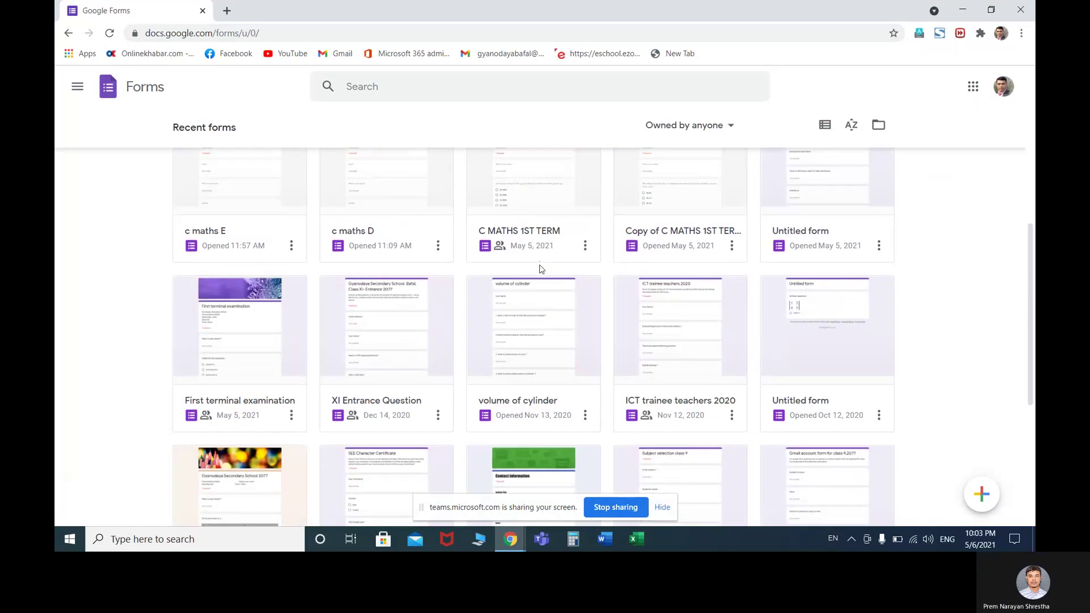
{"action": "scroll", "coordinate": [540, 269], "scroll_direction": "up", "scroll_amount": 5}
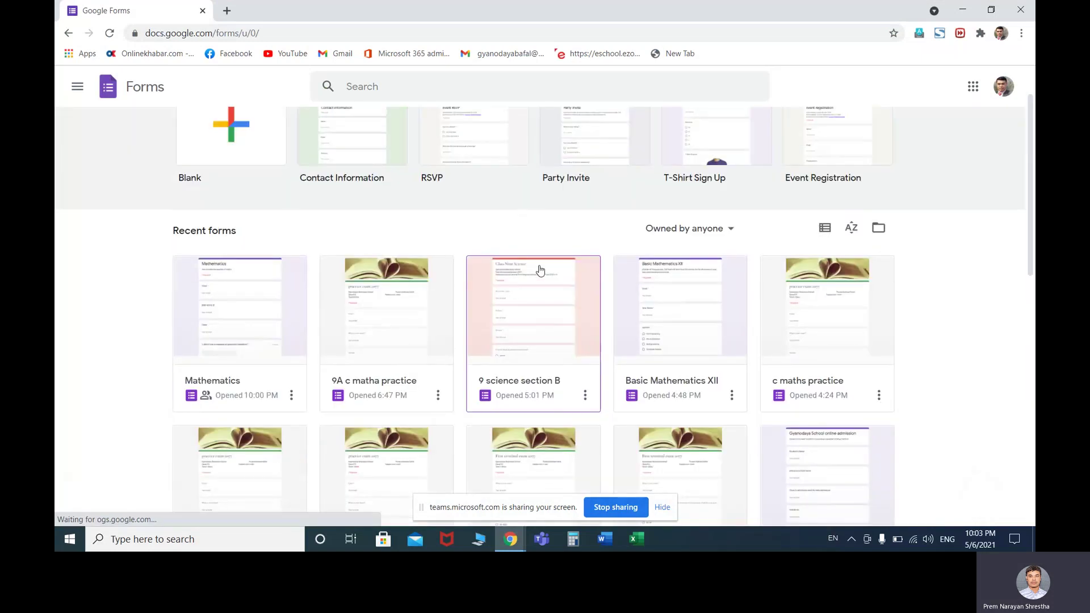
{"action": "scroll", "coordinate": [540, 269], "scroll_direction": "up", "scroll_amount": 1}
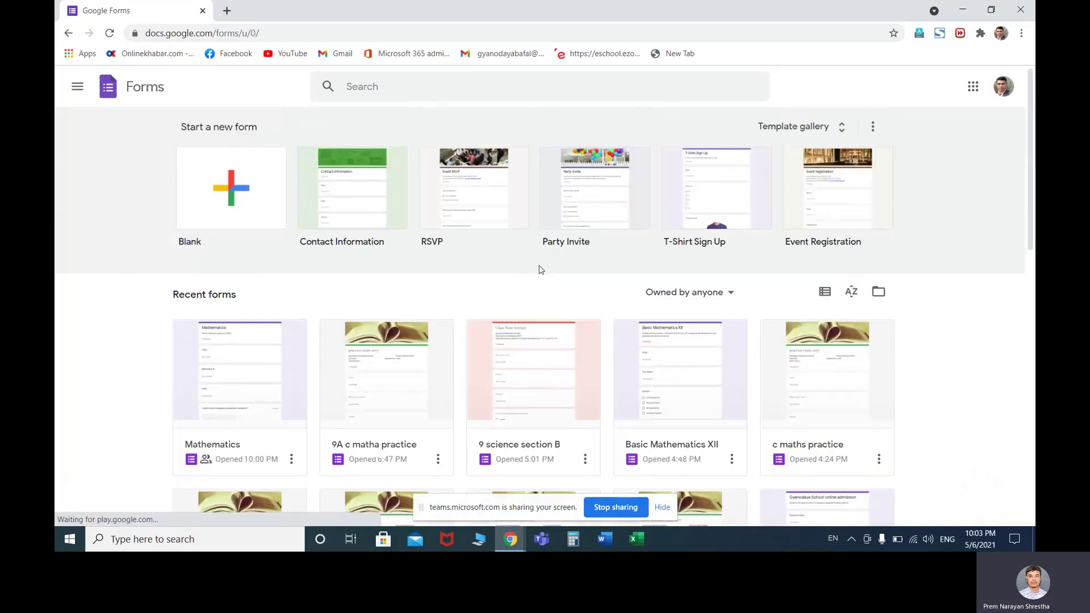
{"action": "left_click", "coordinate": [380, 393]}
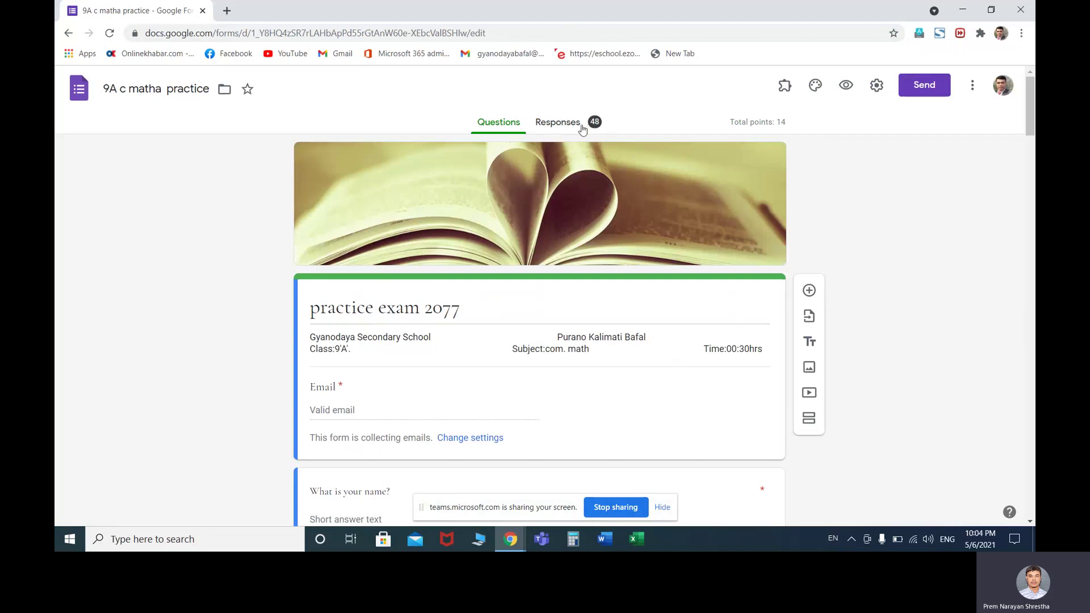
Open the 48 responses of '9A c matha practice' in a linked Google Sheets spreadsheet
{"action": "left_click", "coordinate": [559, 123]}
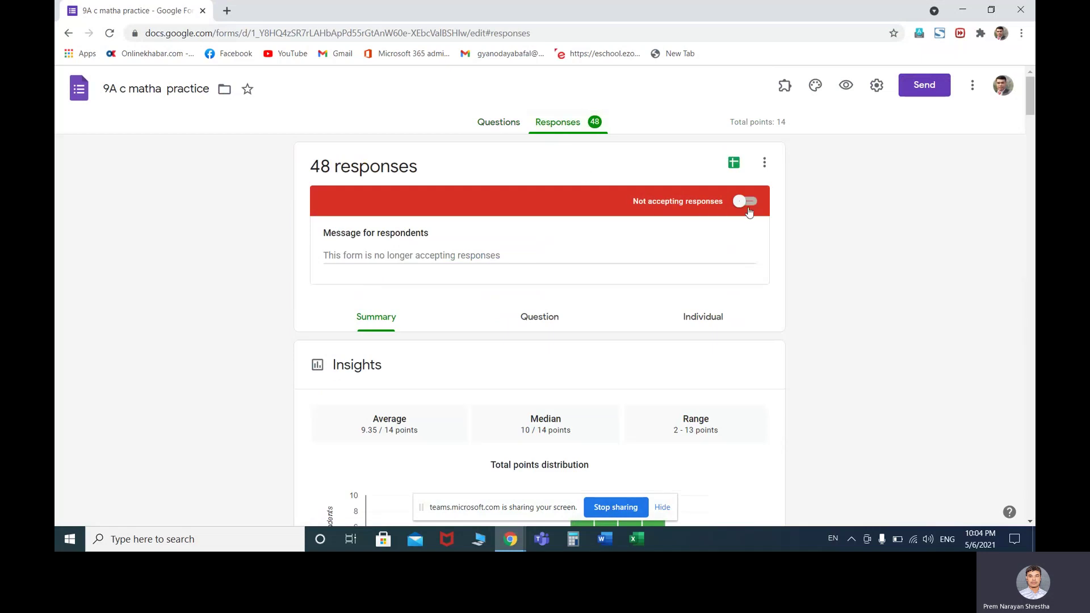
{"action": "left_click", "coordinate": [734, 165]}
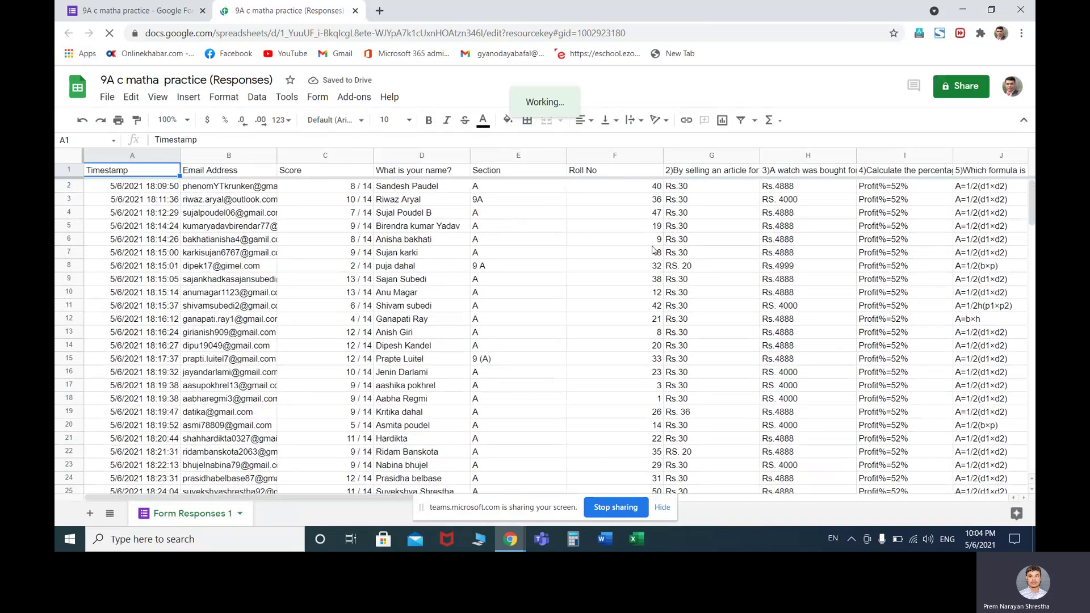
{"action": "left_click", "coordinate": [656, 265]}
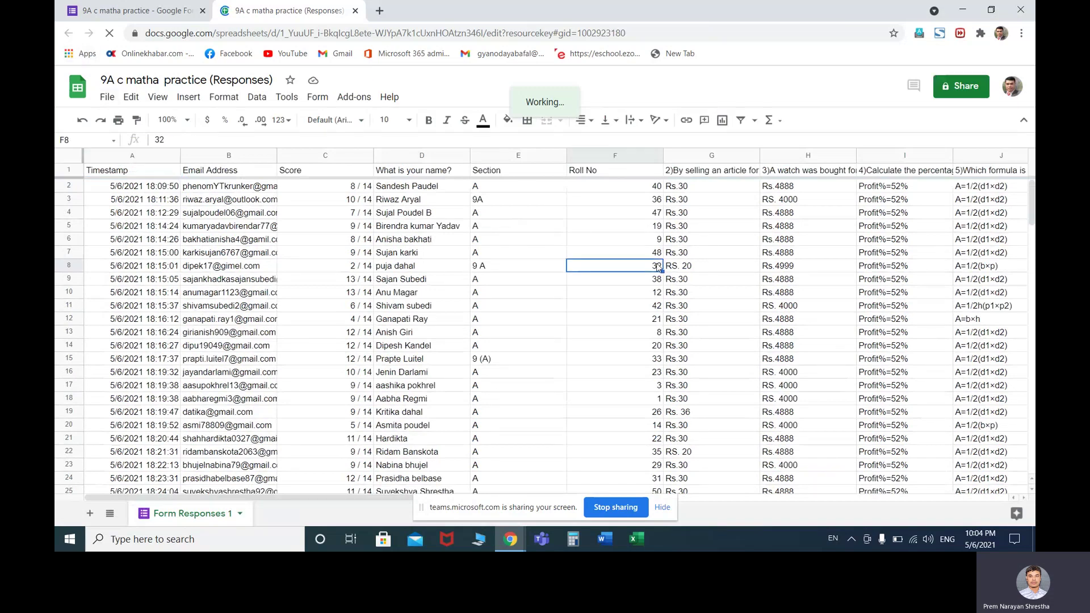
{"action": "left_click", "coordinate": [963, 89]}
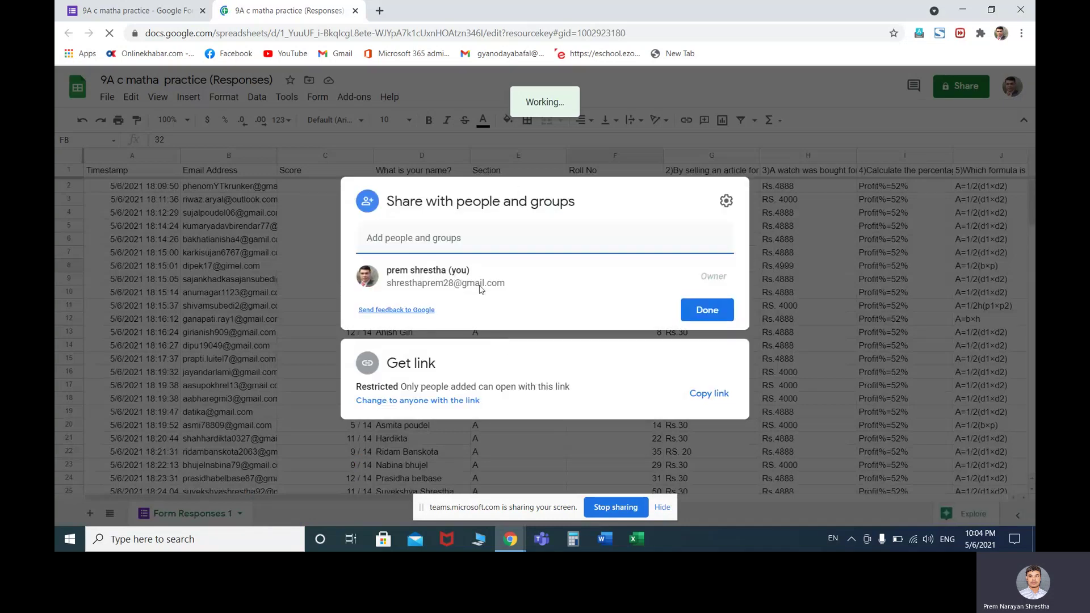
{"action": "left_click", "coordinate": [472, 239]}
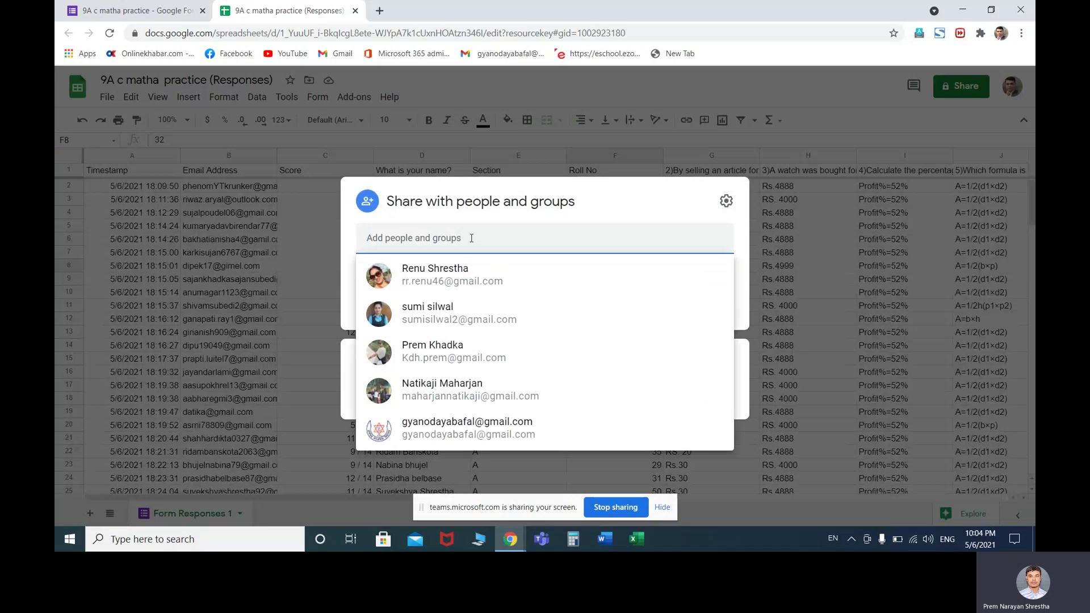
{"action": "type", "text": "nasala"}
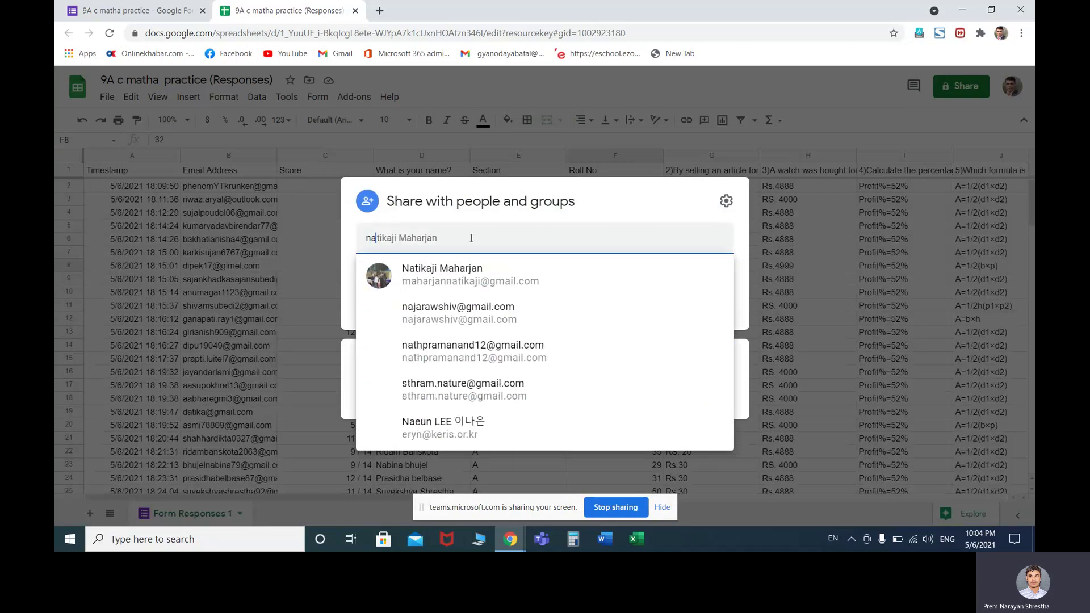
{"action": "key", "text": "BackSpace"}
{"action": "key", "text": "BackSpace"}
{"action": "key", "text": "BackSpace"}
{"action": "type", "text": "t"}
{"action": "key", "text": "ctrl+a"}
{"action": "key", "text": "BackSpace"}
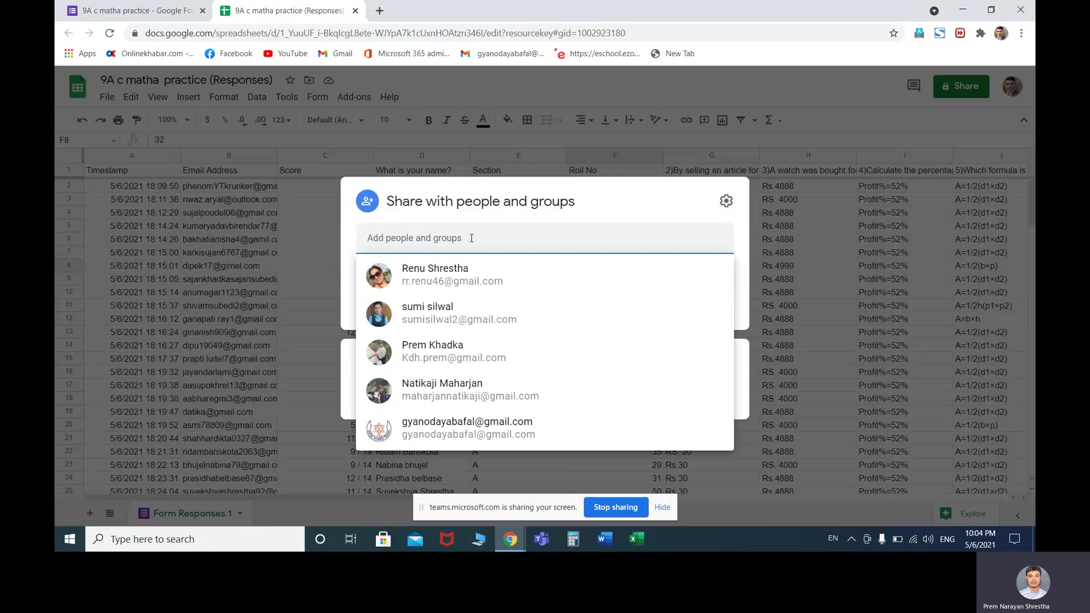
{"action": "left_click", "coordinate": [829, 146]}
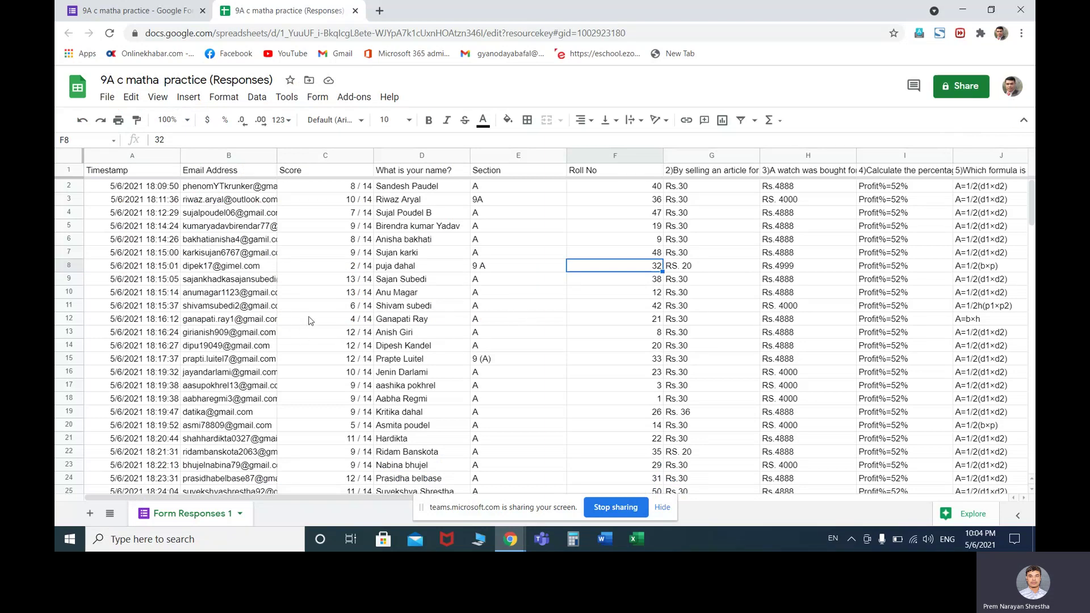
Download the '9A c matha practice (Responses)' sheet as a Microsoft Excel (.xlsx) file
{"action": "scroll", "coordinate": [310, 321], "scroll_direction": "down", "scroll_amount": 6}
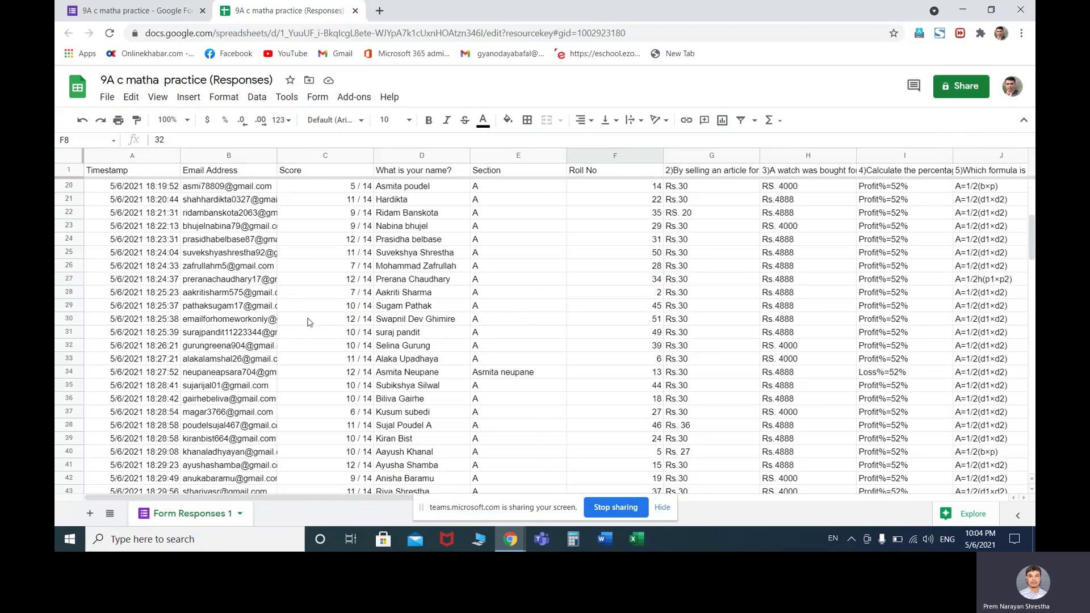
{"action": "left_click", "coordinate": [106, 98]}
{"action": "mouse_move", "coordinate": [142, 270]}
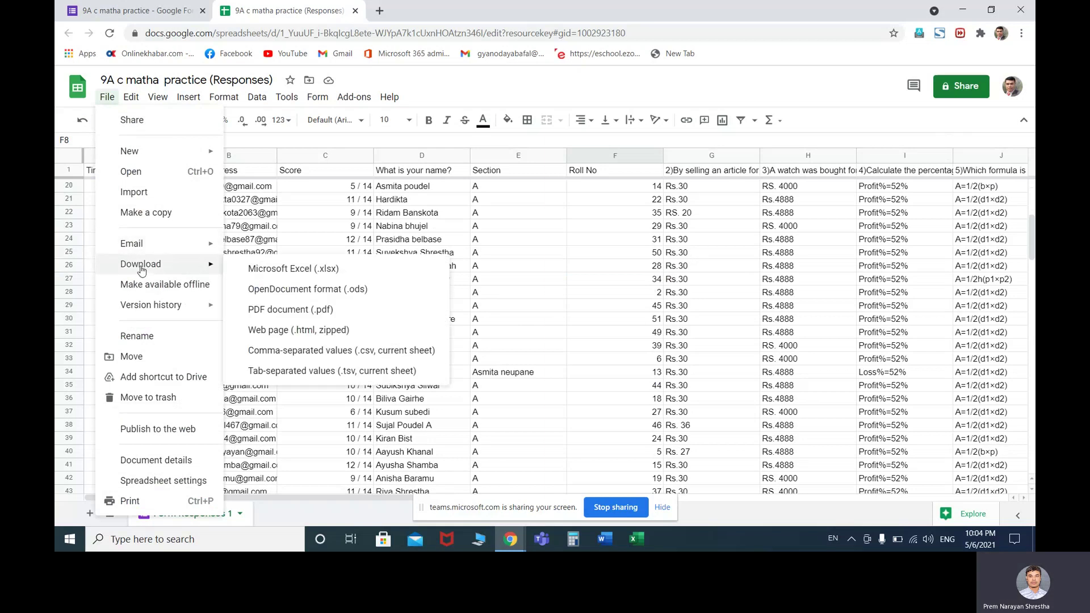
{"action": "left_click", "coordinate": [266, 271]}
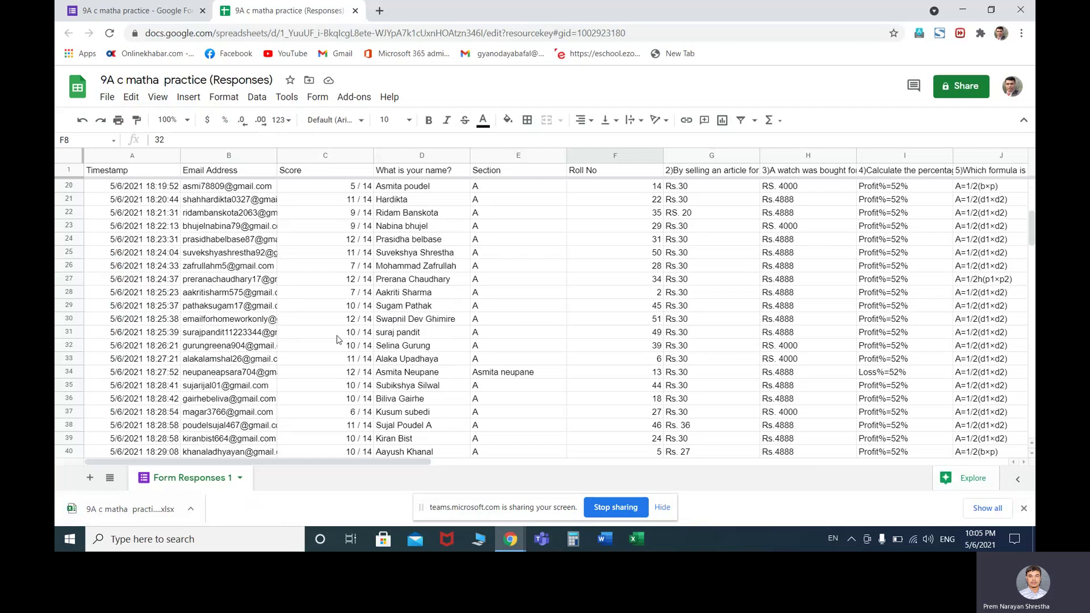
{"action": "scroll", "coordinate": [339, 340], "scroll_direction": "up", "scroll_amount": 4}
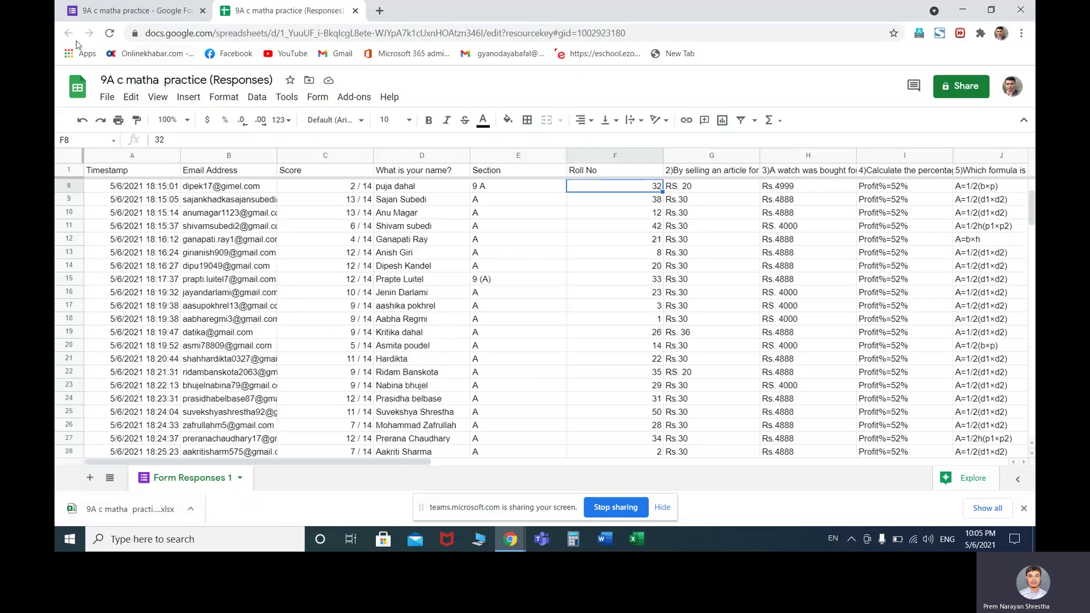
Close the spreadsheet and Google Forms tabs, then stop screen sharing in Teams
{"action": "left_click", "coordinate": [355, 11]}
{"action": "left_click", "coordinate": [203, 11]}
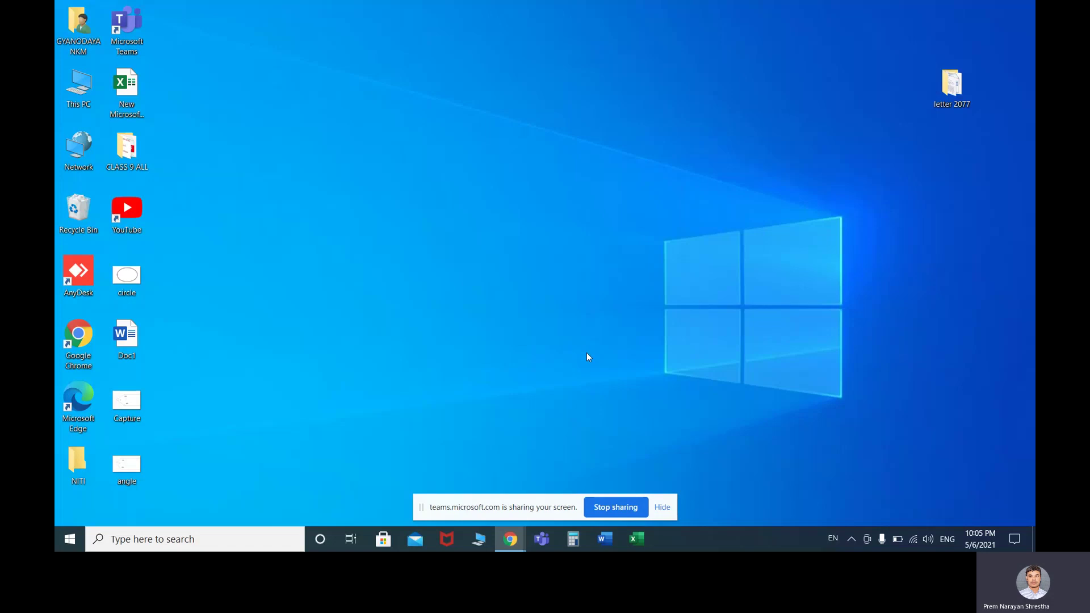
{"action": "left_click", "coordinate": [611, 508]}
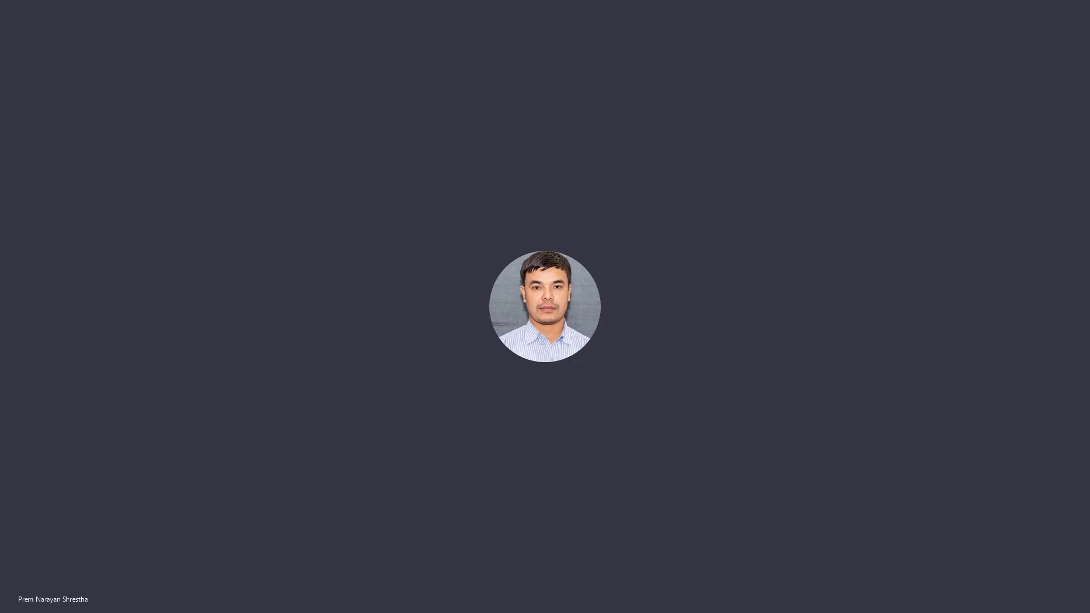